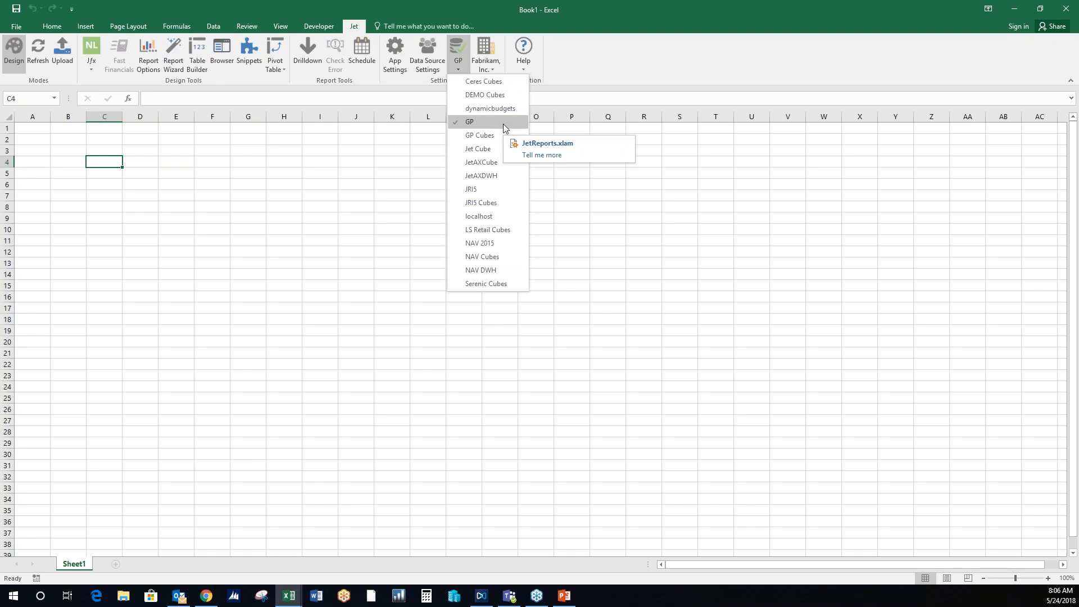
- Select GP as the Jet data source and check which companies it offers
click(503, 123)
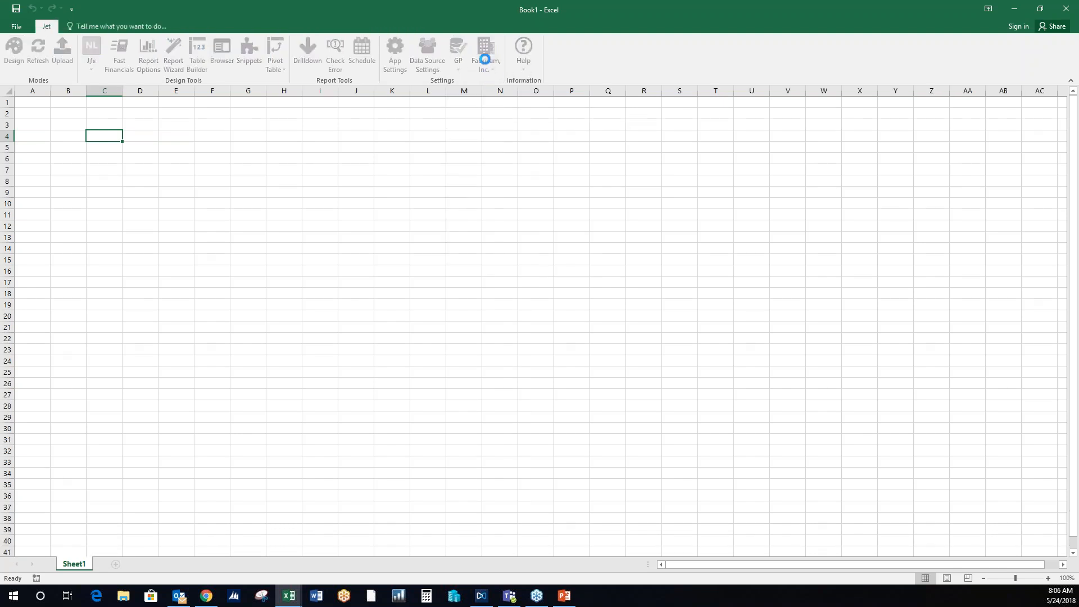
click(493, 57)
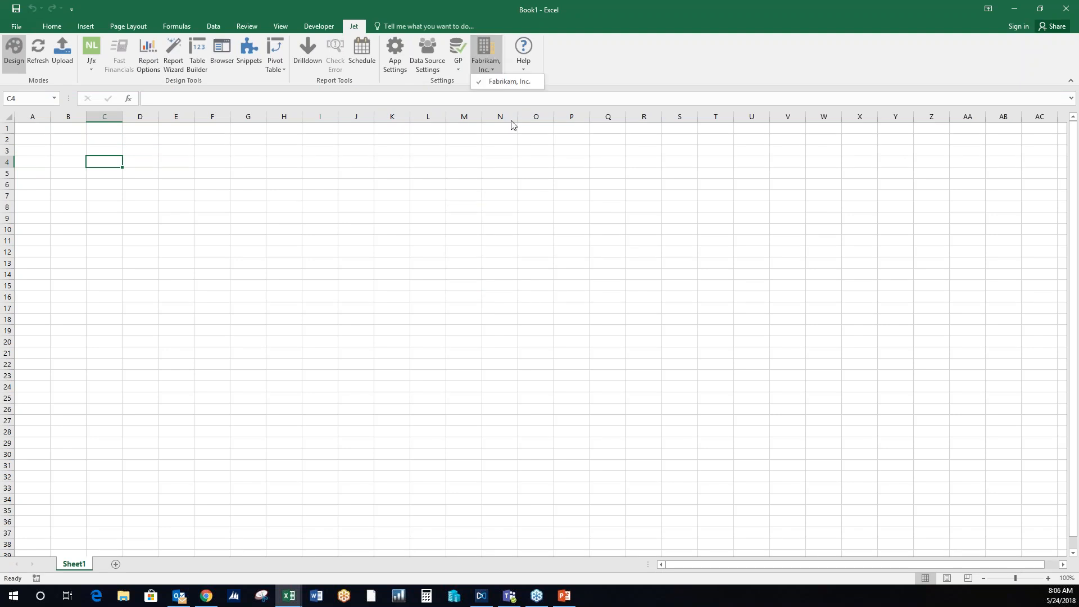
click(516, 168)
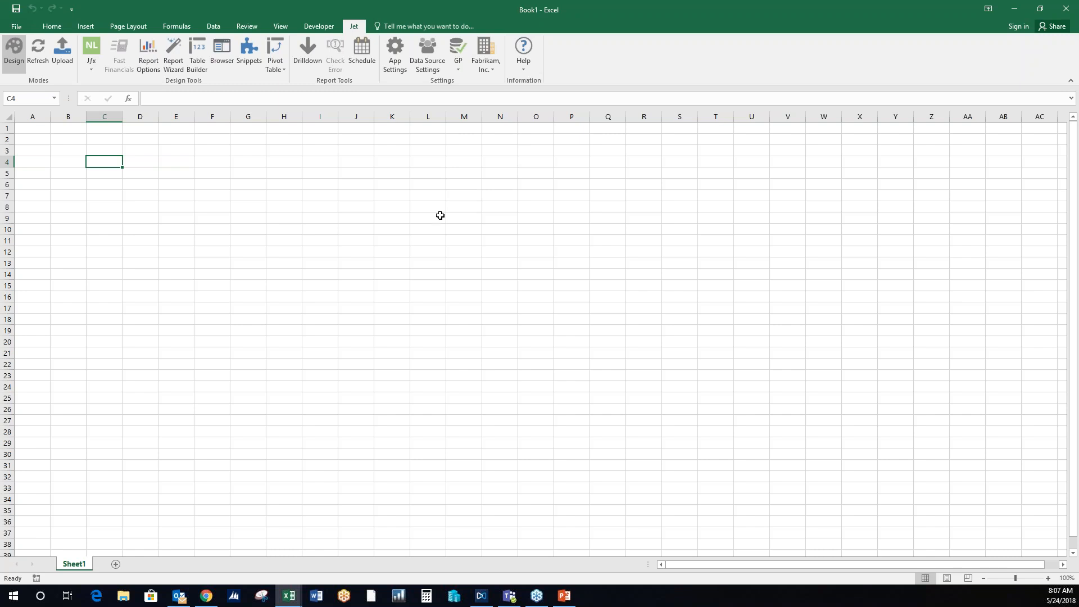
click(96, 70)
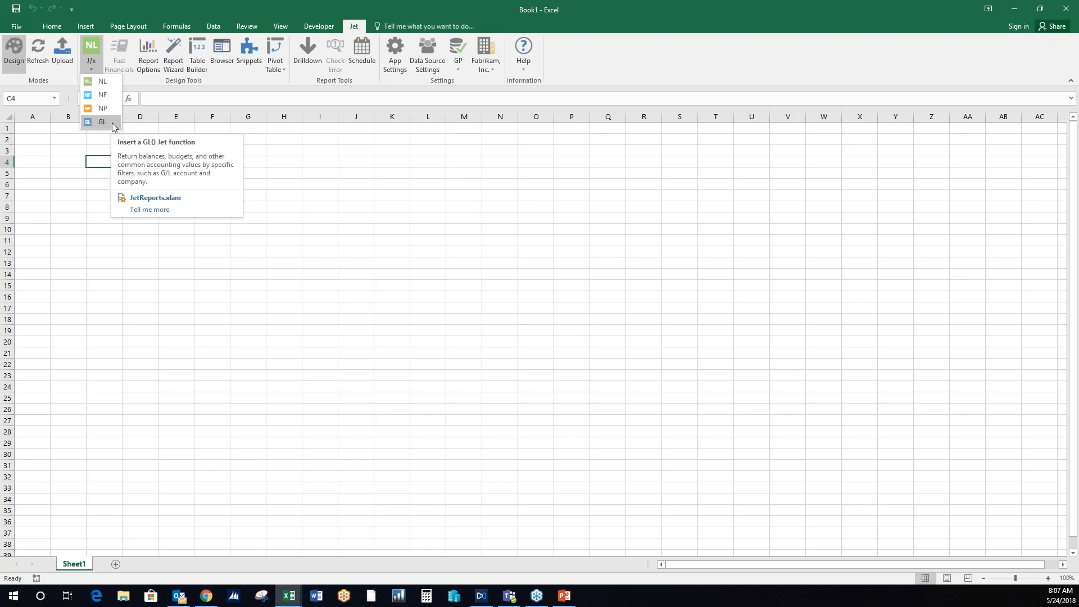
click(370, 214)
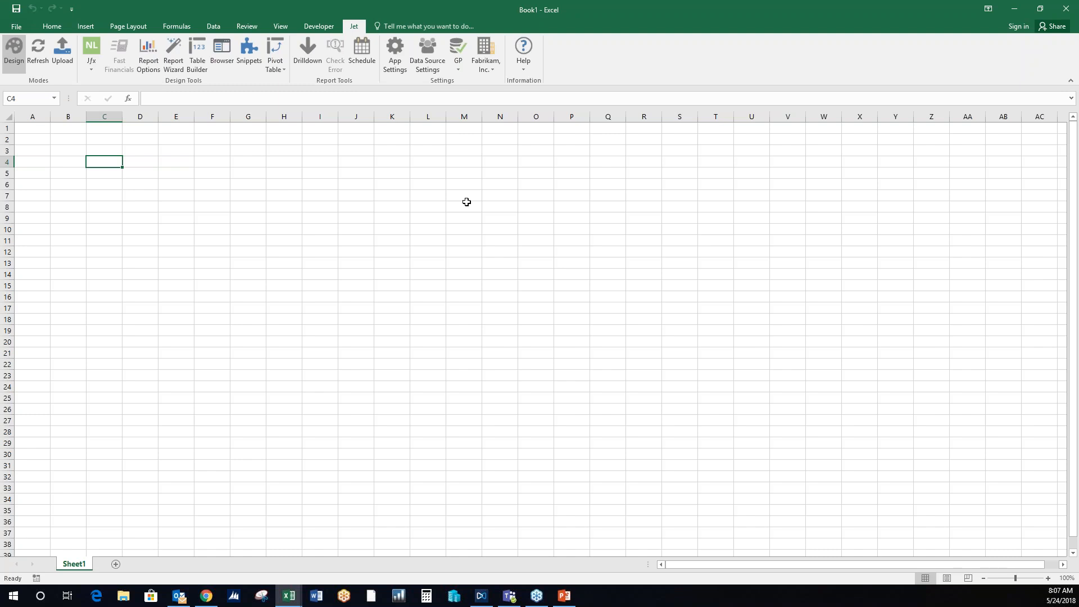
click(145, 162)
click(145, 176)
click(109, 171)
click(110, 163)
click(134, 163)
click(136, 173)
click(109, 173)
- Enter the start period 2014/1 in cell C4 and the end period 2014/4 in cell C5
click(110, 163)
text(2014/1)
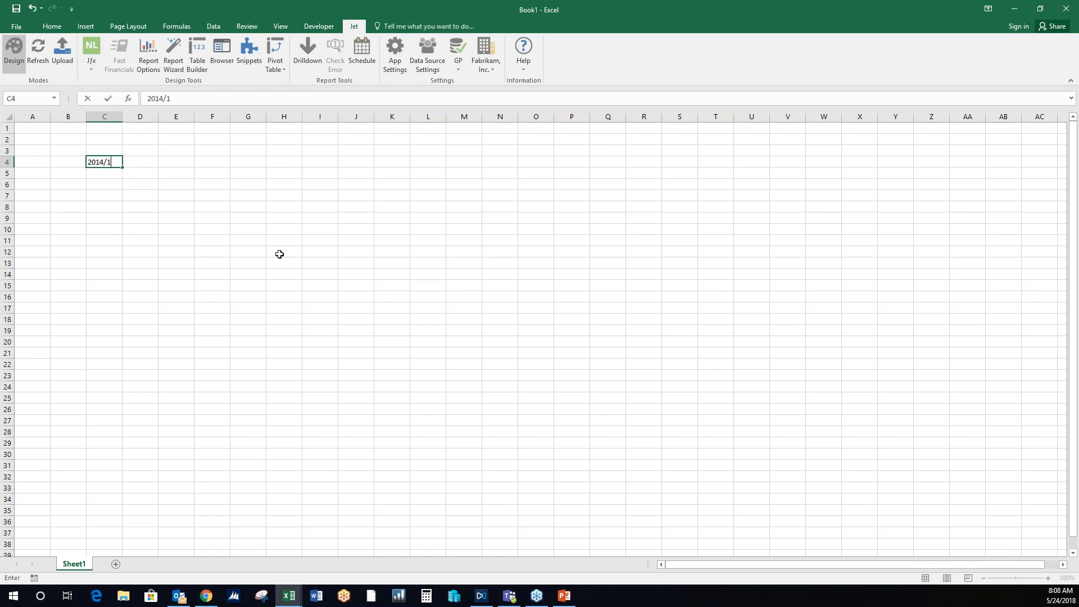
key(Return)
text(2014/4)
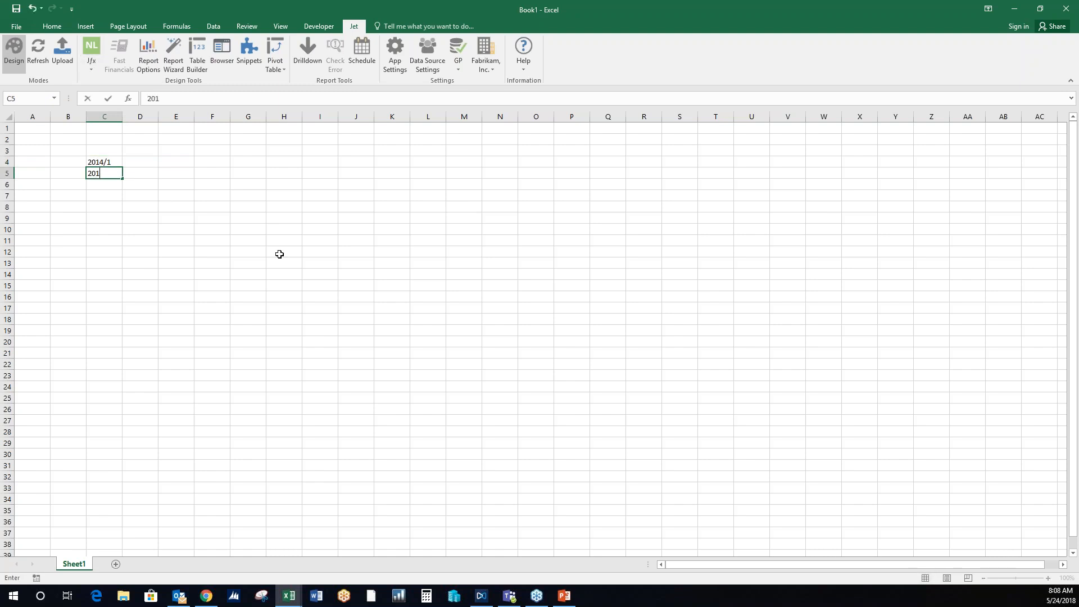
key(Return)
- Insert a GL function in cell C8 with Where set to "Sheets" and What set to "Segment1"
key(Down)
key(Down)
click(91, 70)
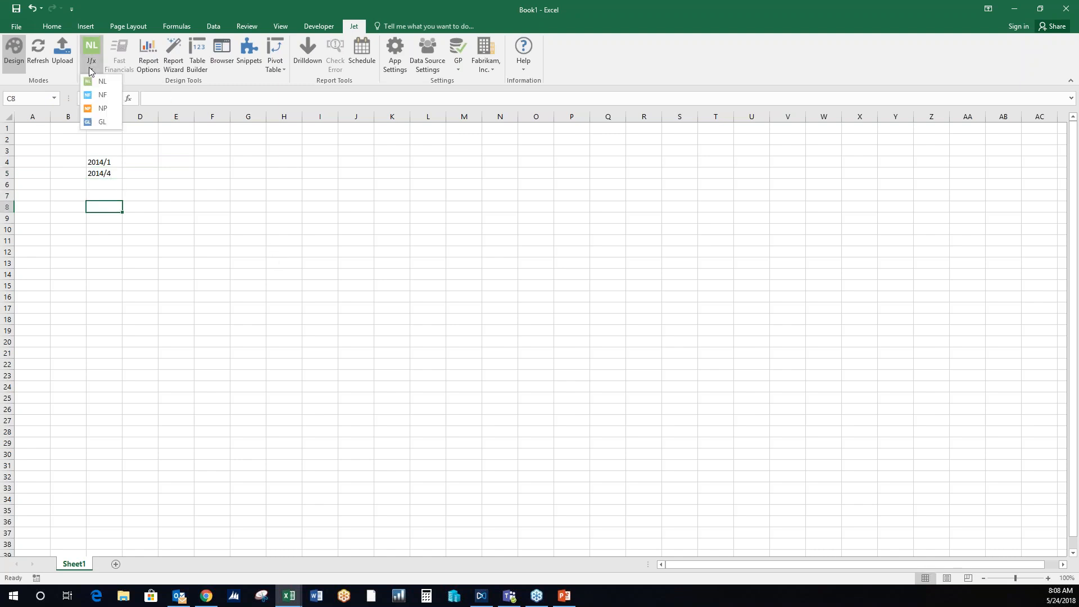
click(117, 124)
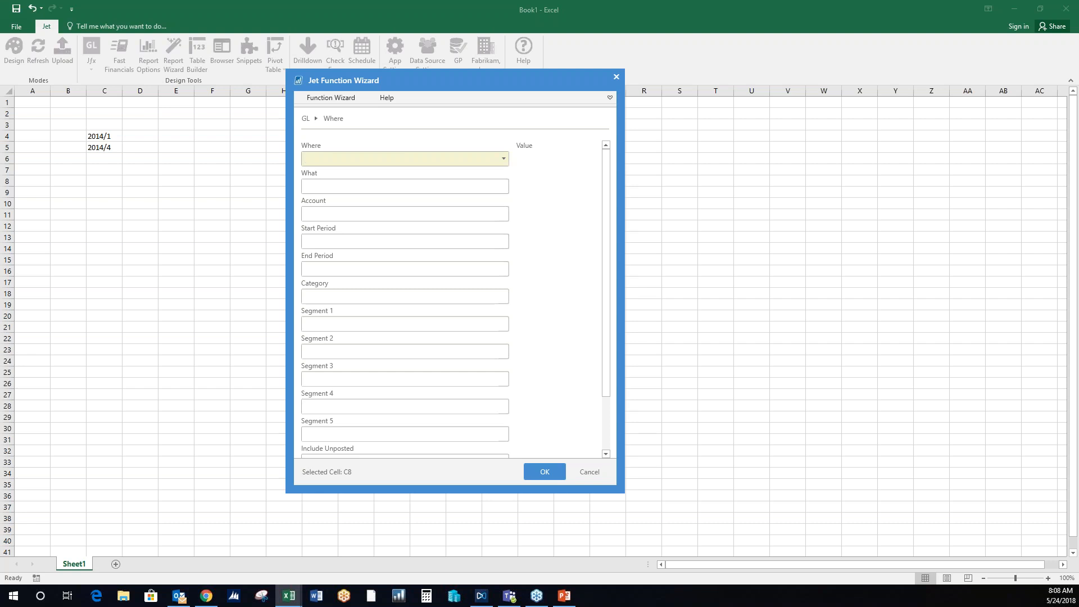
click(505, 159)
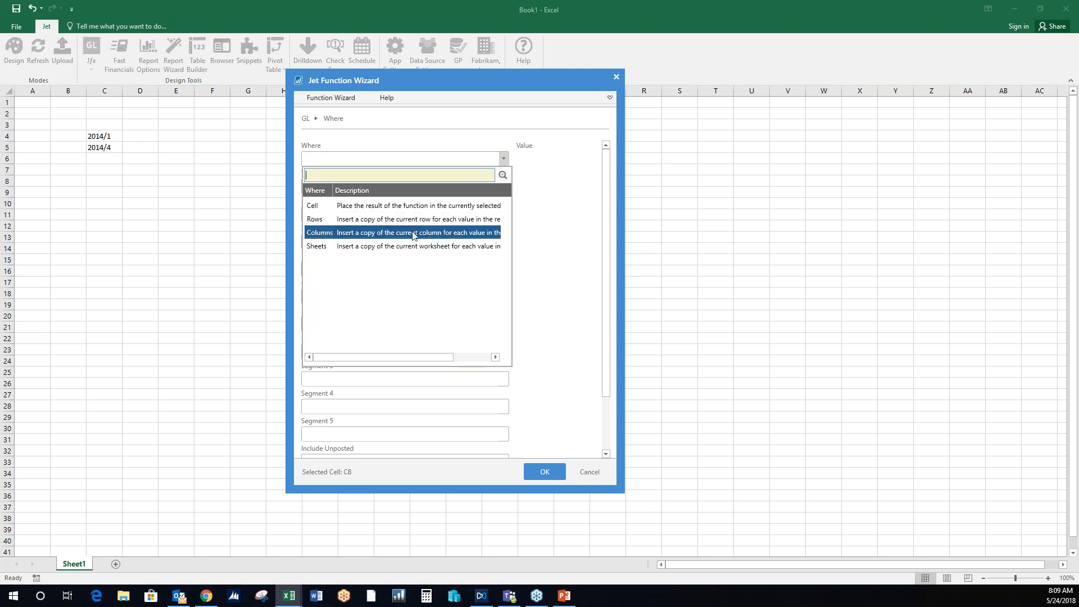
click(436, 222)
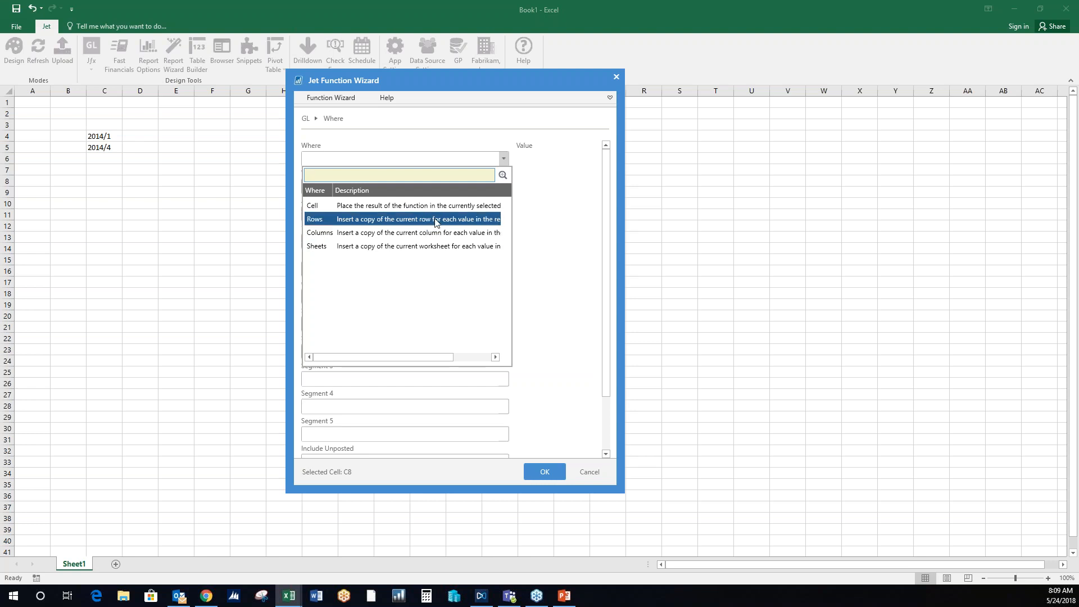
click(432, 247)
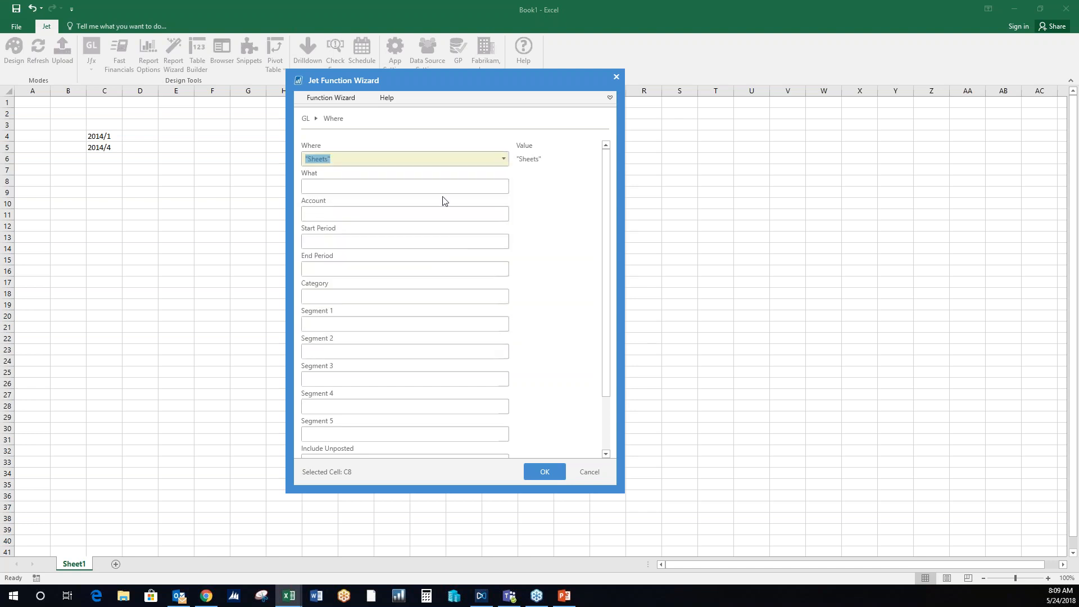
click(495, 192)
click(503, 188)
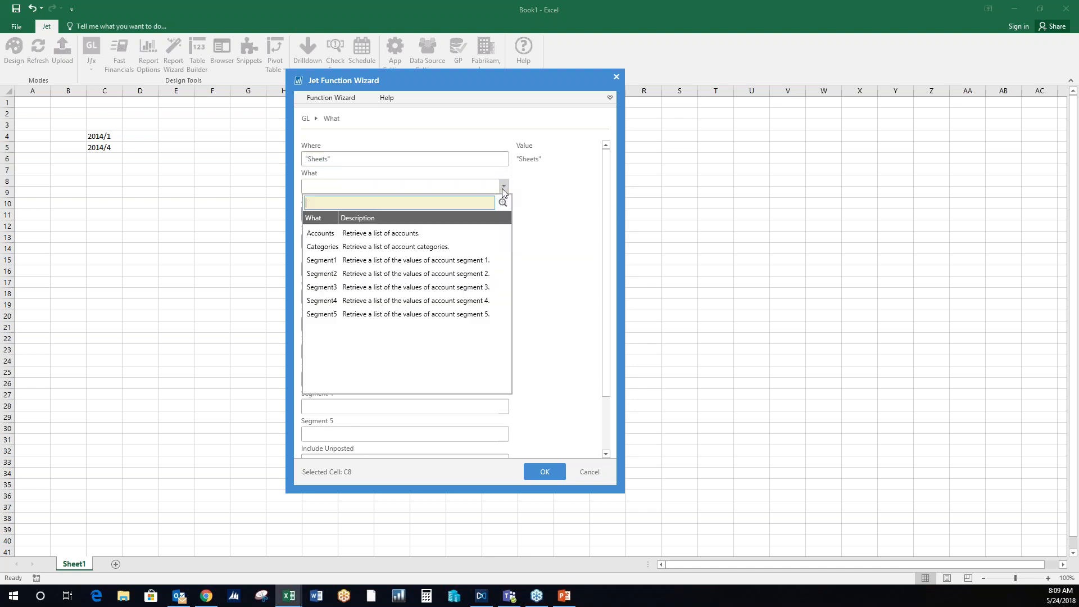
click(473, 262)
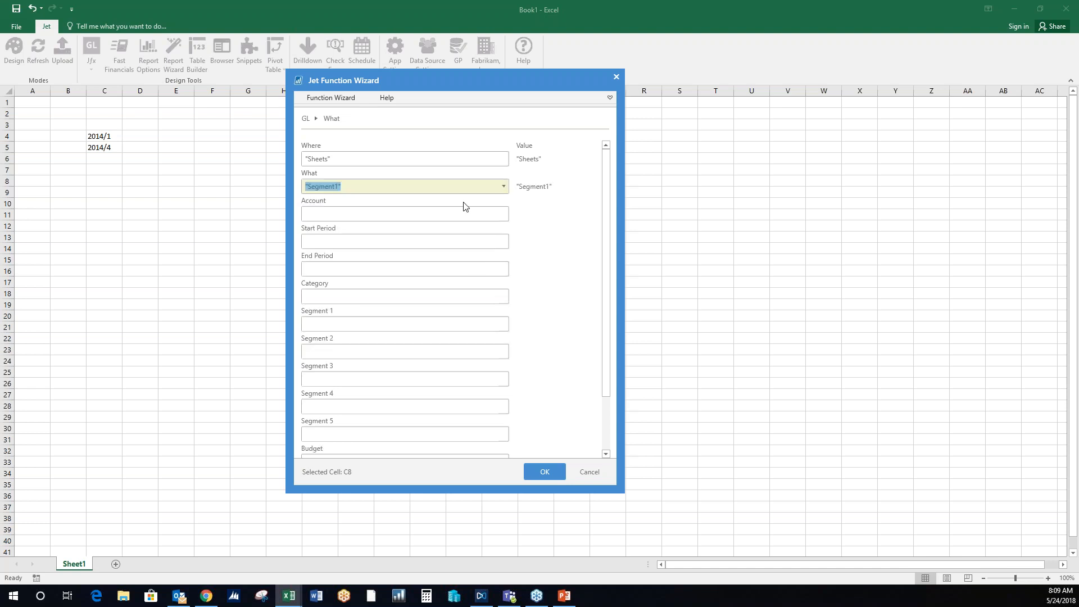
click(545, 472)
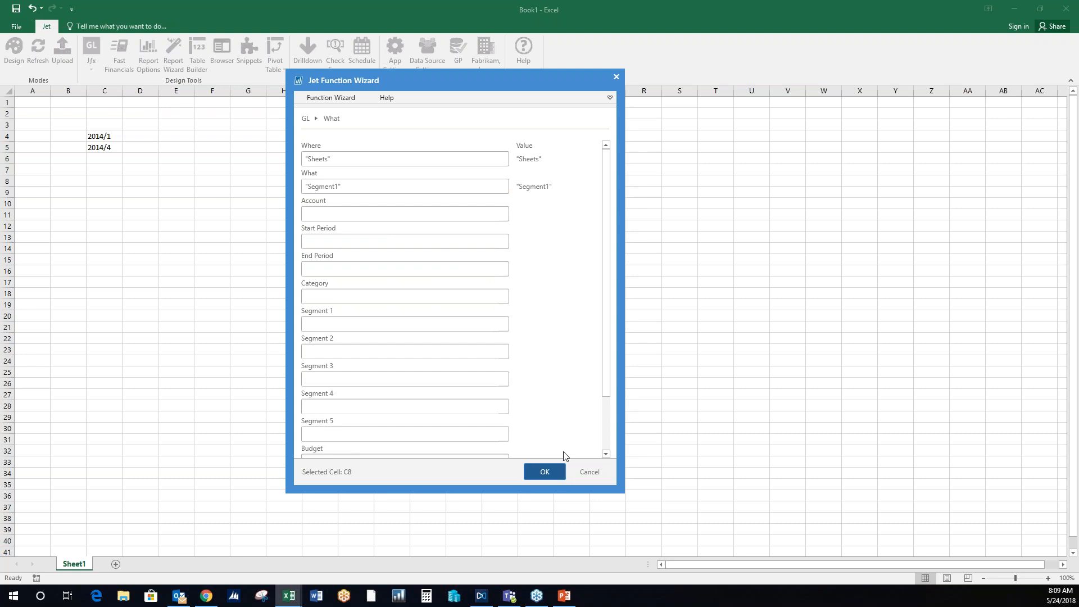
- Enter the column headings Account Number, Name, Balance, Budget and Variance in cells C12 to G12
click(106, 251)
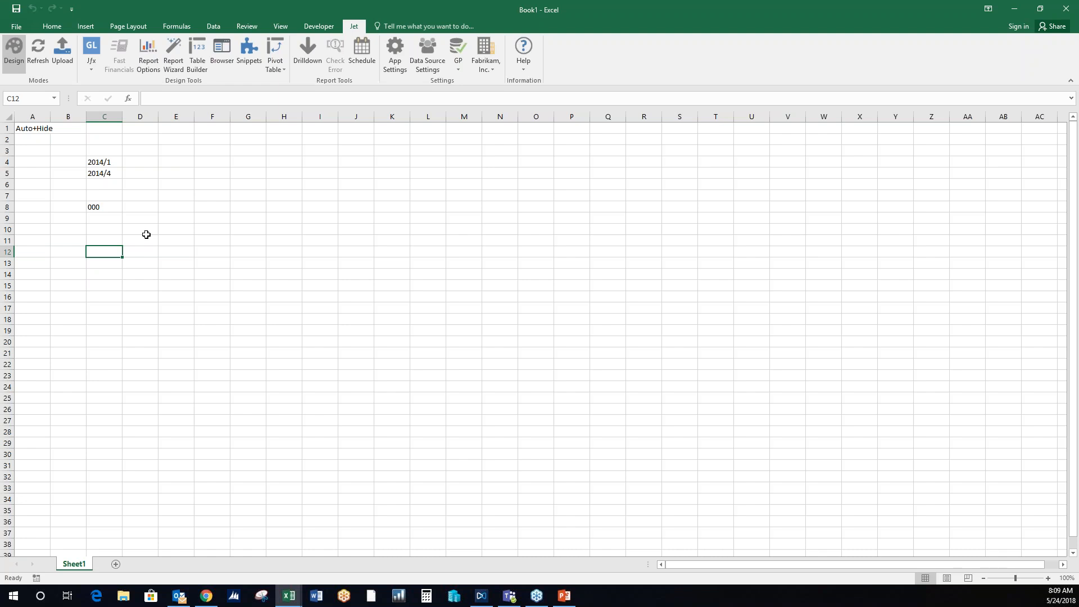
text(Account Number)
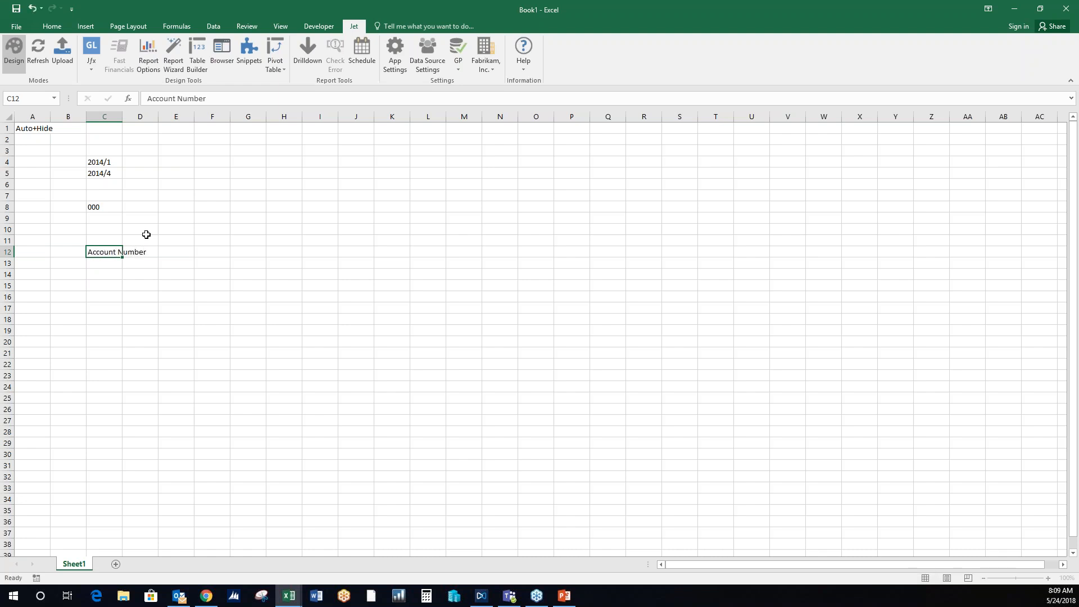
key(Tab)
text(Name)
key(Tab)
text(Balance)
key(Tab)
text(Budget)
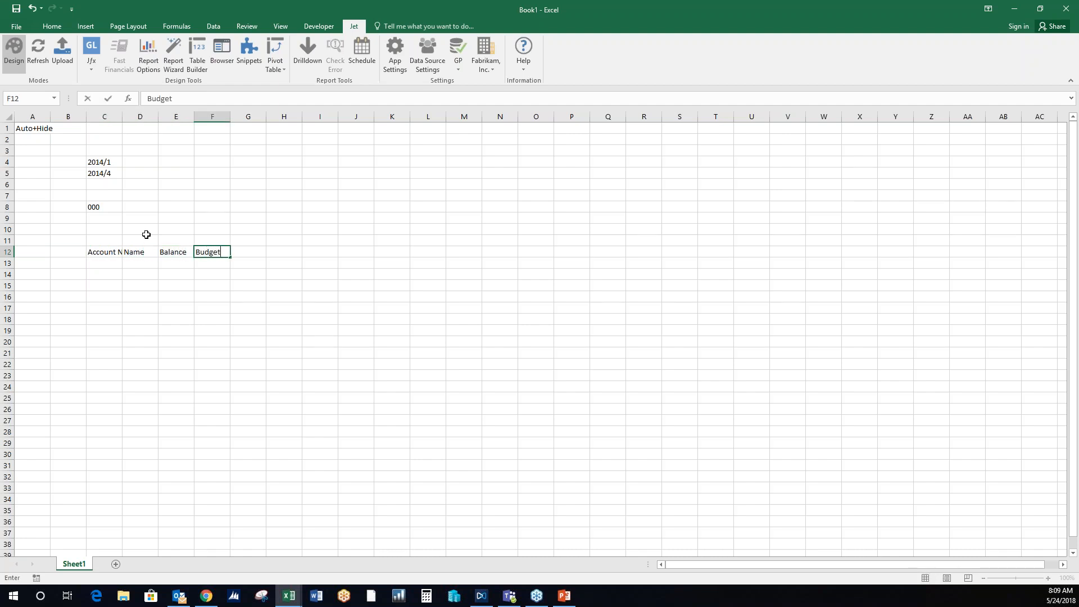
key(Tab)
text(Variance)
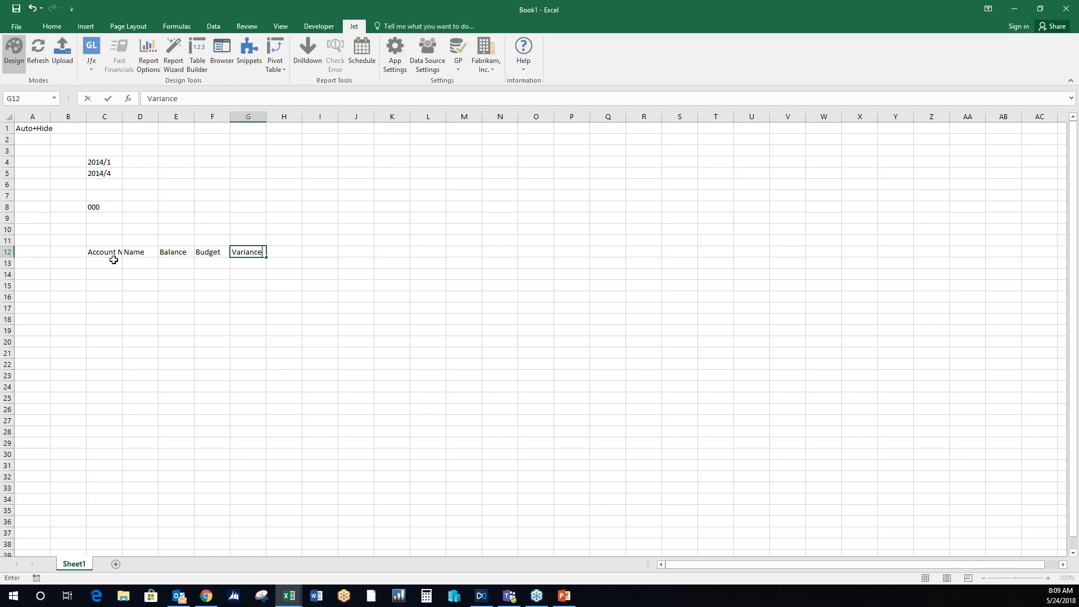
key(Return)
- Start a GL function in cell C13 with Where set to "Rows" and What set to "Accounts"
click(90, 49)
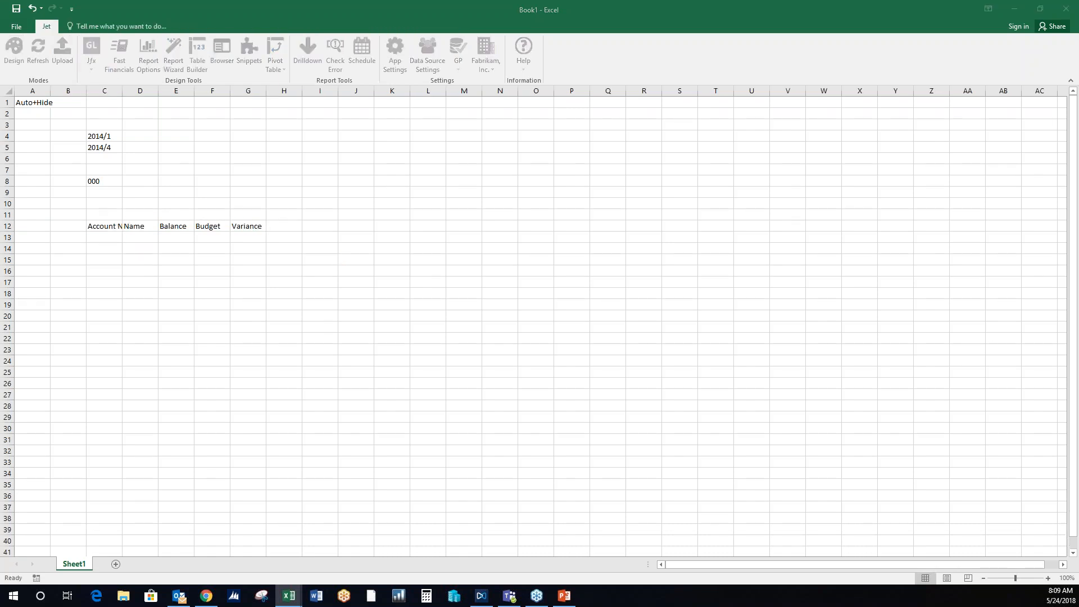
drag(425, 86, 511, 106)
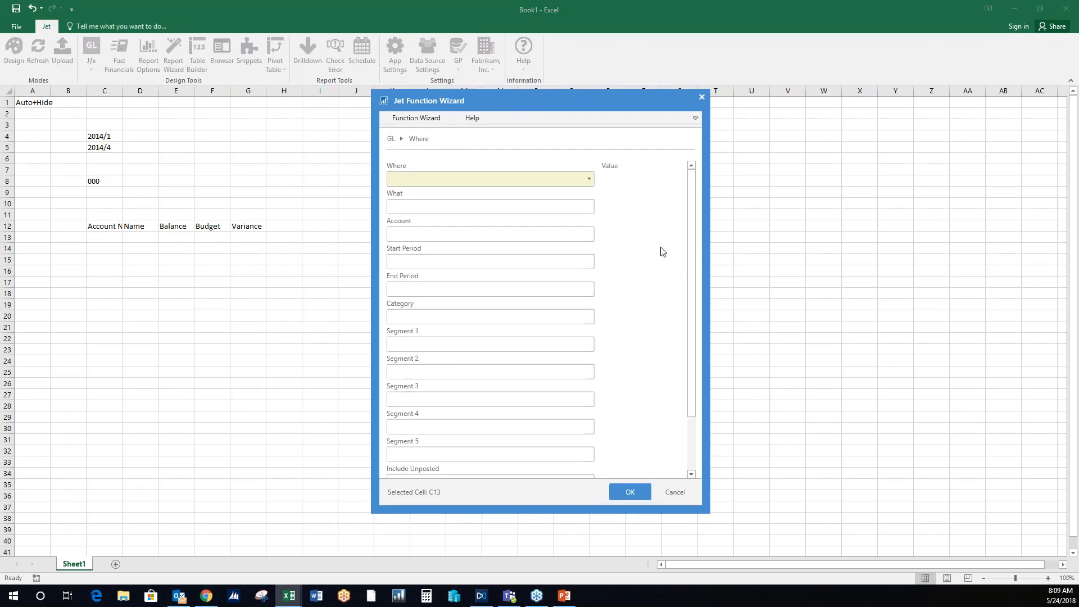
click(589, 179)
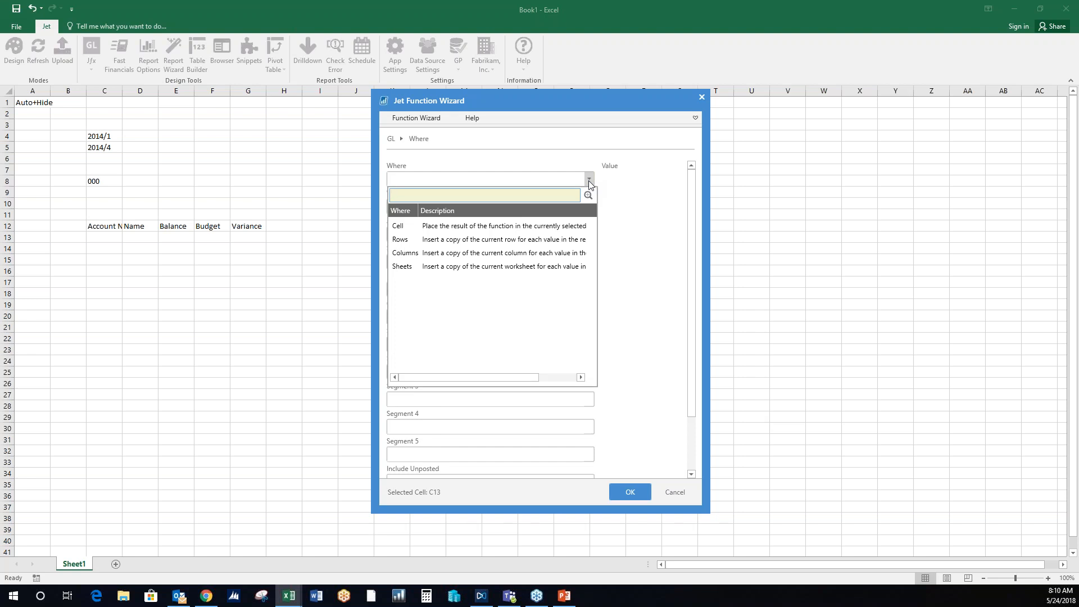
click(531, 240)
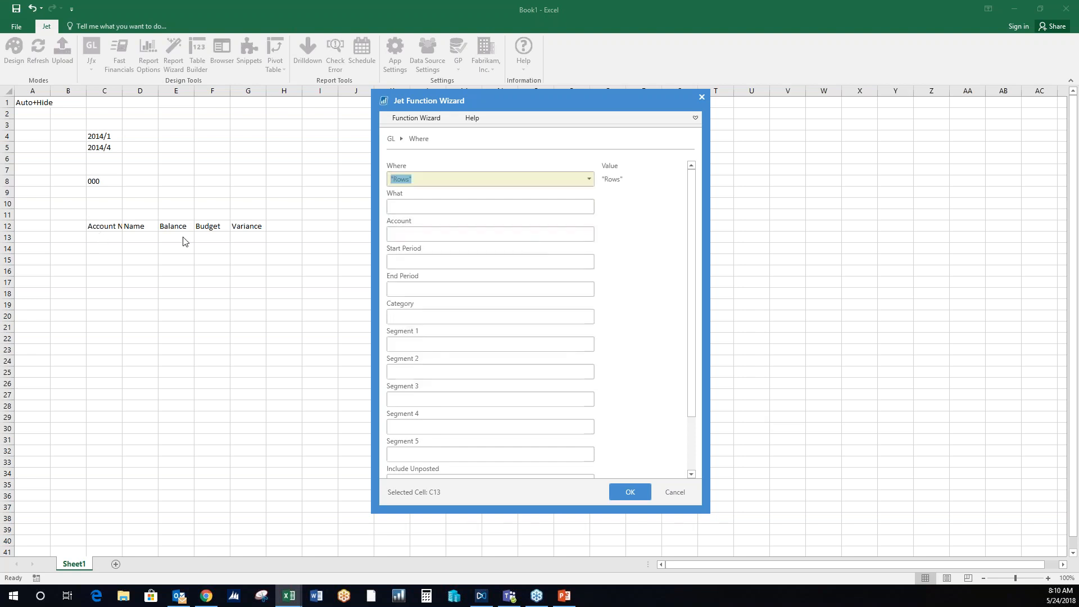
click(579, 208)
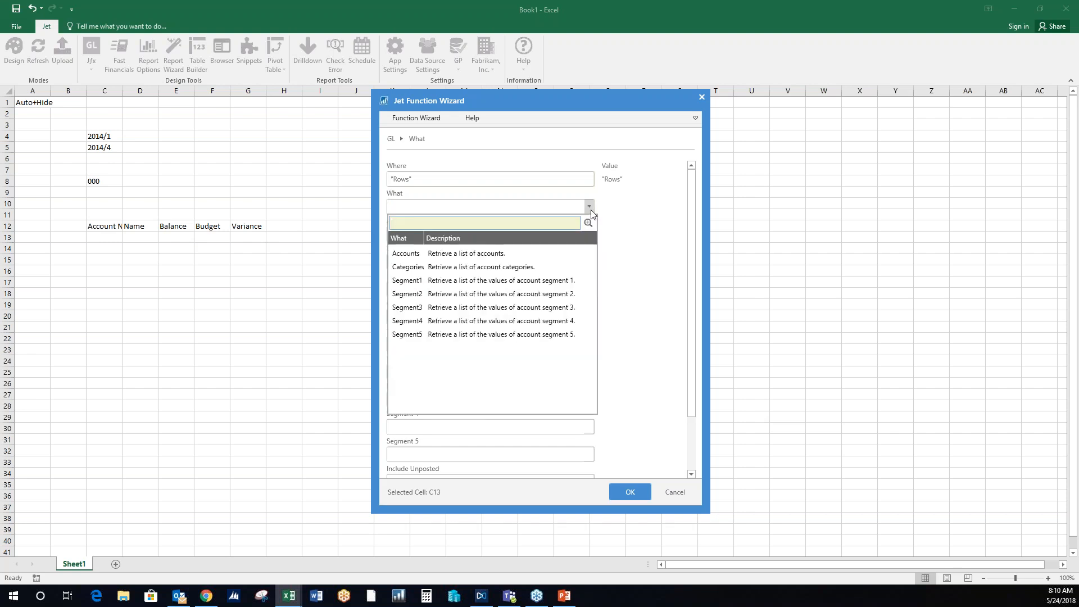
click(535, 254)
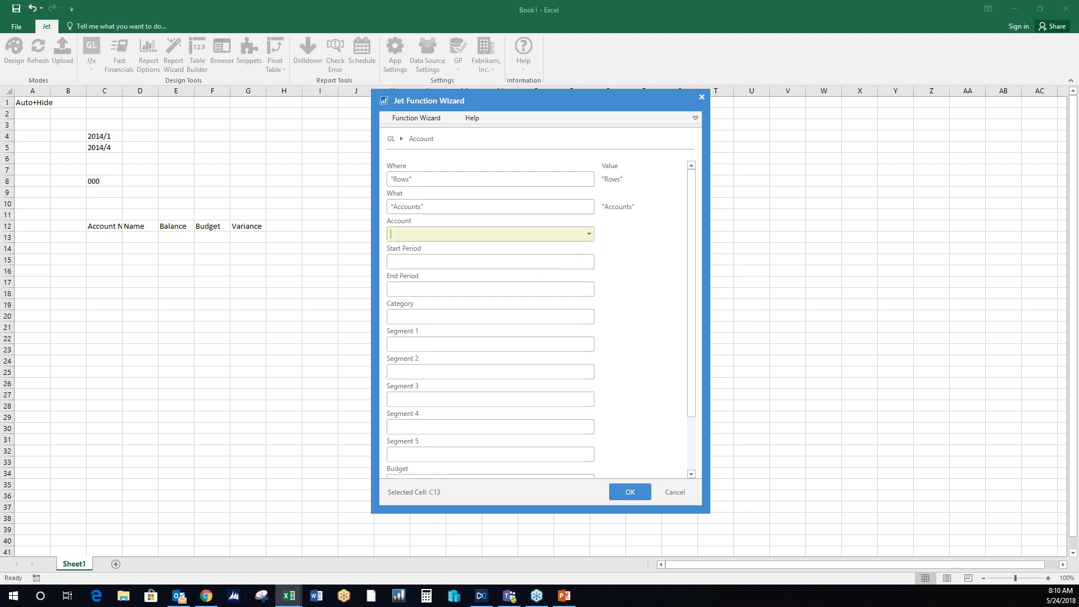
- Look through the accounts available for the function's Account filter without choosing one
click(590, 234)
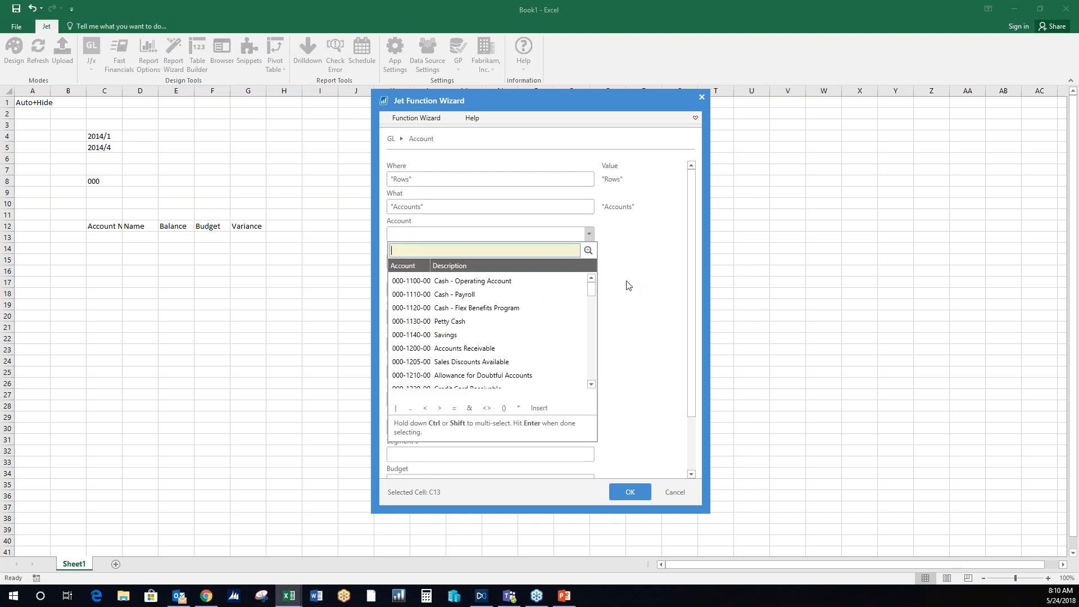
scroll(534, 323, down, 4)
scroll(535, 332, down, 4)
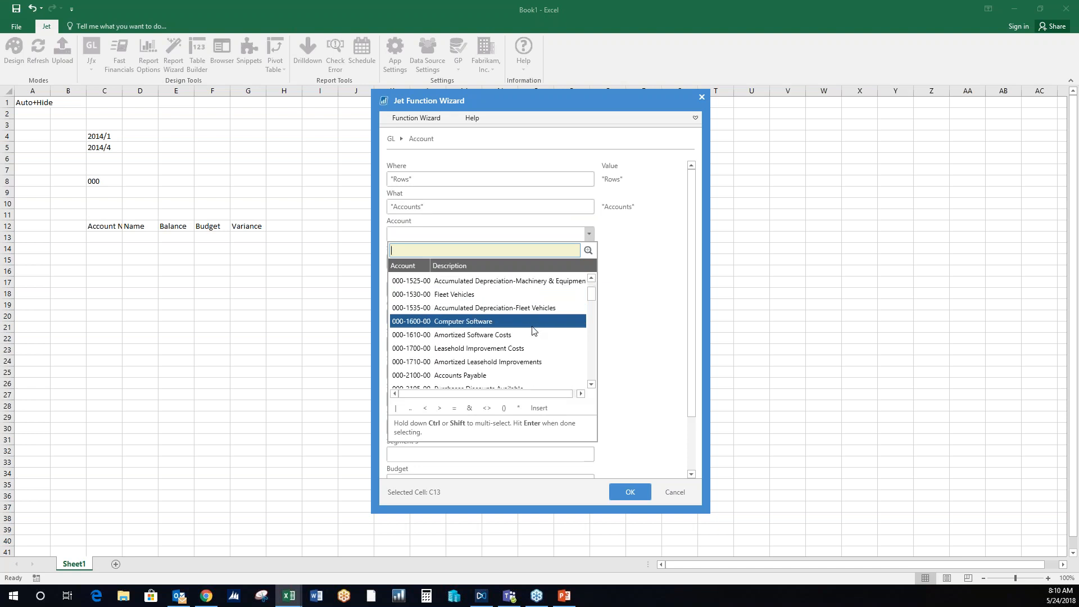
scroll(533, 328, down, 2)
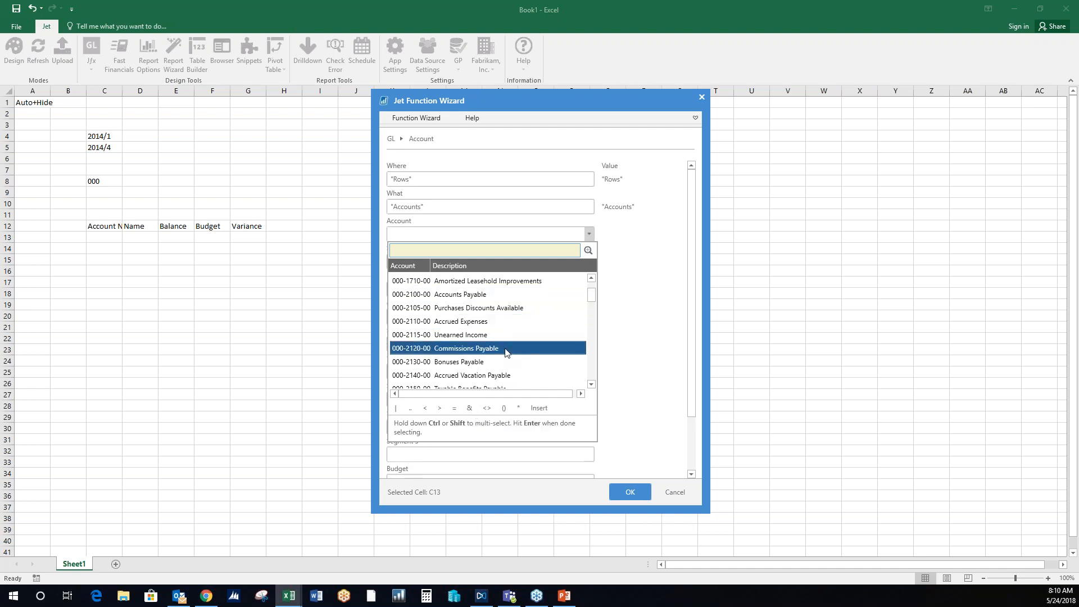
click(635, 256)
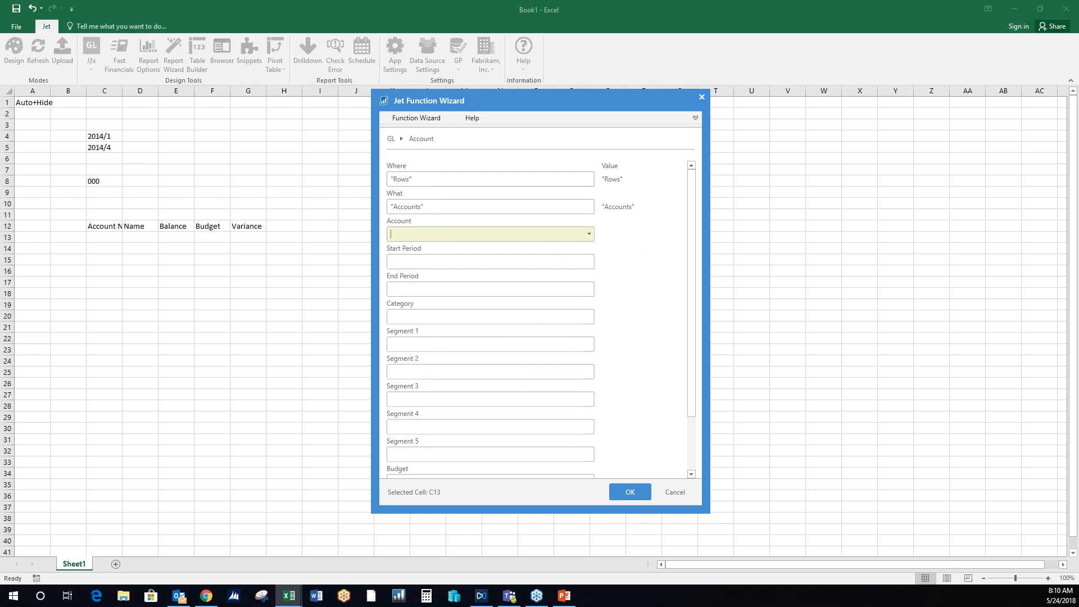
- Filter the account list's Segment 1 by the absolute reference $C$8 and insert the function in C13
click(565, 349)
click(590, 345)
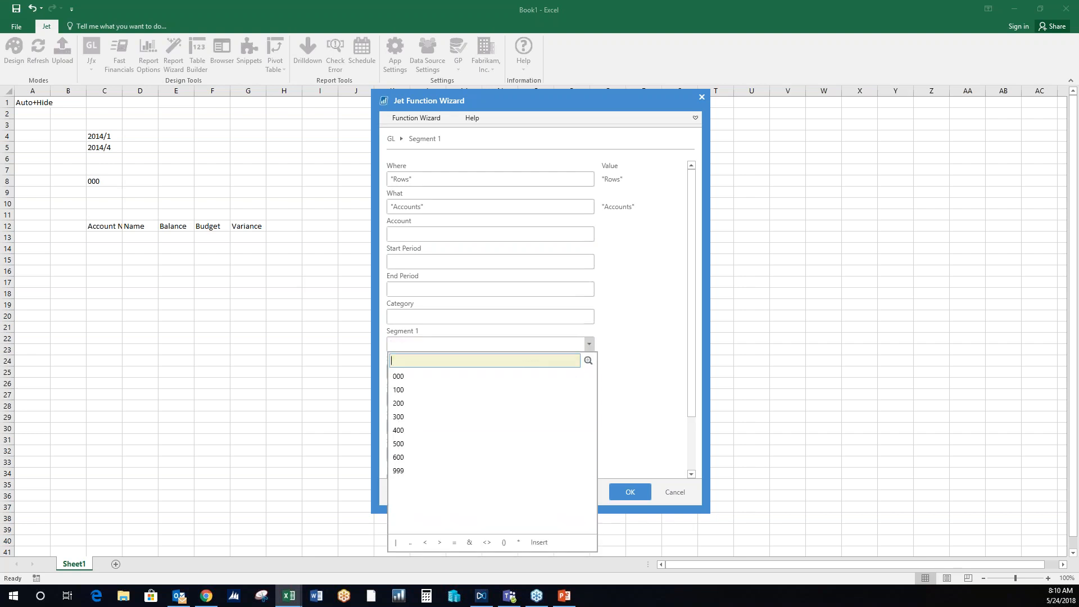
click(460, 345)
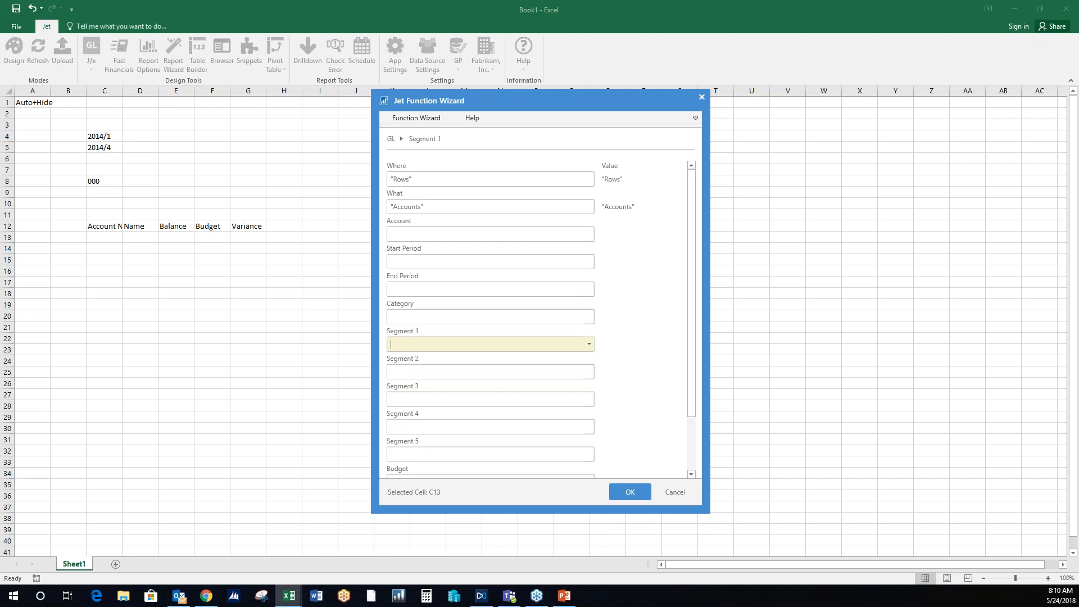
click(108, 182)
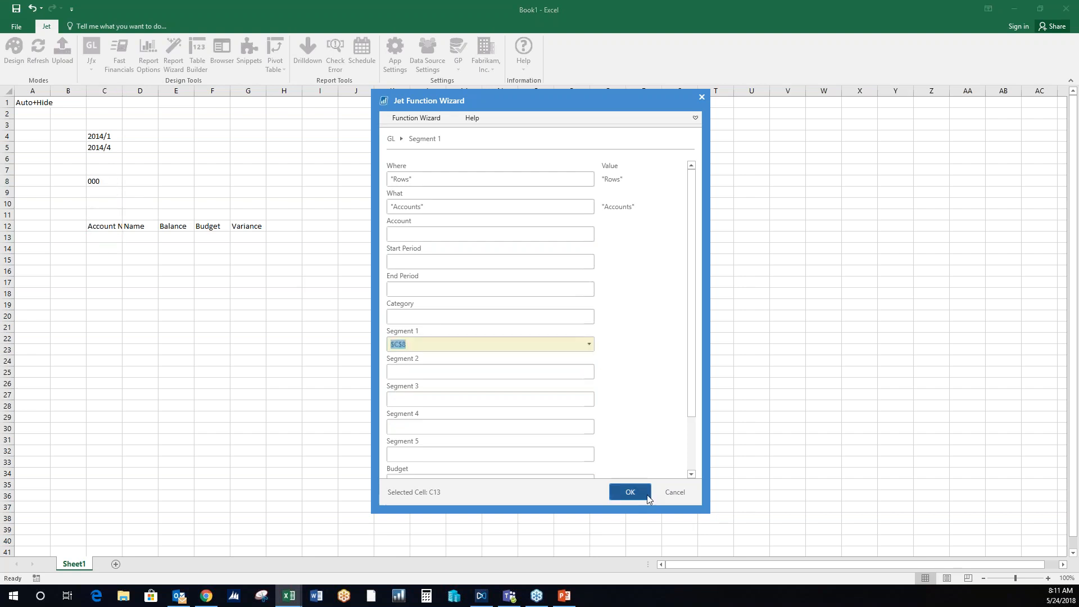
click(640, 494)
click(103, 264)
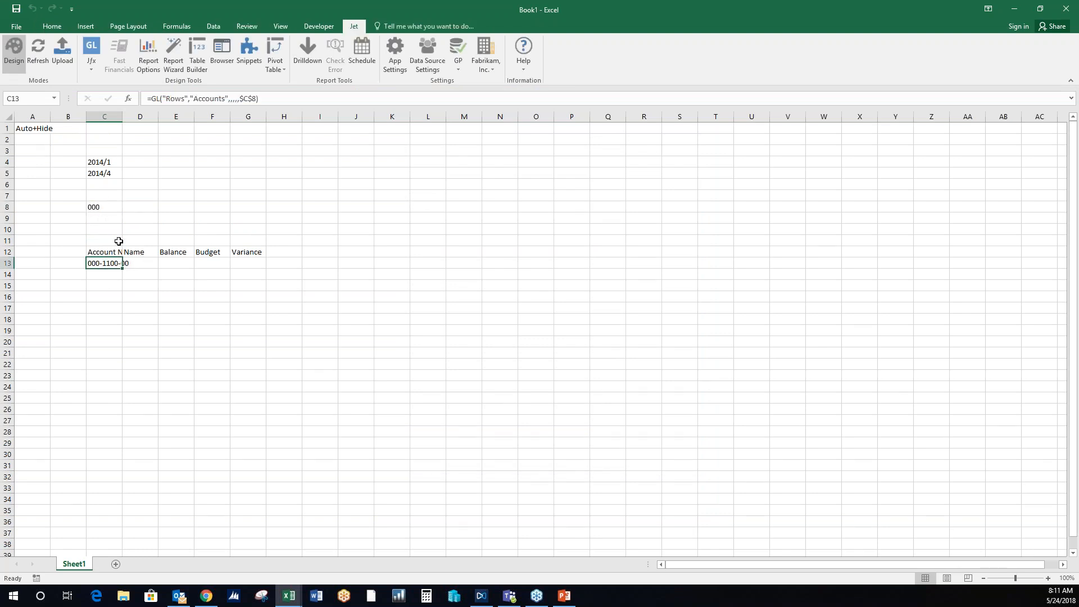
- Insert a GL function in cell D13 with What set to "AccountName" and Account referring to the account number in C13
click(141, 264)
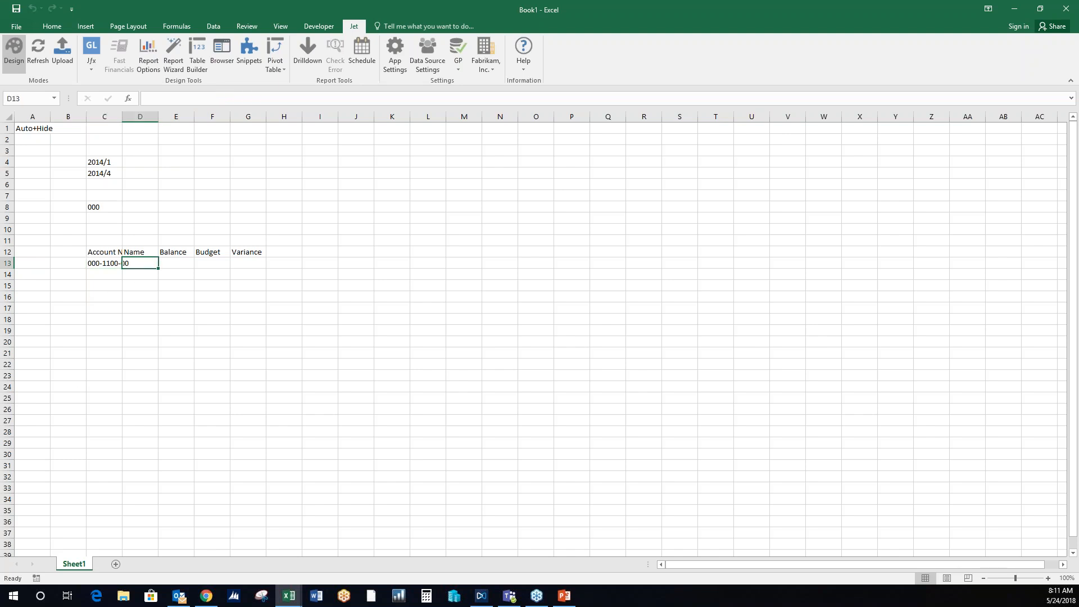
click(91, 46)
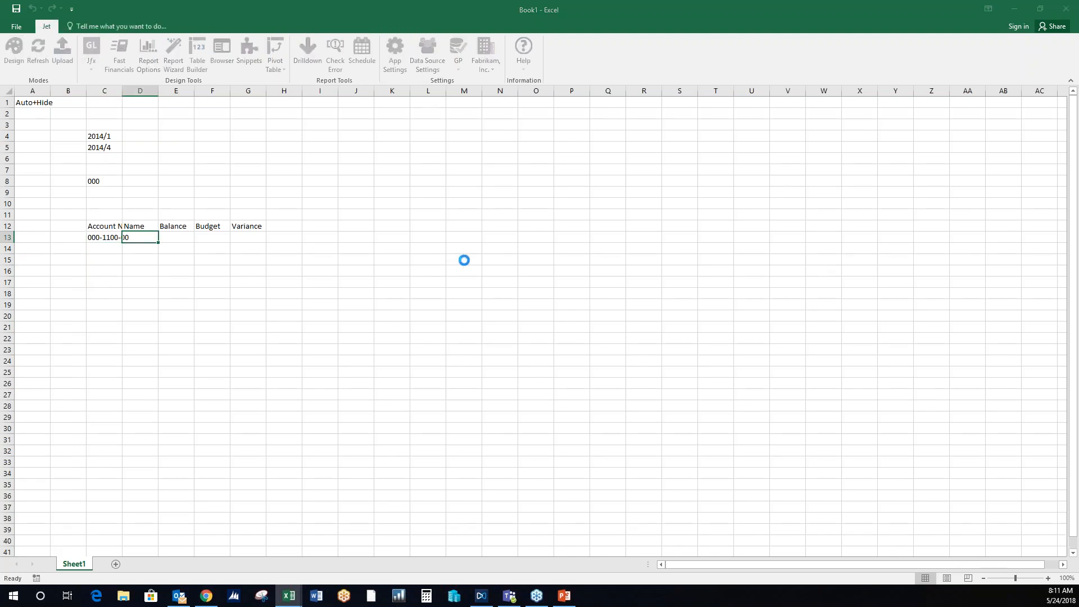
click(589, 207)
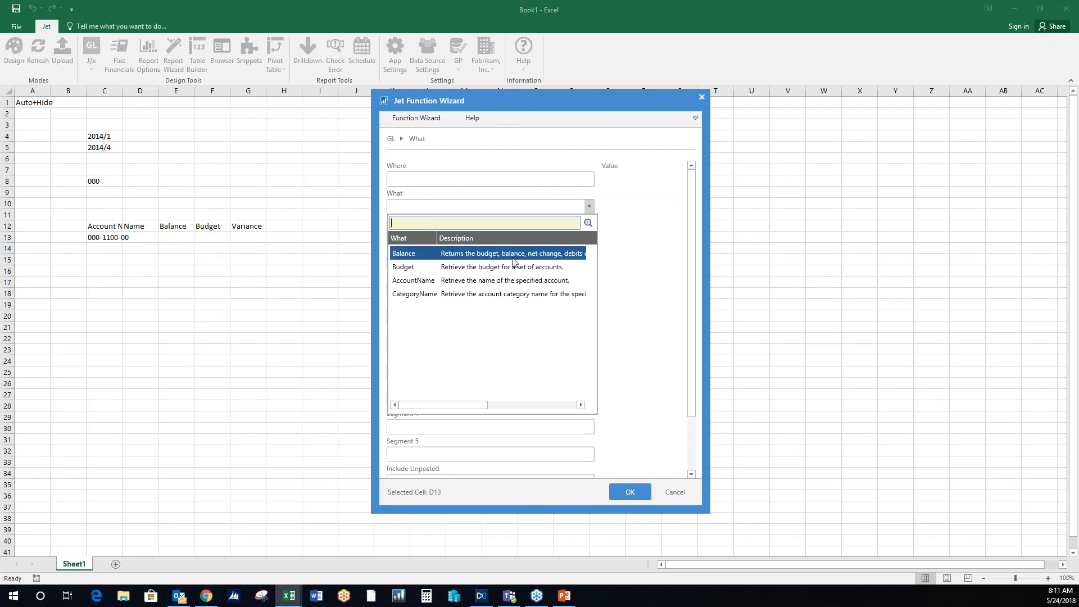
click(517, 281)
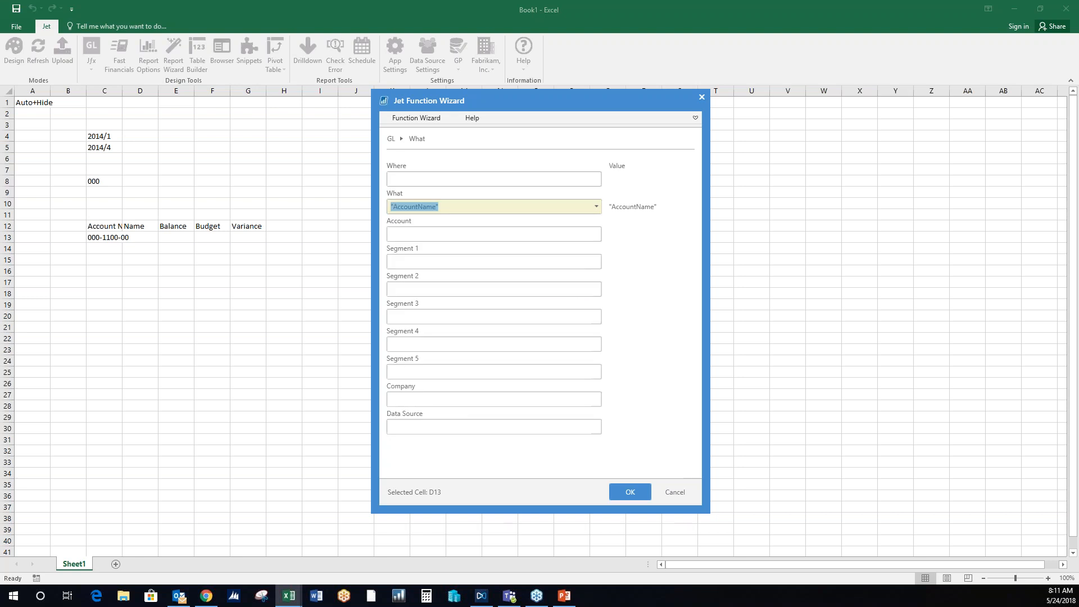
key(Tab)
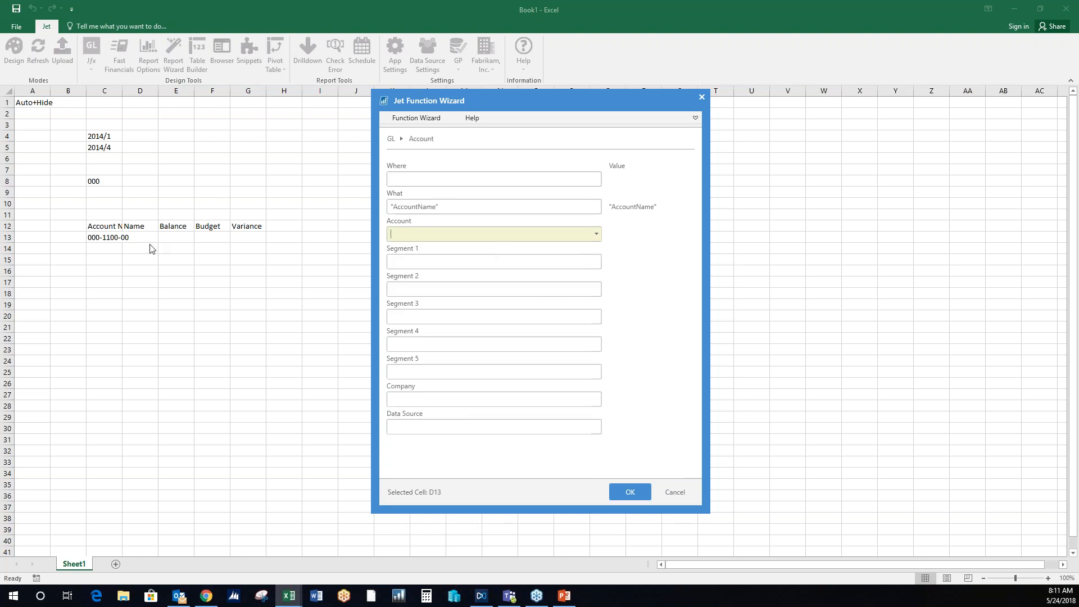
click(115, 240)
click(640, 493)
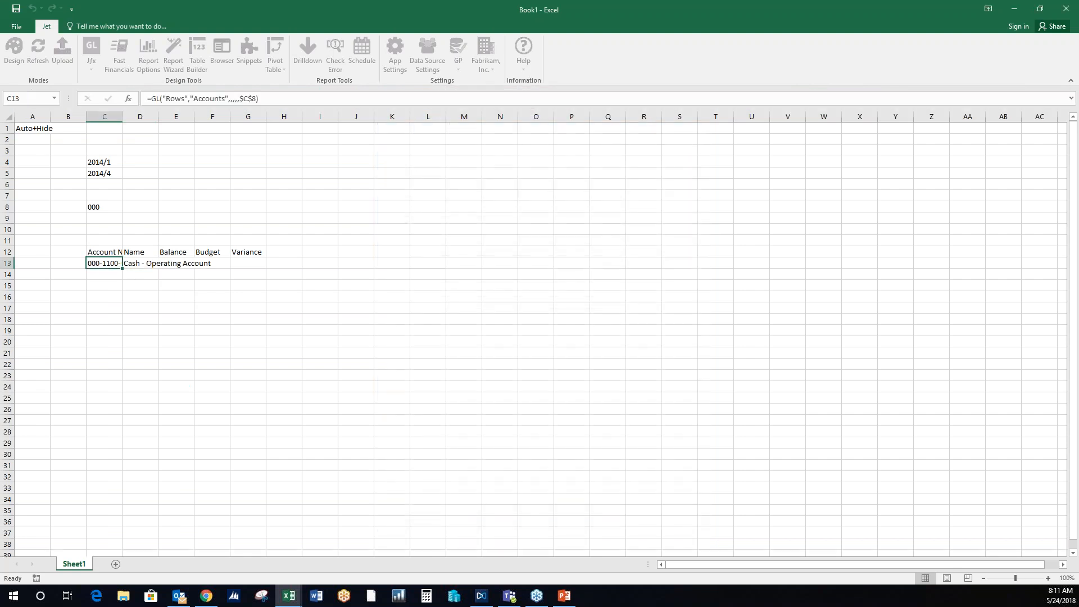
- Start a GL function in cell E13 with What set to "Balance" and Account set to $C13
click(176, 261)
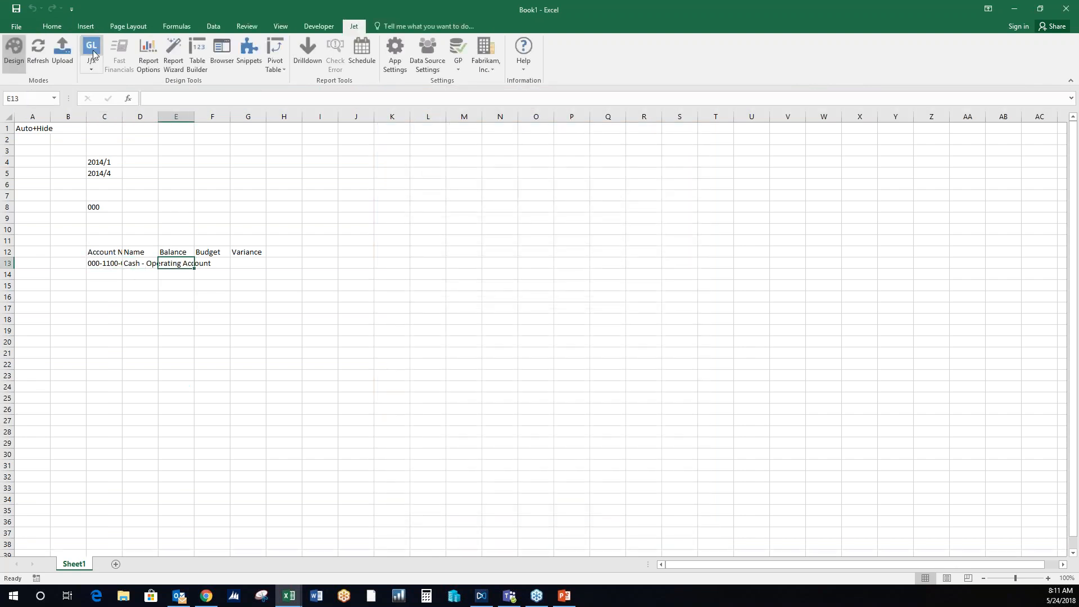
click(91, 50)
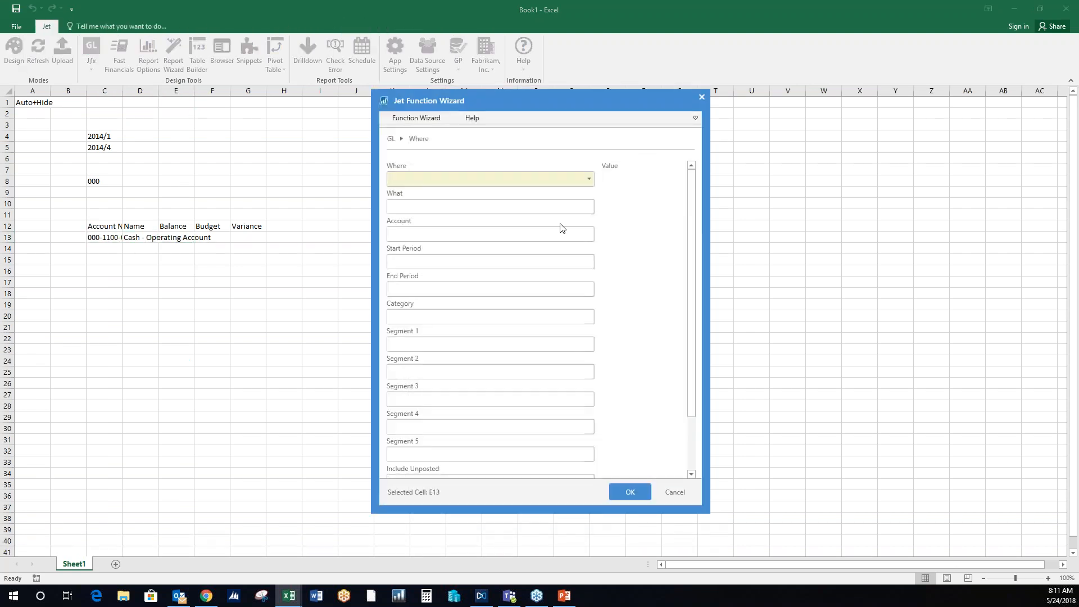
click(590, 206)
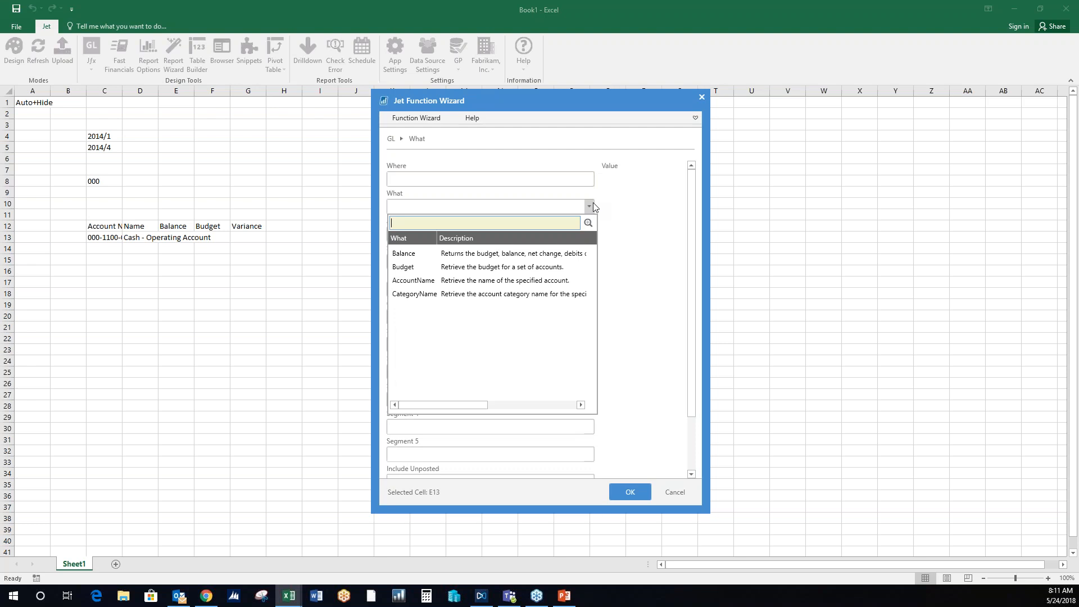
click(537, 253)
click(498, 239)
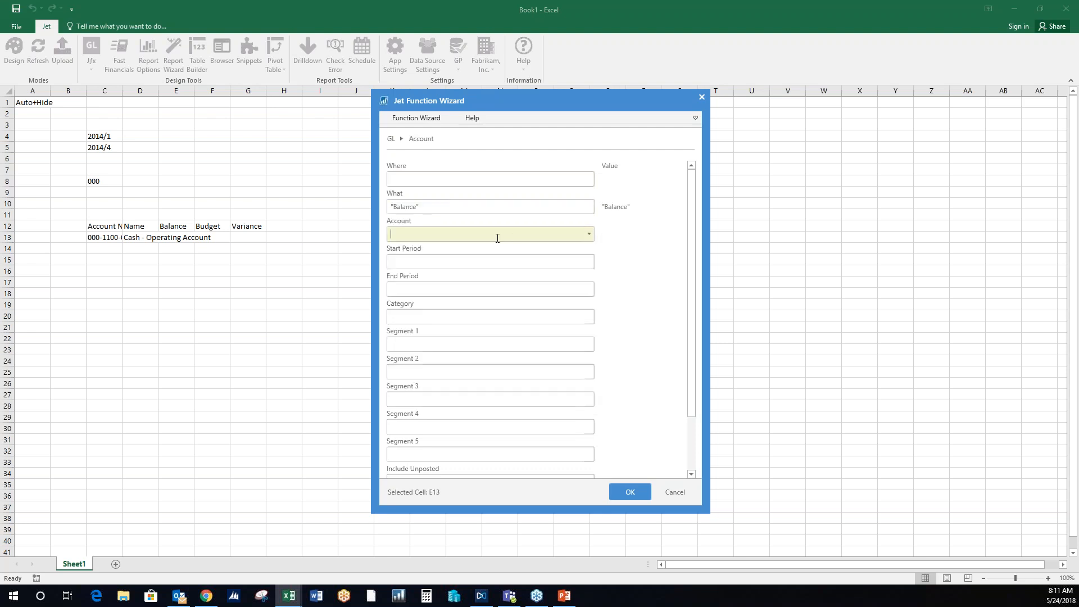
click(103, 240)
- Set the balance function's Start Period to $C$4 and its End Period to $C$5
click(444, 267)
click(114, 140)
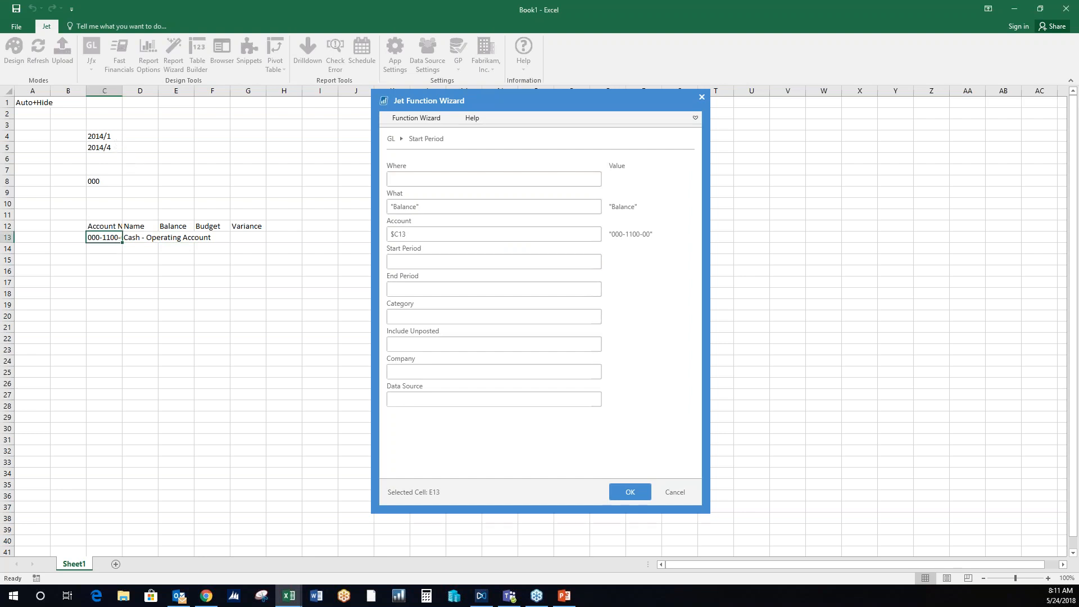
key(Tab)
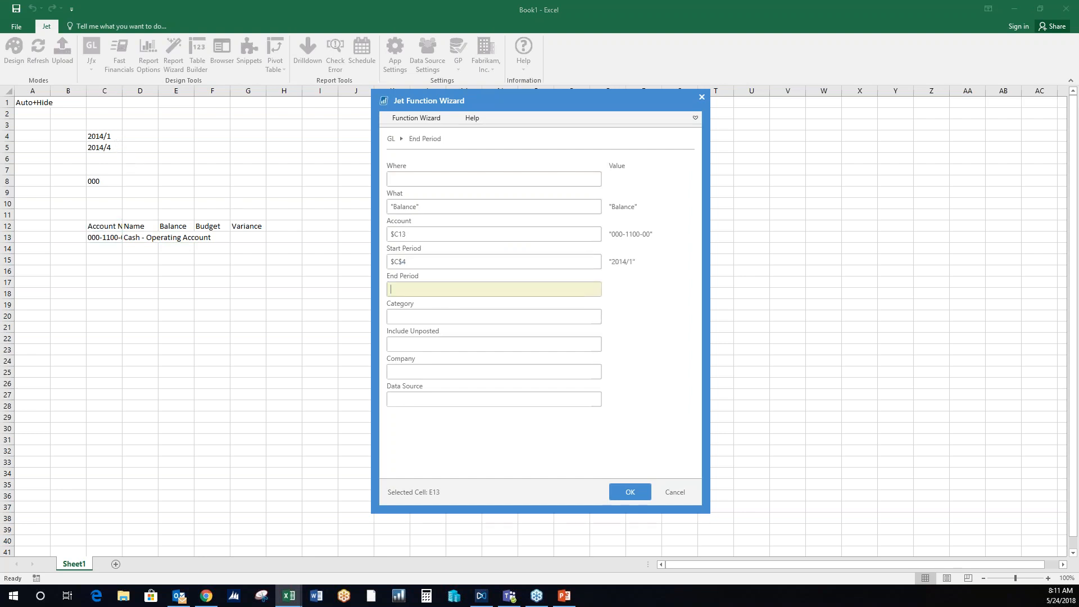
click(115, 151)
- View the Include Unposted and Company options without choosing any, and insert the balance function in E13
click(567, 350)
click(596, 344)
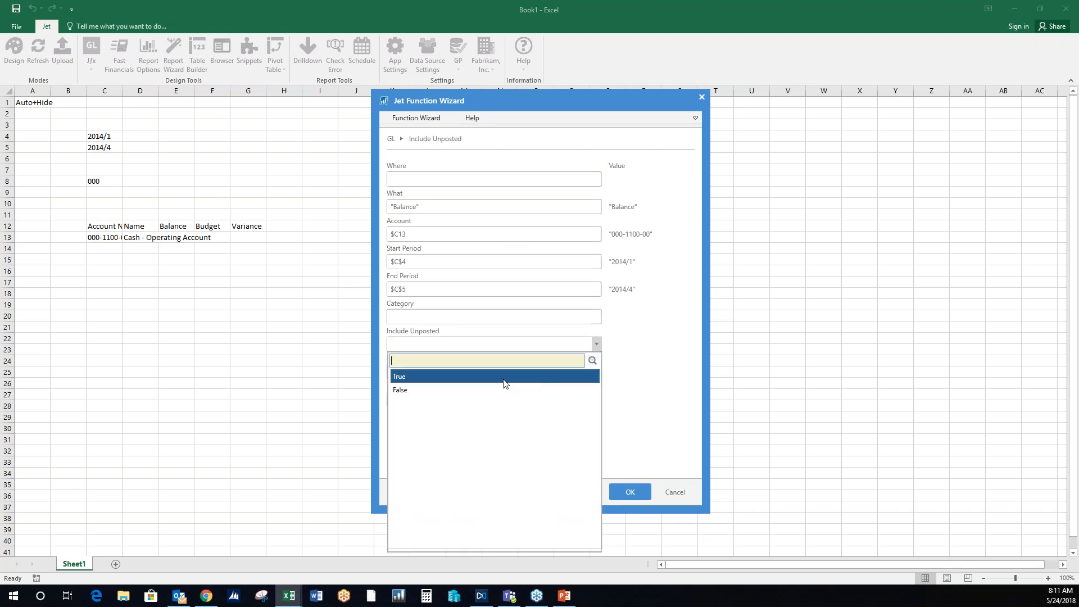
click(627, 344)
click(596, 372)
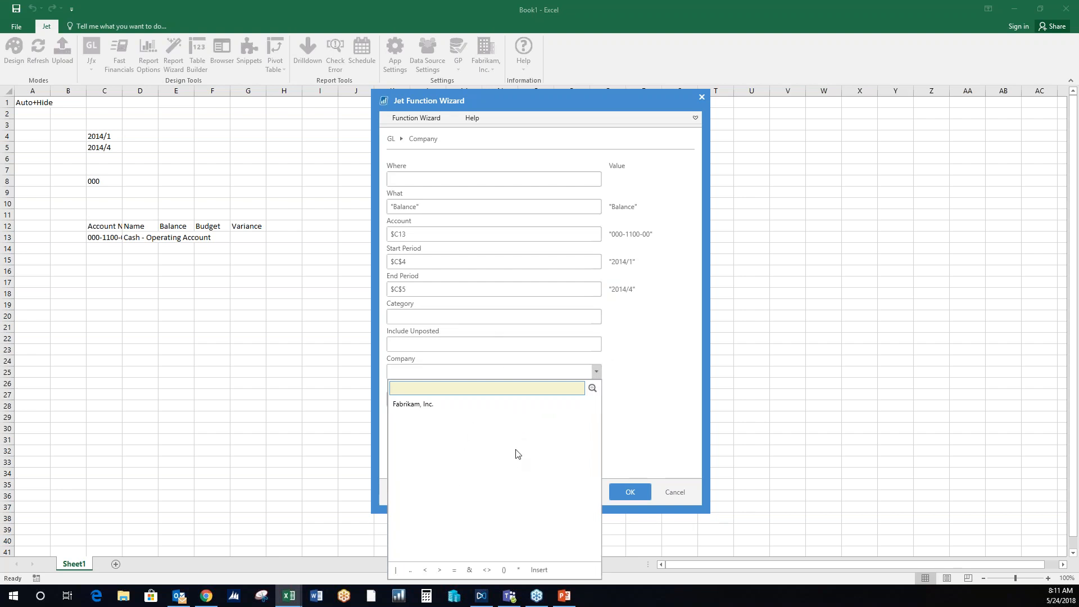
click(638, 346)
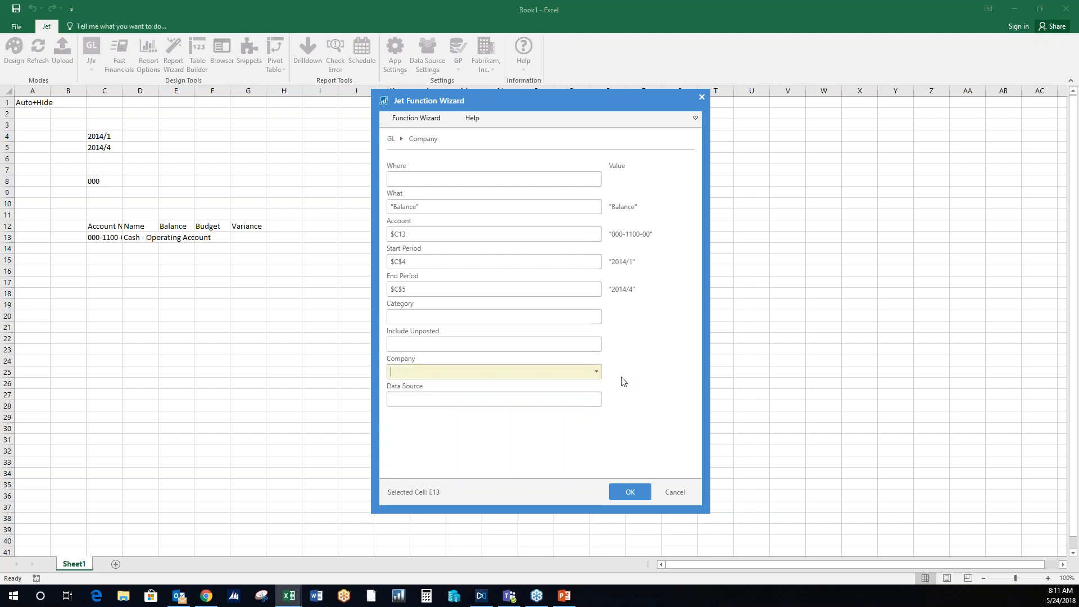
click(630, 492)
- Copy the balance function from E13 into the Budget cell F13
click(185, 263)
drag(195, 268, 224, 272)
click(220, 263)
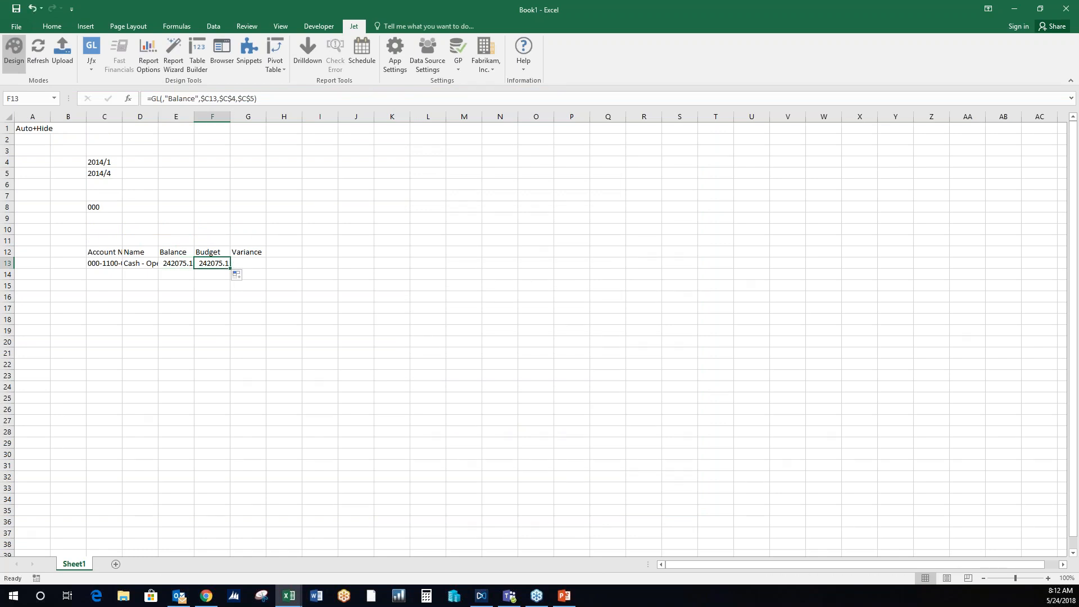
- Change the What of the GL function in F13 to "Budget", leaving its Budget filter empty after viewing the available budgets
click(91, 50)
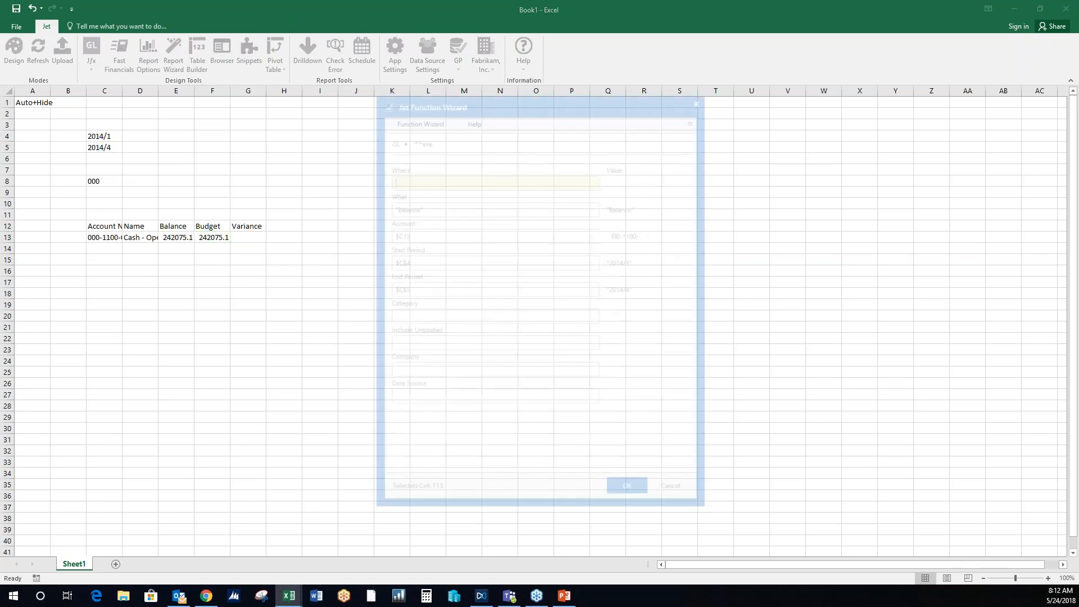
click(597, 207)
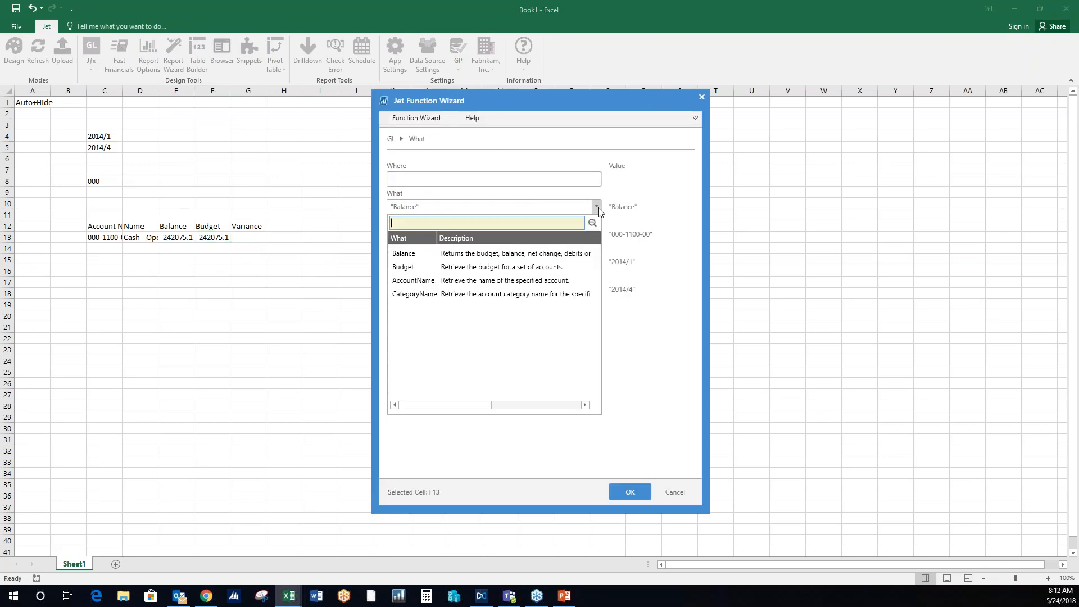
click(566, 267)
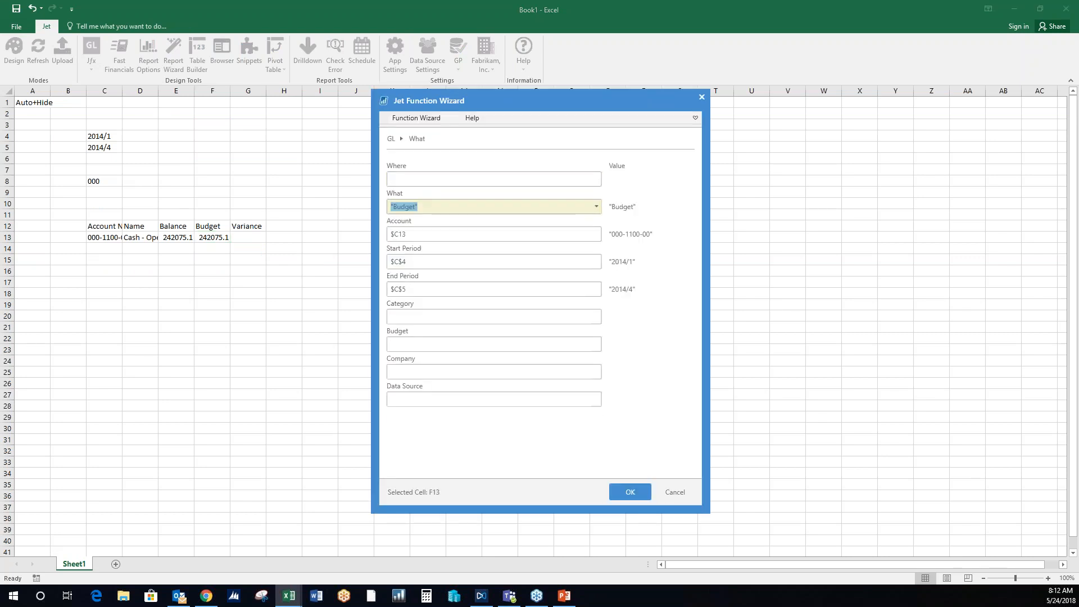
click(574, 346)
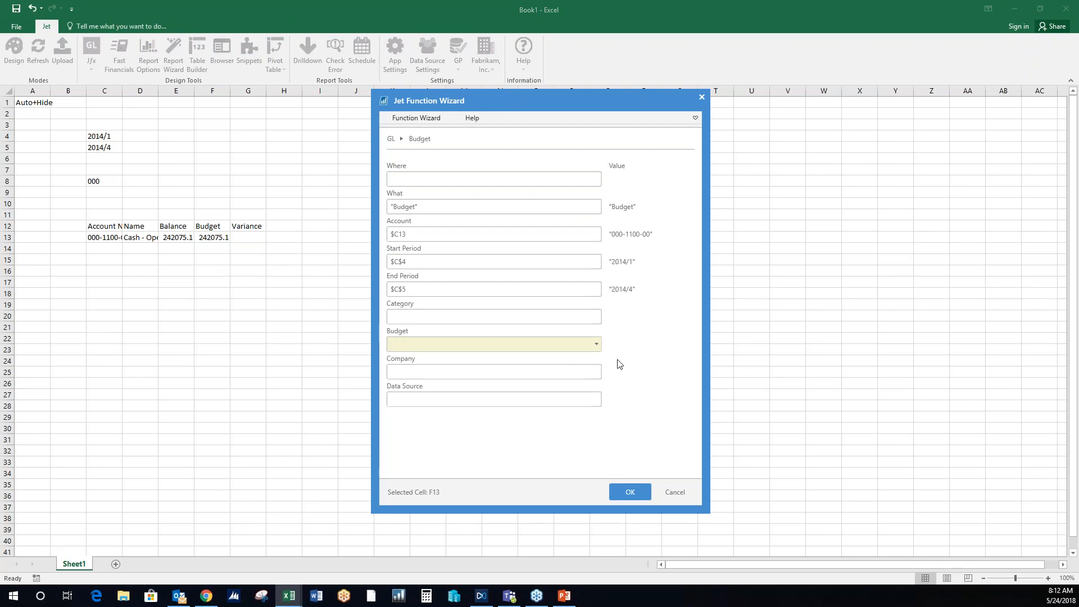
click(597, 344)
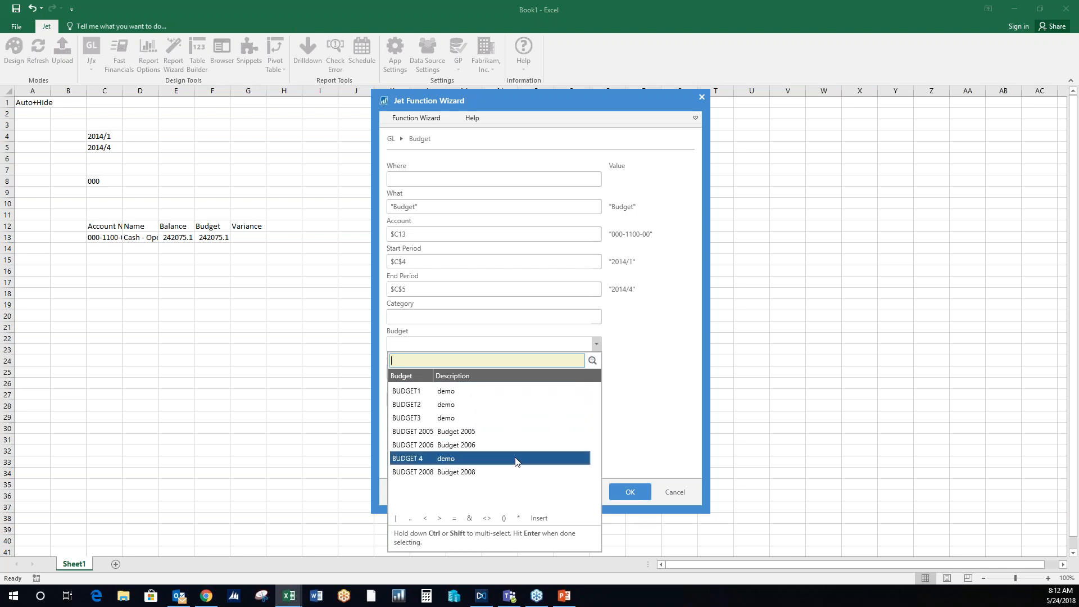
click(644, 384)
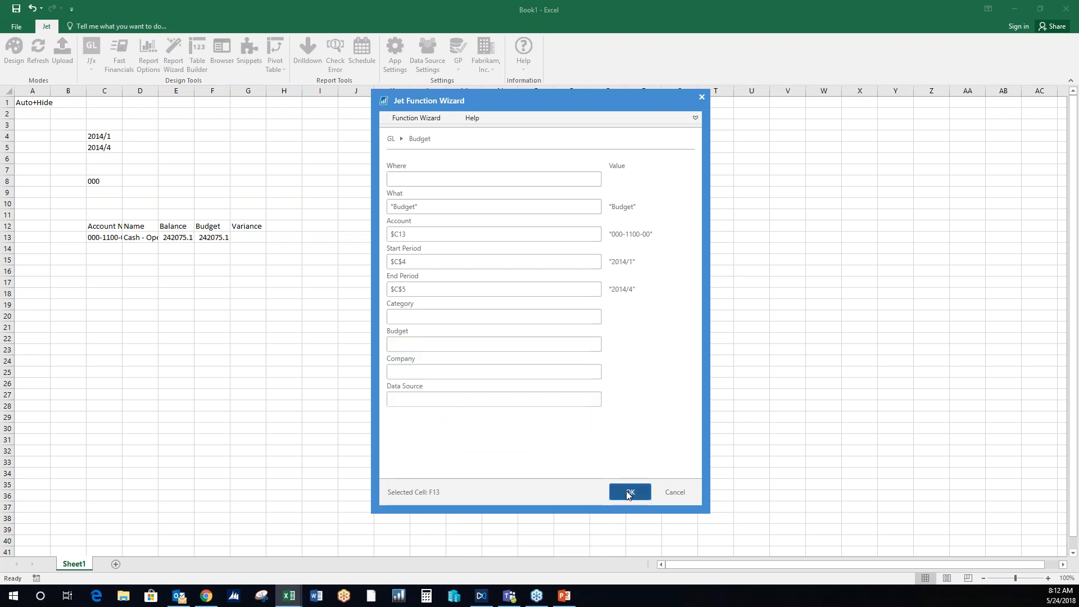
click(629, 493)
- Enter a variance formula in G13 that subtracts the budget in F13 from the balance in $E13
click(252, 236)
text(=)
click(183, 263)
key(F4)
key(F4)
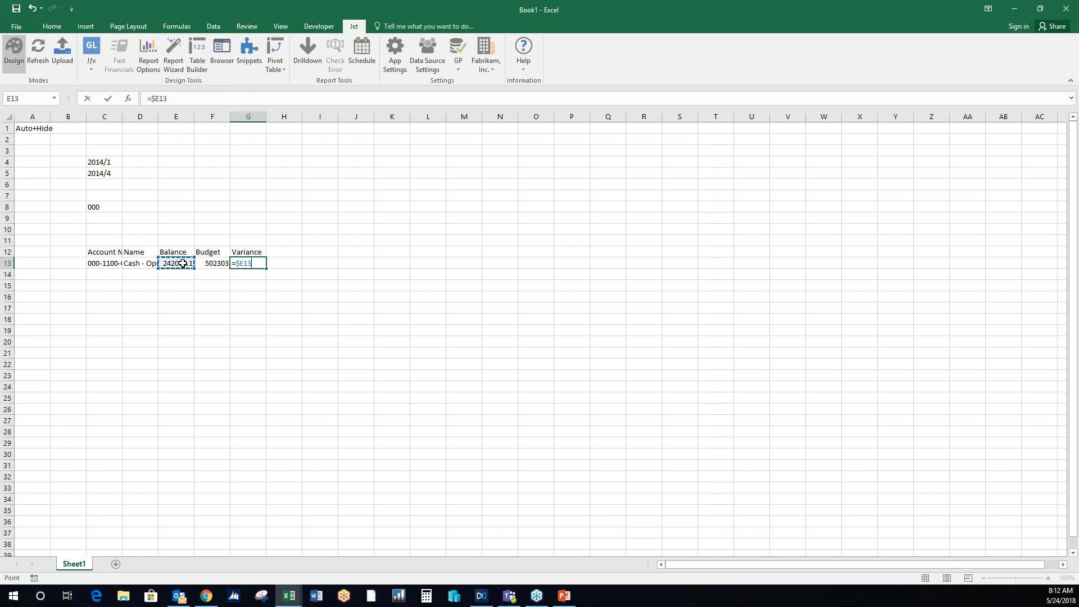
text(-)
click(217, 265)
key(F4)
key(Return)
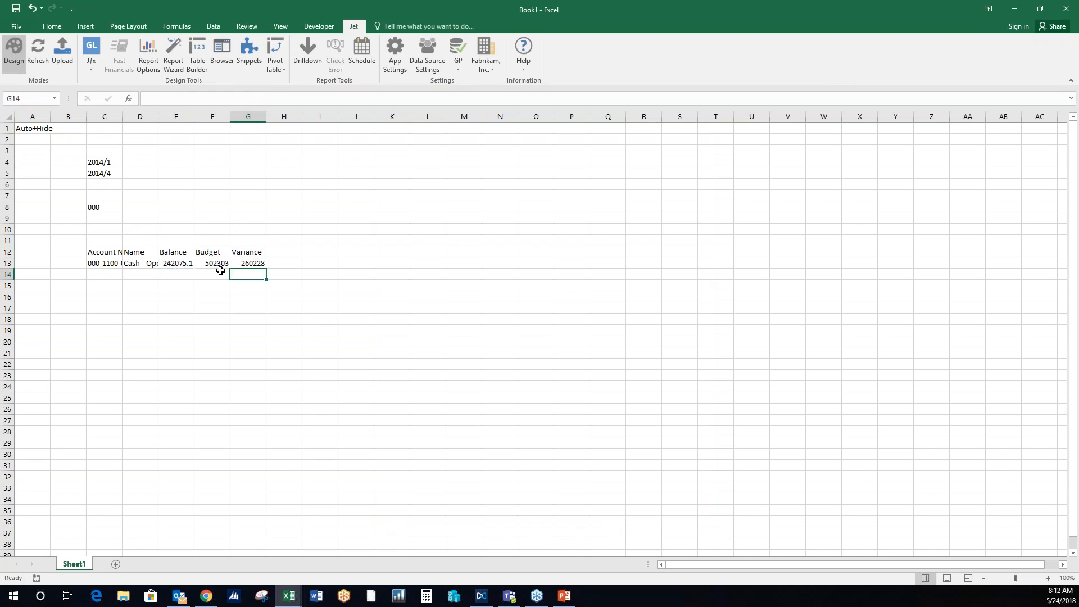
- Add AutoSum totals for Balance, Budget and Variance in cells E15 to G15
drag(183, 281, 253, 285)
click(51, 26)
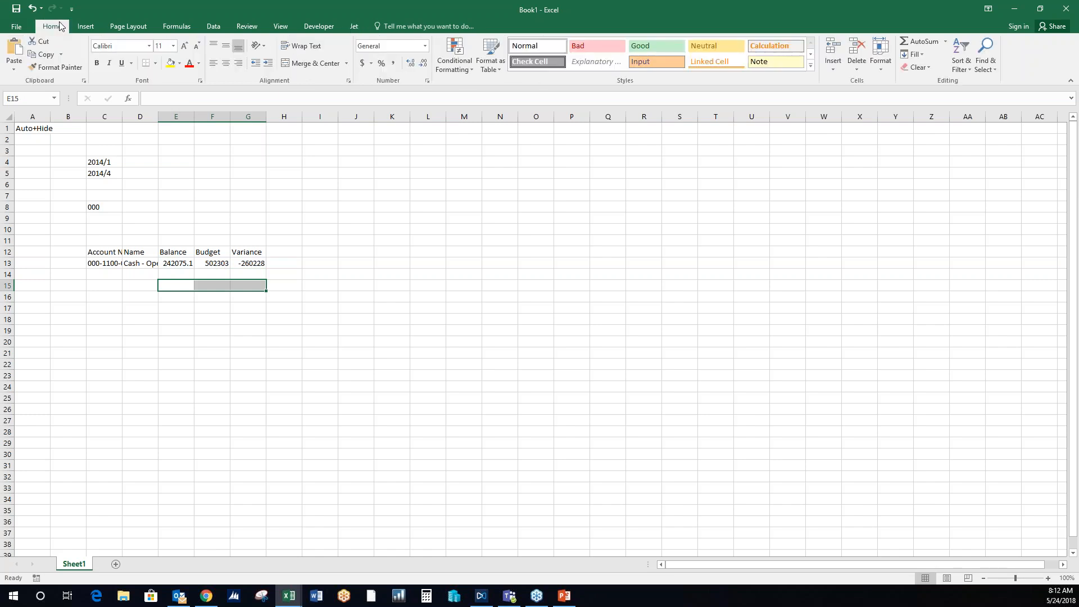
click(916, 41)
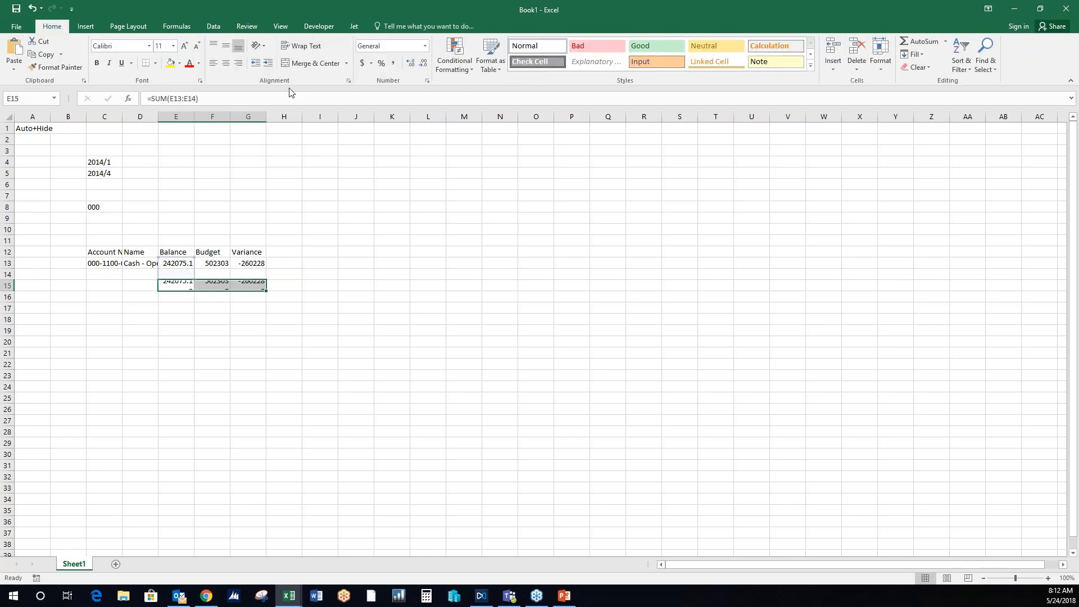
- Make the totals bold with a top and double bottom border, and apply the Accounting number format to E13:G15
click(155, 64)
click(188, 251)
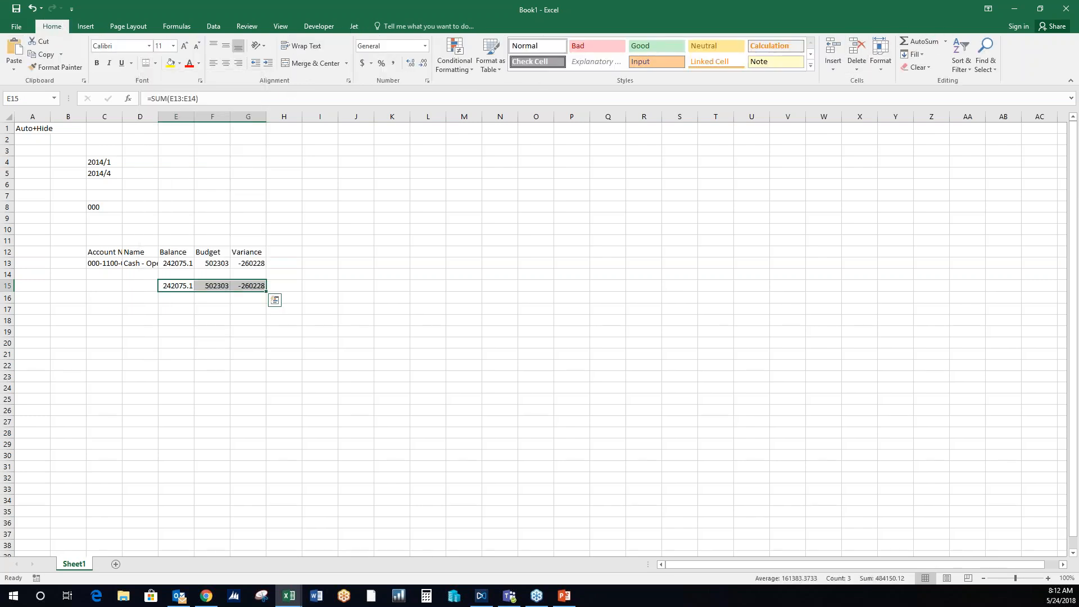
click(97, 64)
drag(180, 264, 249, 287)
click(364, 64)
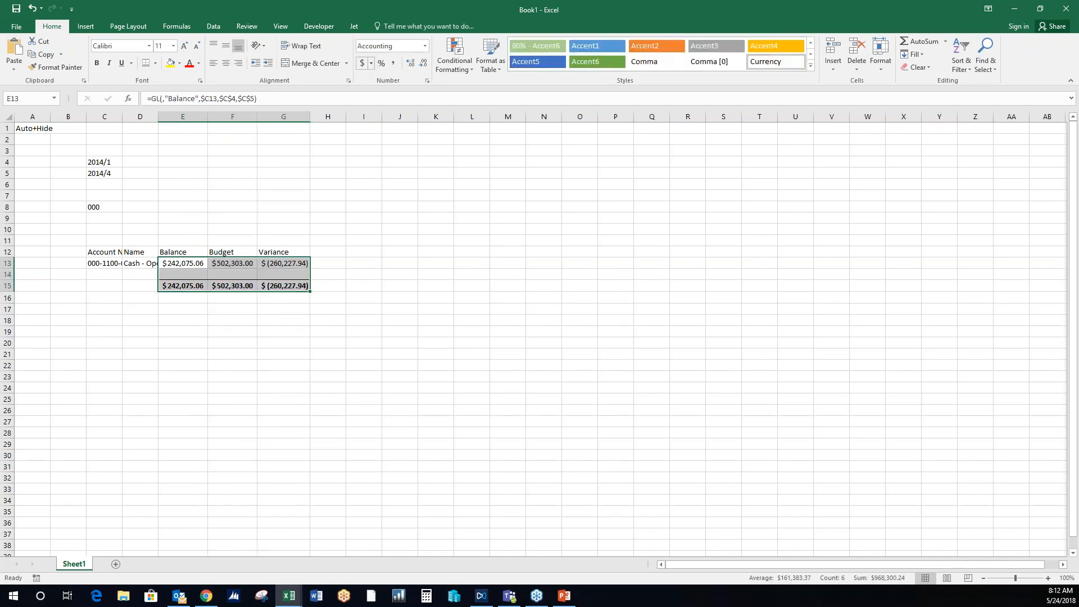
- Format the column headings in C12:G12 with a light blue fill and white text
drag(100, 253, 276, 251)
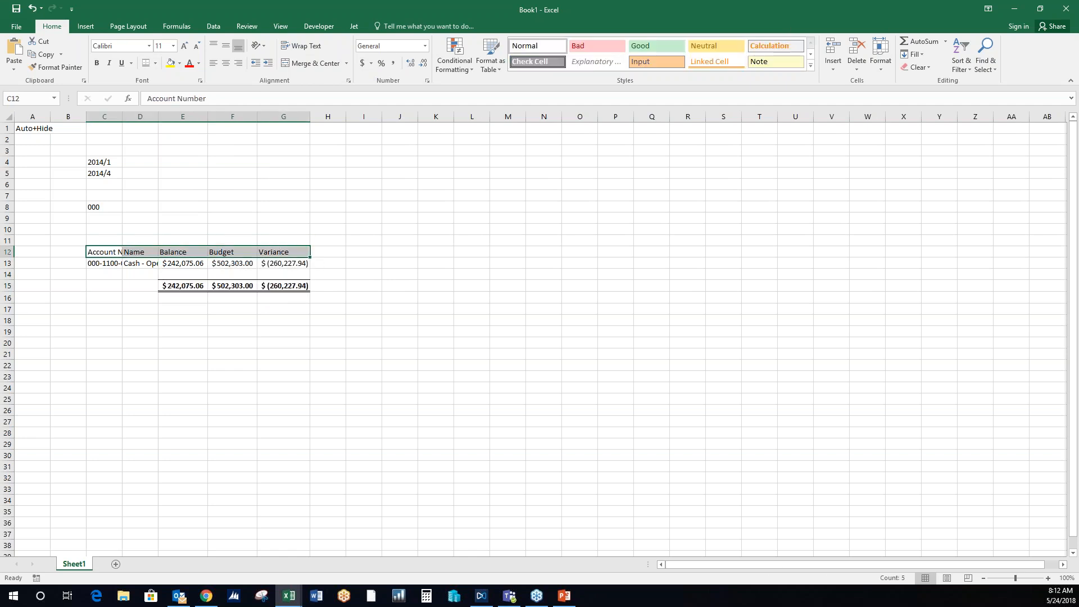
click(180, 63)
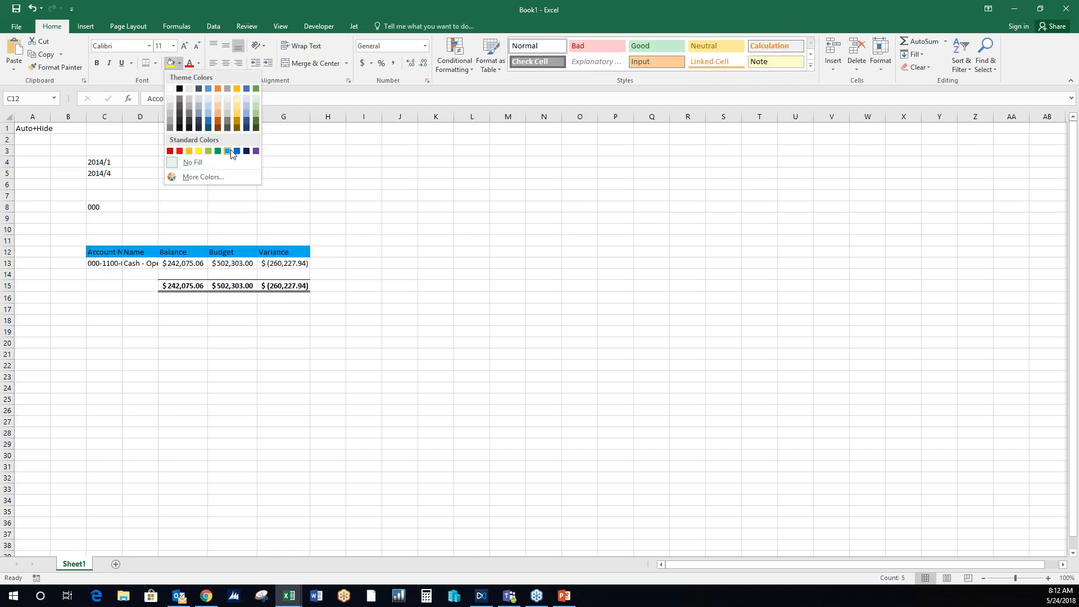
click(233, 152)
click(198, 64)
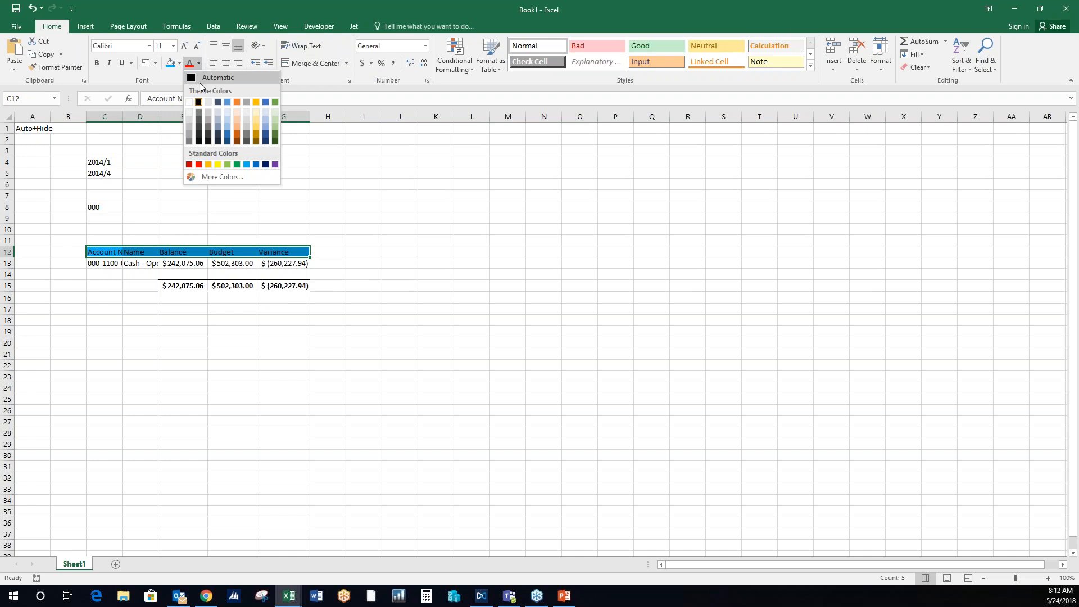
click(189, 103)
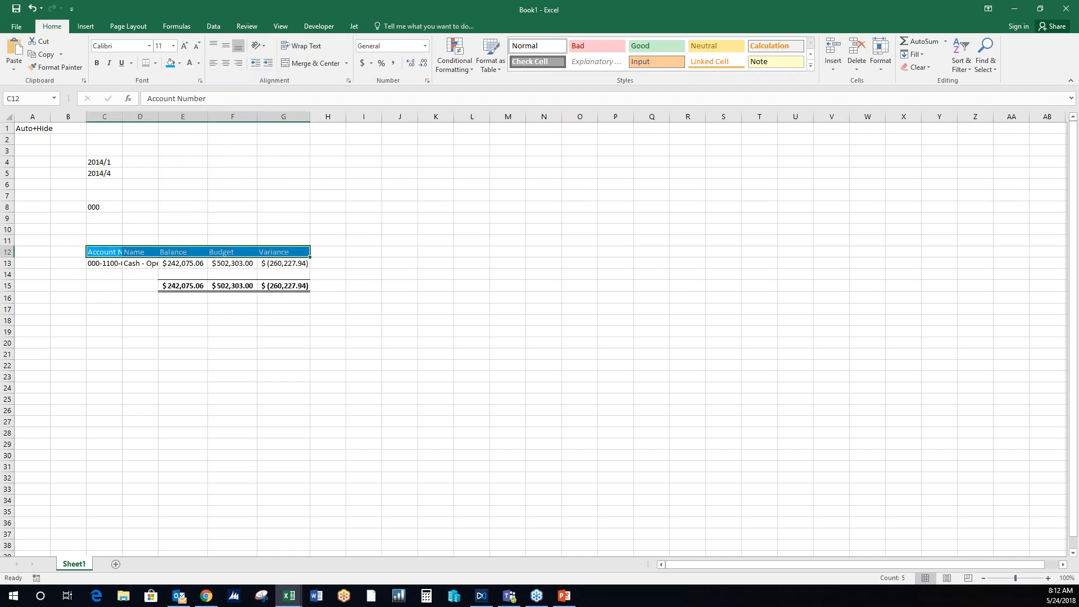
- Enter "hide" in cell A8 to mark the Segment 1 value's row as hidden
click(41, 205)
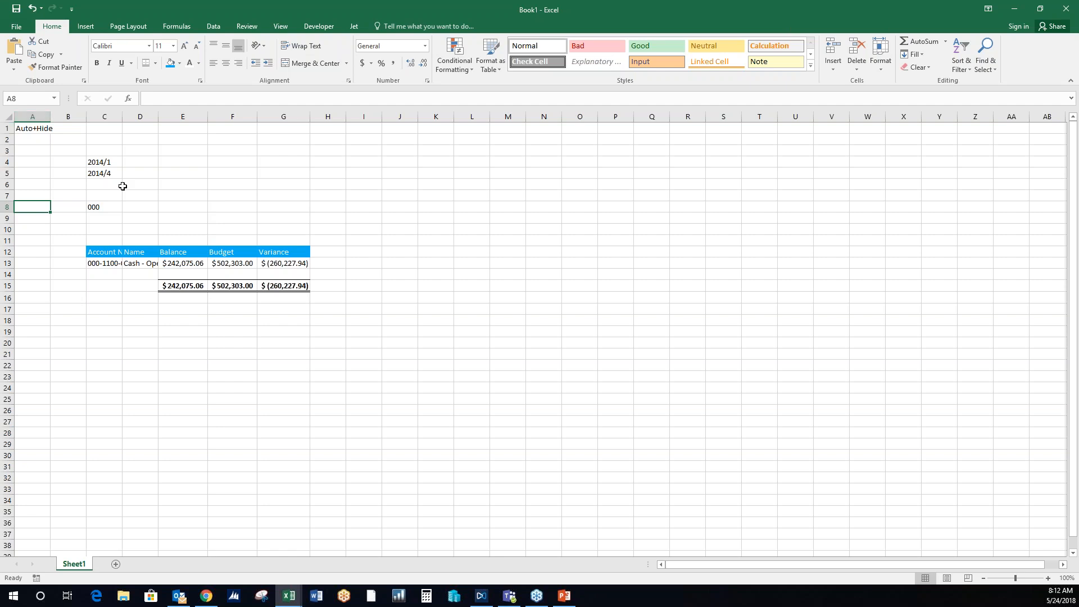
text(hide)
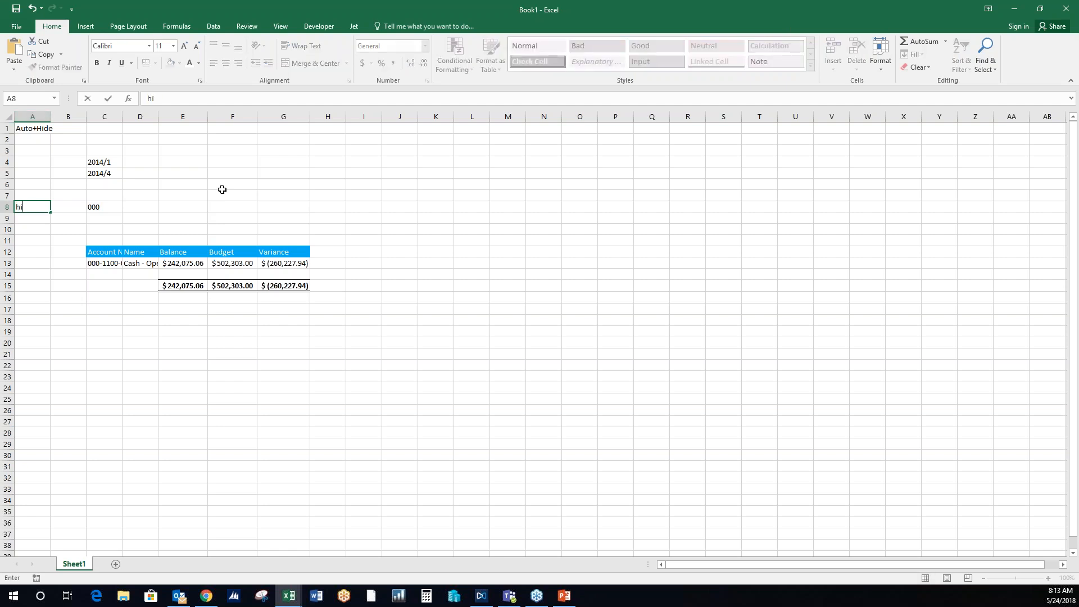
click(187, 207)
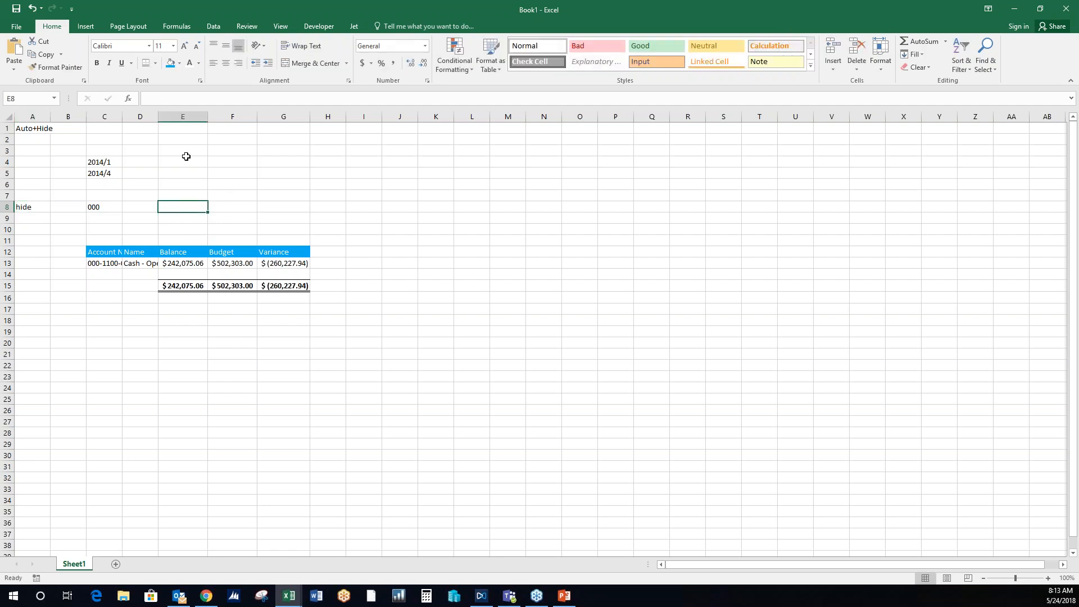
- Enter "Fit" in cell C1 and fill it across to G1 for the report columns
click(110, 129)
text(Fit)
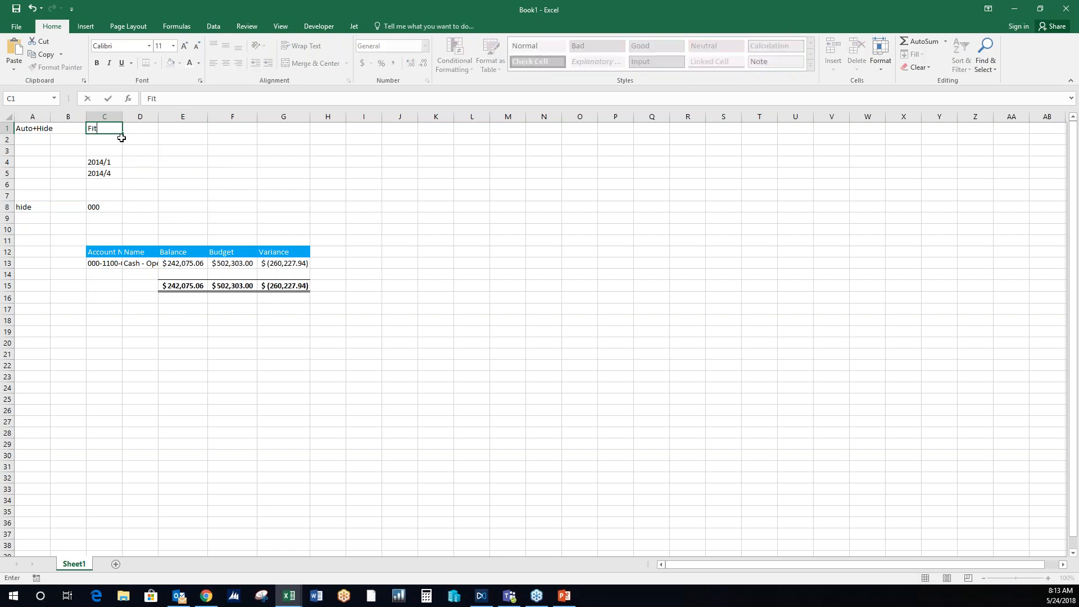
drag(122, 133, 303, 138)
click(353, 207)
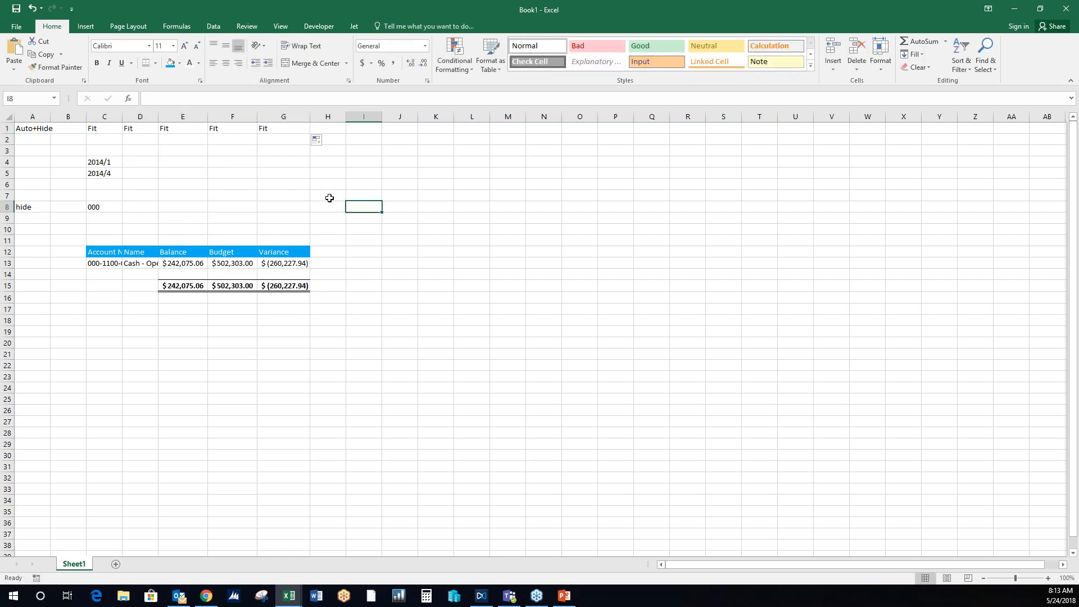
- Refresh the Jet report and browse the generated sheets 100, 200, 300 and 400
click(356, 26)
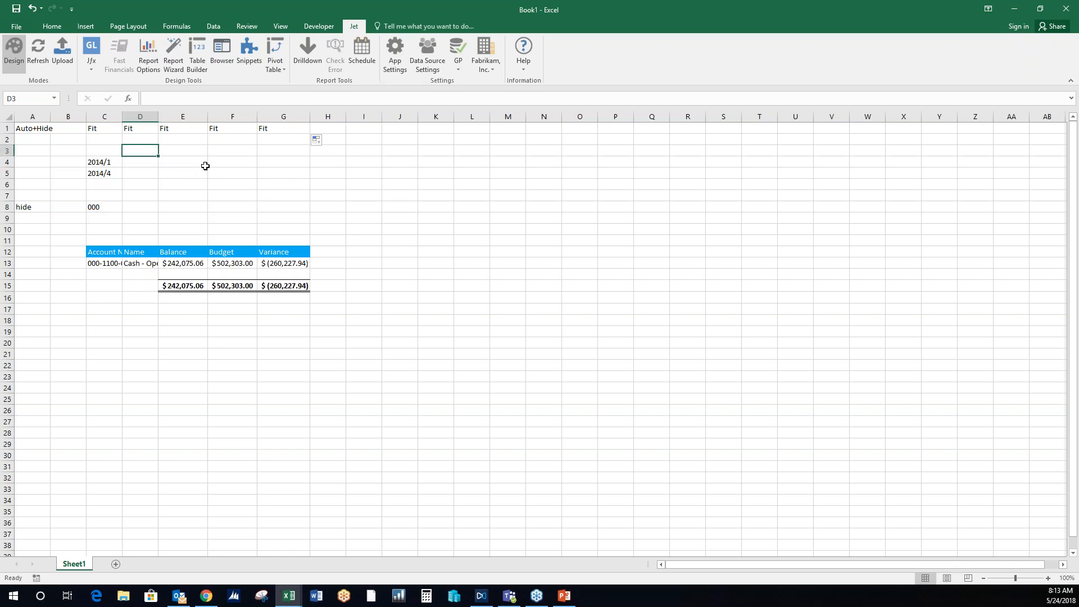
click(43, 55)
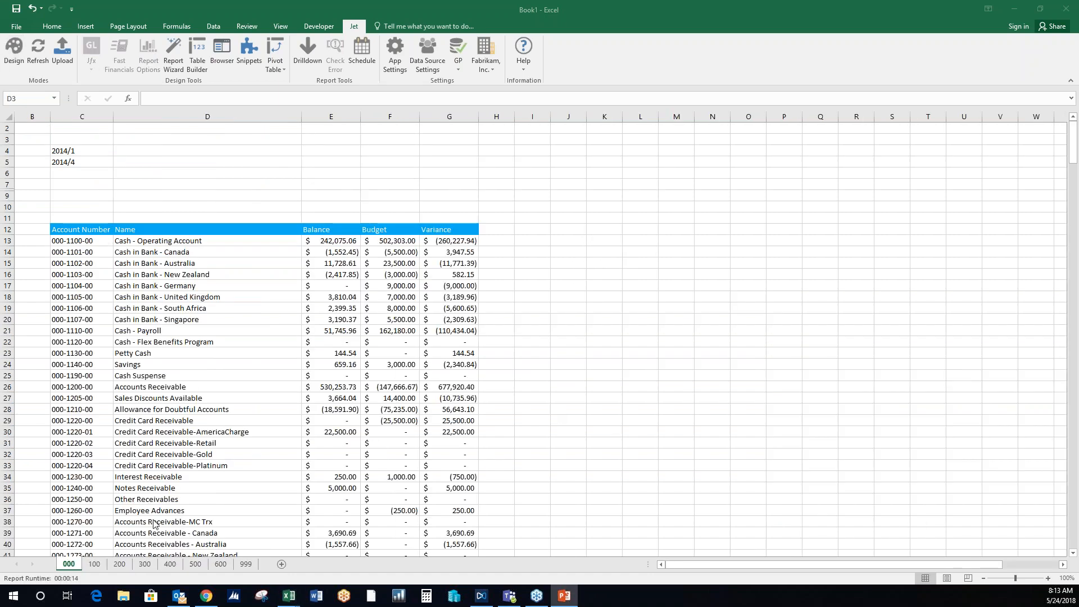
click(94, 569)
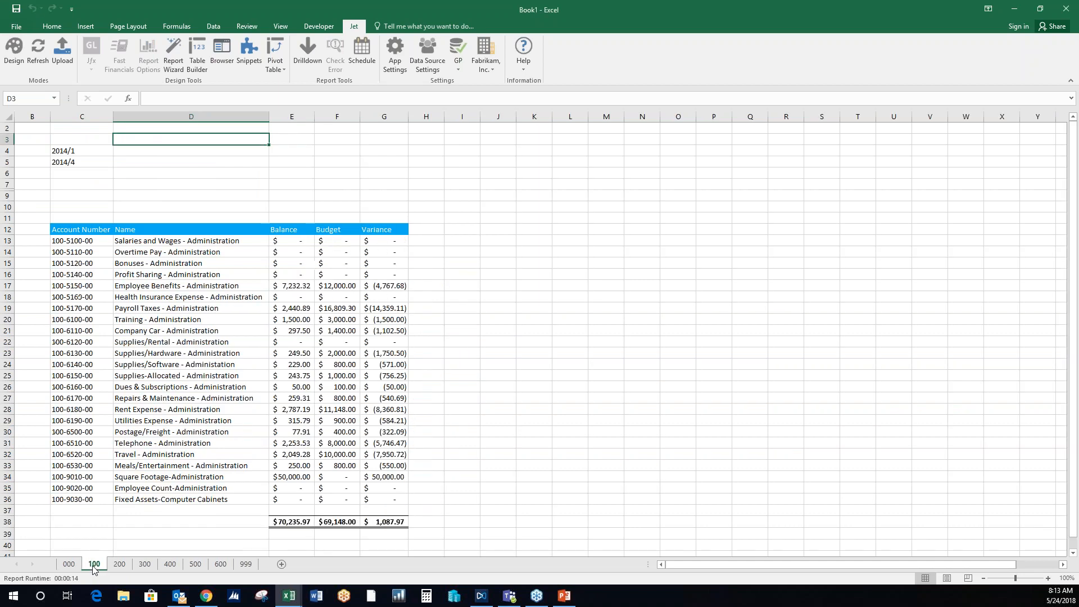
click(118, 565)
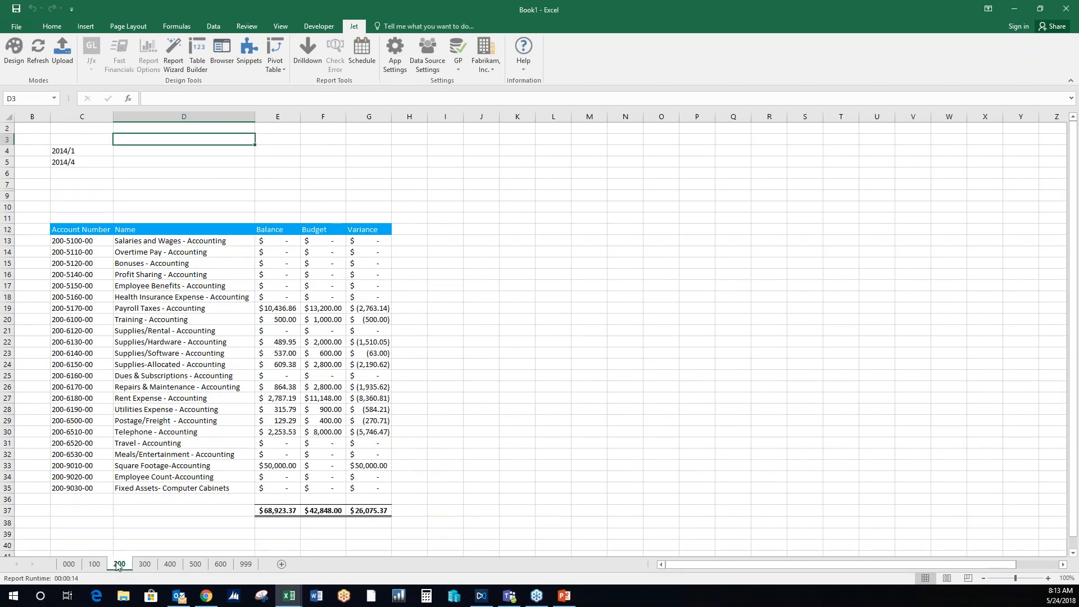
click(144, 565)
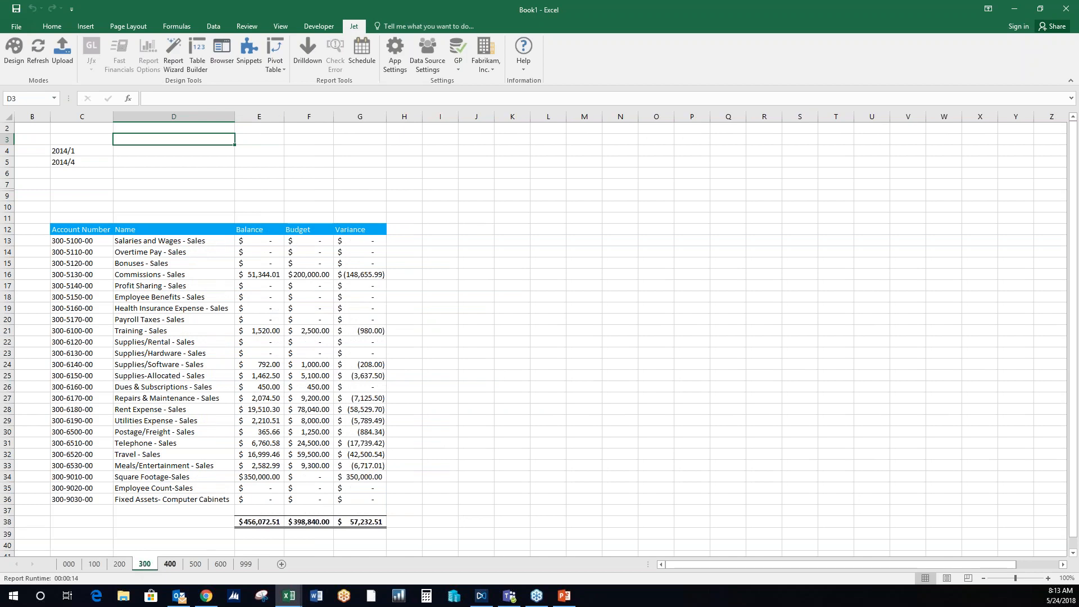
click(170, 565)
scroll(525, 340, down, 4)
scroll(501, 357, up, 4)
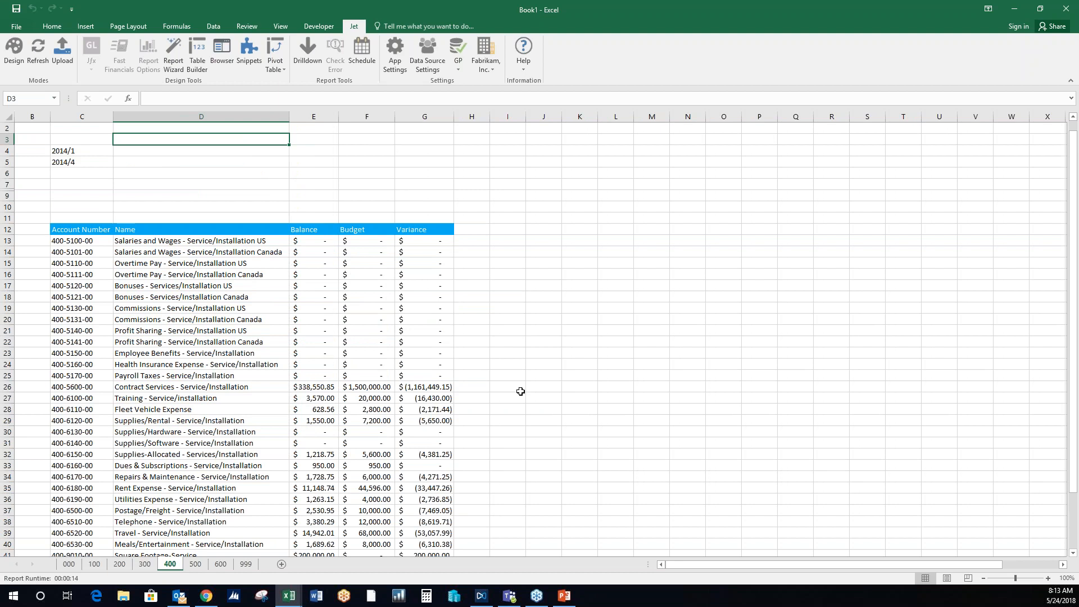
- Examine the Balance column's formula in E13 and the period values in C4 and C5 on sheet 400
click(316, 161)
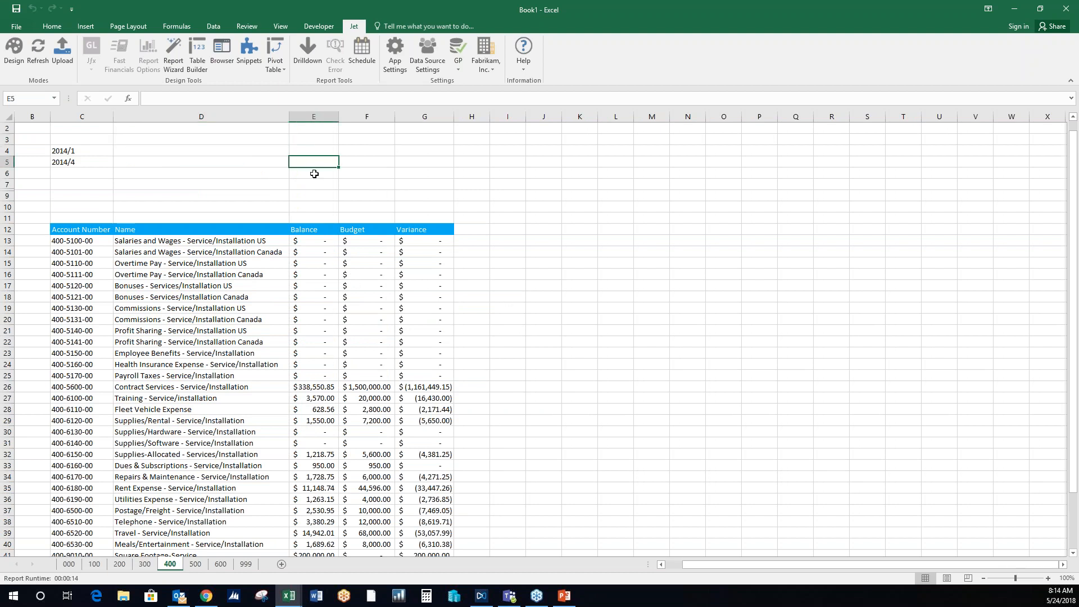
click(313, 116)
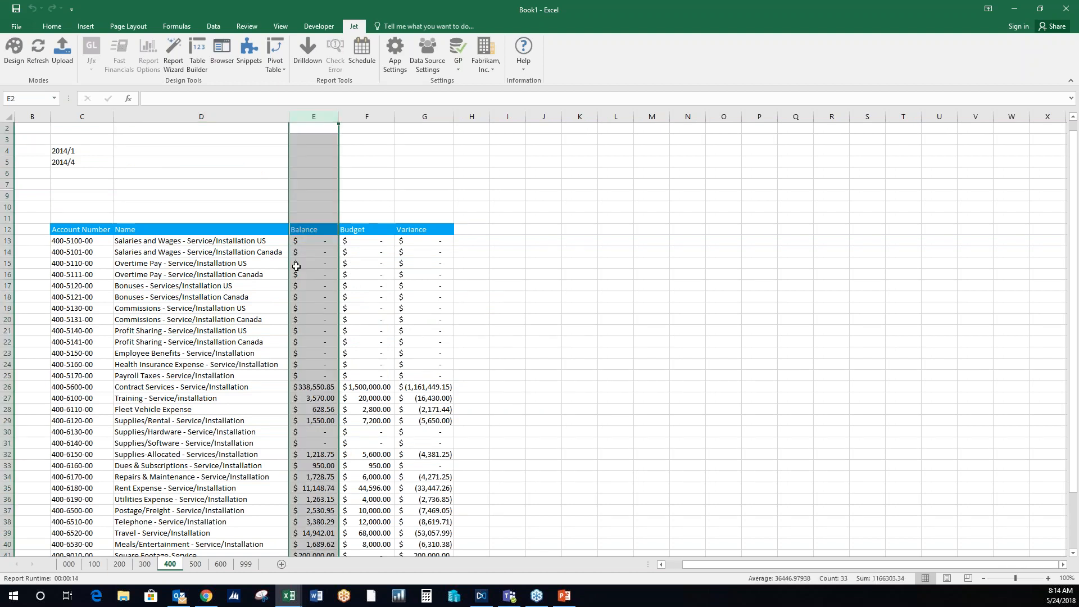
click(308, 241)
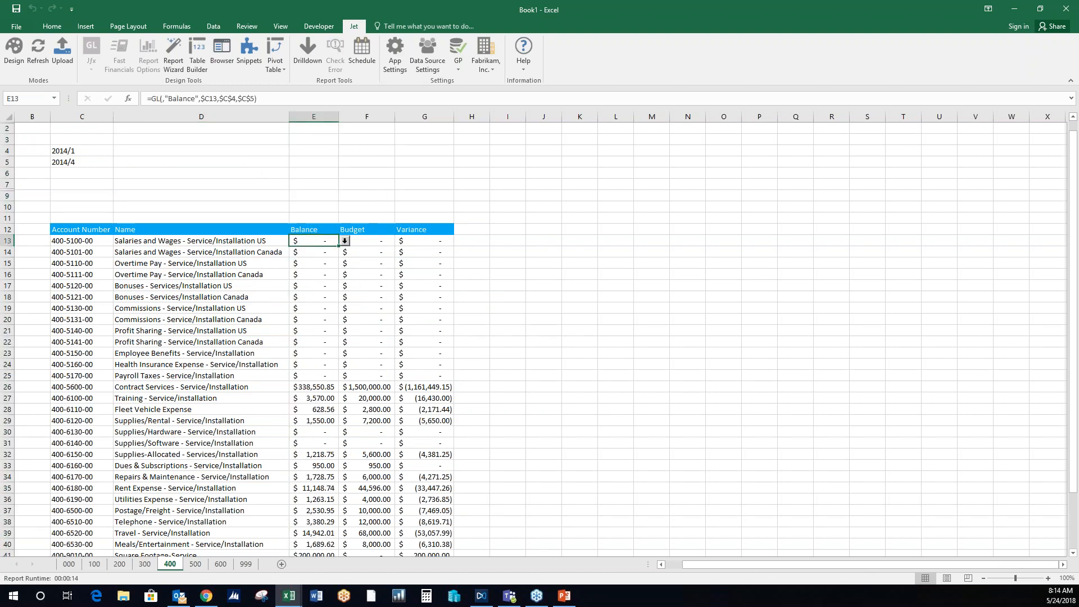
click(569, 214)
click(92, 151)
click(98, 162)
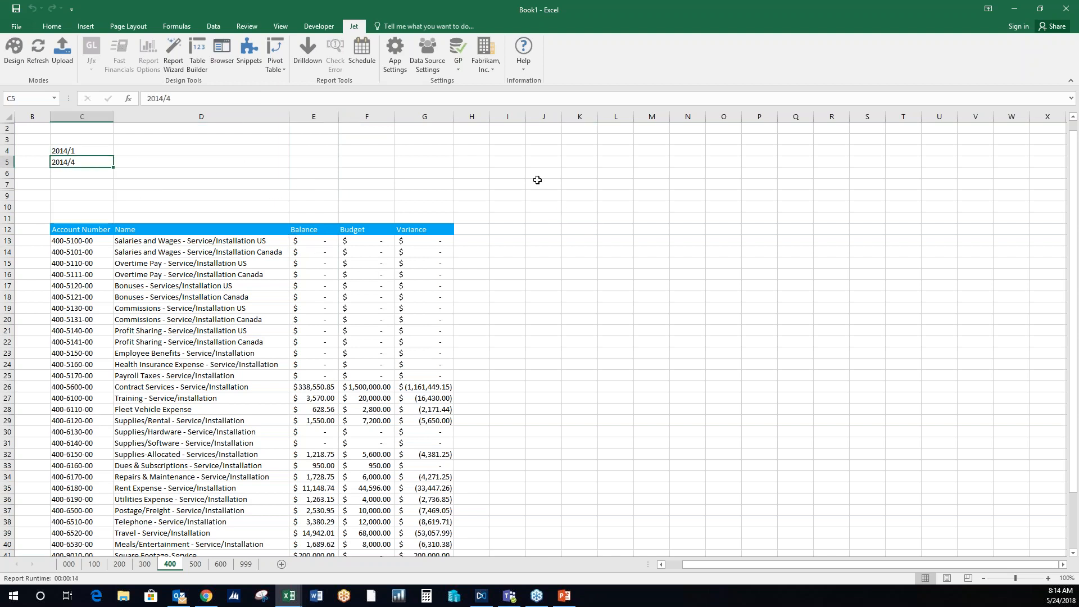
- Return the report to design mode and widen columns A and B
click(13, 60)
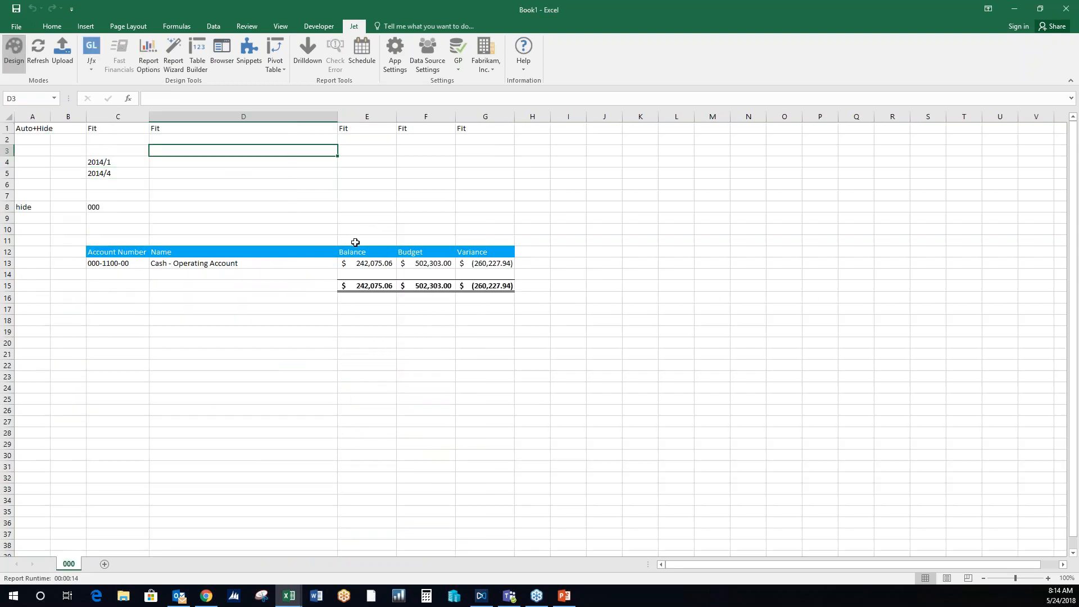
drag(50, 116, 122, 117)
click(539, 184)
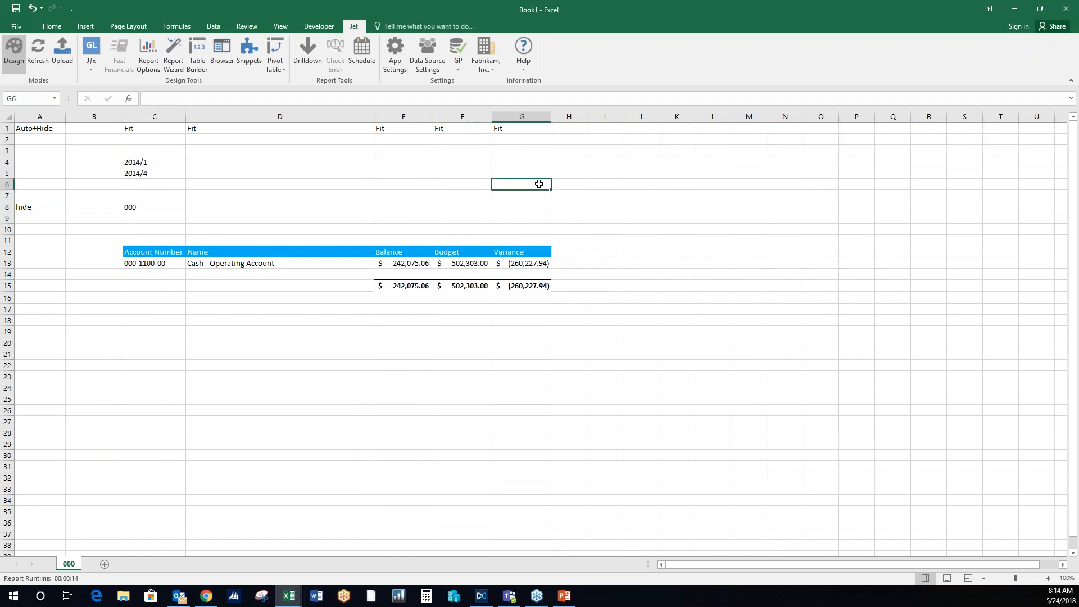
- Set the start period in C4 to 2014/5 and the end period in C5 to 2014/8
click(171, 163)
click(182, 99)
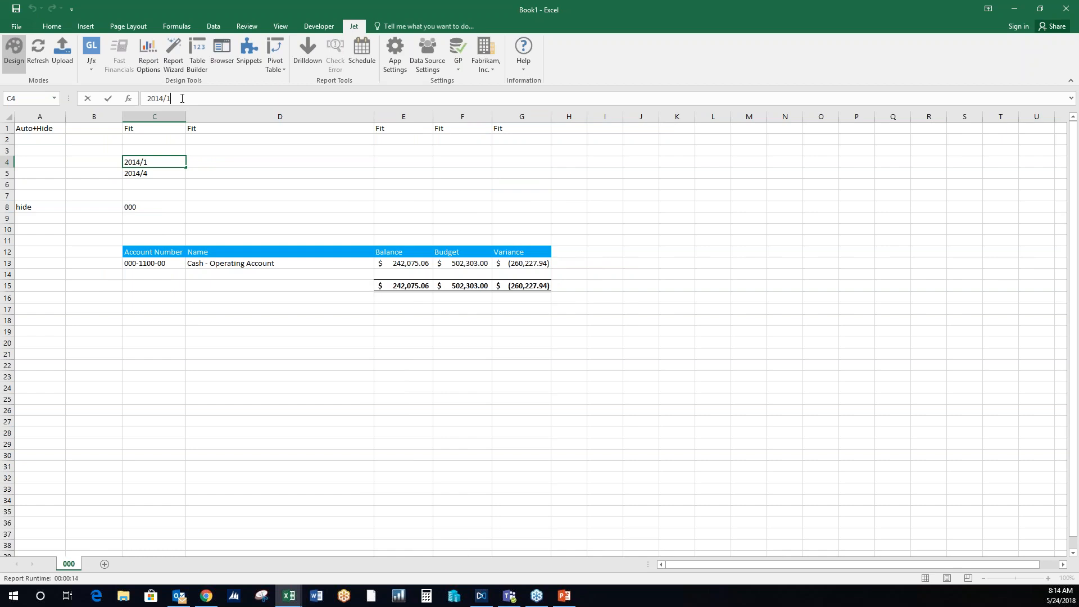
key(BackSpace)
text(5)
key(Return)
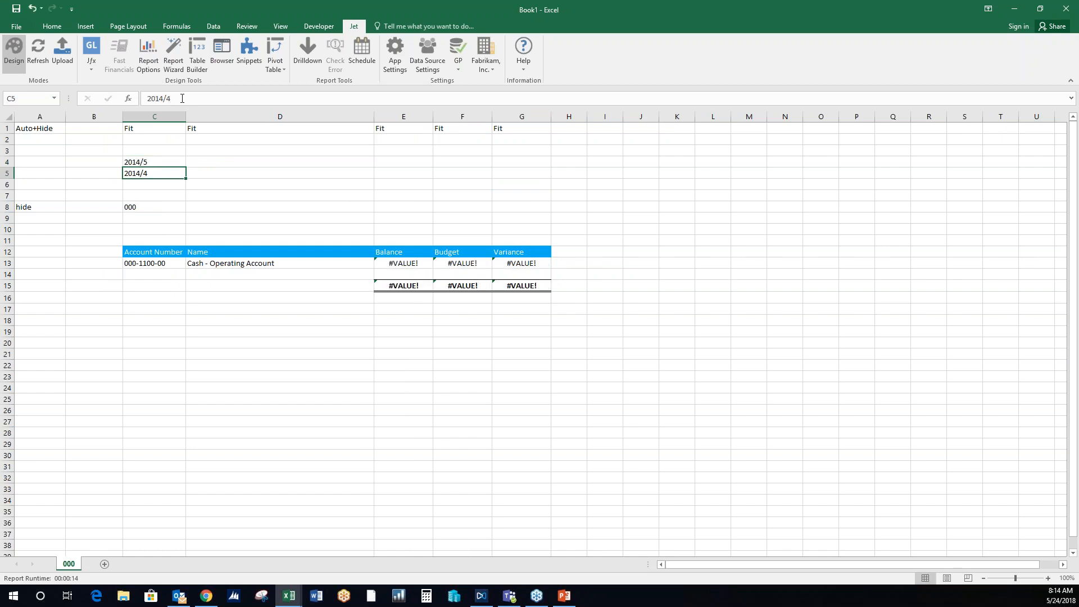
key(BackSpace)
text(8)
key(Return)
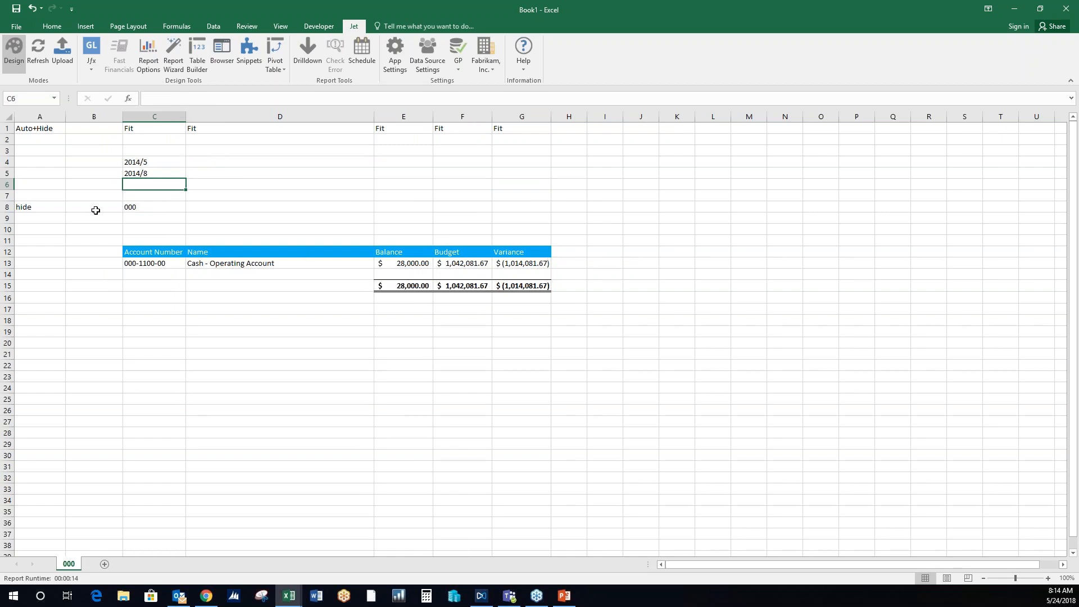
- Set the start period in C4 back to 2014/1 and the end period in C5 back to 2014/4
click(152, 162)
click(176, 99)
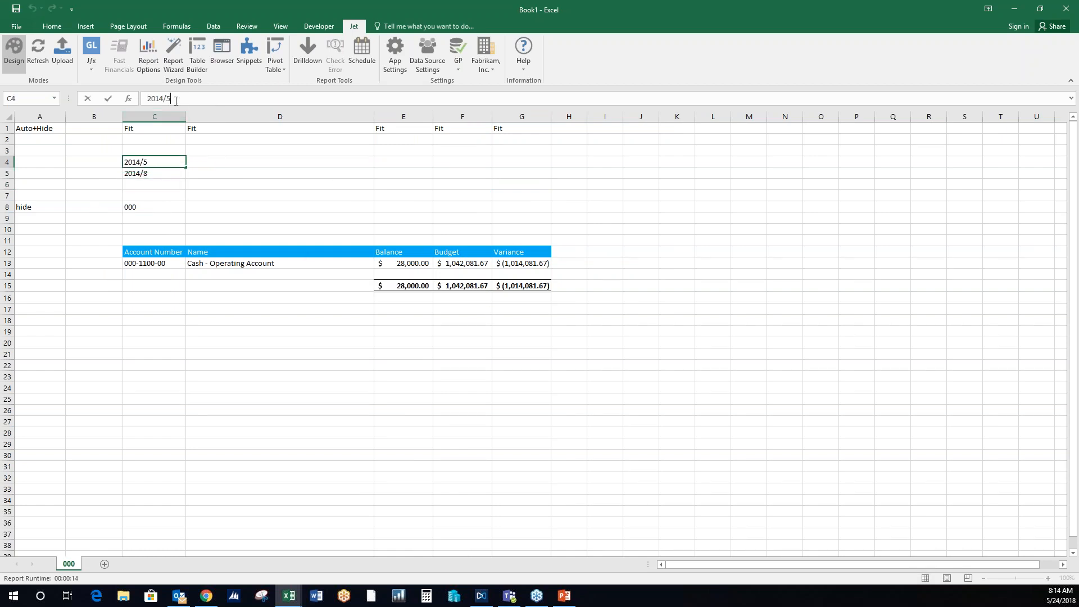
key(BackSpace)
text(1)
key(Return)
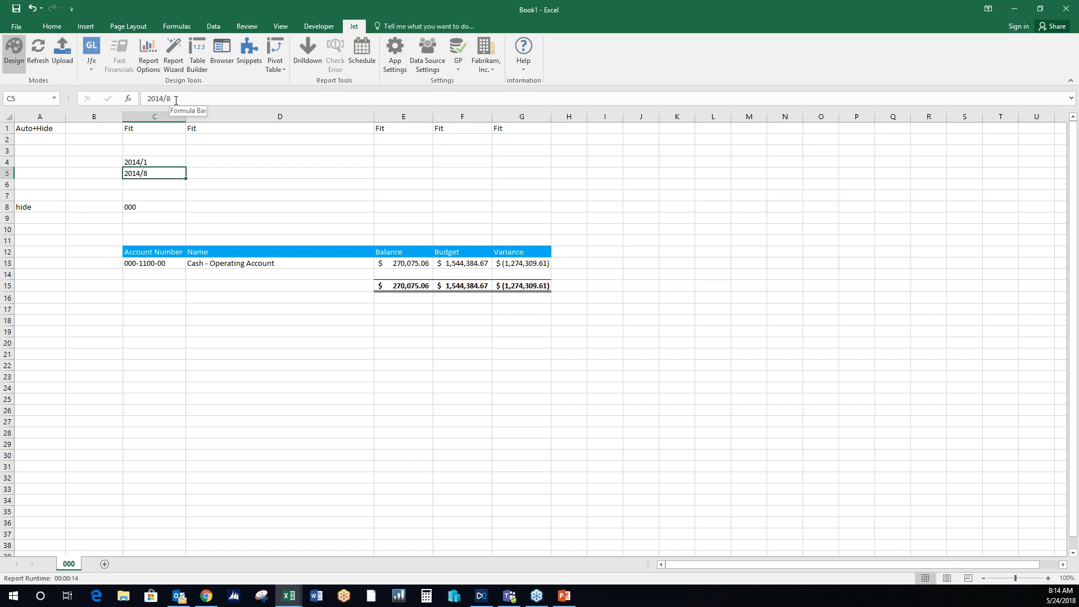
click(176, 99)
key(BackSpace)
text(4)
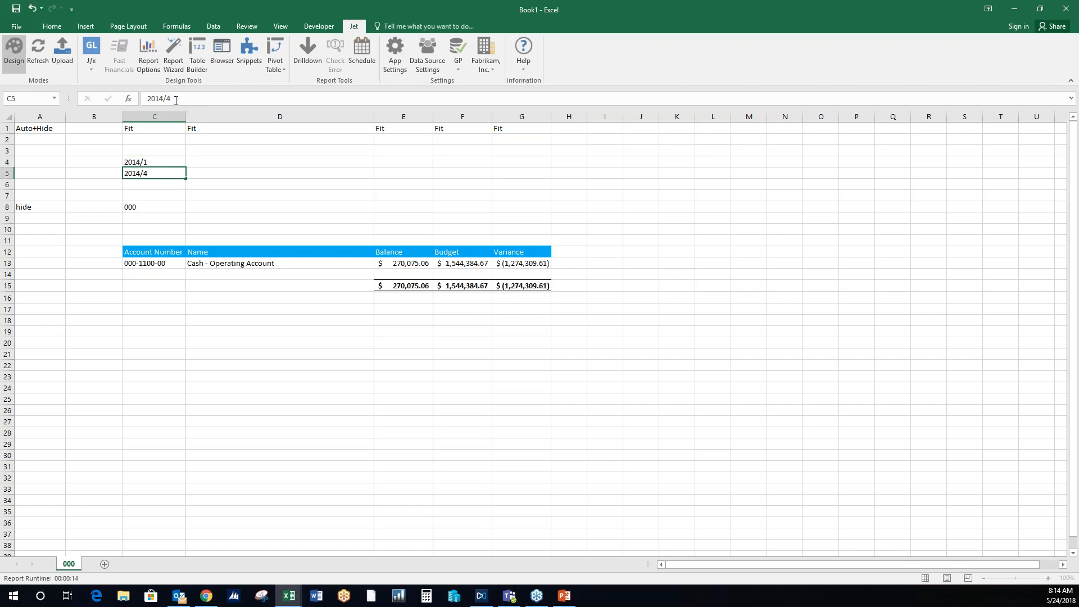
key(Return)
- Enter "hide+?" in B1 and the zero-balance formula =IF($E13=0, "hide", "show") in B13
click(107, 128)
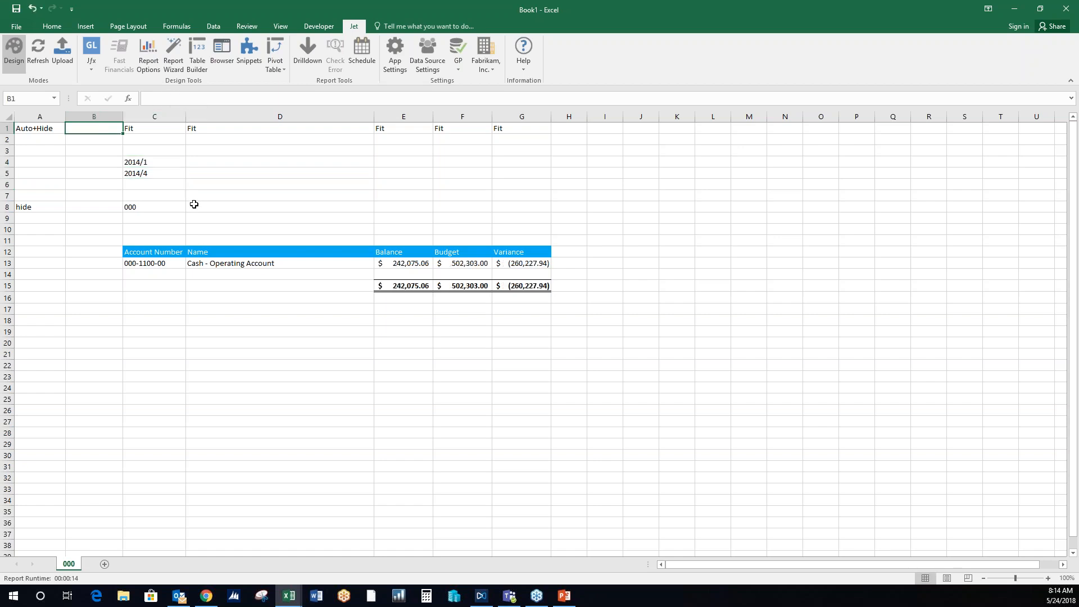
text(hide+?)
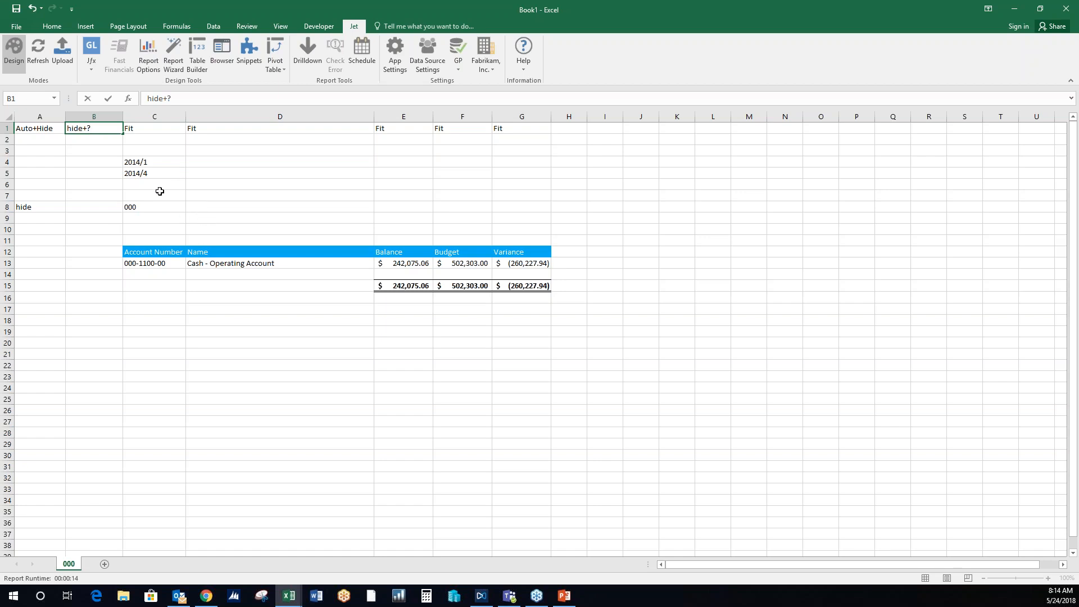
click(101, 265)
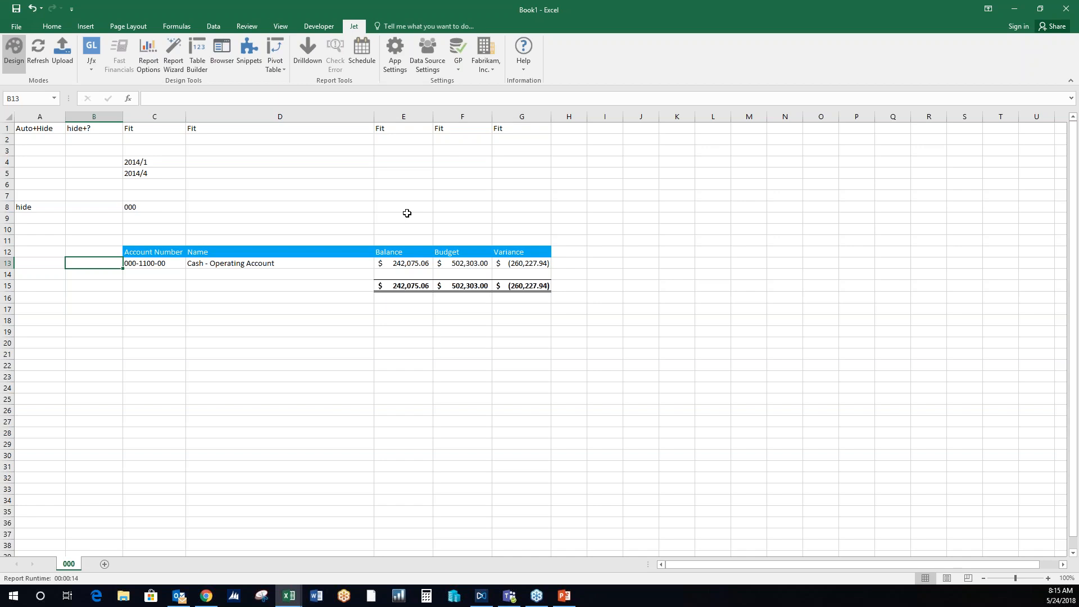
text(=IF()
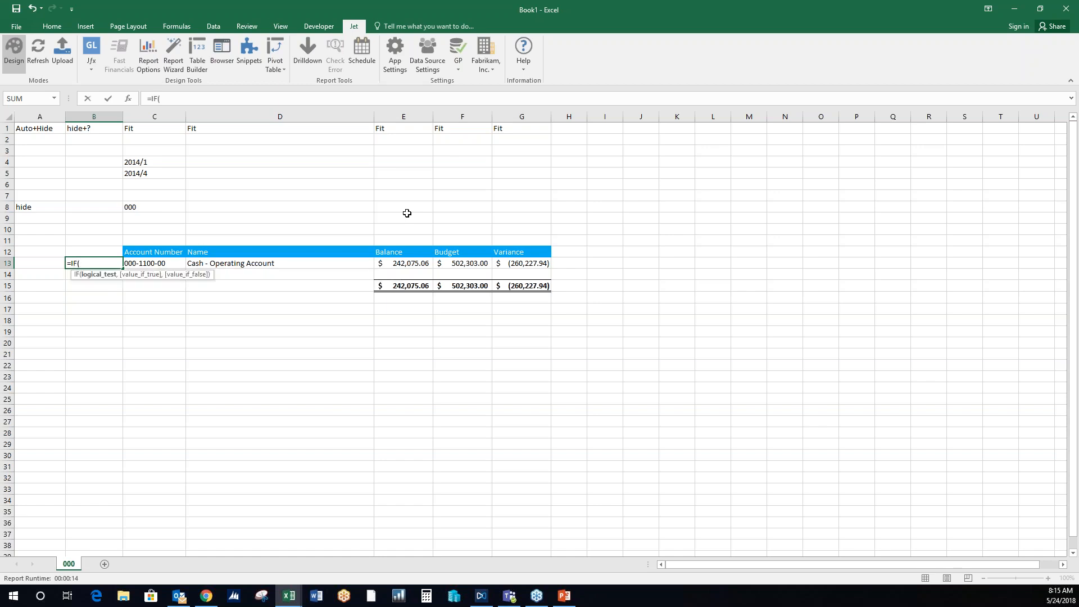
click(415, 265)
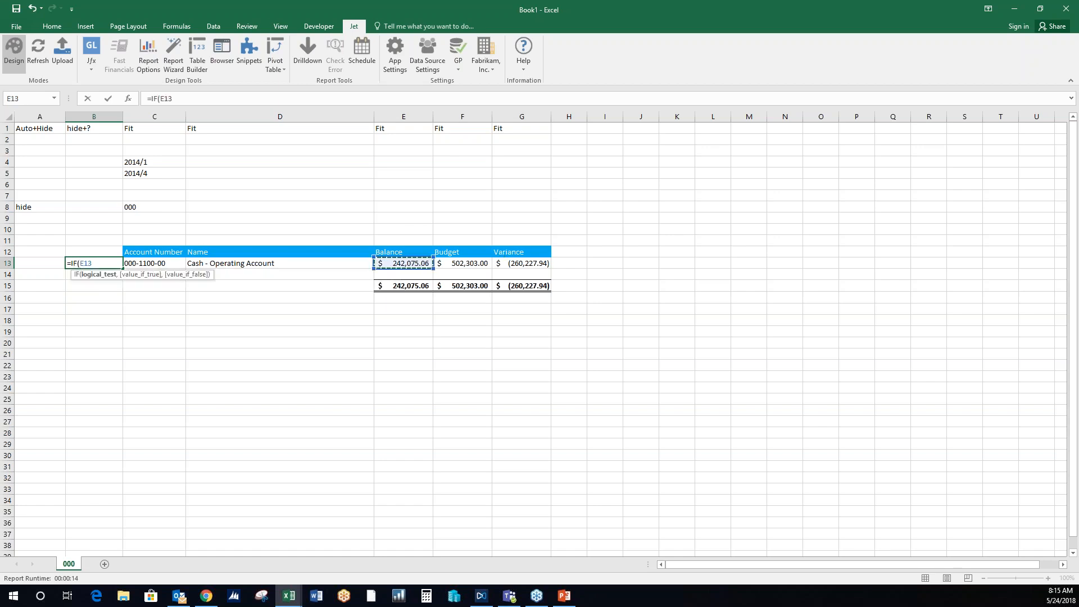
key(F4)
key(F4)
key(F4)
text(=0, "h)
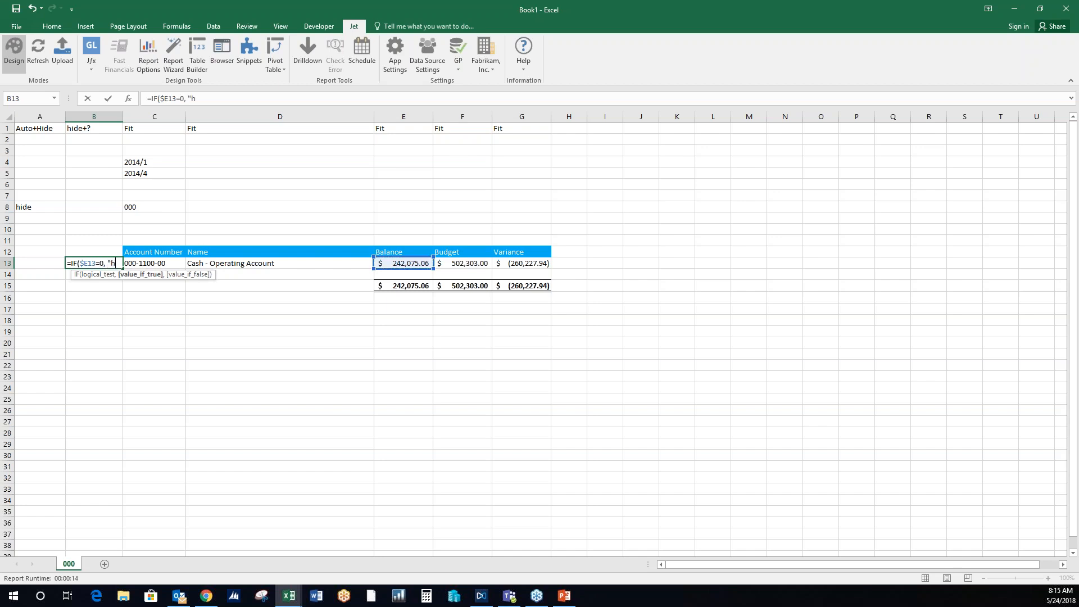
text(ide",)
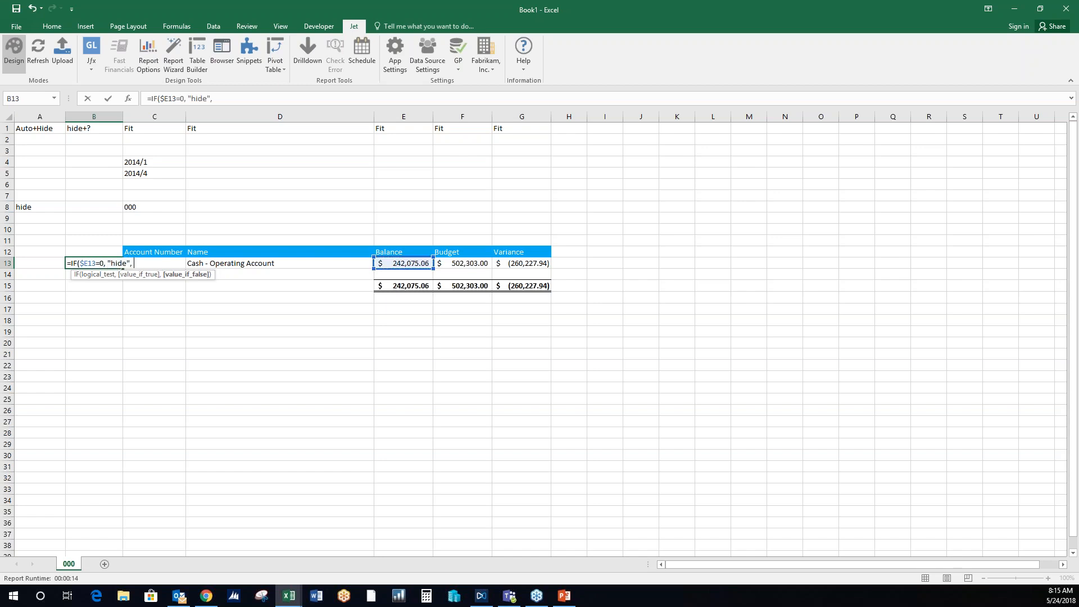
text( "show"))
key(Return)
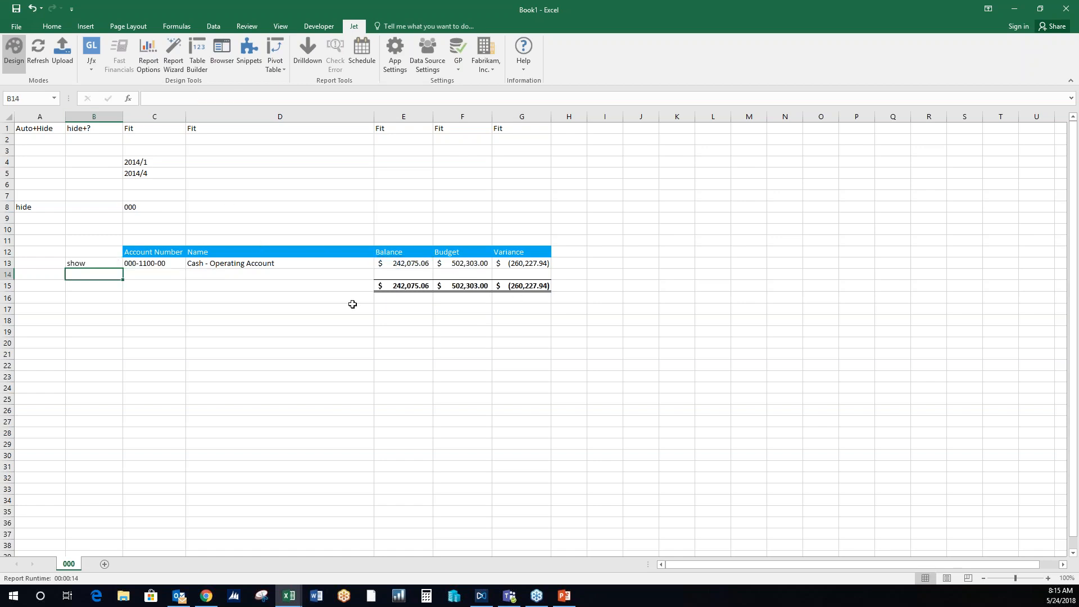
- Refresh the report and review the account rows on sheets 100, 200, 300 and 000 (2)
click(36, 49)
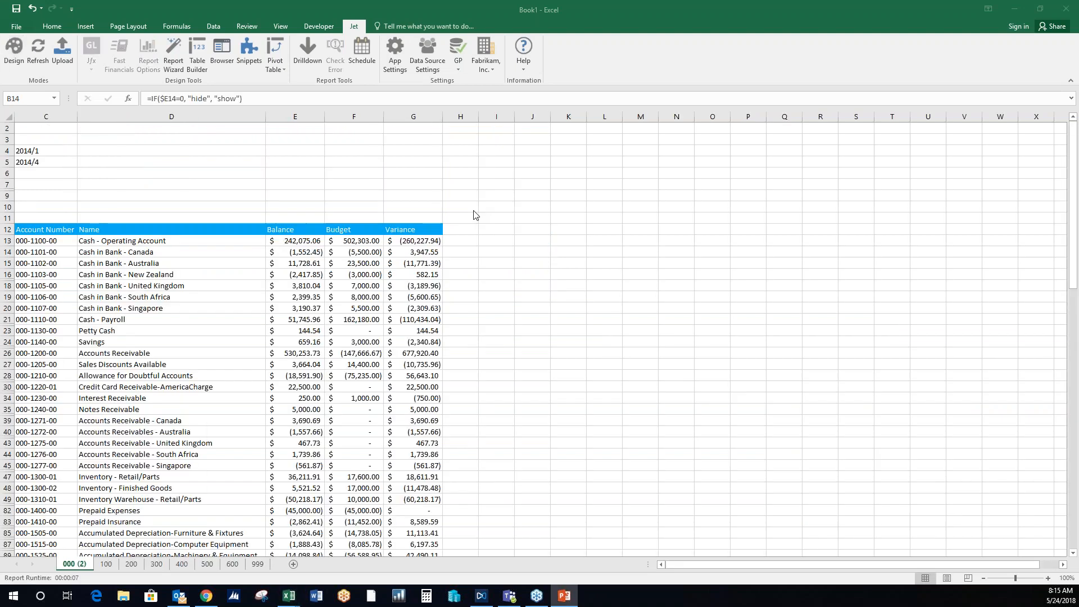
click(107, 566)
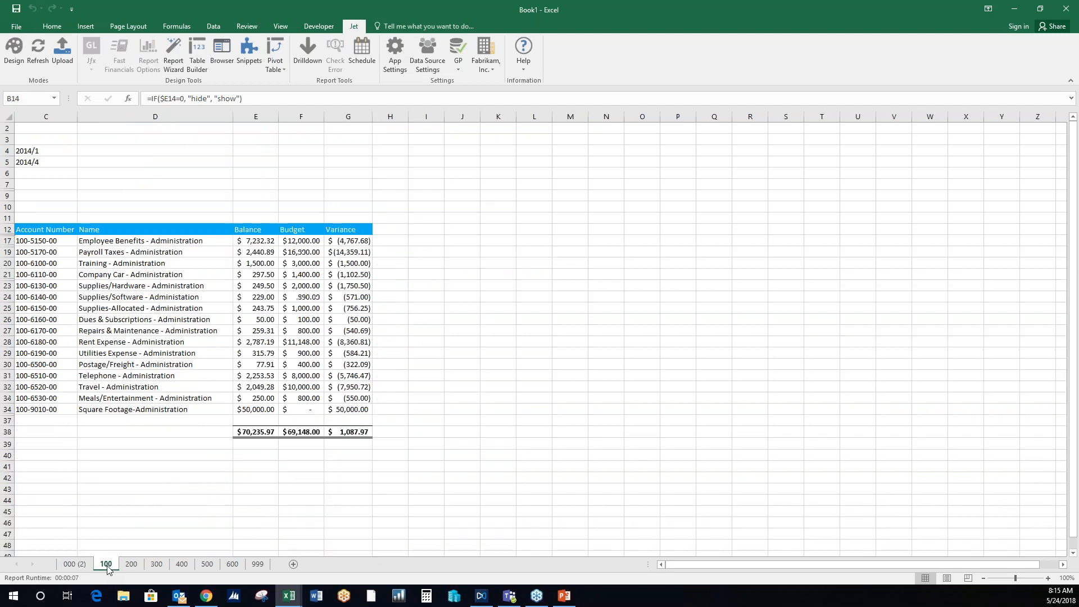
click(129, 566)
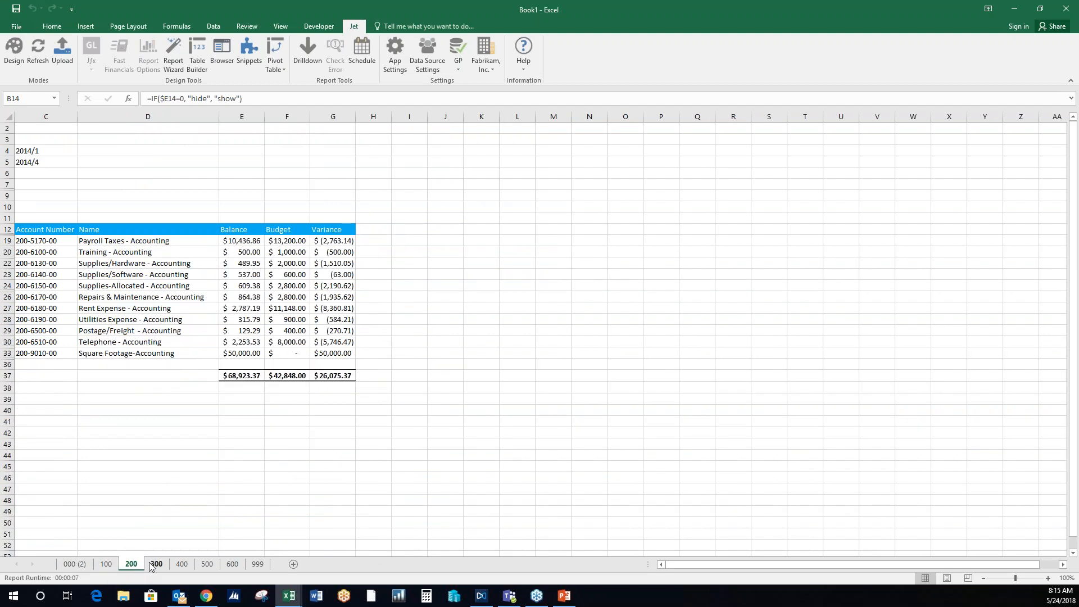
click(151, 566)
click(132, 566)
click(106, 566)
click(83, 565)
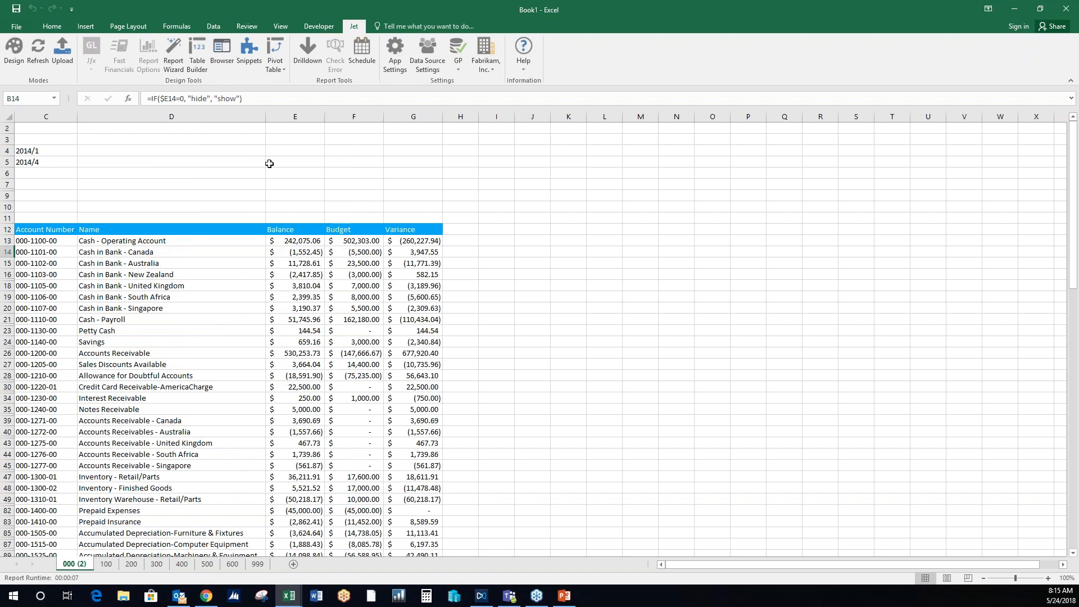
click(247, 173)
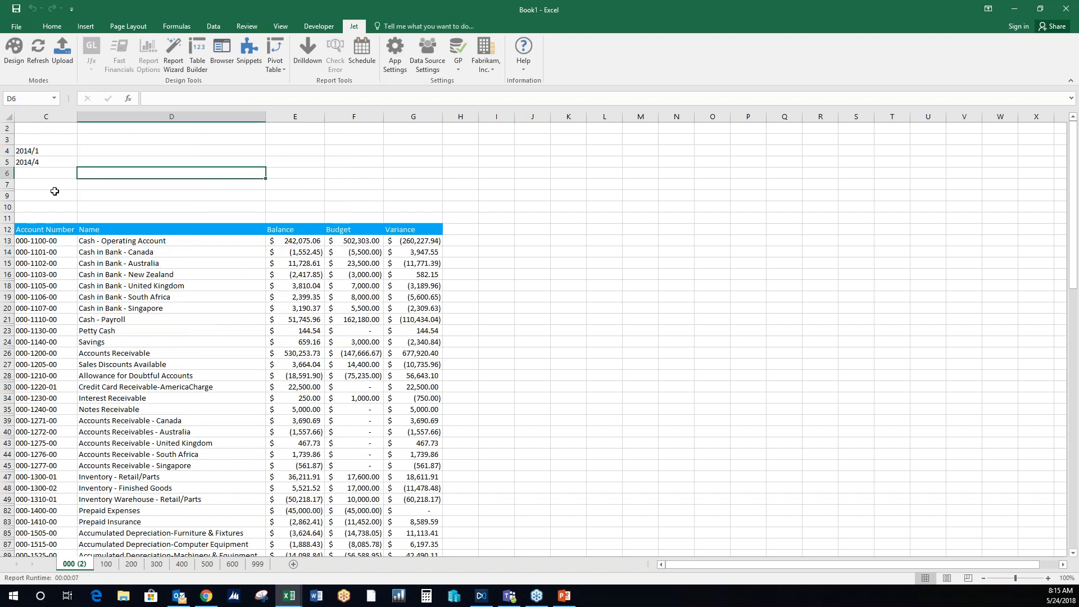
- Switch the refreshed report back to design mode
click(14, 51)
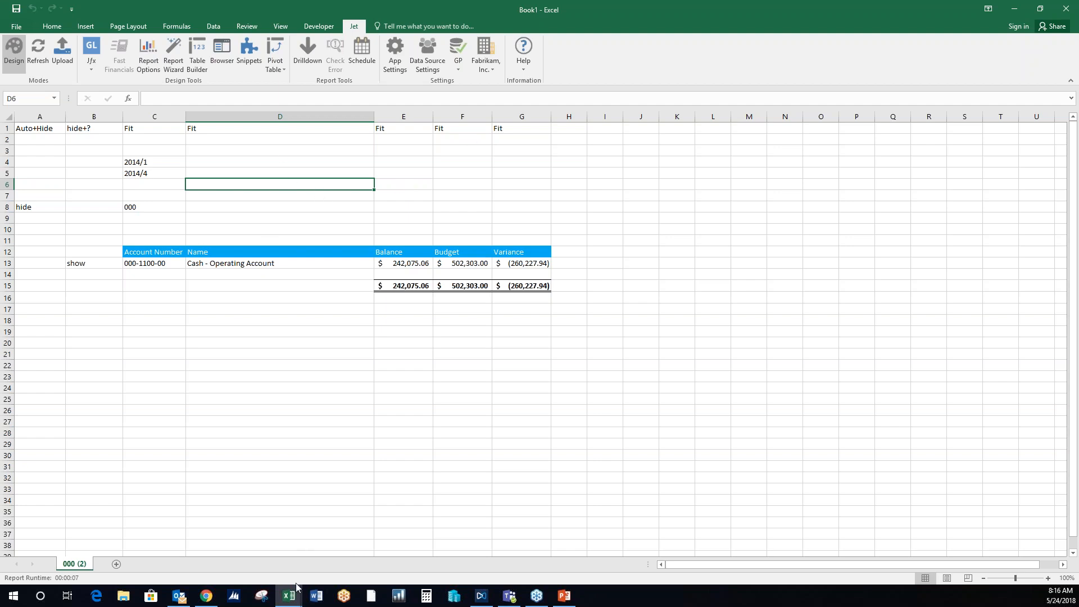
mouse_move(293, 597)
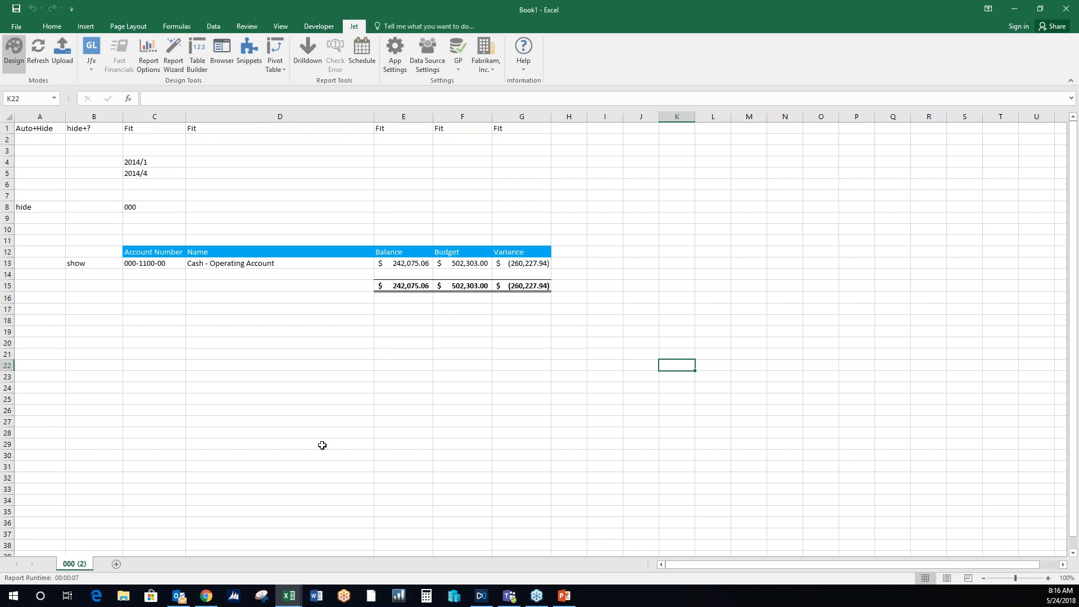
- Switch to Chrome and open the Jet Express for Excel page for Microsoft Dynamics GP on the Jet Reports website
click(207, 596)
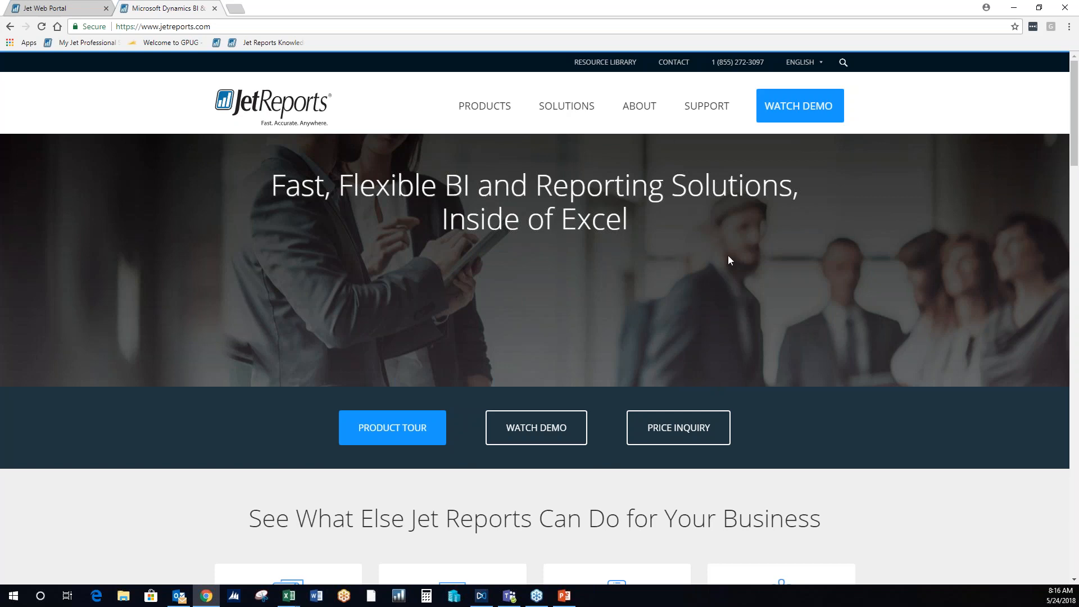
scroll(622, 275, down, 14)
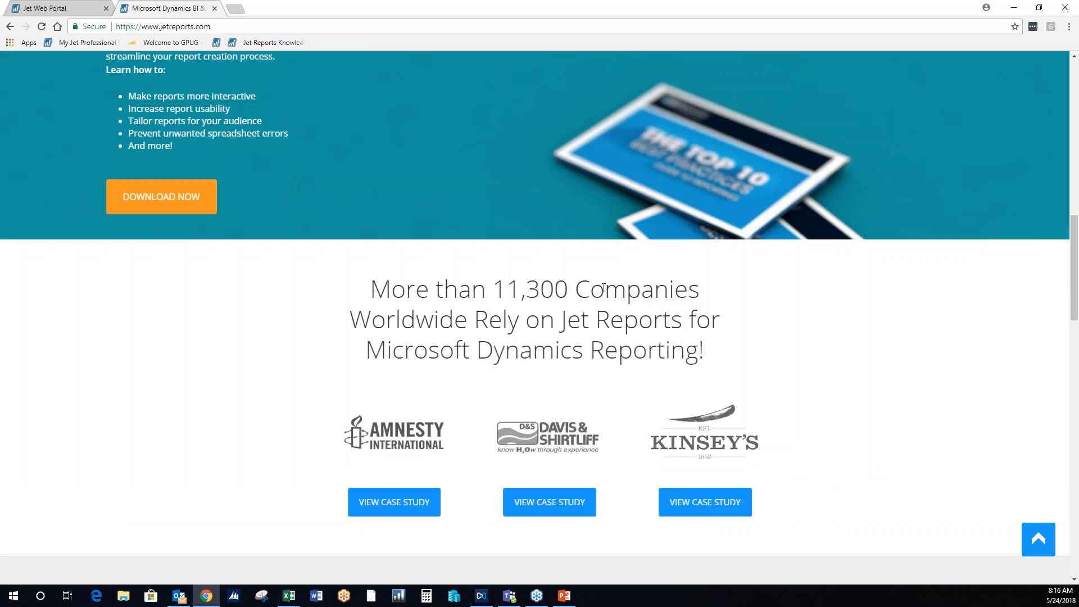
scroll(604, 288, down, 4)
scroll(619, 303, down, 4)
scroll(619, 301, down, 15)
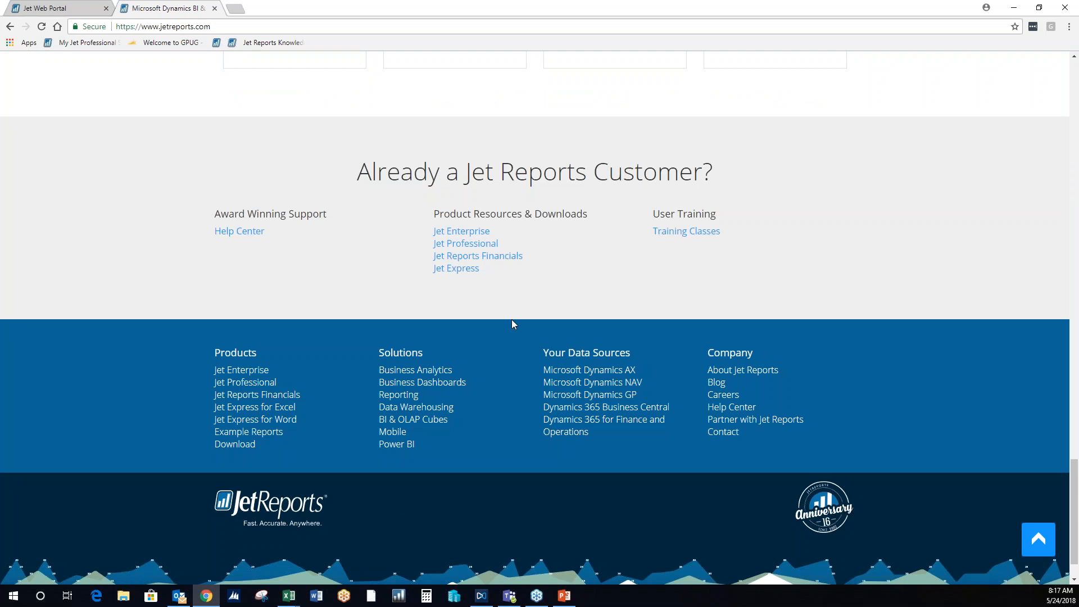
click(286, 411)
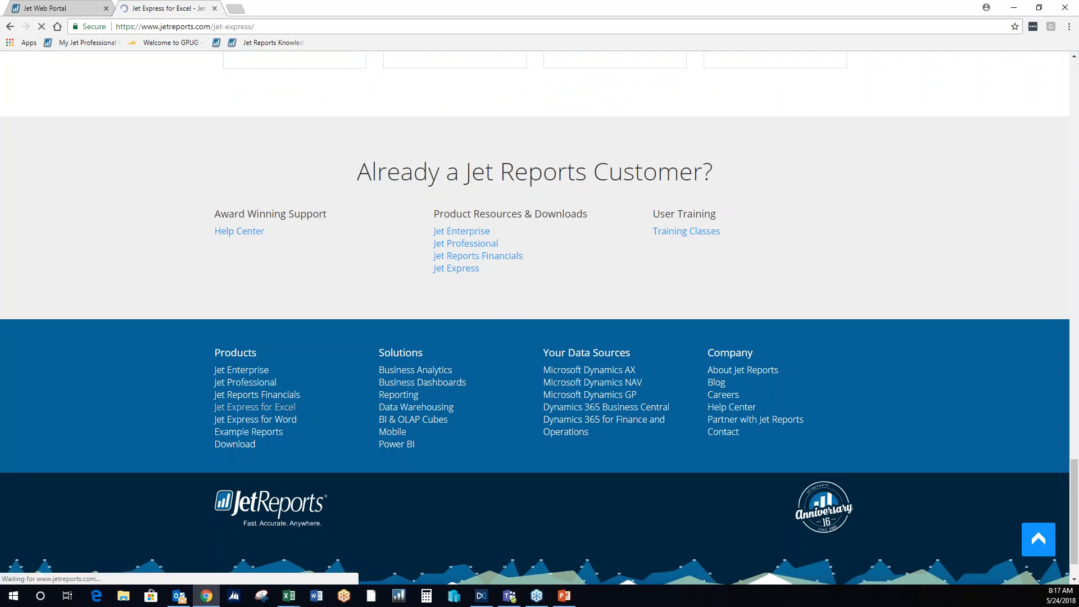
scroll(574, 442, down, 2)
scroll(579, 443, down, 1)
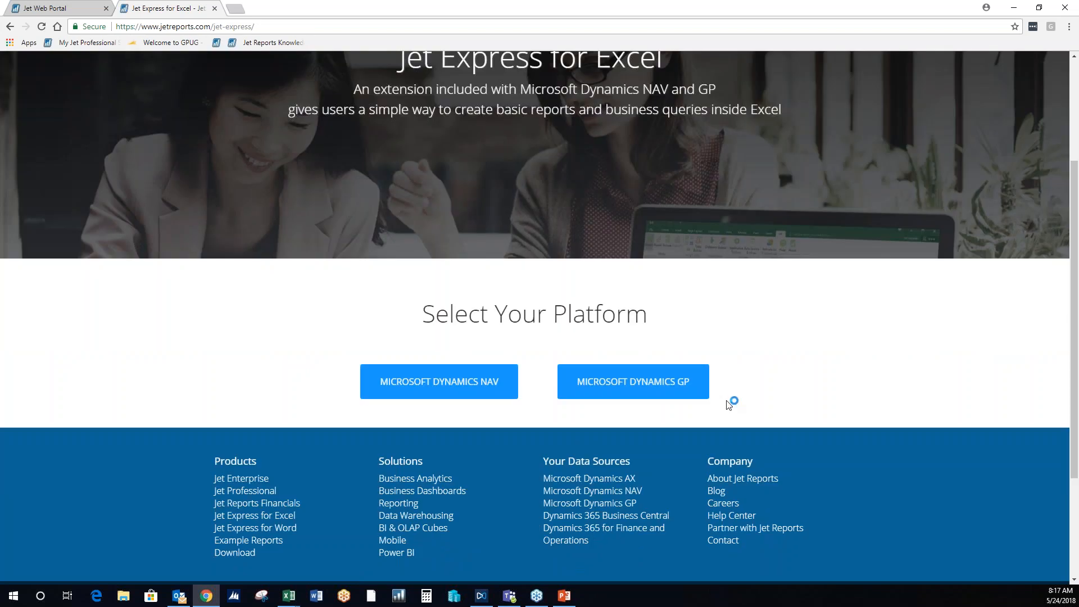
click(643, 384)
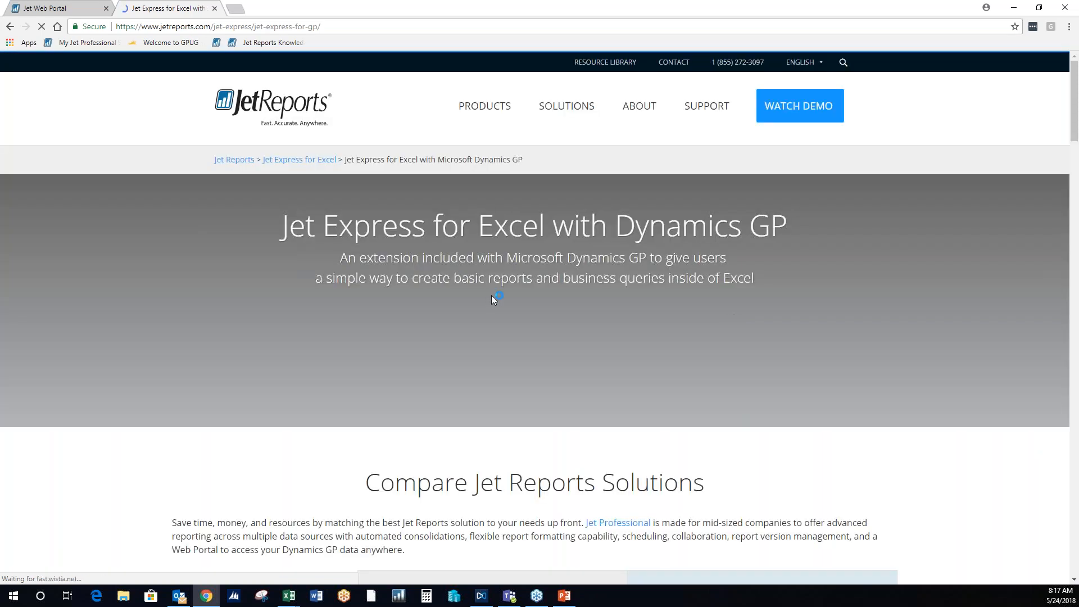
- Examine the solution comparison table and the required database and Office versions in the Download section
scroll(496, 297, down, 15)
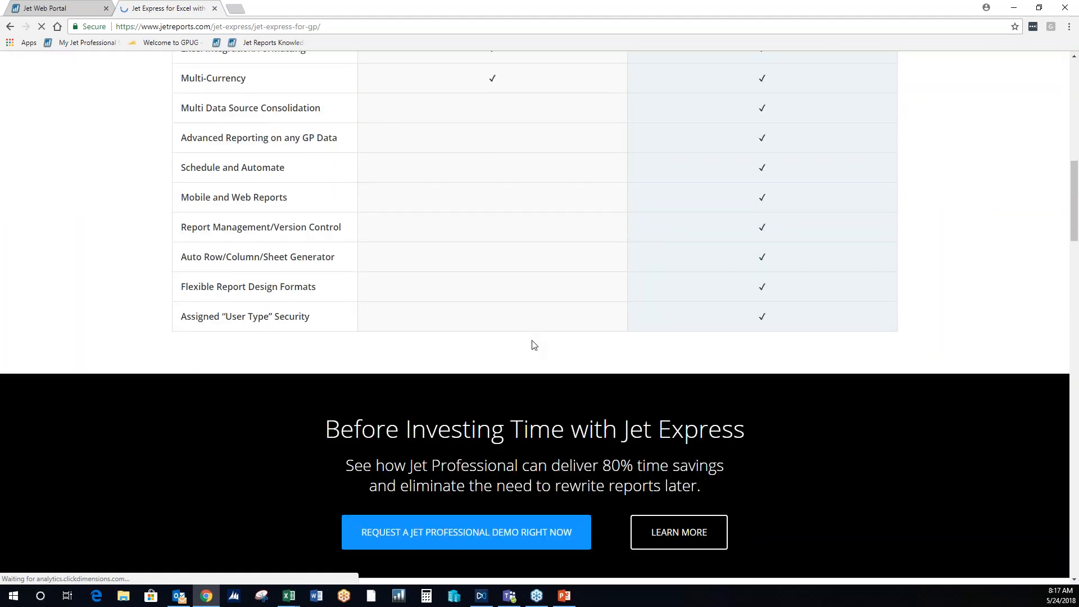
scroll(532, 344, down, 7)
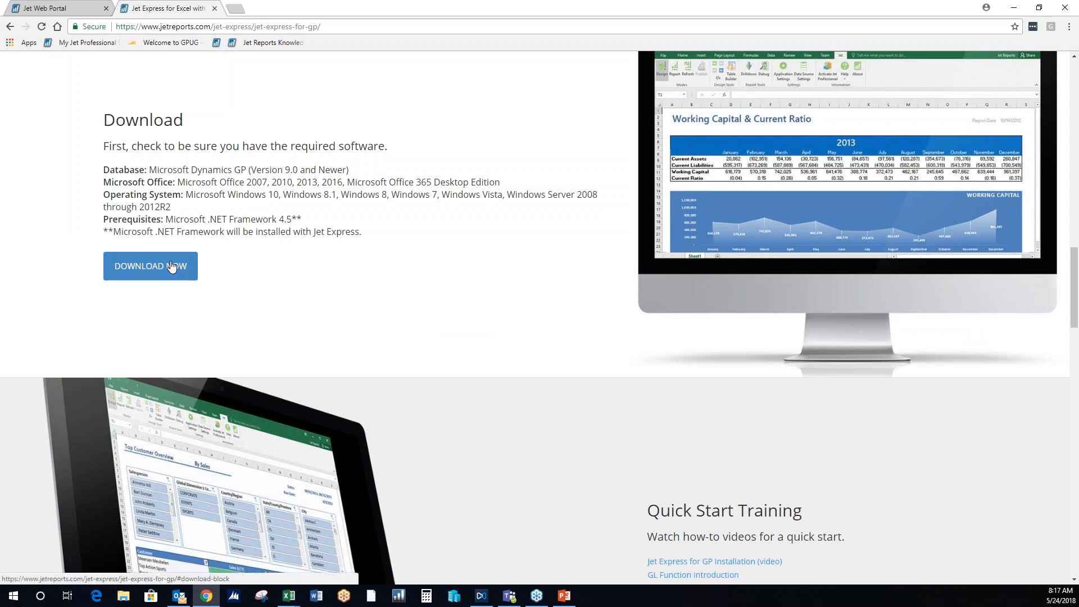
drag(299, 169, 251, 170)
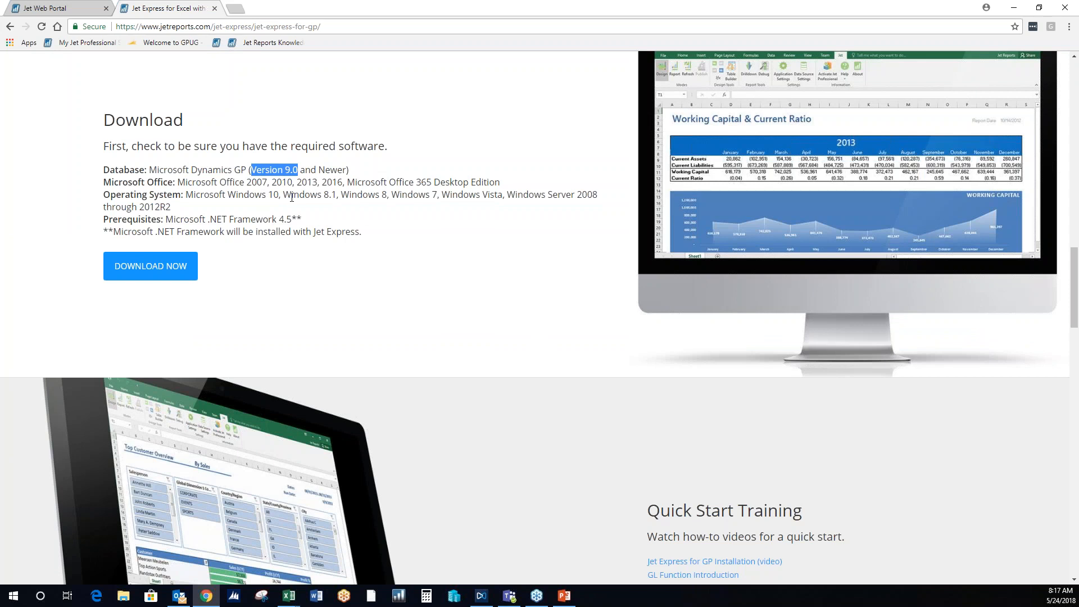
click(359, 216)
double_click(268, 181)
click(383, 205)
- Look through the Quick Start Training, Pre-Built Reports and Online Help and Support sections, and return to the Download section
scroll(475, 251, down, 5)
scroll(562, 270, down, 2)
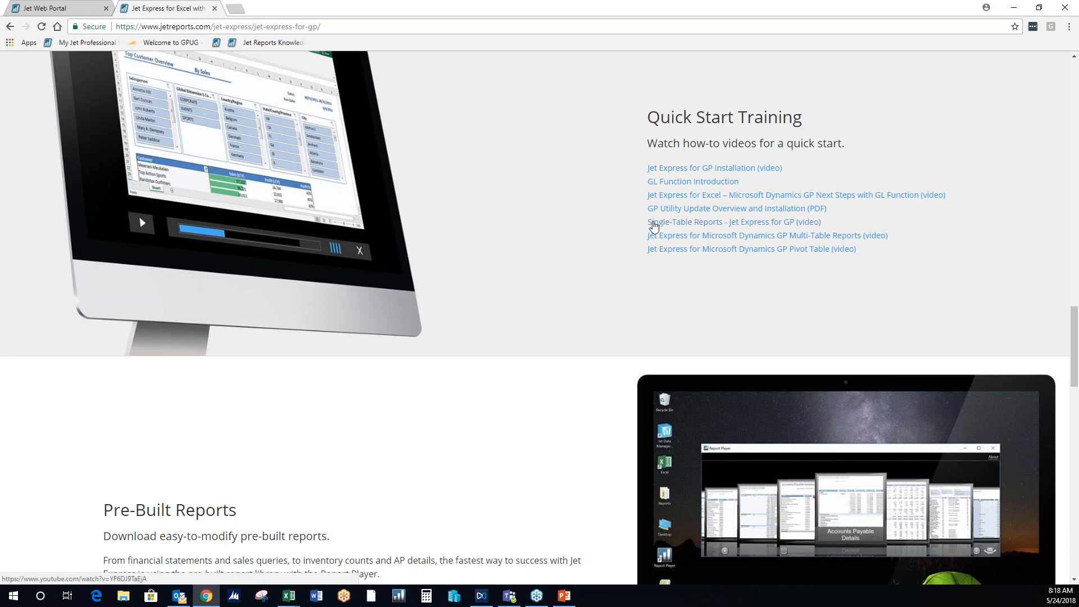
scroll(576, 225, down, 5)
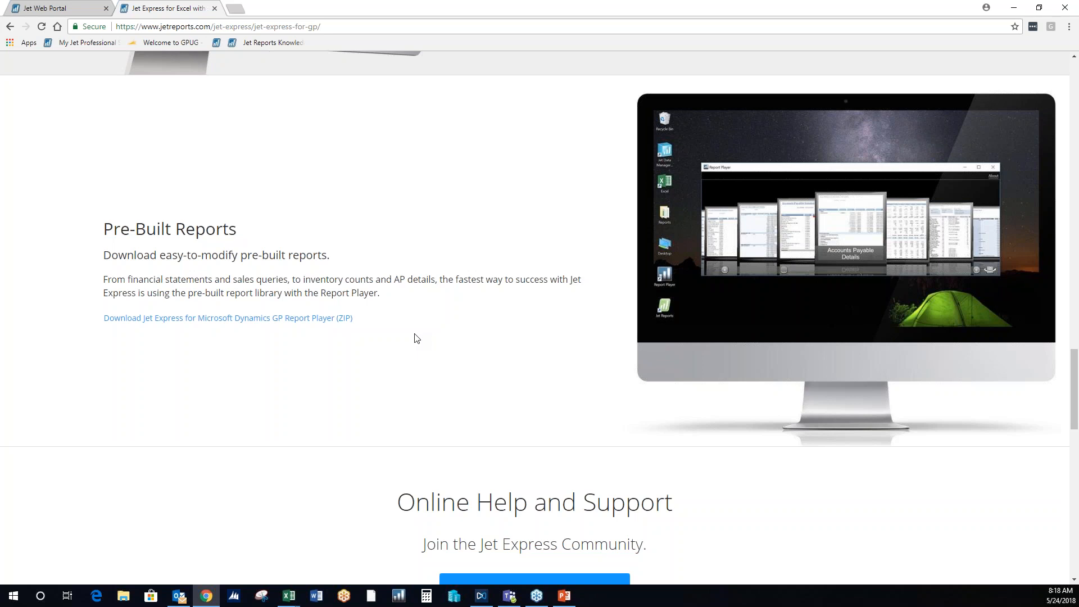
scroll(464, 318, down, 4)
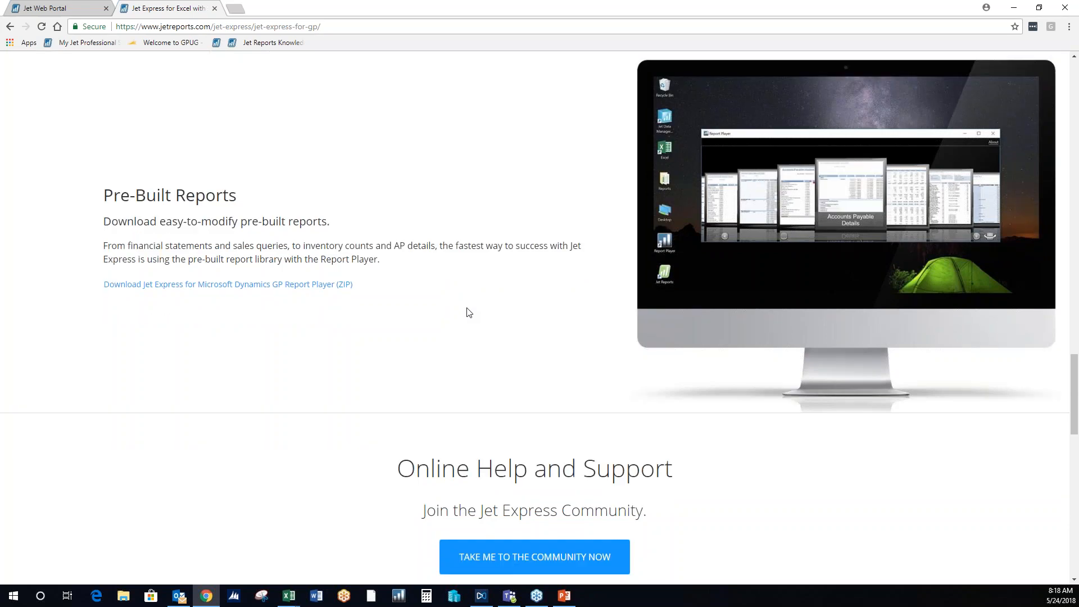
scroll(280, 300, down, 1)
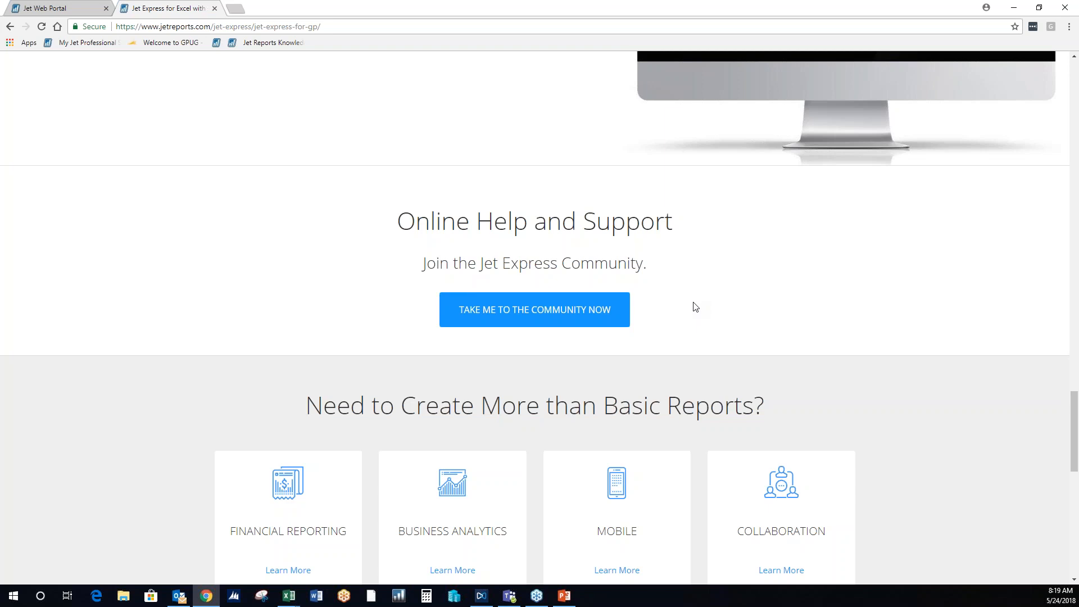
scroll(696, 306, down, 5)
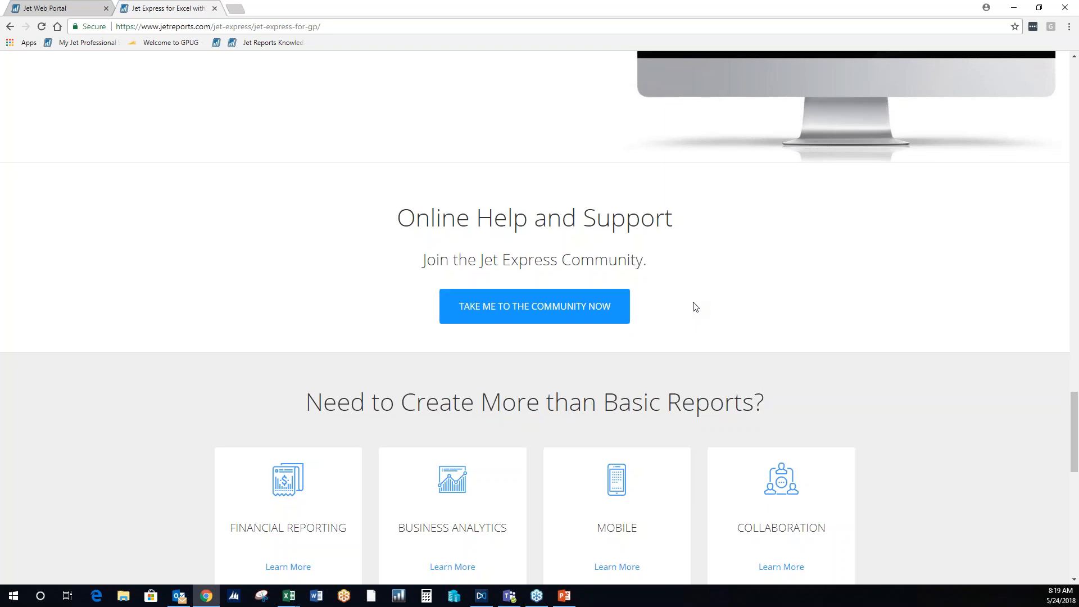
scroll(701, 359, down, 2)
scroll(699, 356, down, 5)
scroll(691, 354, up, 10)
scroll(674, 337, up, 10)
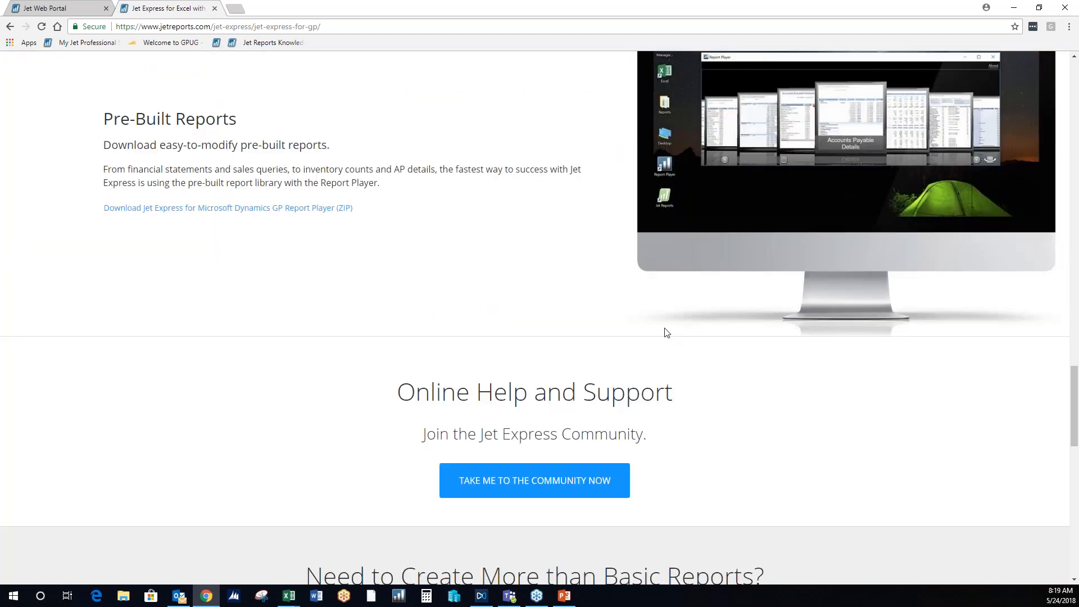
scroll(472, 255, up, 5)
scroll(540, 321, down, 3)
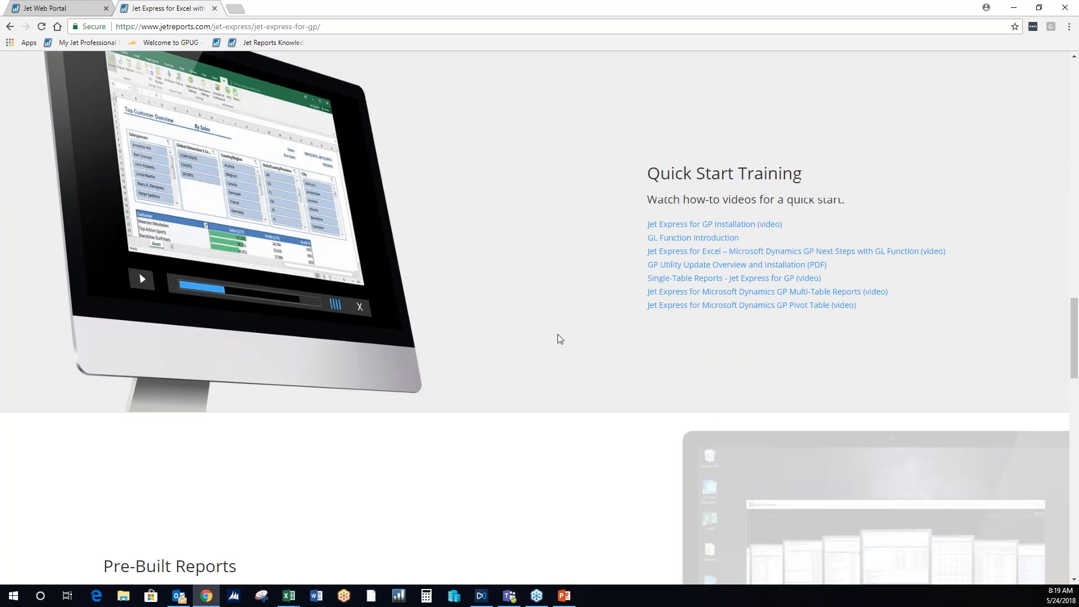
scroll(545, 343, up, 11)
scroll(533, 342, up, 3)
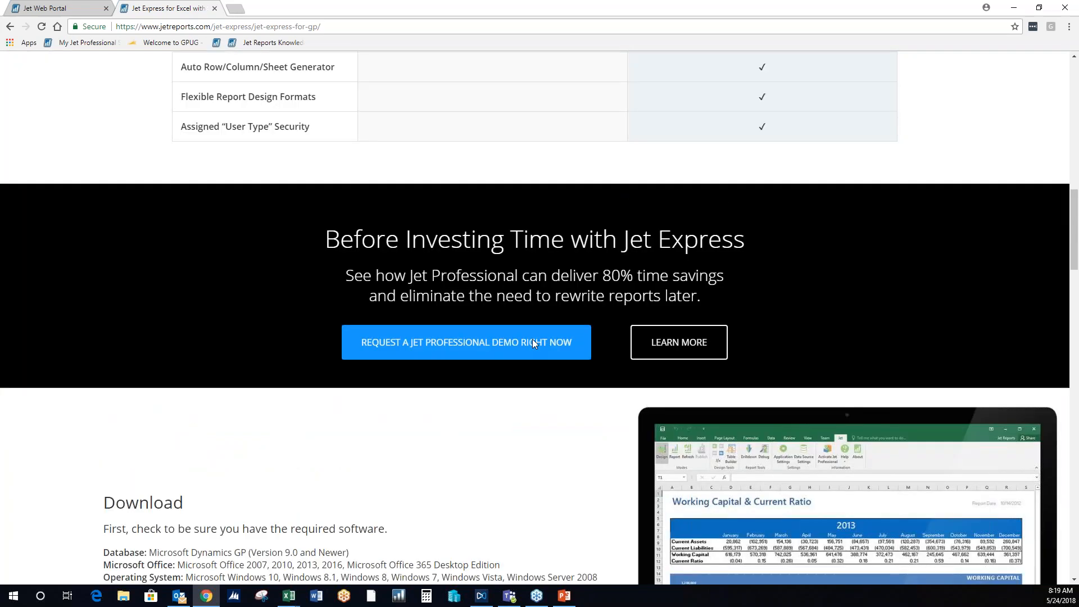
scroll(427, 349, down, 3)
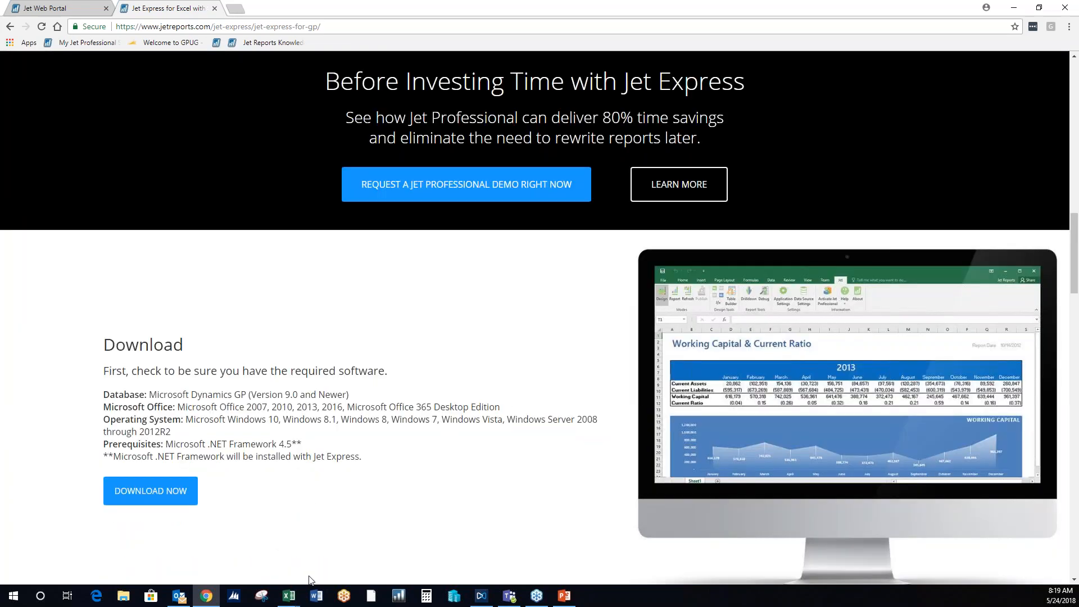
mouse_move(288, 600)
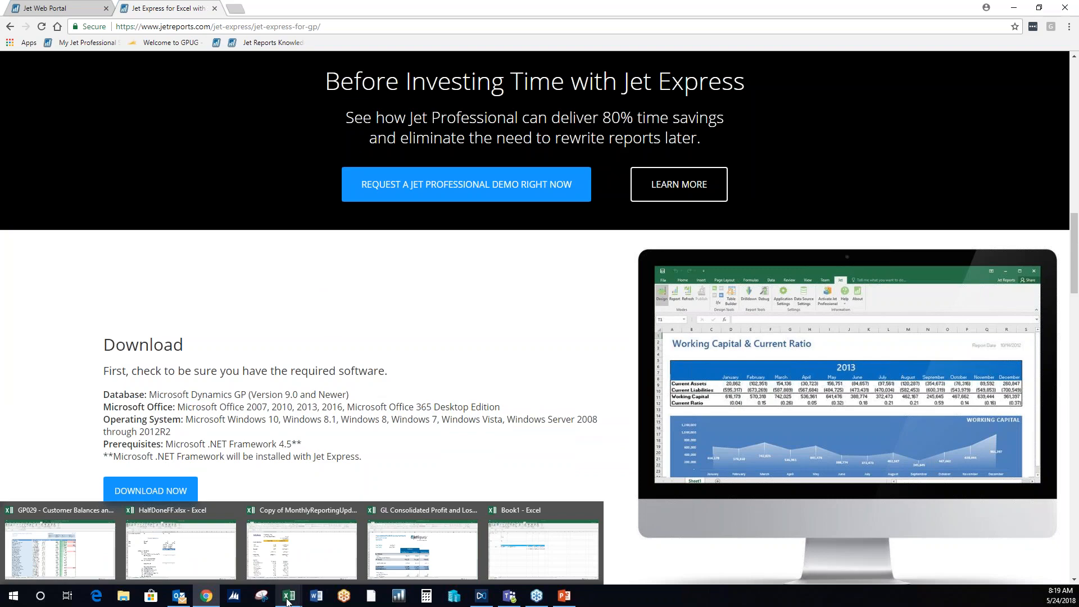
click(191, 550)
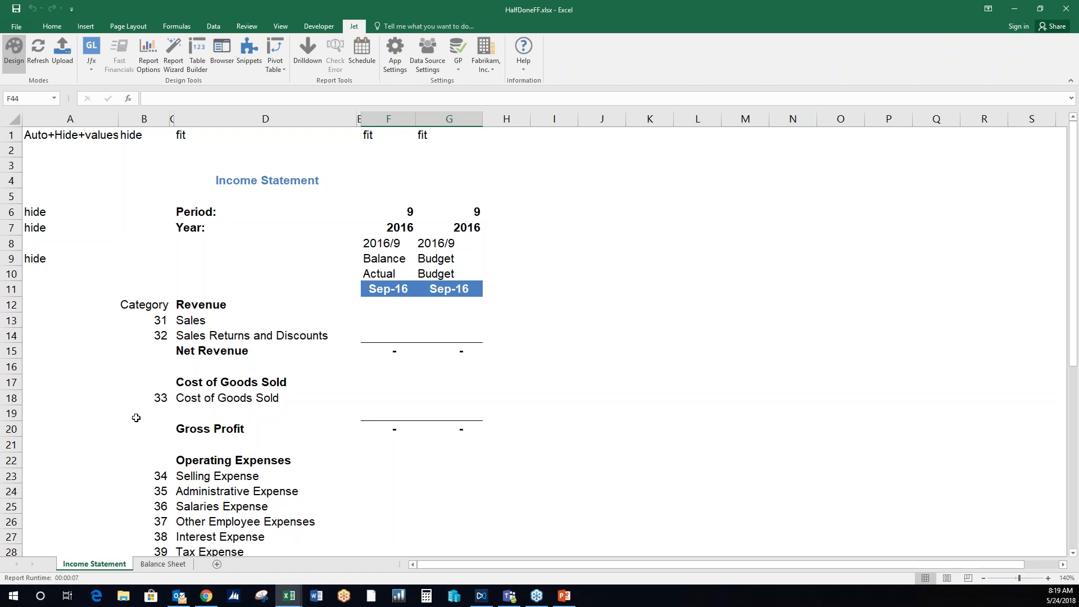
drag(147, 321, 151, 445)
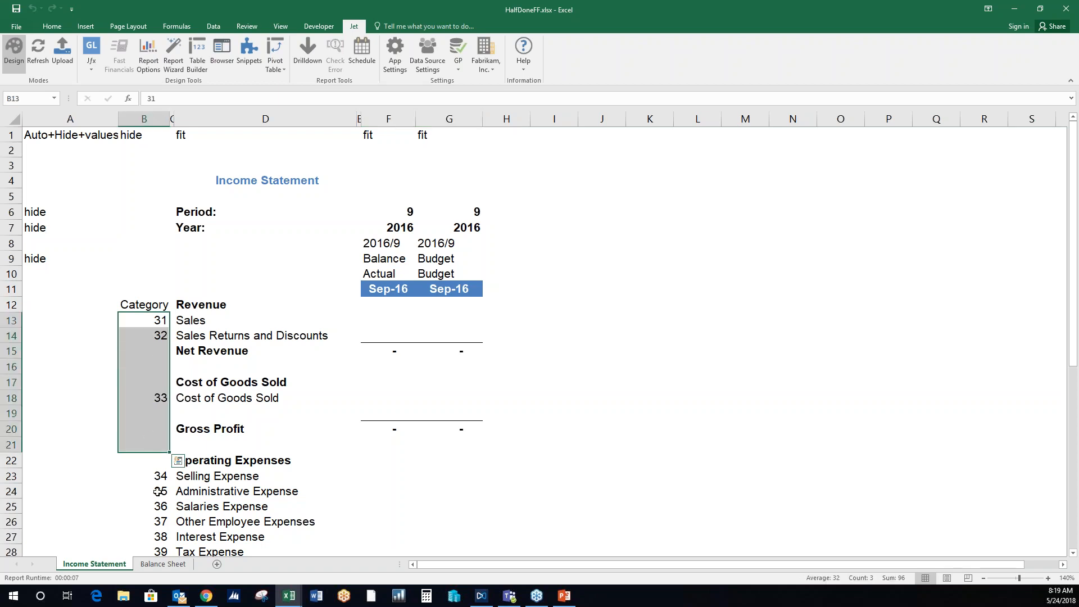
click(163, 564)
drag(123, 230, 145, 415)
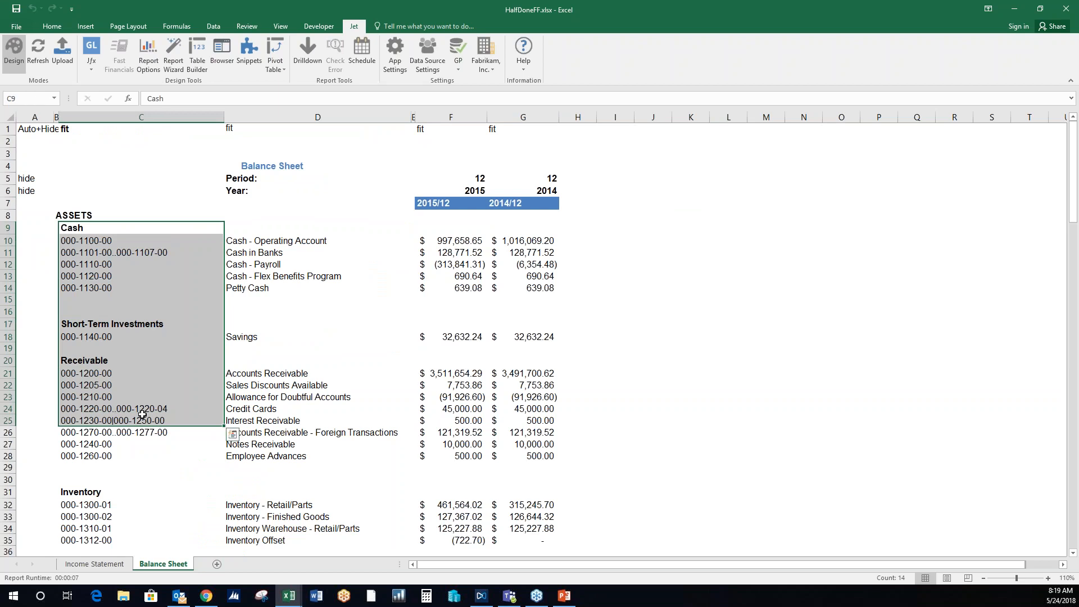
click(307, 311)
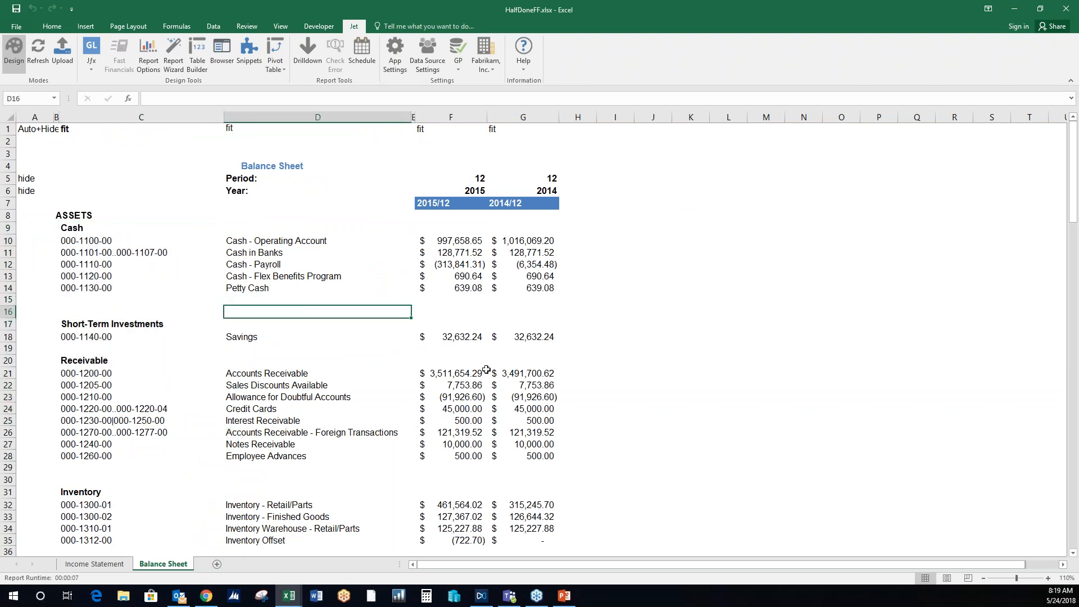
- Compare the Income Statement and Balance Sheet sheets, and examine the Income Statement's period, year and combined period rows 6 to 8
click(113, 564)
click(145, 258)
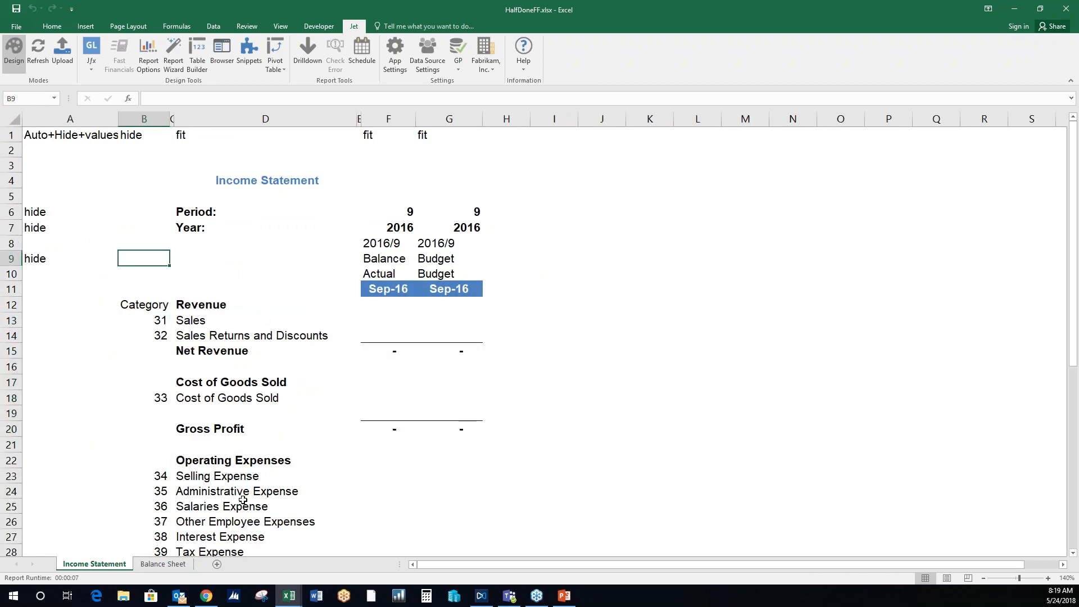
click(170, 566)
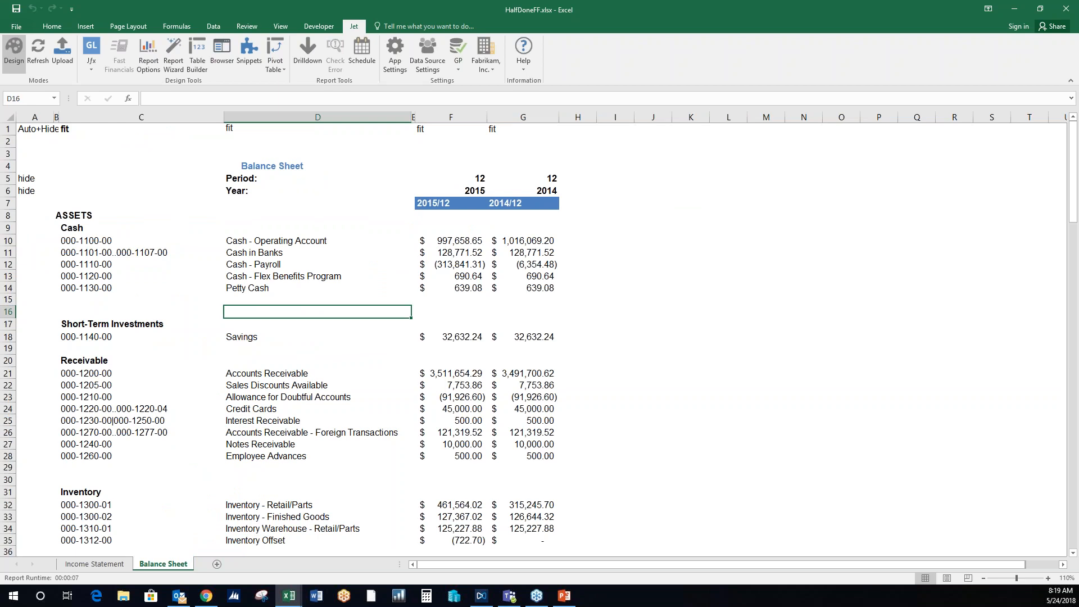
click(636, 191)
click(94, 563)
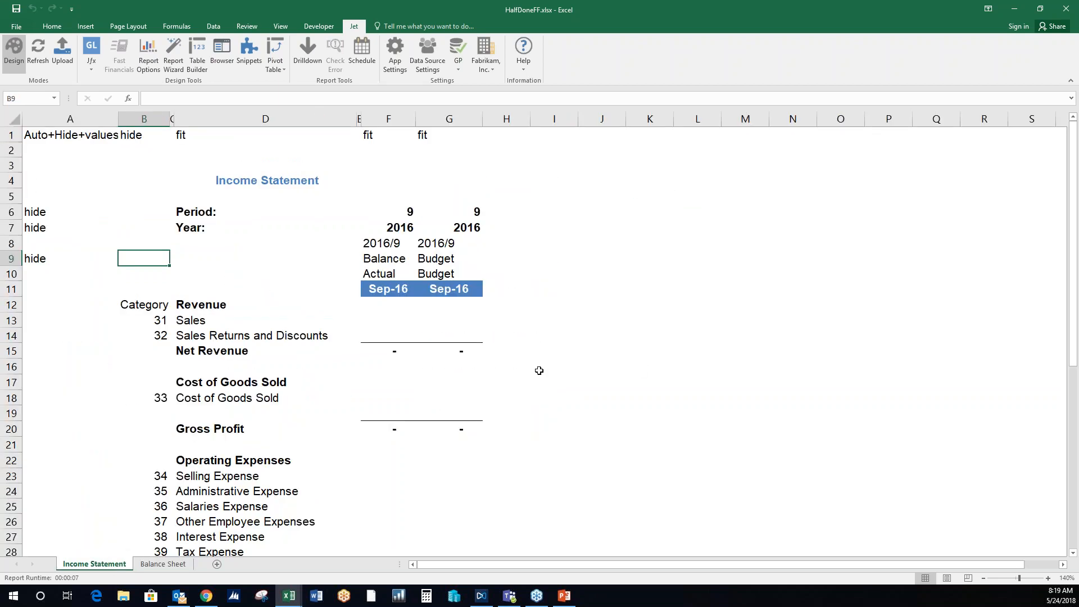
click(395, 321)
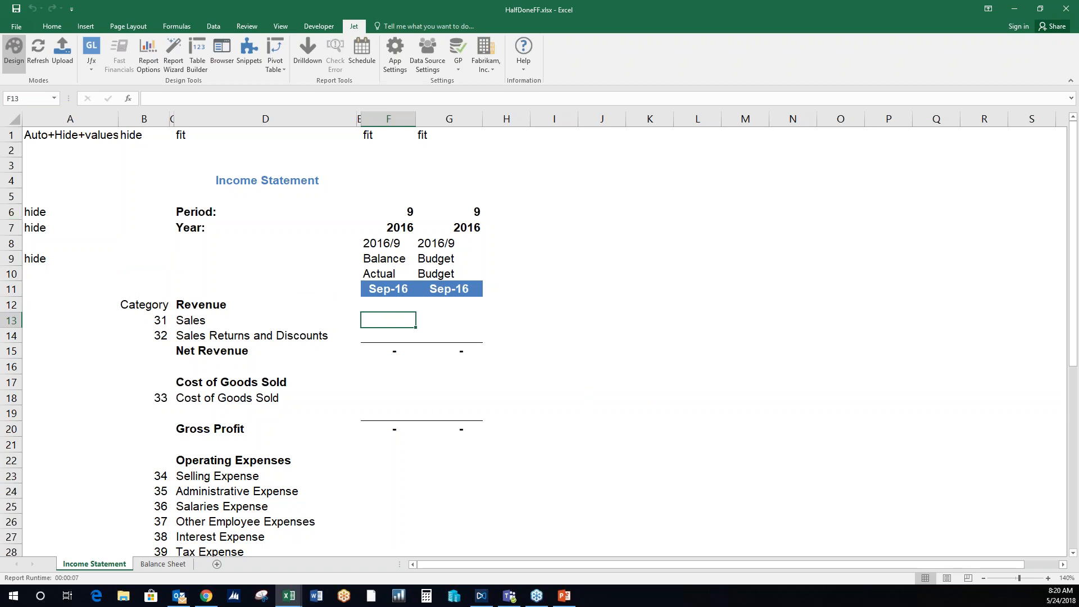
drag(11, 212, 10, 229)
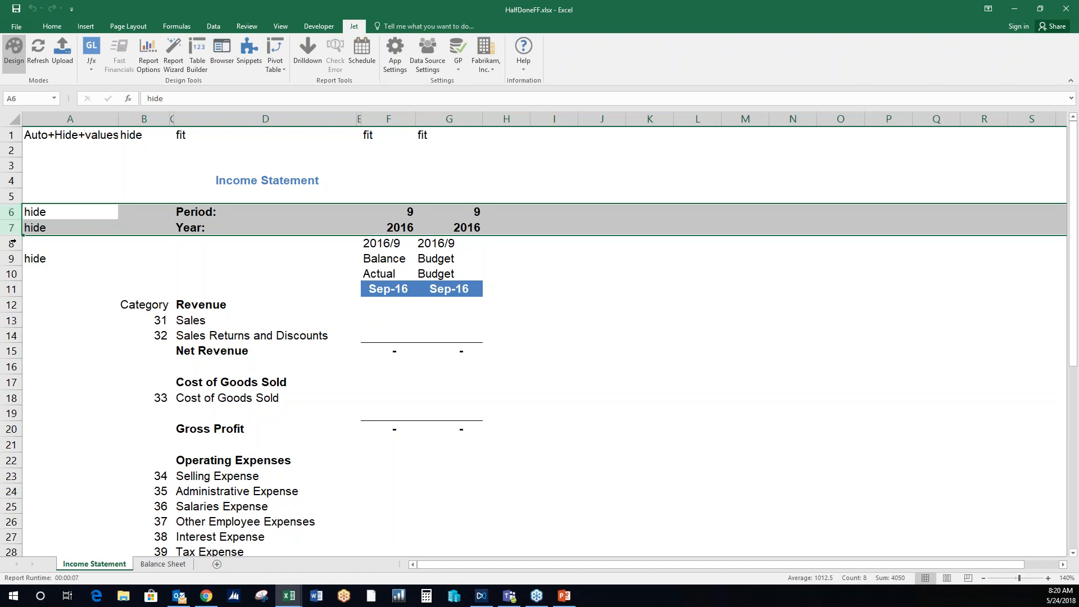
click(10, 242)
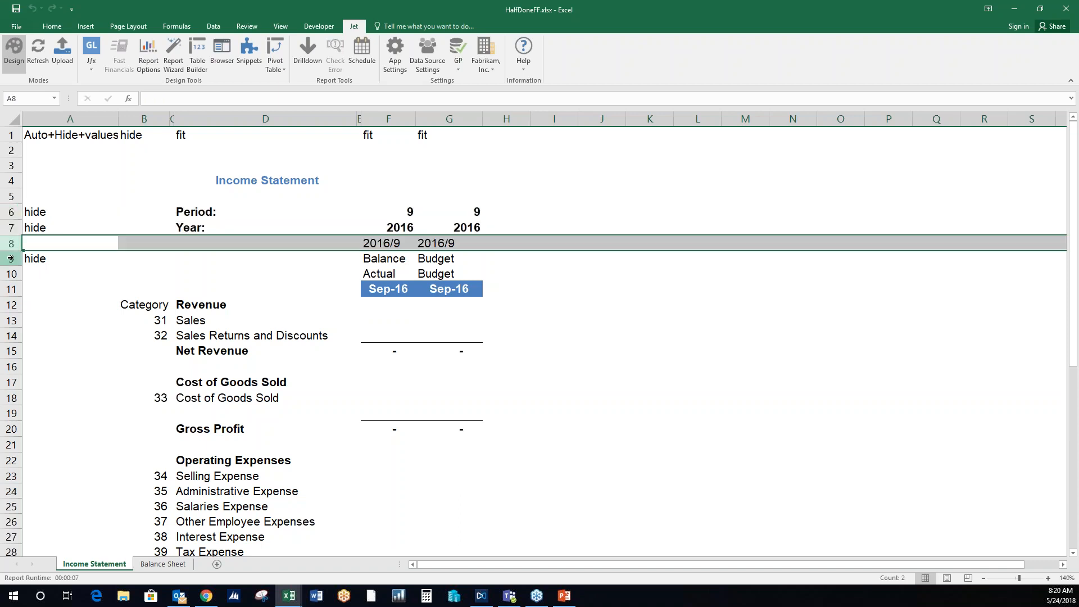
- Start a Jet GL function in the Actual column's Sales cell F13 and set its Where argument to "Cell"
click(401, 318)
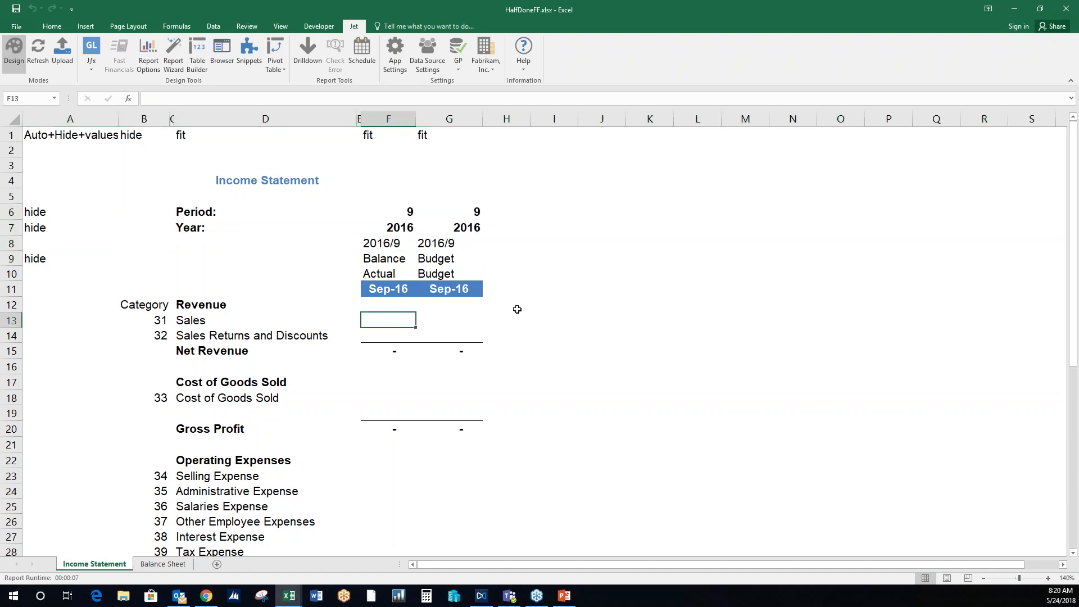
click(91, 49)
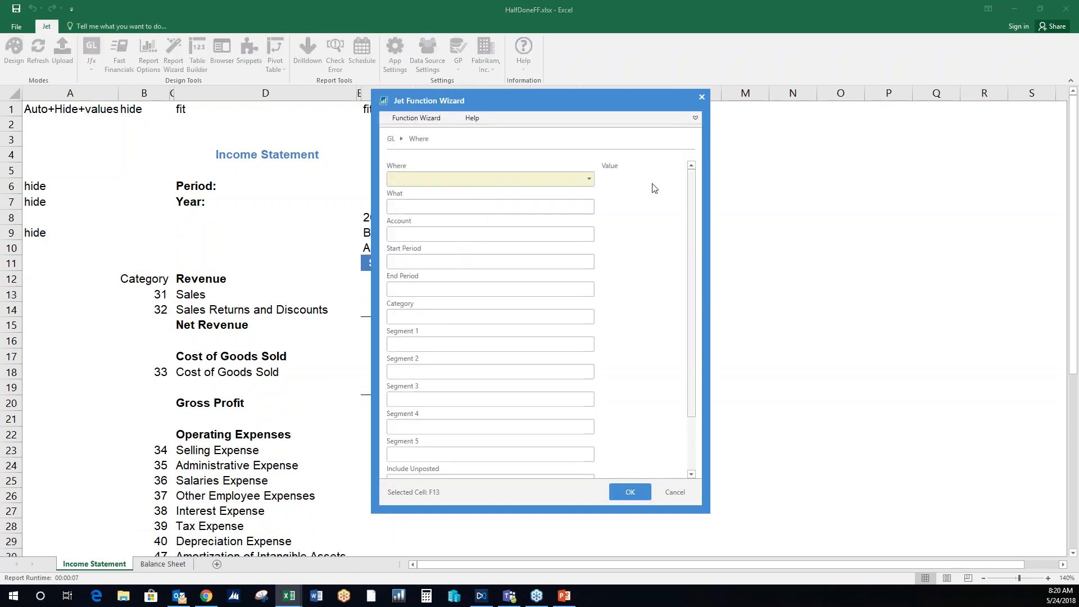
drag(611, 107, 825, 109)
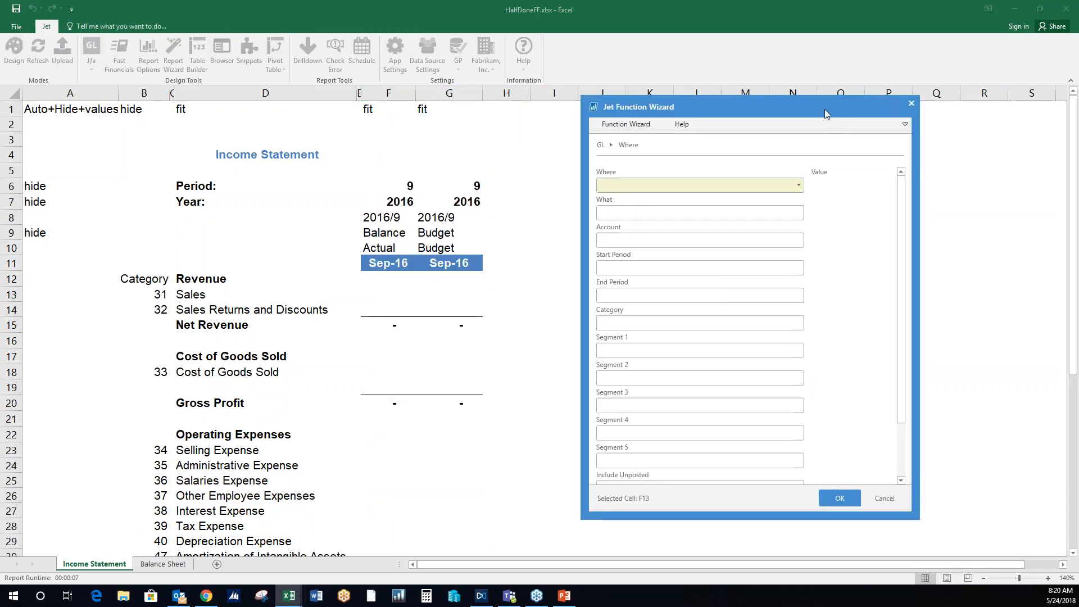
click(806, 183)
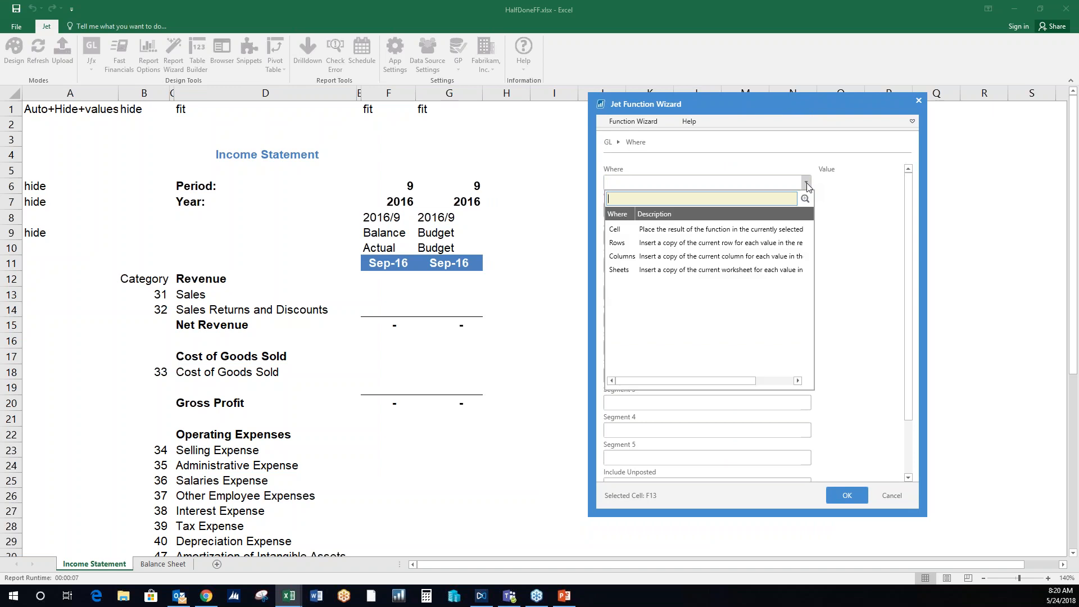
click(758, 230)
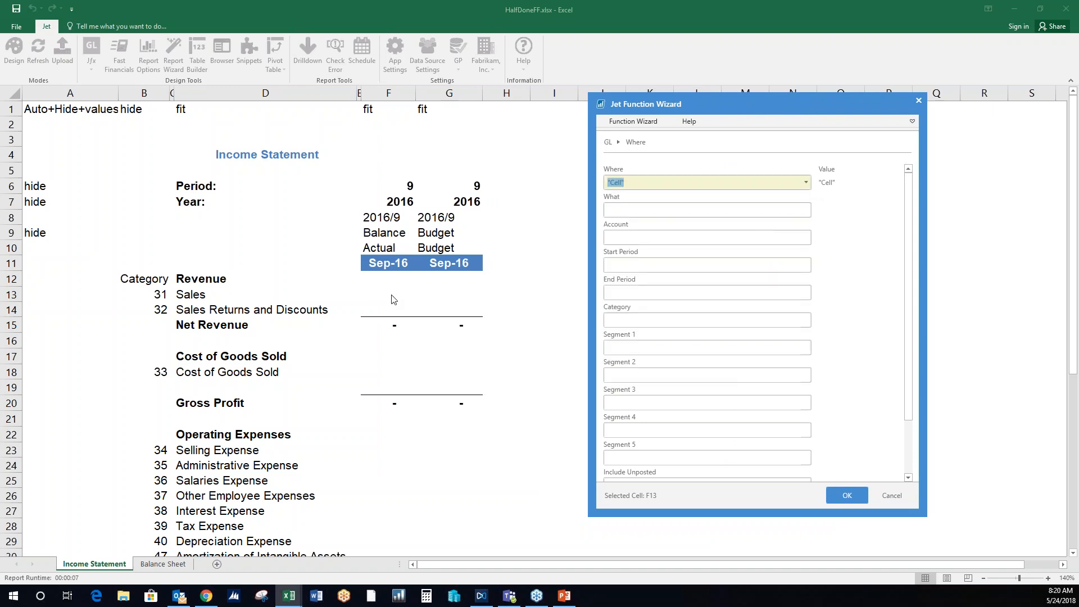
key(Tab)
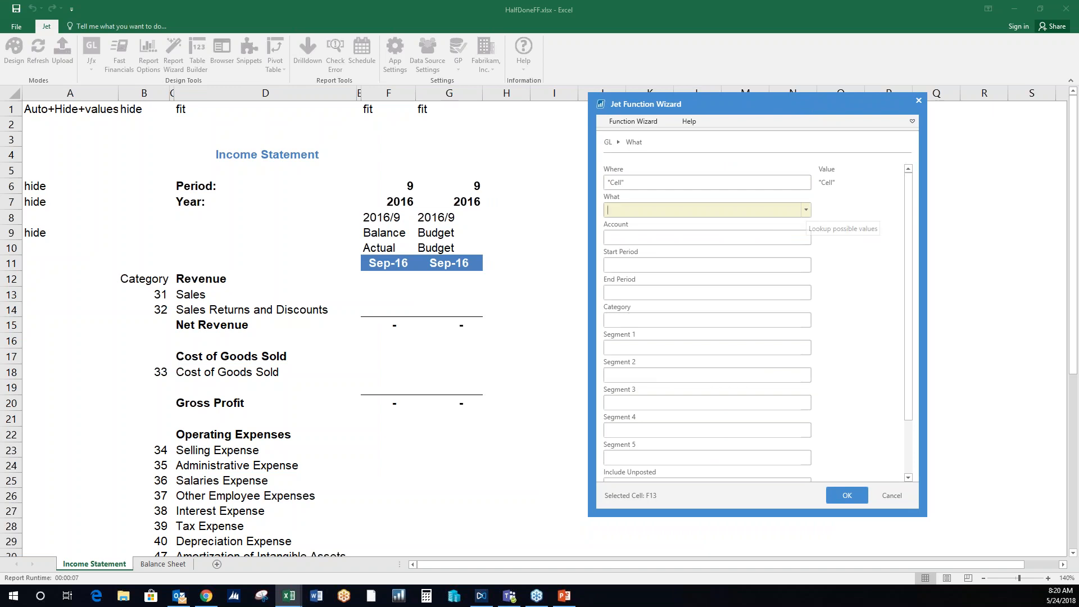
- Set the GL function's What argument to the Balance heading with the row-locked reference F$9
click(806, 209)
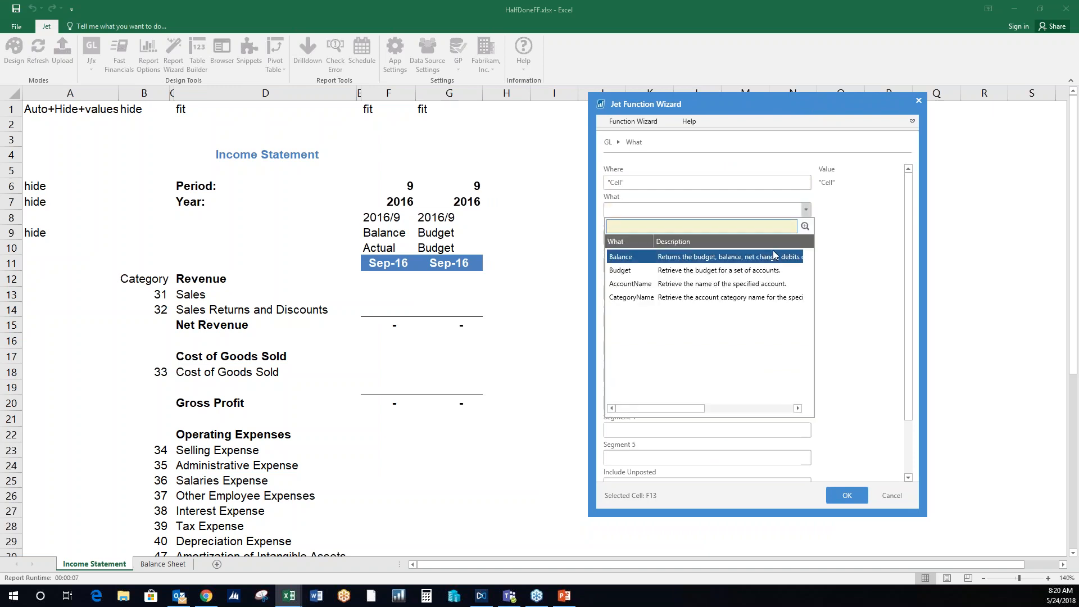
click(864, 225)
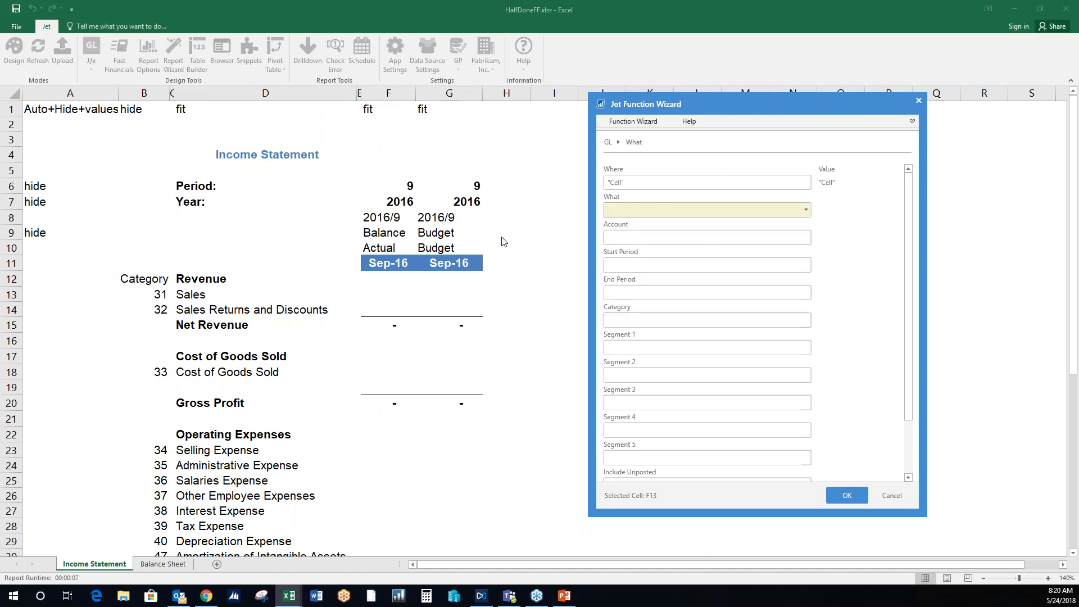
click(388, 234)
key(F4)
key(F4)
click(648, 235)
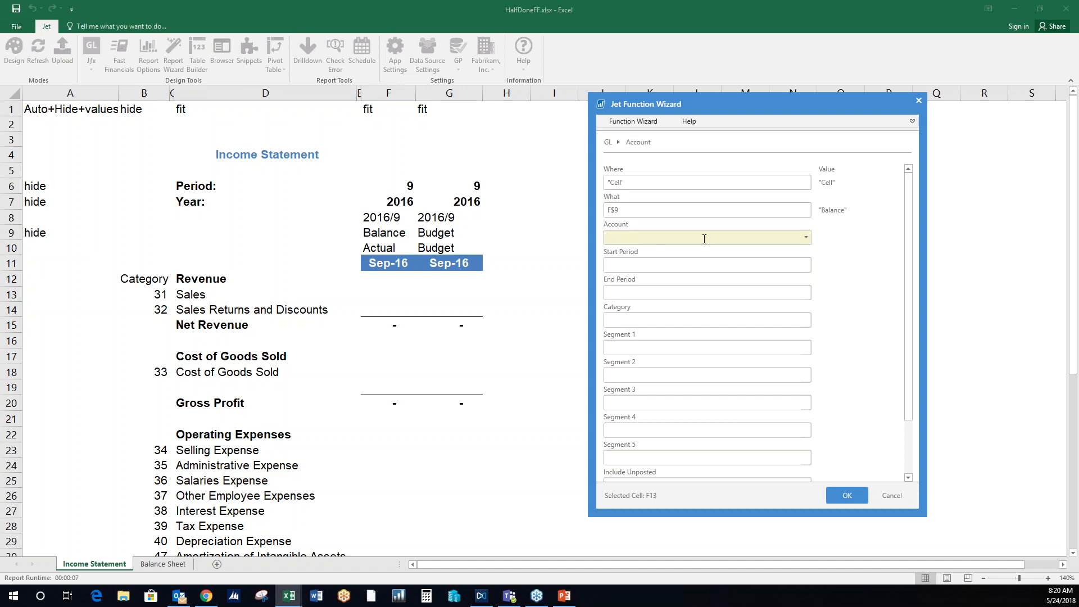
- Set Category to $B13, Start Period to $F$8 and End Period to $G$8, and insert the GL function in F13
click(687, 319)
click(158, 296)
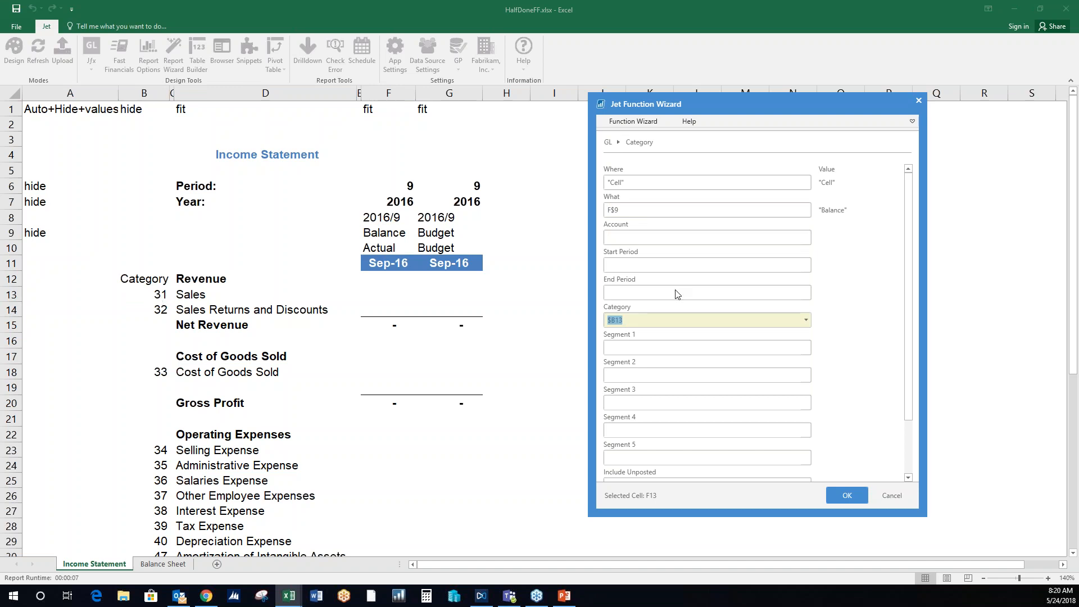
click(664, 263)
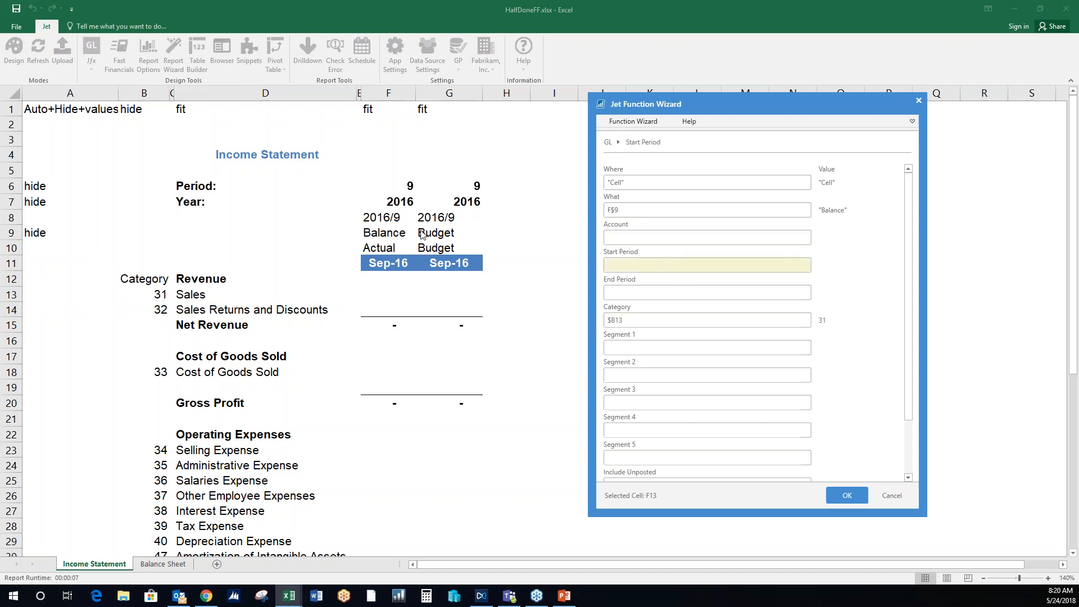
click(387, 220)
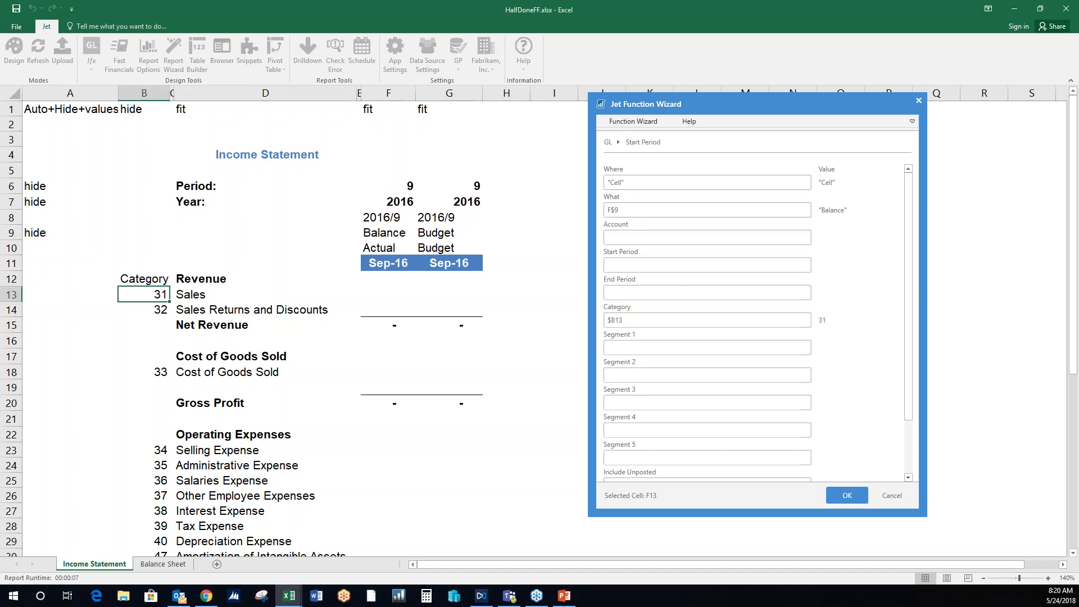
click(635, 296)
click(447, 219)
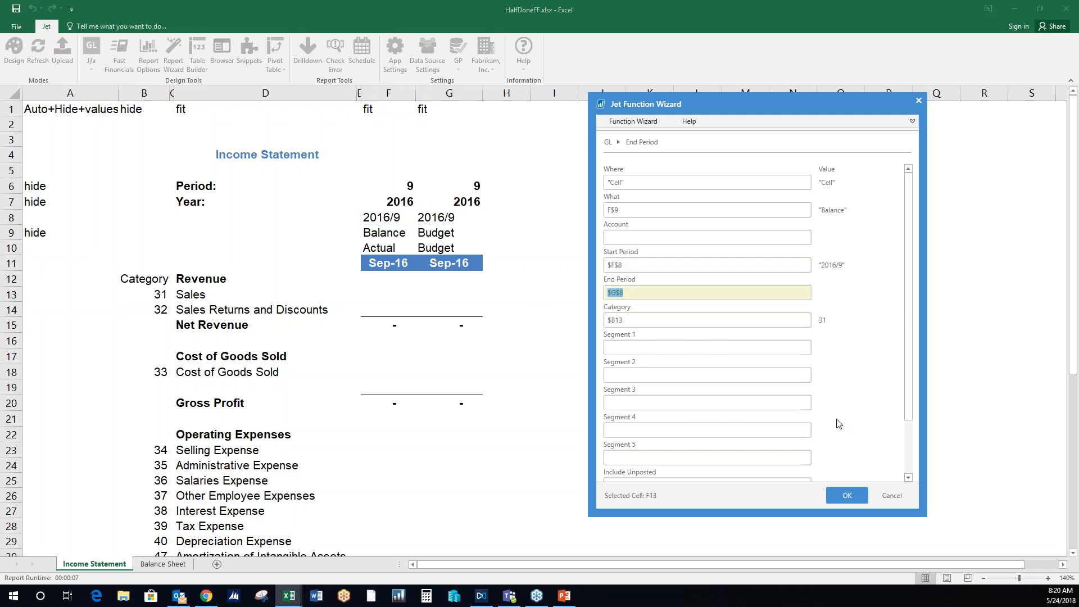
click(847, 495)
- Copy the Actual Sales GL formula from F13 to Sales Returns and Discounts in F14 and Cost of Goods Sold in F18
click(399, 321)
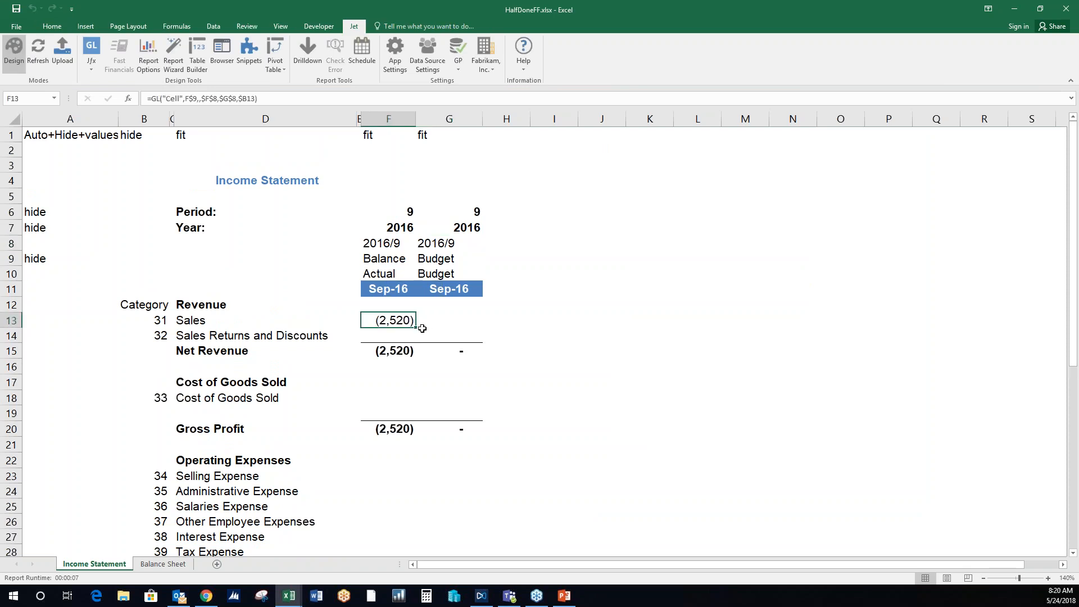
drag(414, 329, 414, 339)
click(399, 334)
key(ctrl+c)
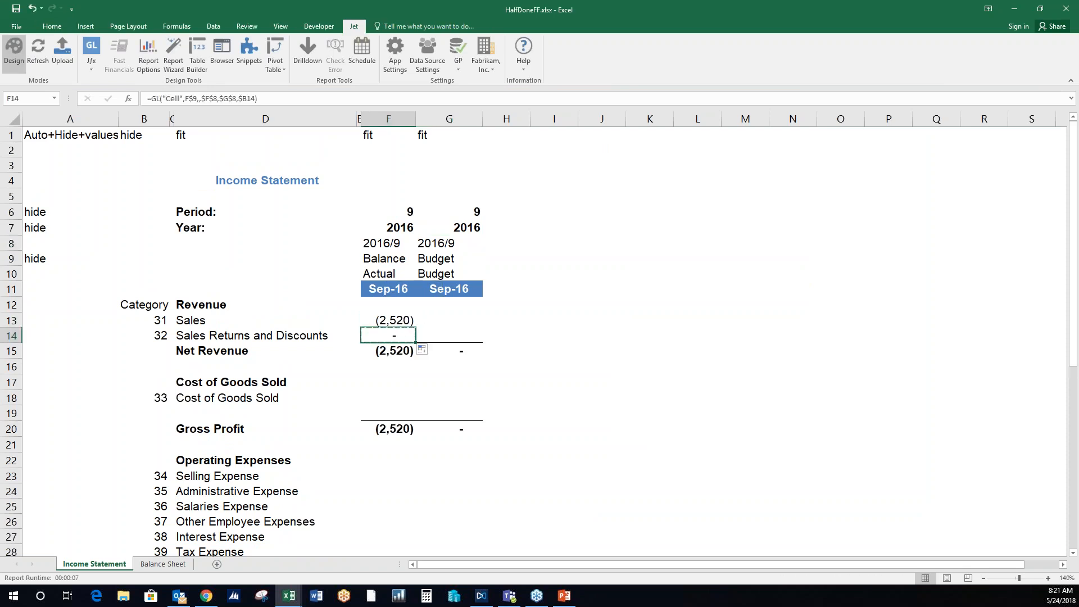
scroll(399, 337, down, 1)
click(398, 350)
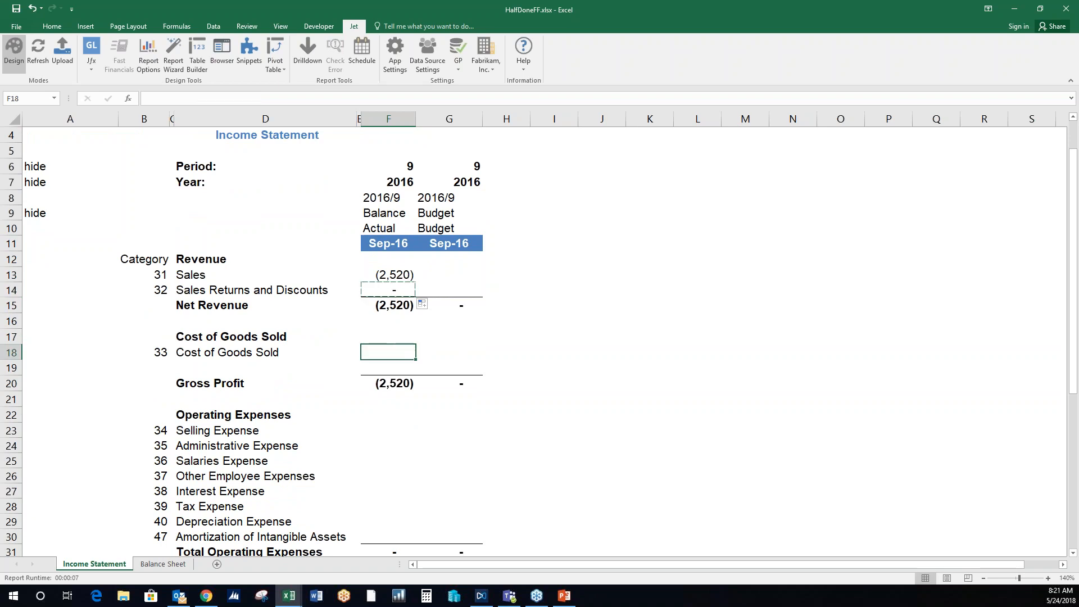
key(ctrl+v)
- Copy the F18 formula to Selling Expense in F23 and fill it down the Operating Expenses to F30
key(ctrl+c)
scroll(392, 335, down, 3)
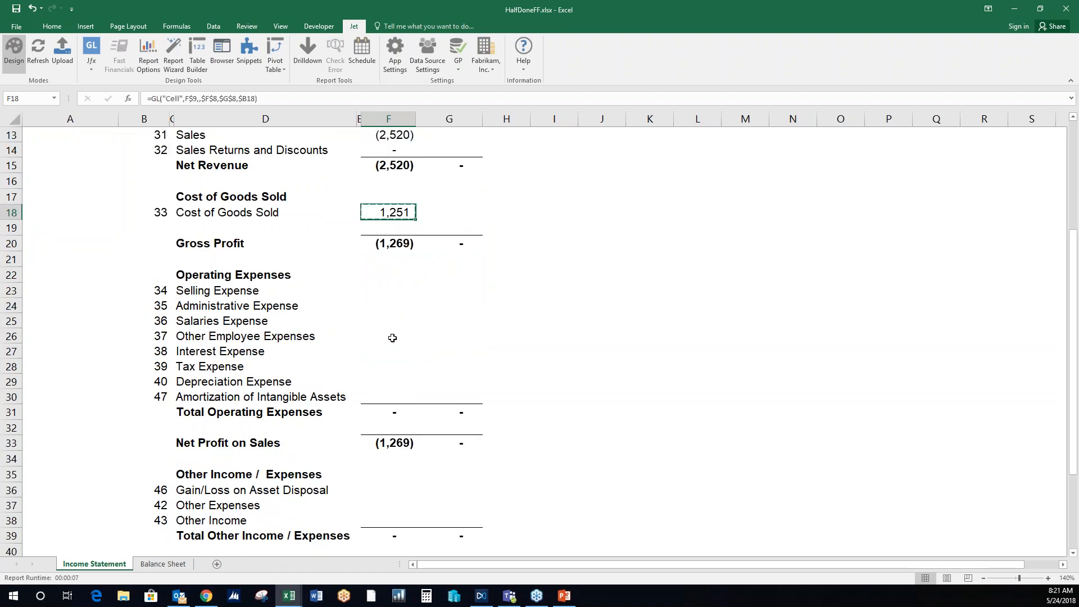
click(397, 287)
key(ctrl+v)
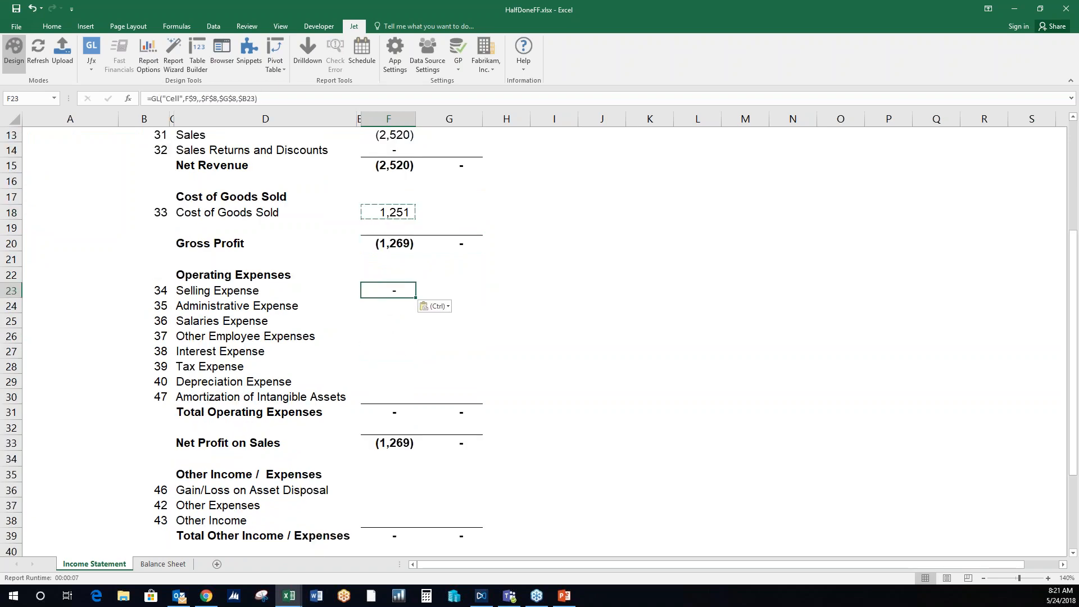
drag(415, 312, 415, 406)
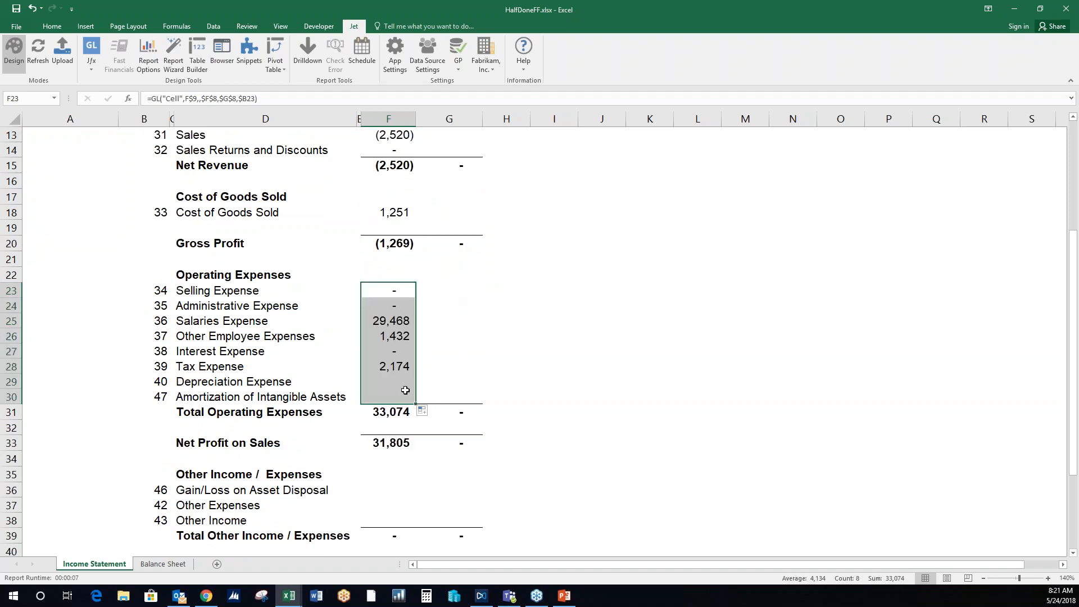
- Copy the F30 formula to Gain/Loss on Asset Disposal in F36 and fill it down to Other Income in F38
click(401, 396)
key(ctrl+c)
scroll(401, 396, down, 2)
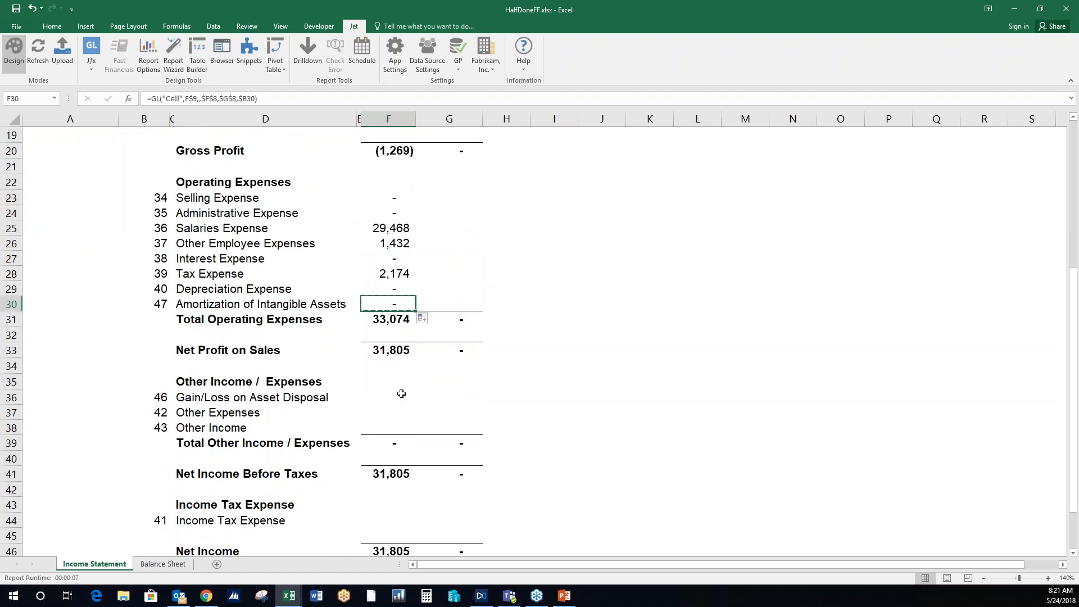
click(393, 395)
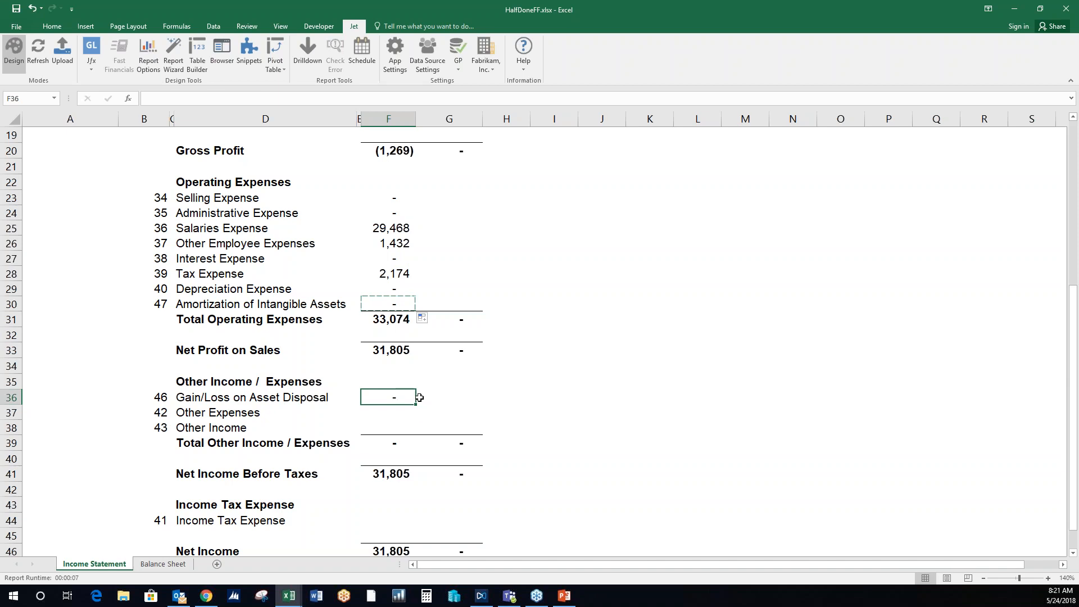
key(ctrl+v)
drag(412, 420, 410, 425)
- Copy the Other Income formula from F38 to Income Tax Expense in F44
click(407, 423)
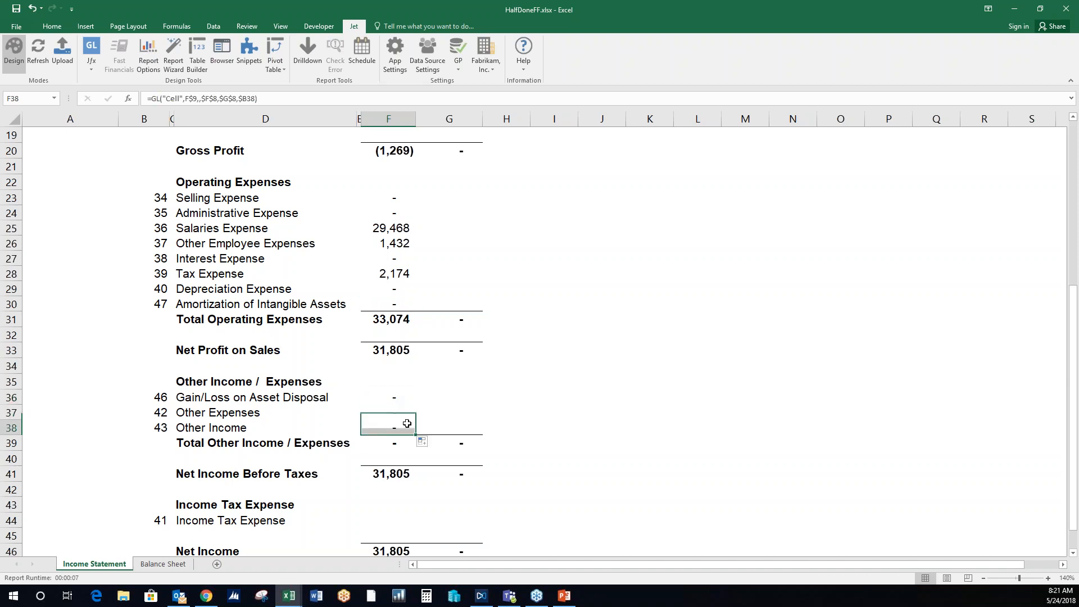
key(ctrl+c)
scroll(392, 385, down, 3)
click(390, 378)
key(ctrl+v)
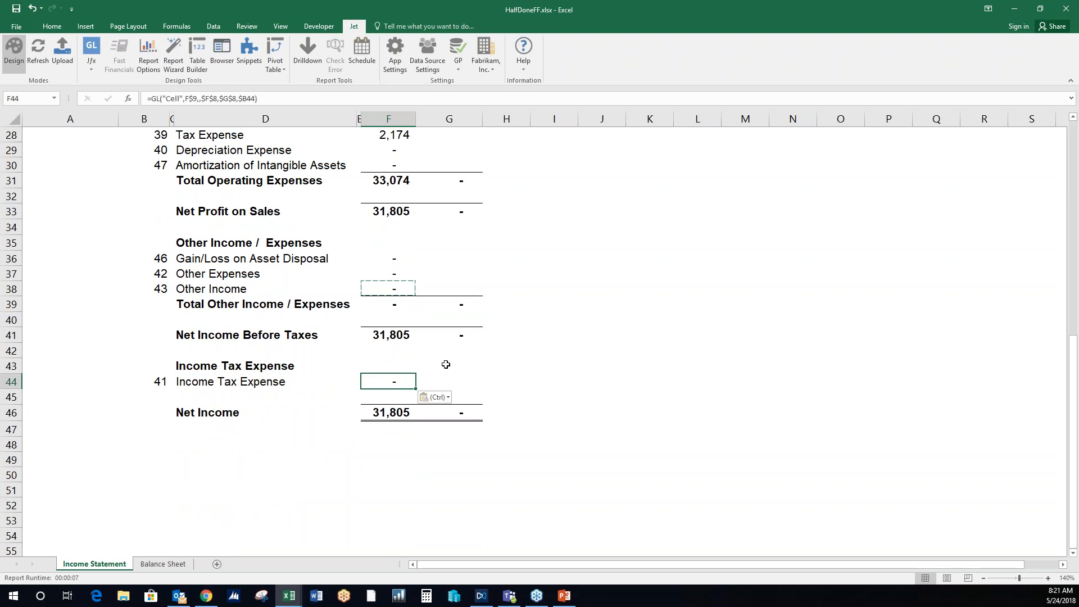
- Fill the Sales GL formula from F13 across to Budget cell G13 and down to Sales Returns and Discounts in G14
scroll(448, 358, up, 9)
click(413, 322)
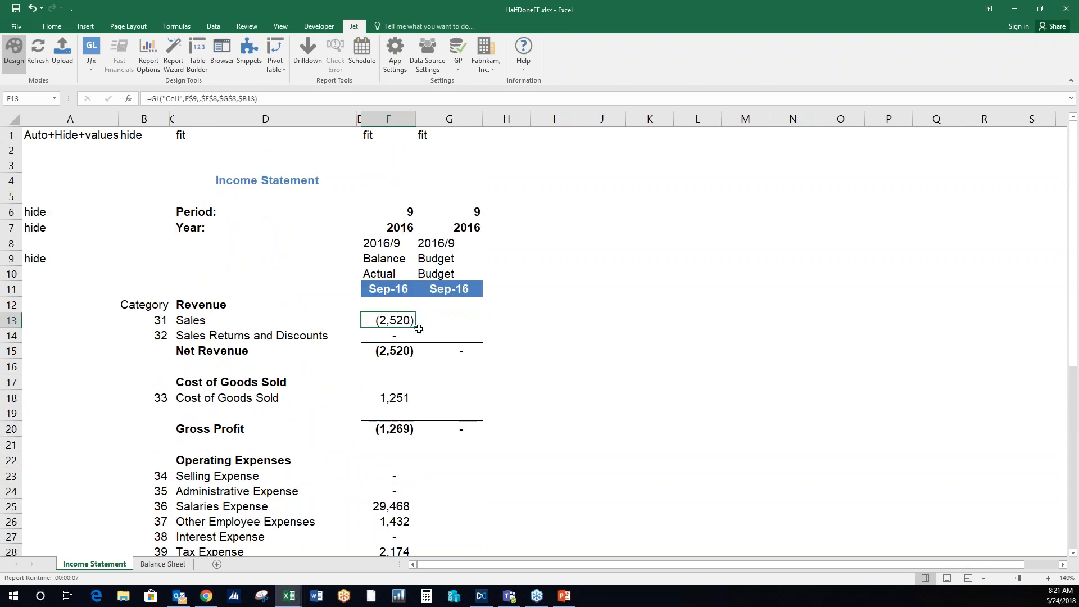
drag(421, 333, 459, 334)
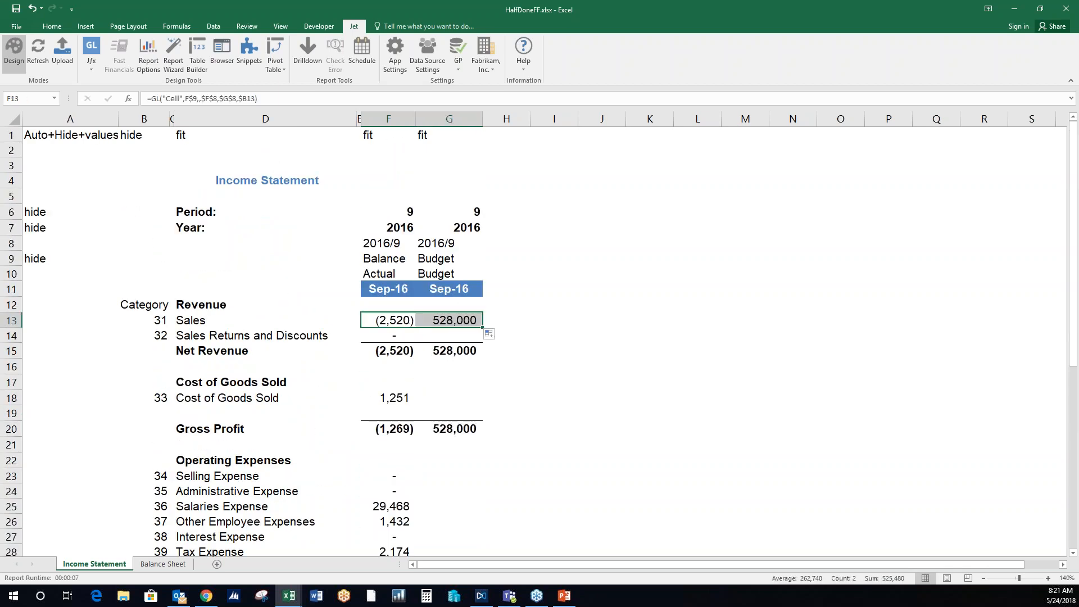
click(478, 319)
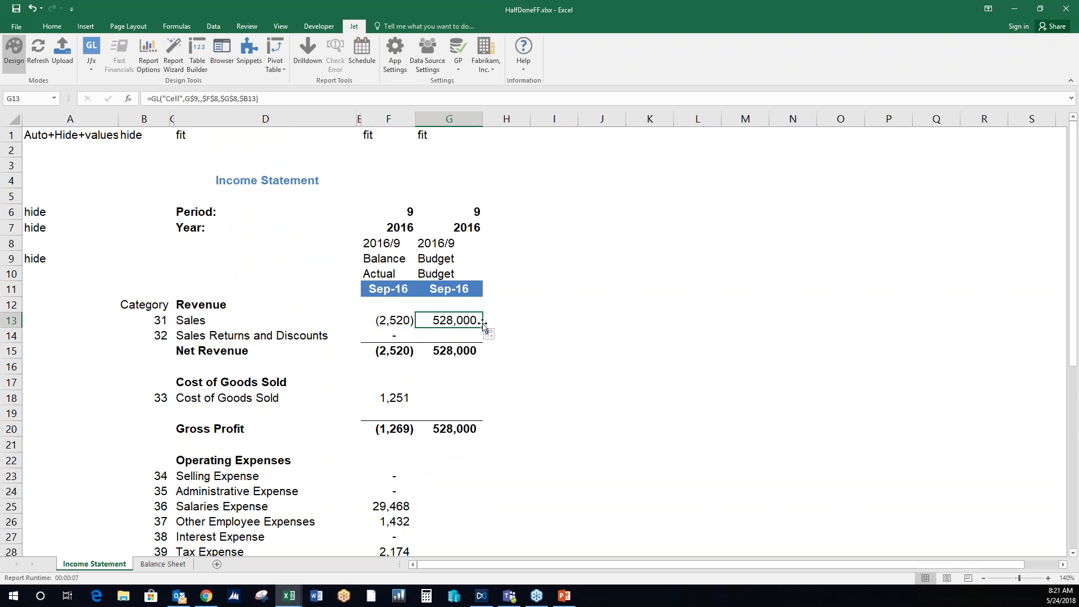
drag(479, 335, 479, 344)
- Copy the Budget formula from G14 to Cost of Goods Sold in G18
click(449, 336)
key(ctrl+c)
scroll(457, 354, down, 1)
click(463, 353)
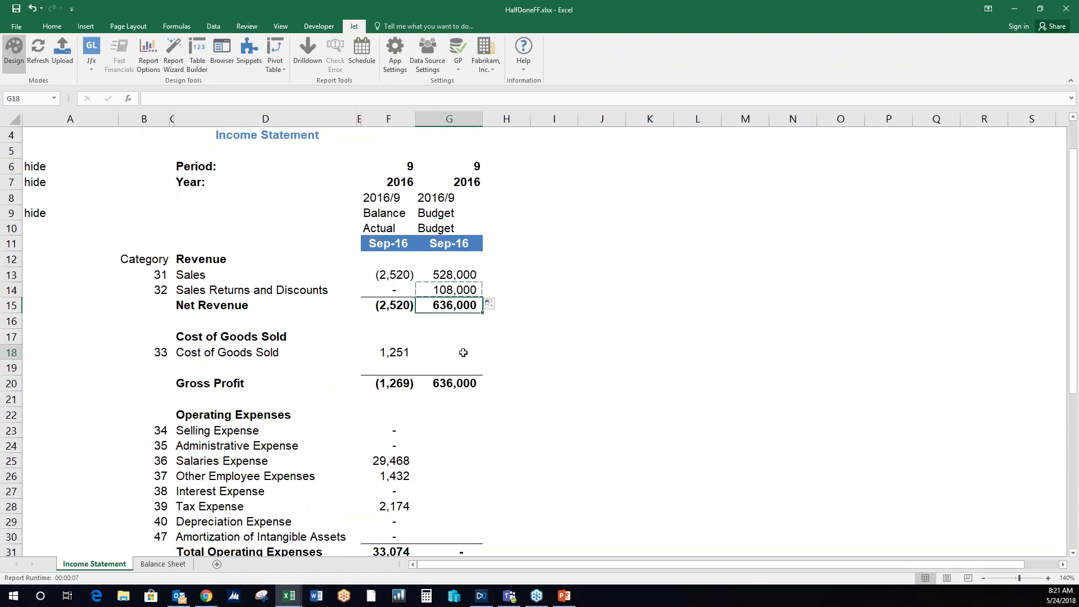
key(ctrl+v)
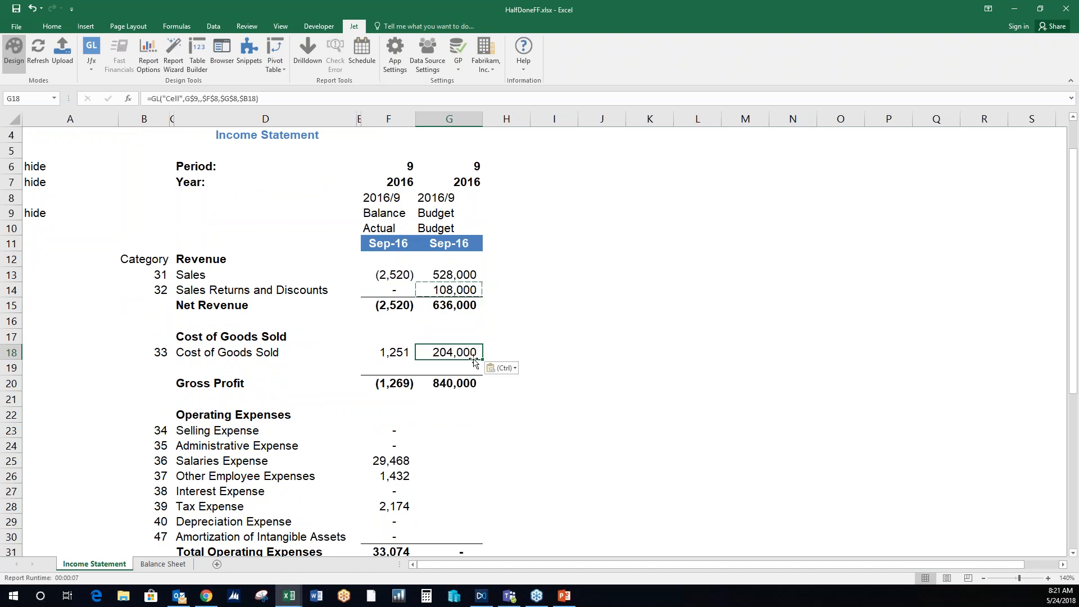
- Copy the G18 formula to Selling Expense in G23 and fill it down the Budget column's Operating Expenses to G30
key(ctrl+c)
scroll(472, 360, down, 1)
scroll(471, 359, down, 2)
click(463, 324)
click(466, 336)
key(ctrl+v)
drag(465, 340, 476, 450)
key(ctrl+v)
- Copy the G30 formula to Gain/Loss on Asset Disposal in G36 and fill it down to Other Income in G38
scroll(461, 393, down, 2)
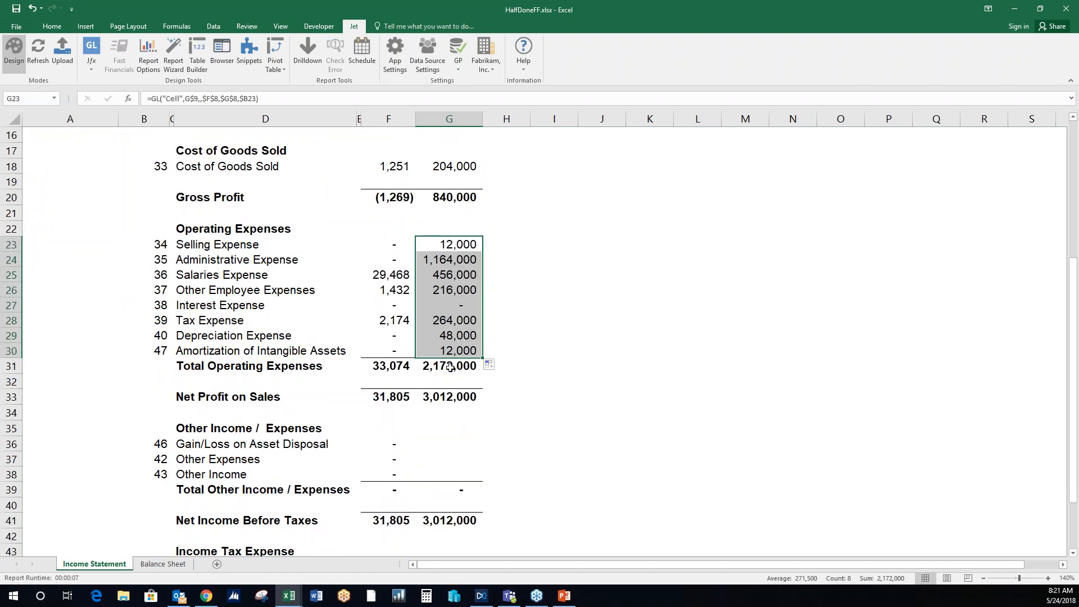
click(456, 350)
key(ctrl+c)
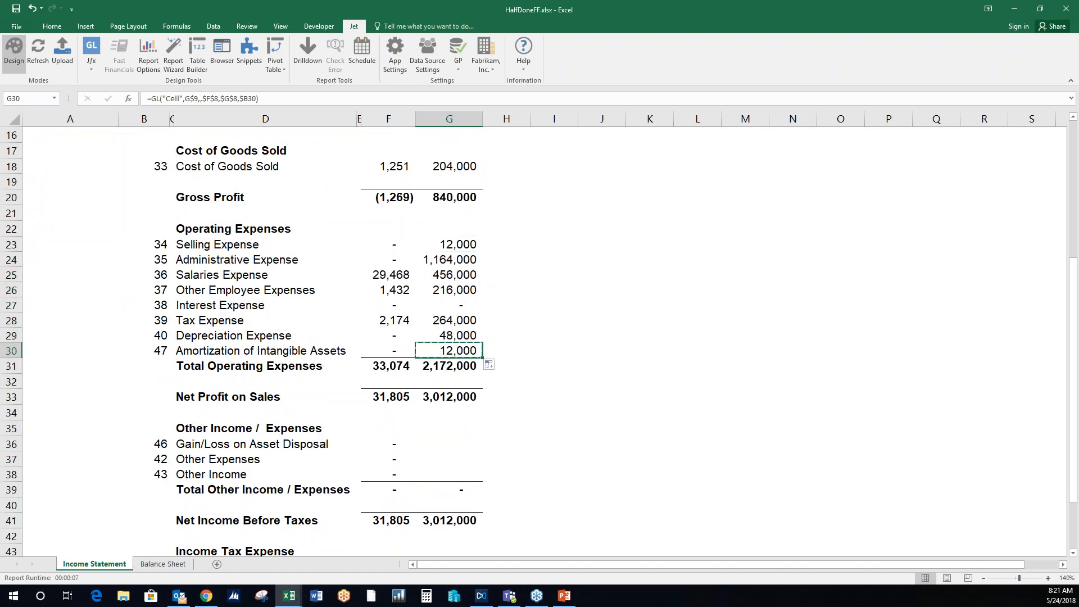
scroll(458, 350, down, 2)
click(465, 348)
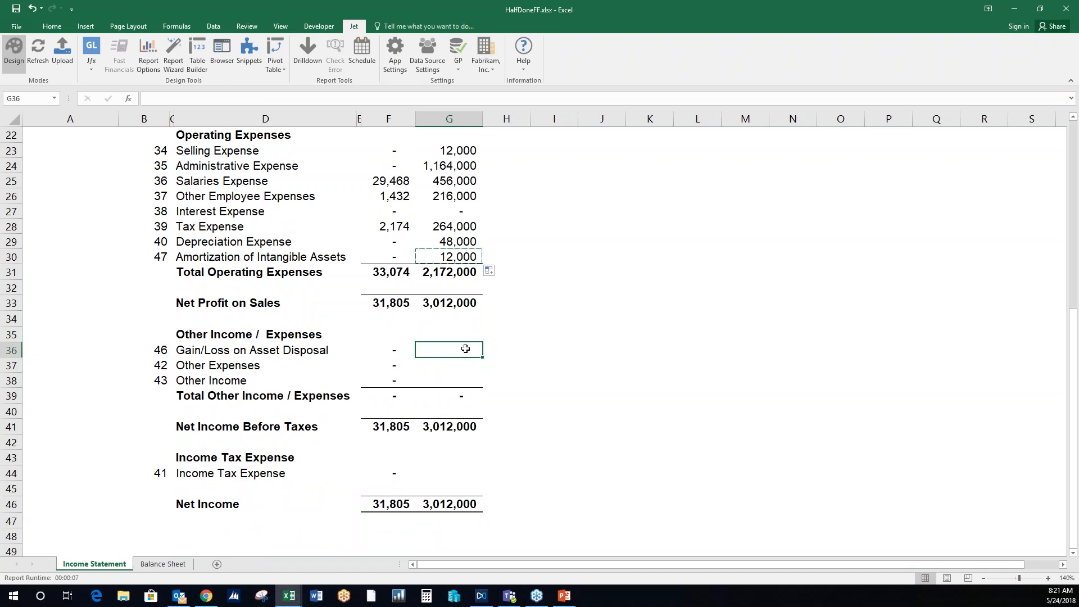
key(ctrl+v)
drag(472, 353, 475, 389)
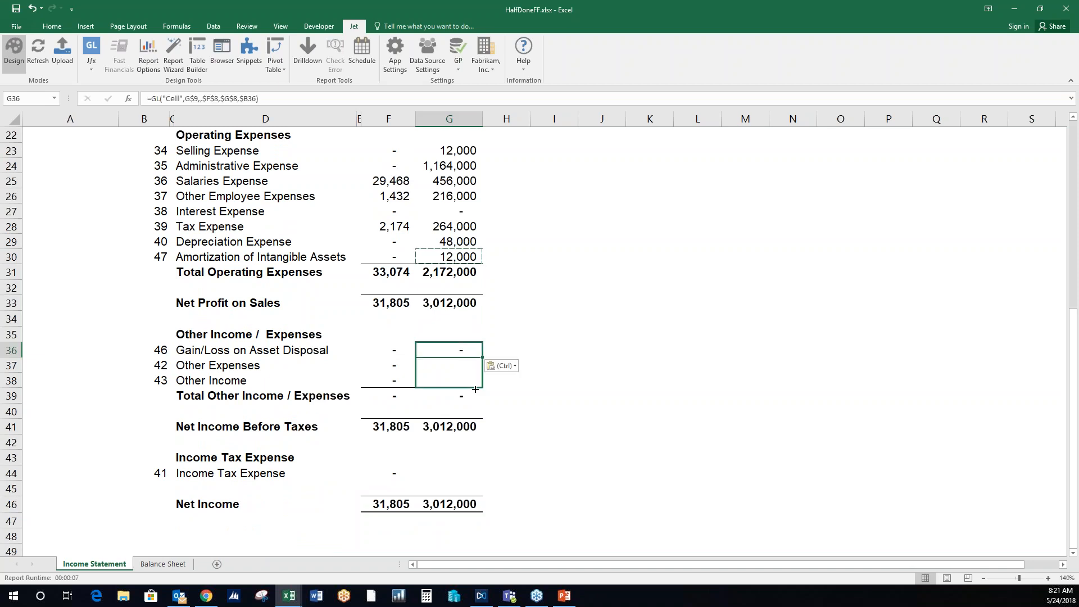
key(Return)
- Copy the Budget formula from G38 to Income Tax Expense in G44 and return to the start of the Income Statement
scroll(473, 371, down, 2)
click(444, 289)
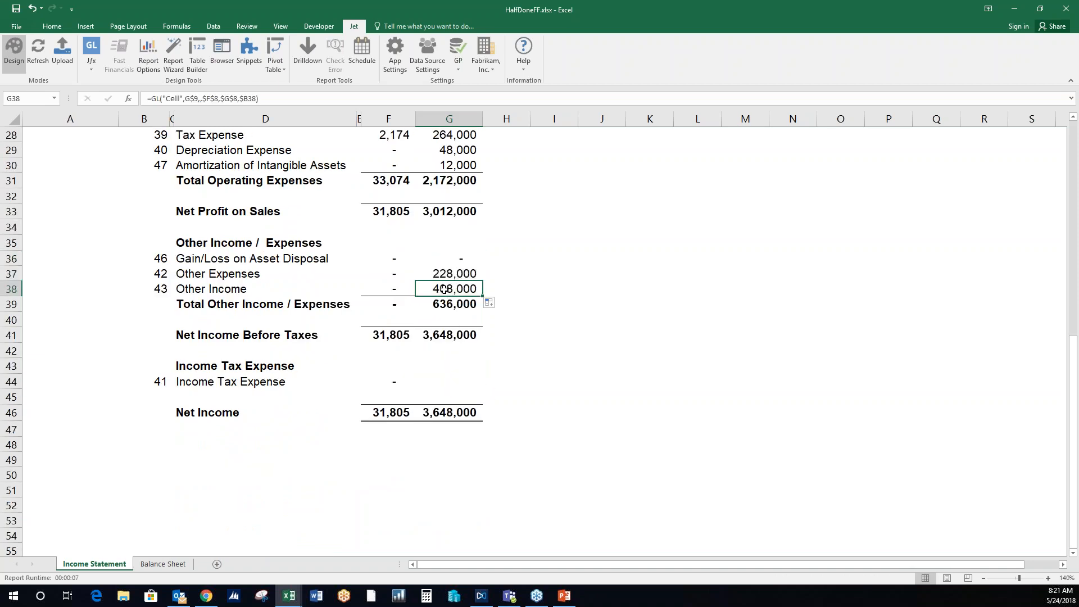
key(ctrl+c)
click(461, 378)
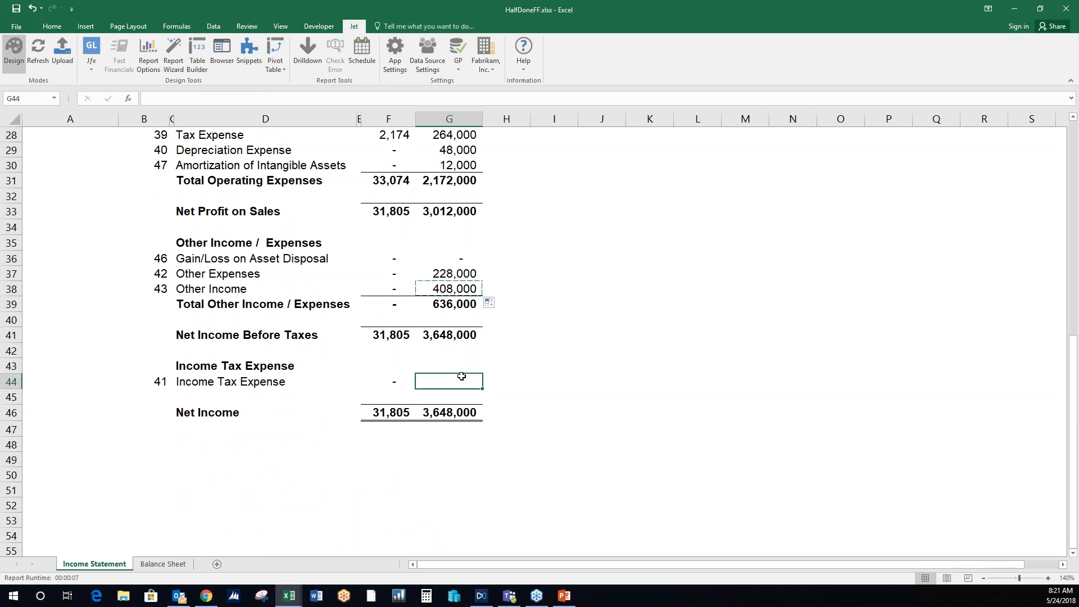
key(ctrl+v)
click(518, 353)
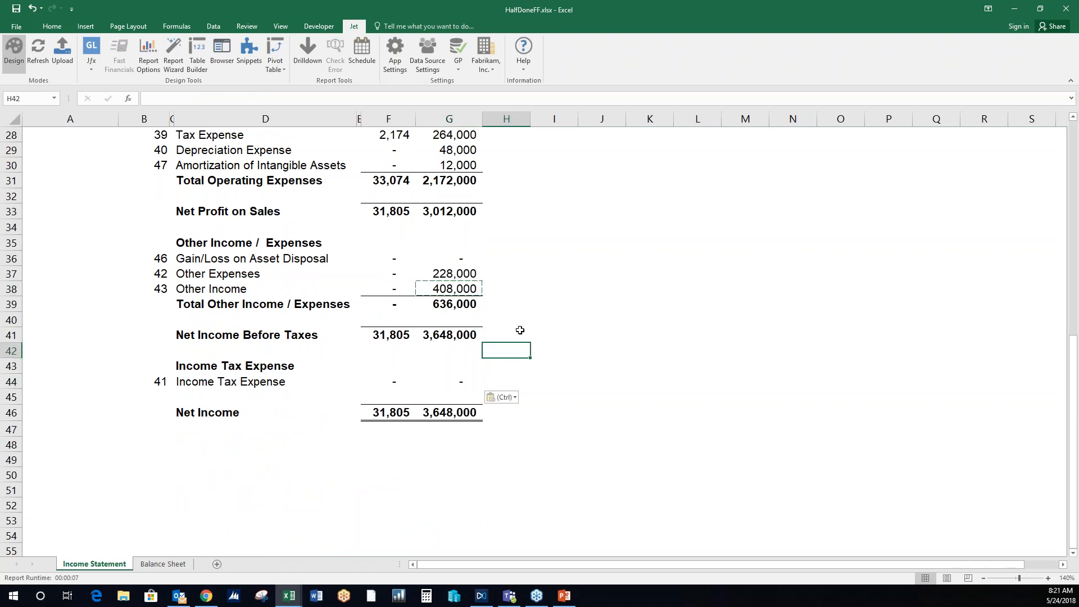
scroll(516, 334, up, 4)
scroll(516, 334, up, 5)
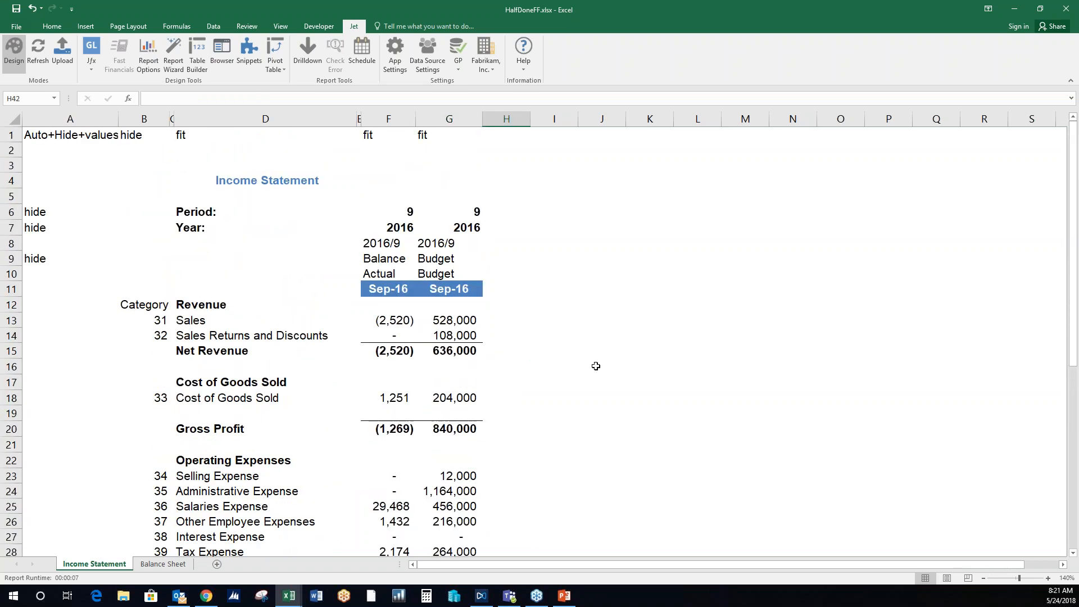
- Set the category codes of the two Revenue rows in B13 and B14 to 1 and 2
click(159, 320)
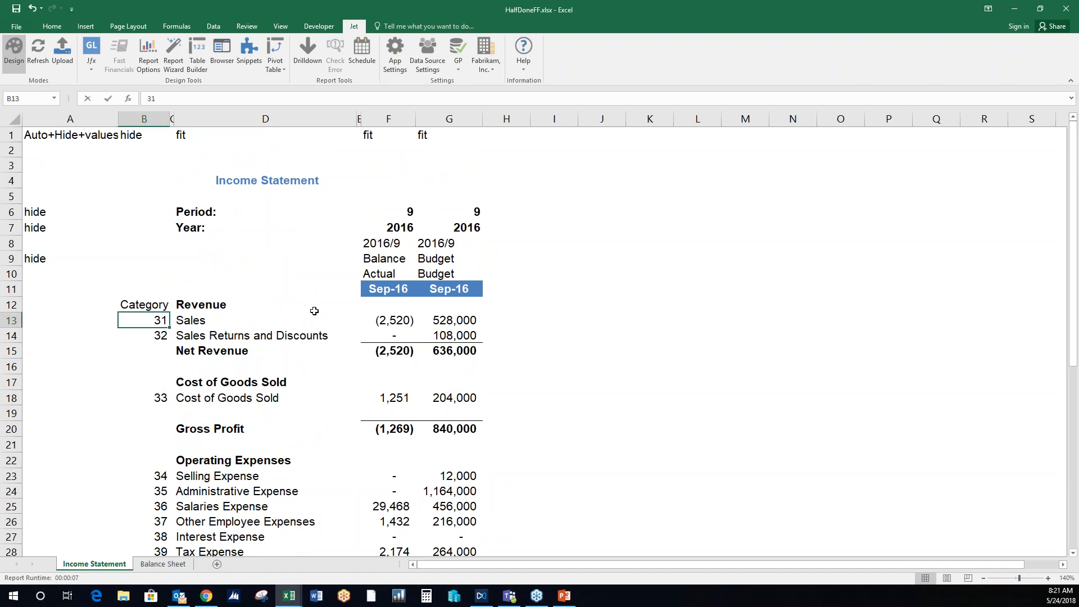
text(1)
key(Return)
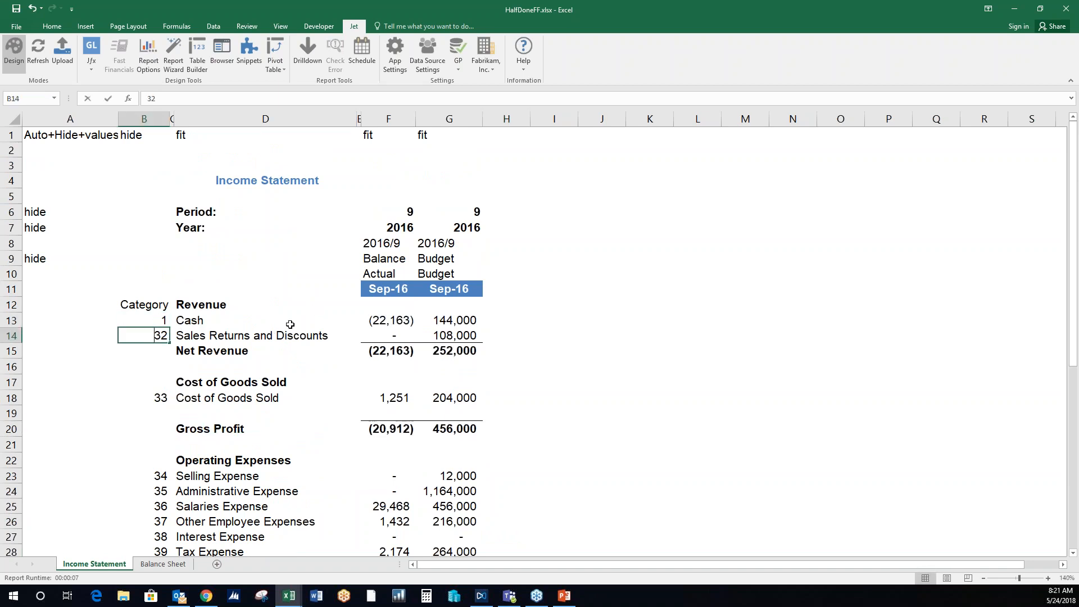
key(Delete)
key(Return)
click(161, 399)
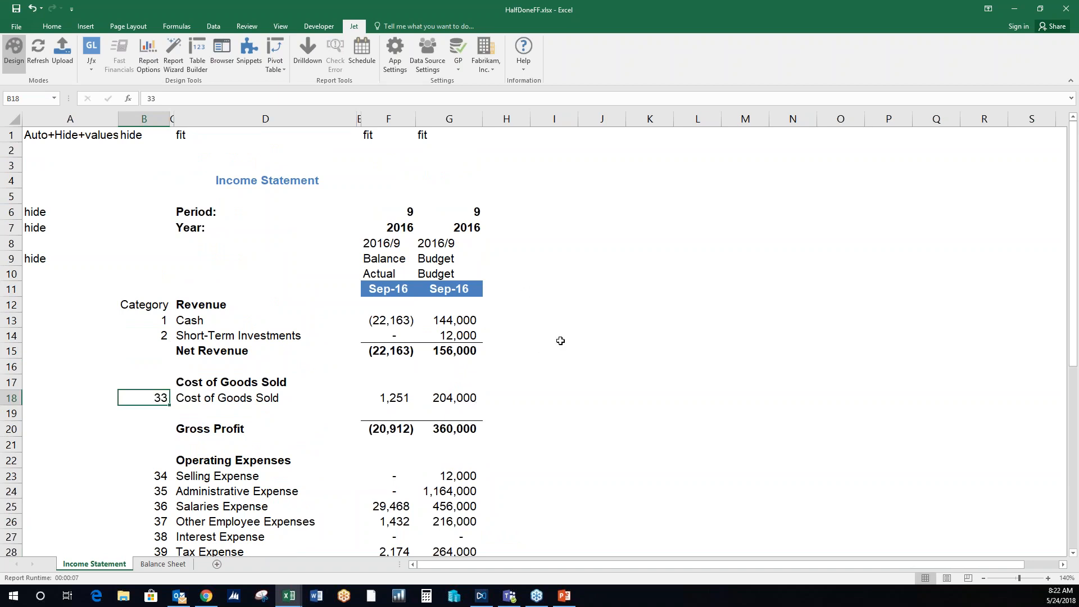
- Set the Actual column's period in F6 to 8 and review the recalculated Income Statement
click(389, 212)
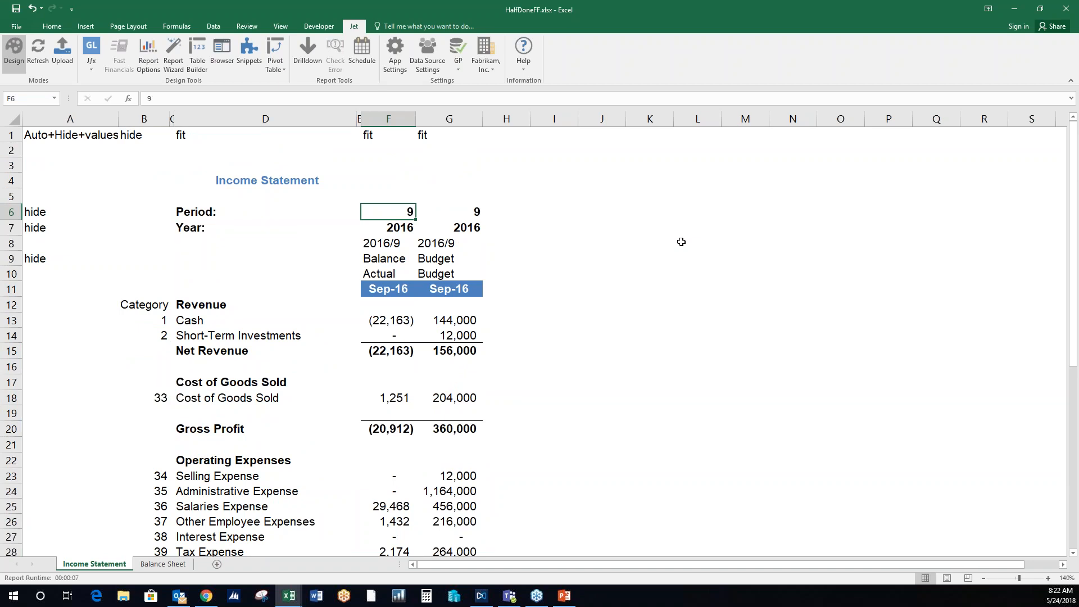
text(8)
key(Return)
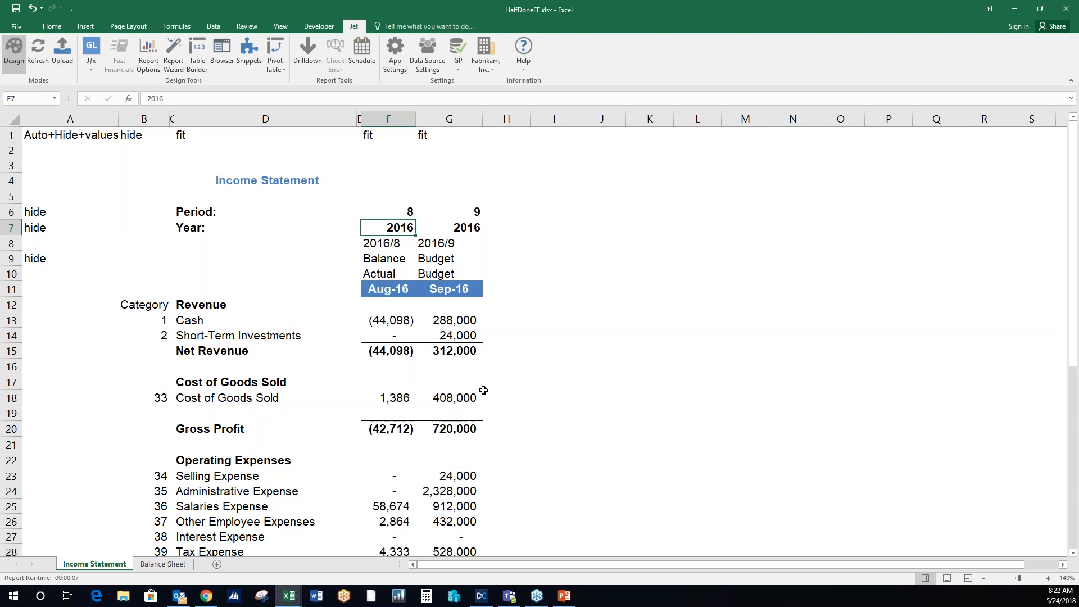
scroll(483, 390, down, 7)
scroll(483, 390, up, 5)
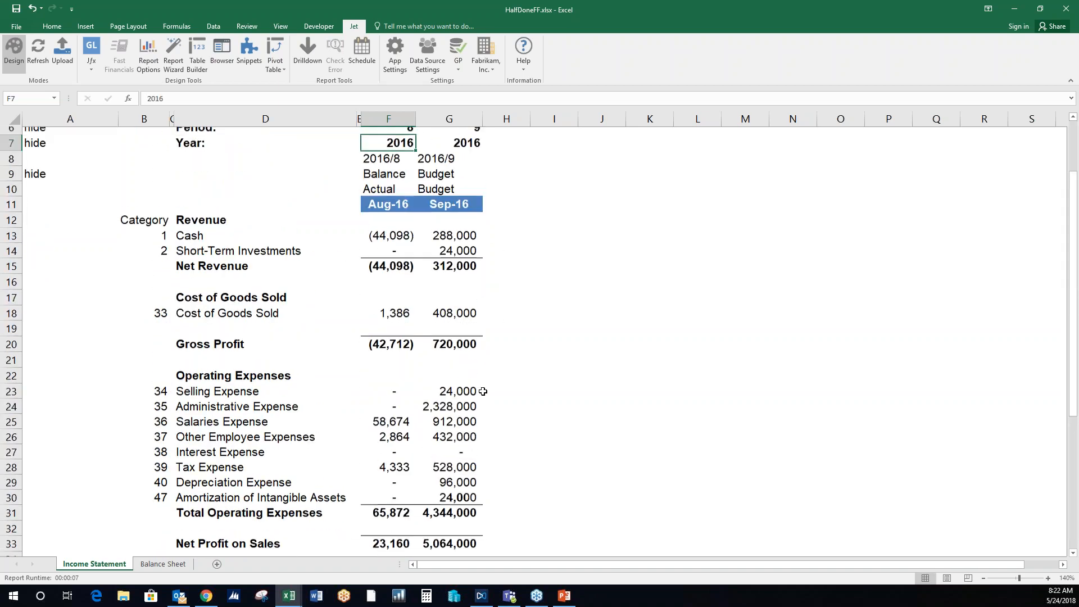
scroll(484, 391, up, 2)
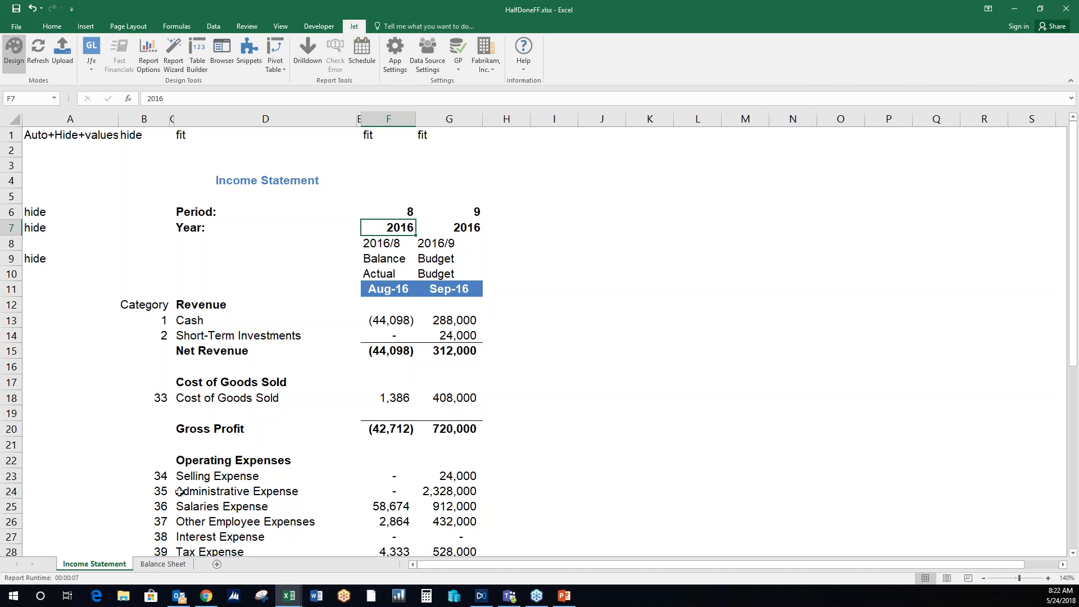
- Go to the Balance Sheet and inspect the arguments of the Cash - Operating Account GL function in F10
click(163, 564)
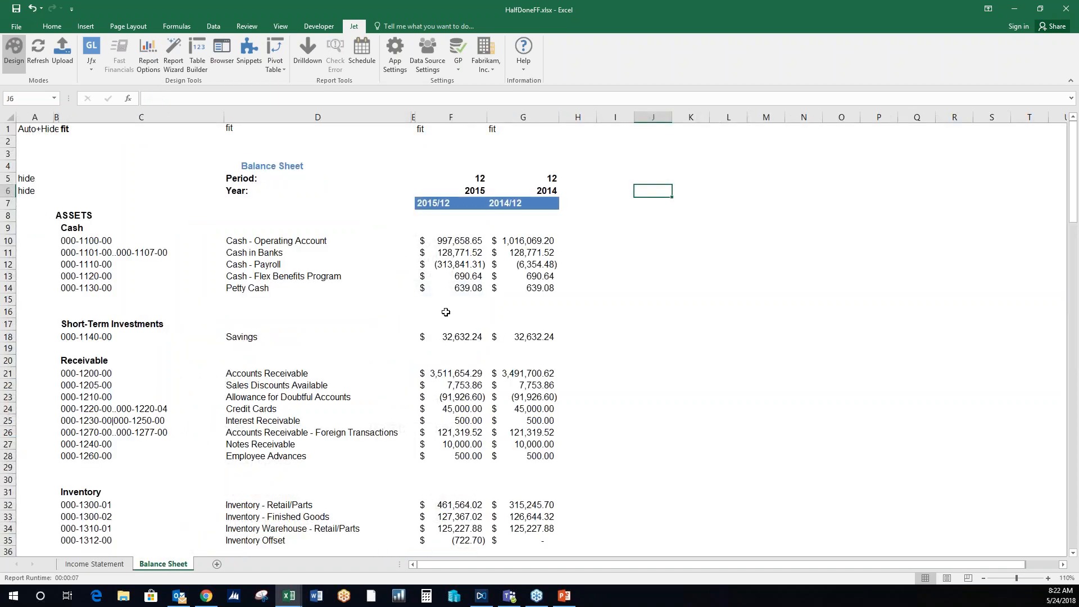
click(467, 240)
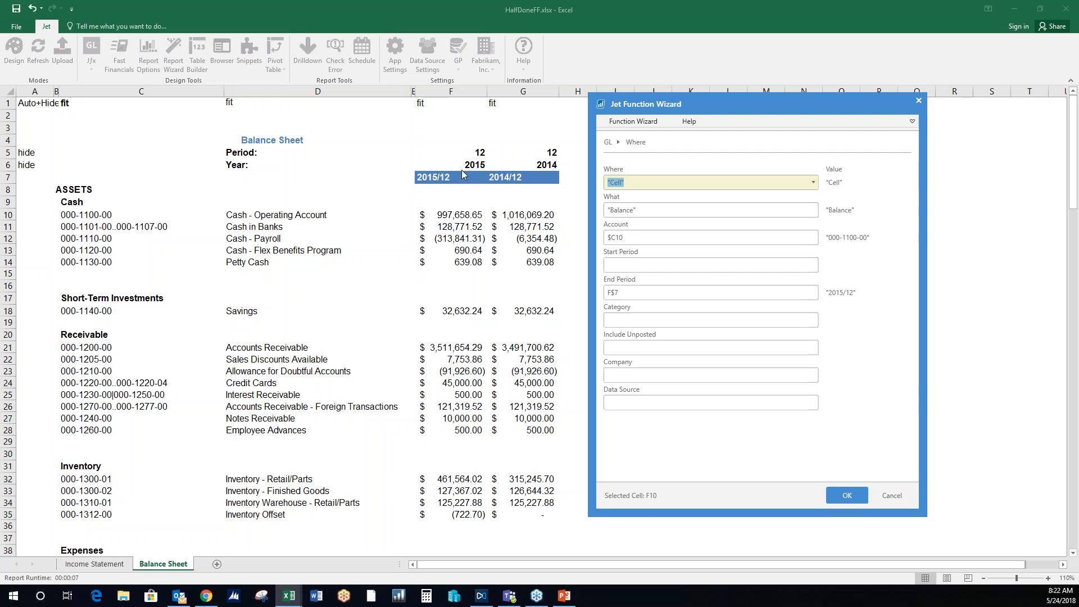
click(856, 498)
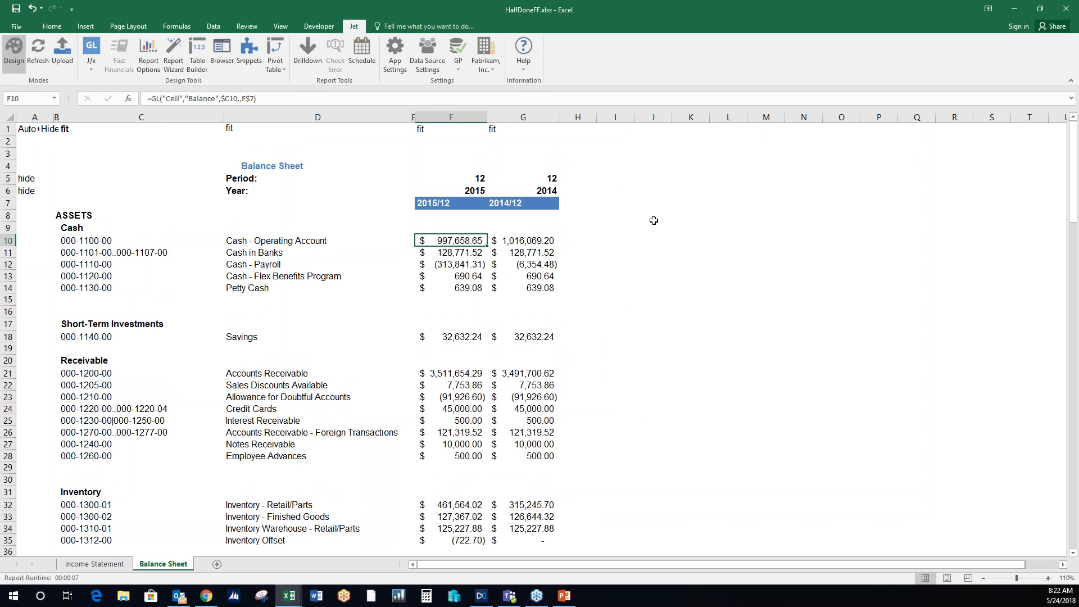
- Copy the Balance Sheet's column G into column H to add another comparison year
click(533, 116)
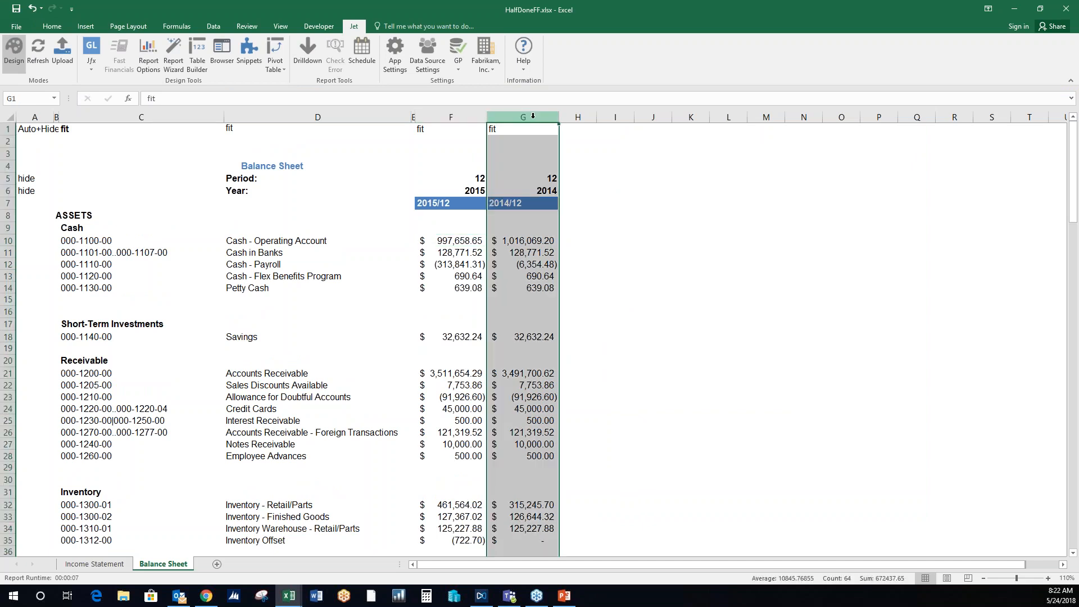
key(ctrl+c)
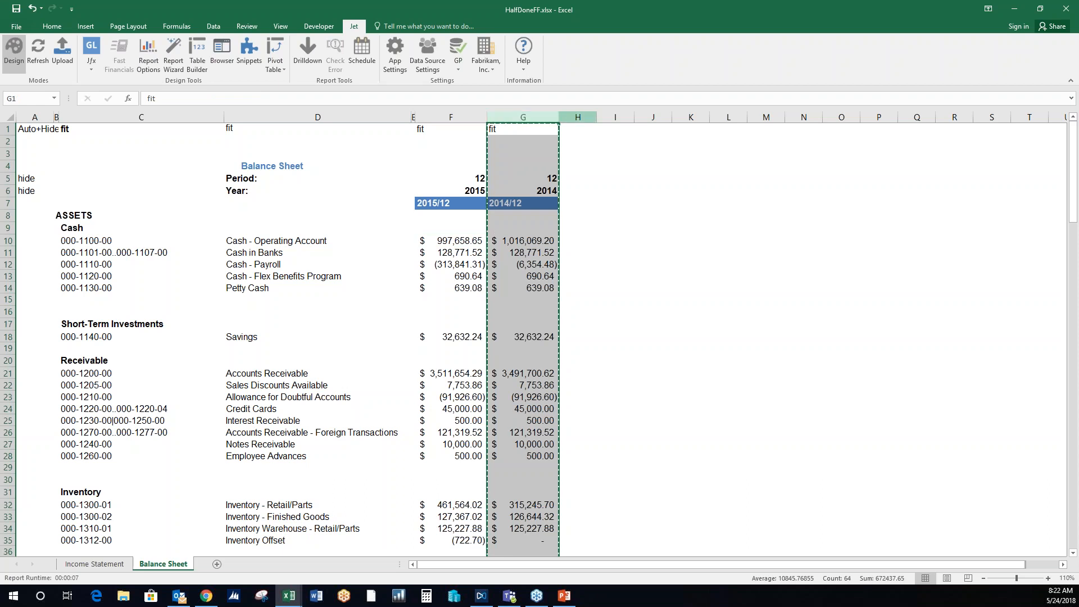
click(578, 116)
key(ctrl+v)
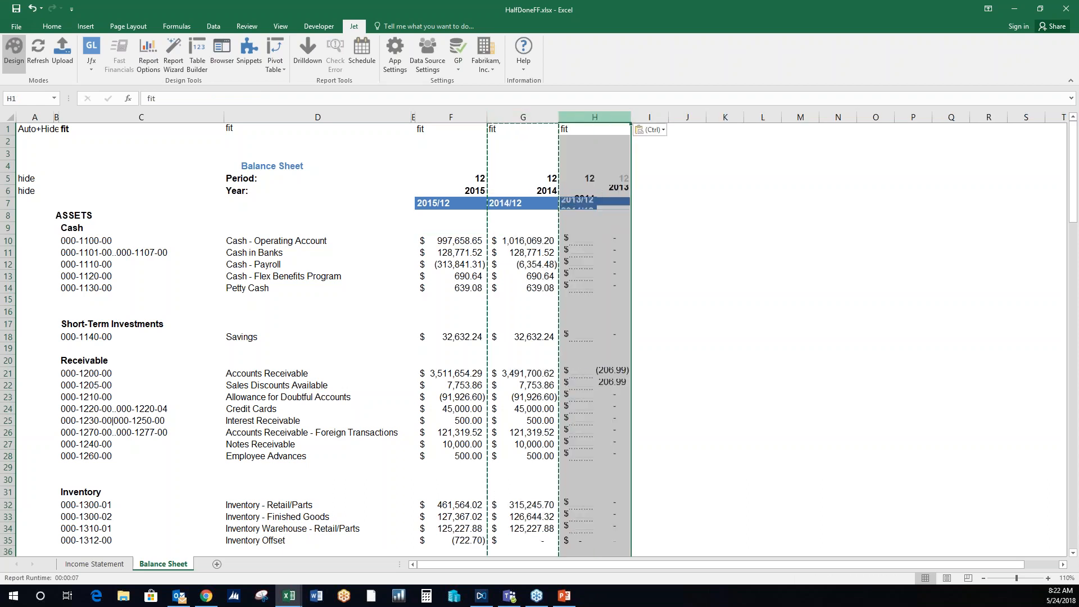
- Set the Balance Sheet's first-column year in F6 to 2016 and review the accounts through Liabilities & Equity
click(465, 191)
text(2016)
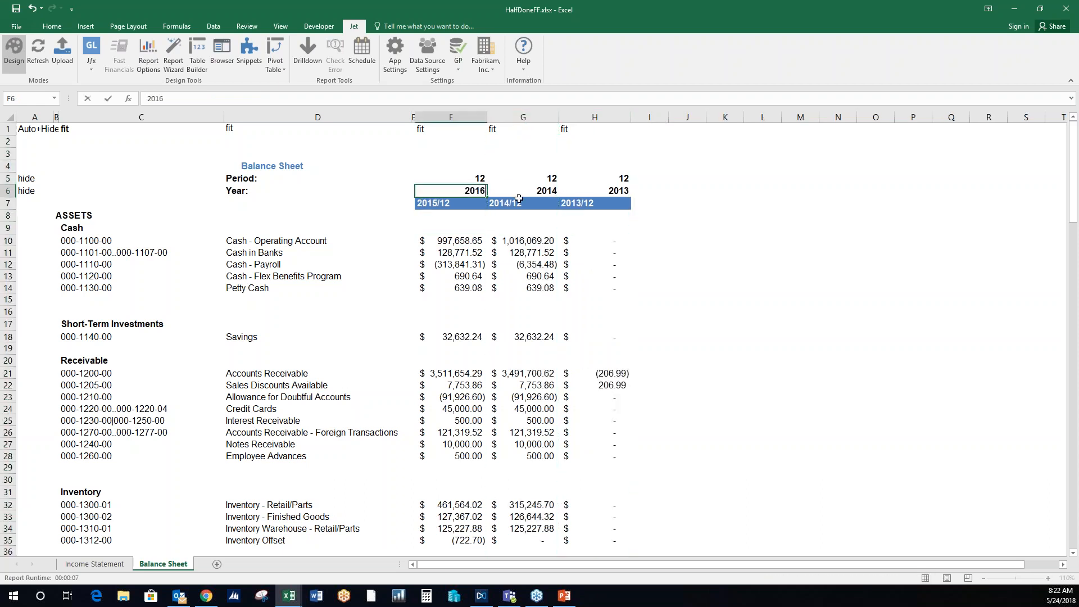
key(ctrl+Return)
key(Down)
scroll(736, 258, down, 12)
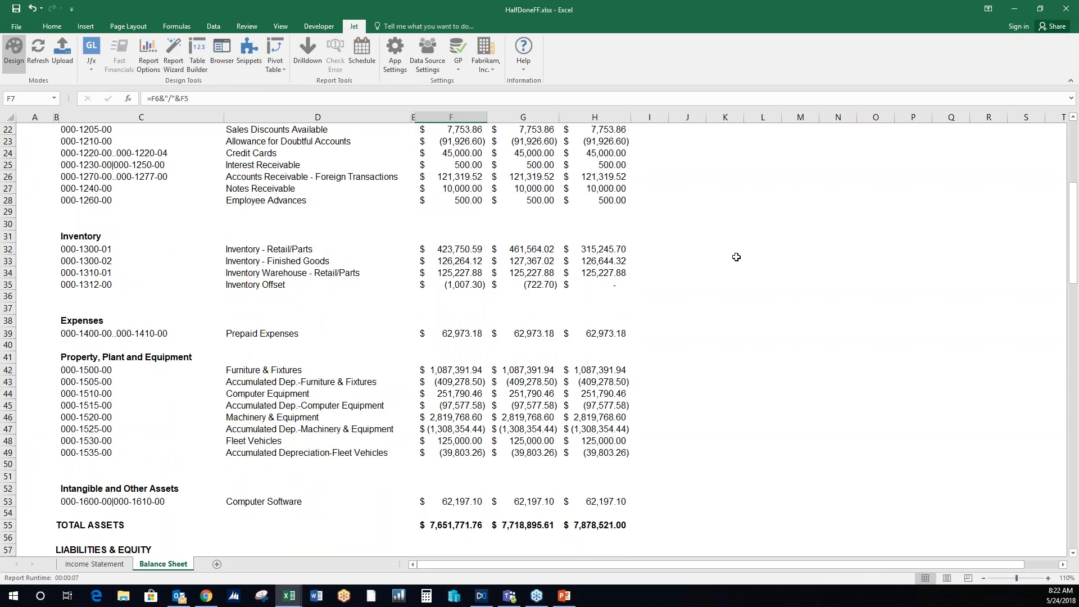
scroll(733, 256, down, 15)
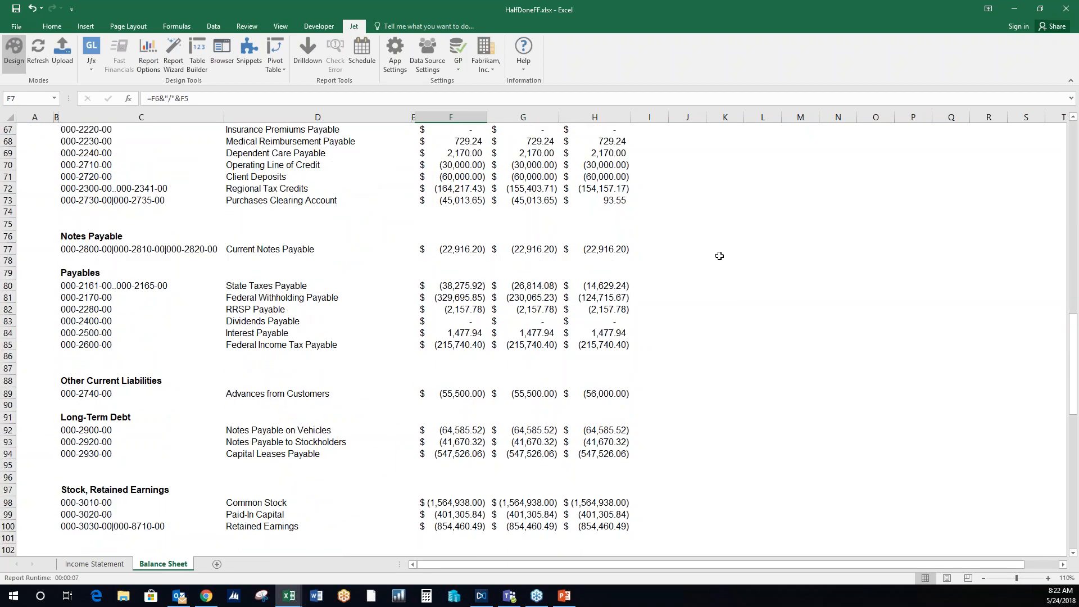
scroll(710, 258, up, 18)
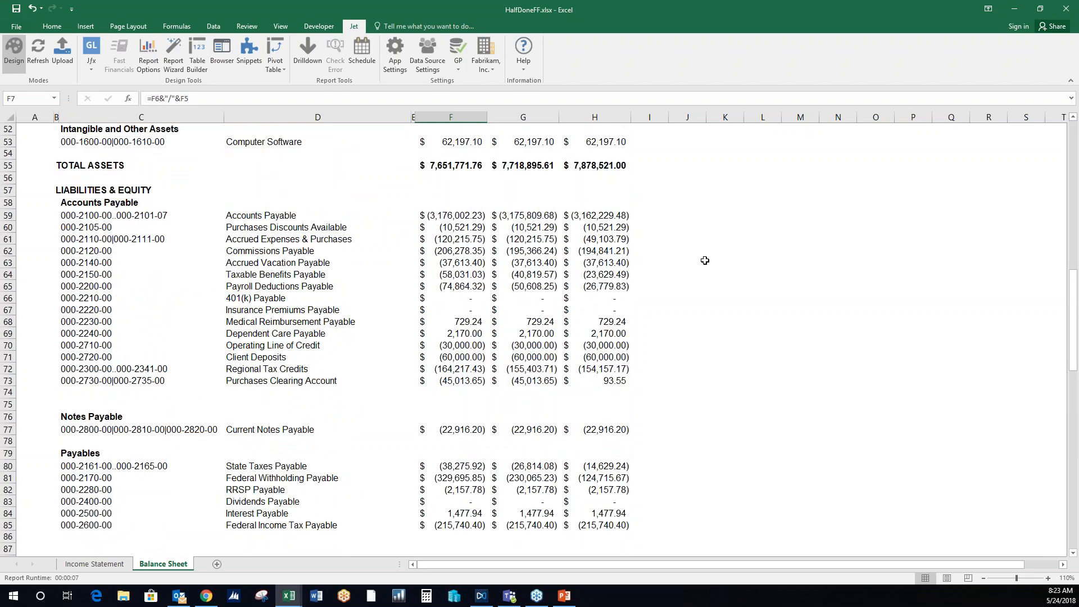
scroll(703, 260, up, 9)
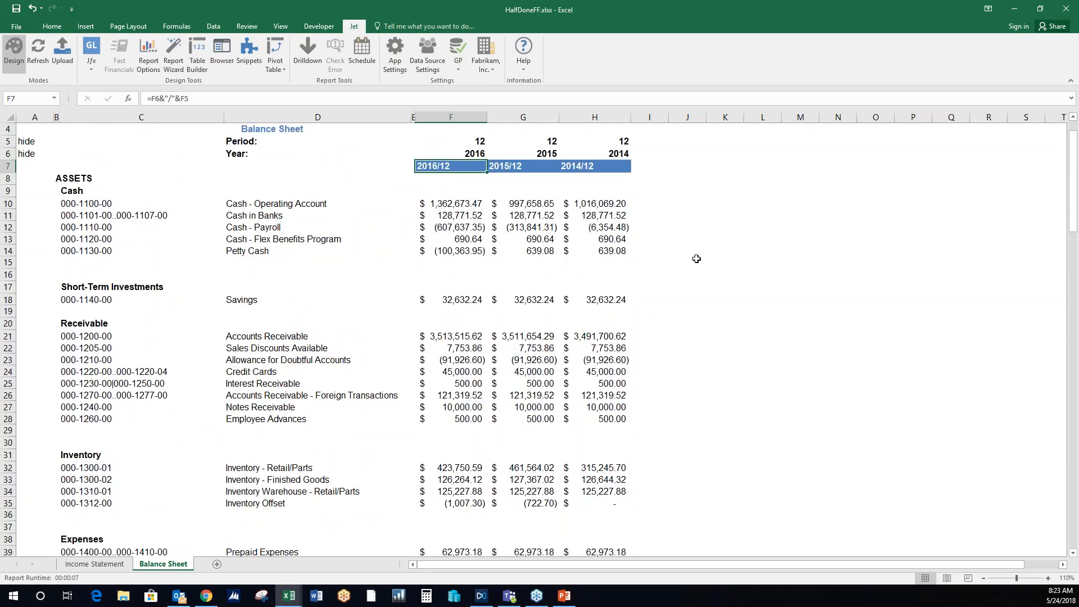
click(725, 228)
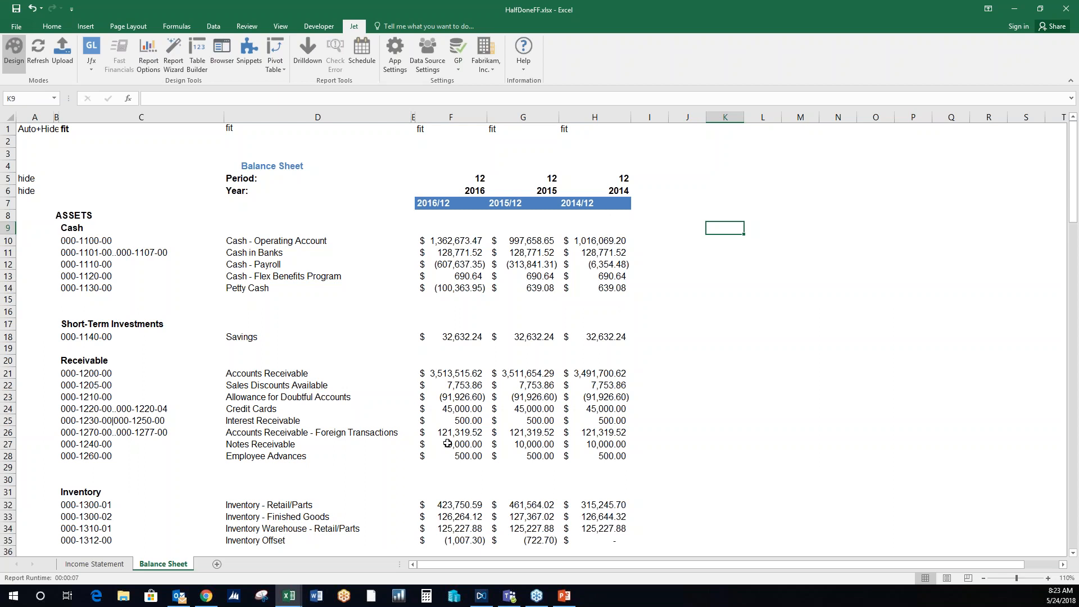
- Switch to Copy of MonthlyReportingUpdated.xlsx and compare the Current Month and YTD P&L sheet with Current Month and YTD P&L2
mouse_move(287, 604)
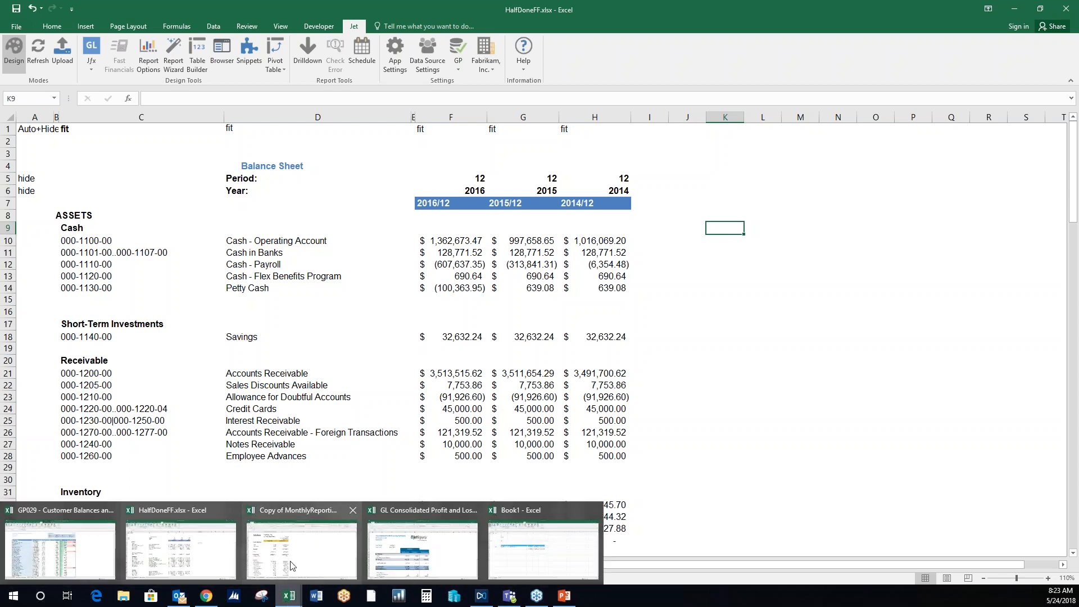
click(302, 548)
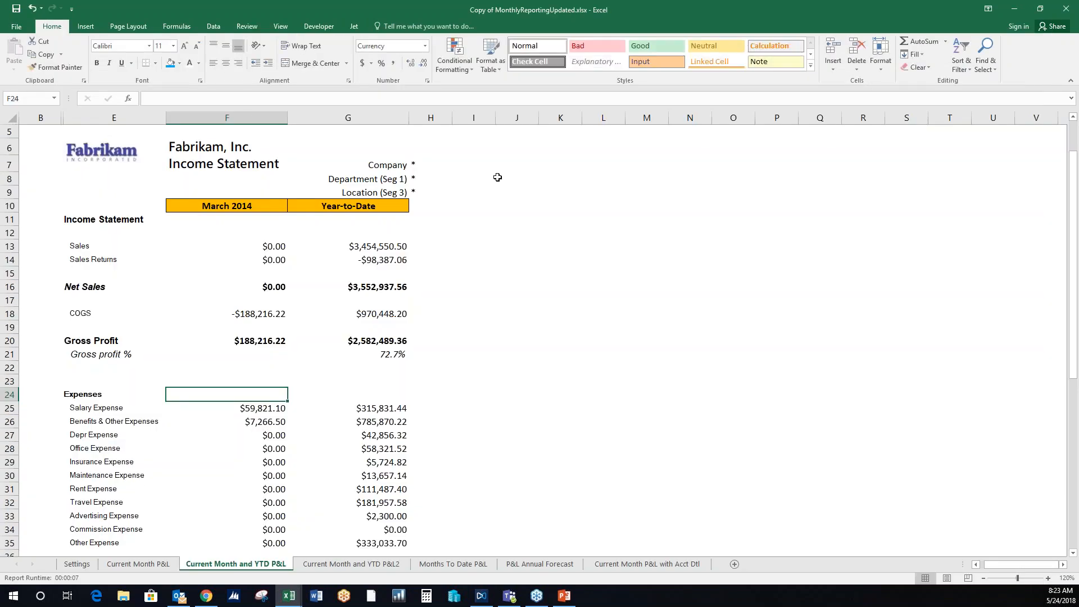
click(354, 27)
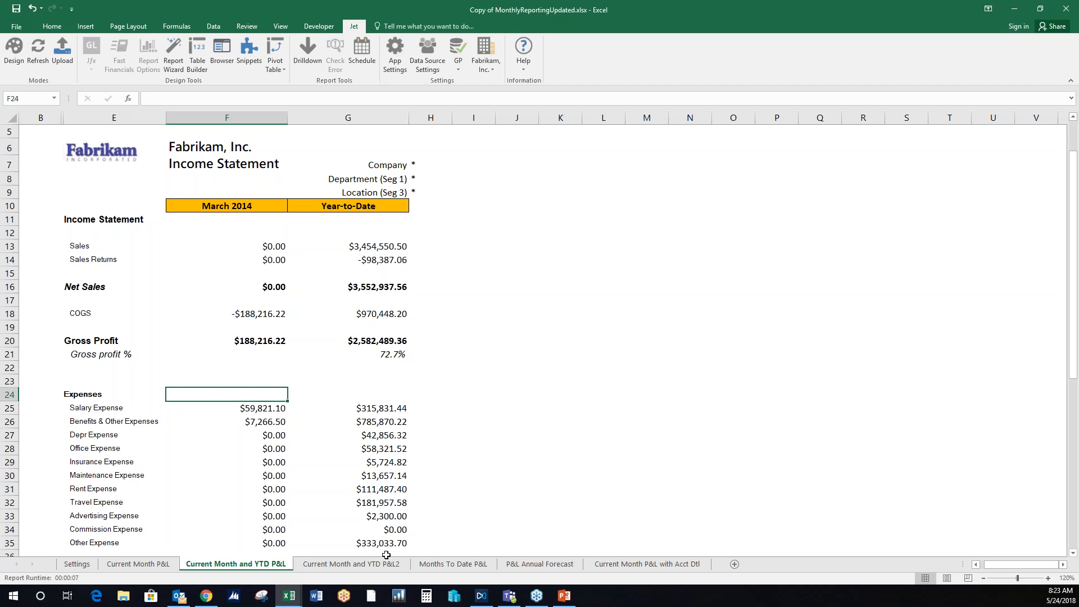
click(375, 565)
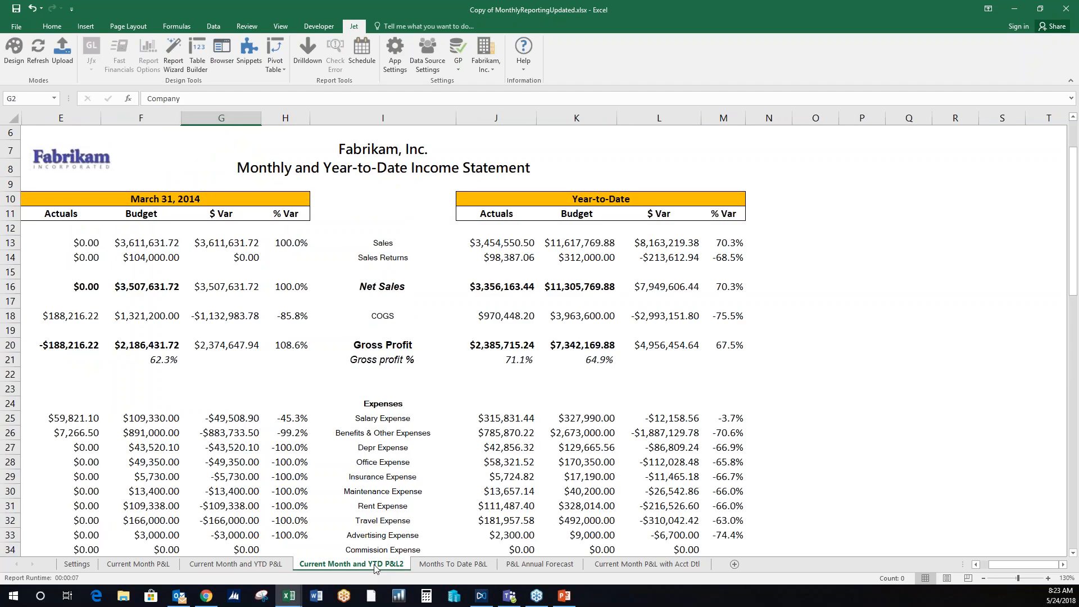
click(270, 566)
click(546, 327)
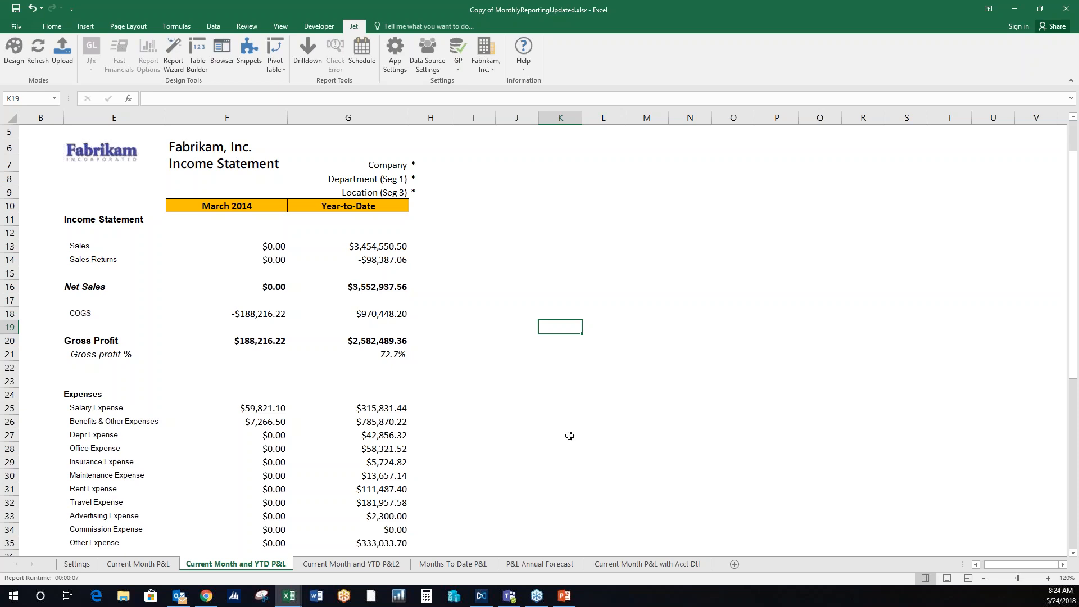
- Examine the Company, Department and Location filters on the Current Month and YTD P&L and try to refresh the report
drag(345, 158, 433, 193)
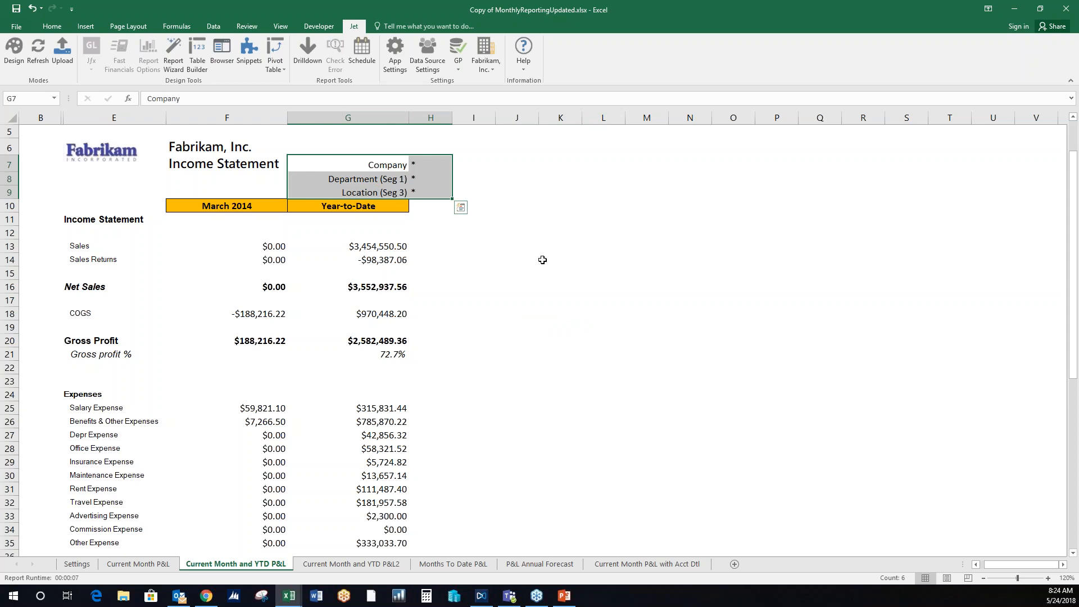
click(538, 271)
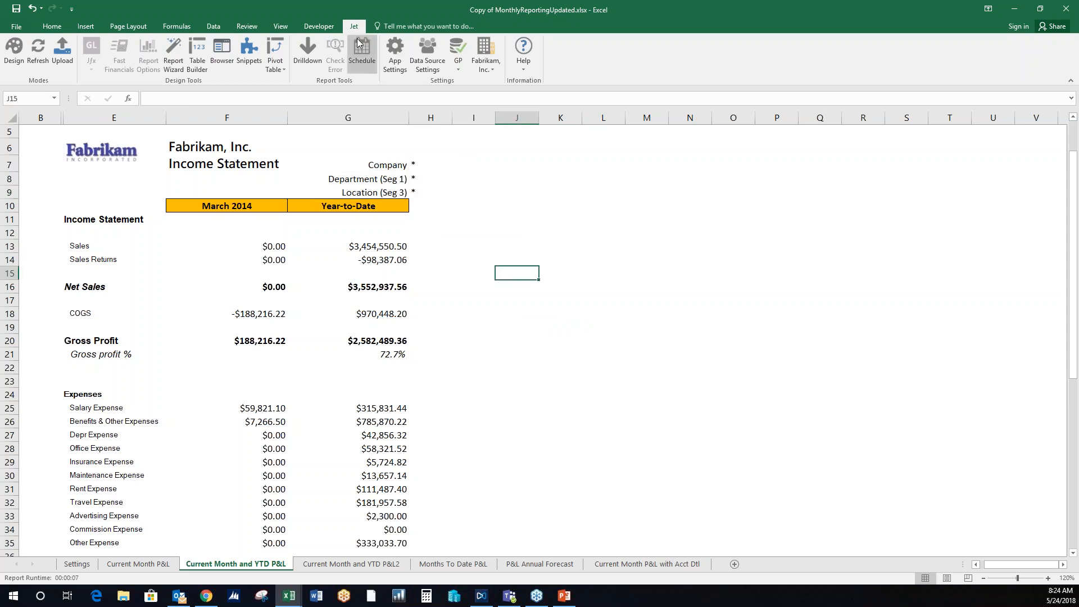
click(43, 61)
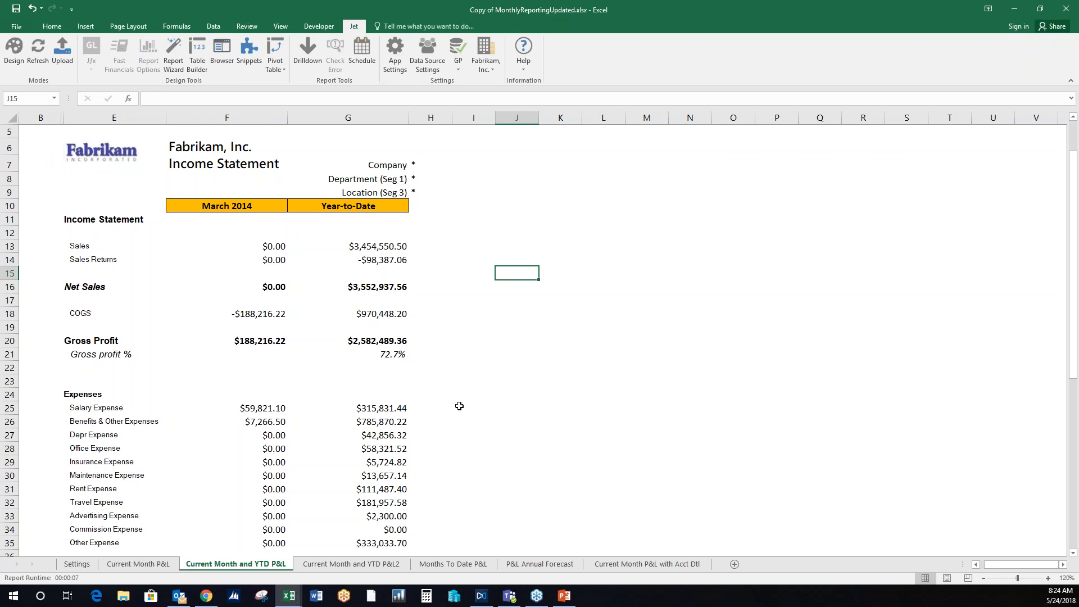
- Examine the report filters, fiscal year and current period on the Settings sheet
click(90, 565)
drag(93, 195, 175, 186)
click(303, 197)
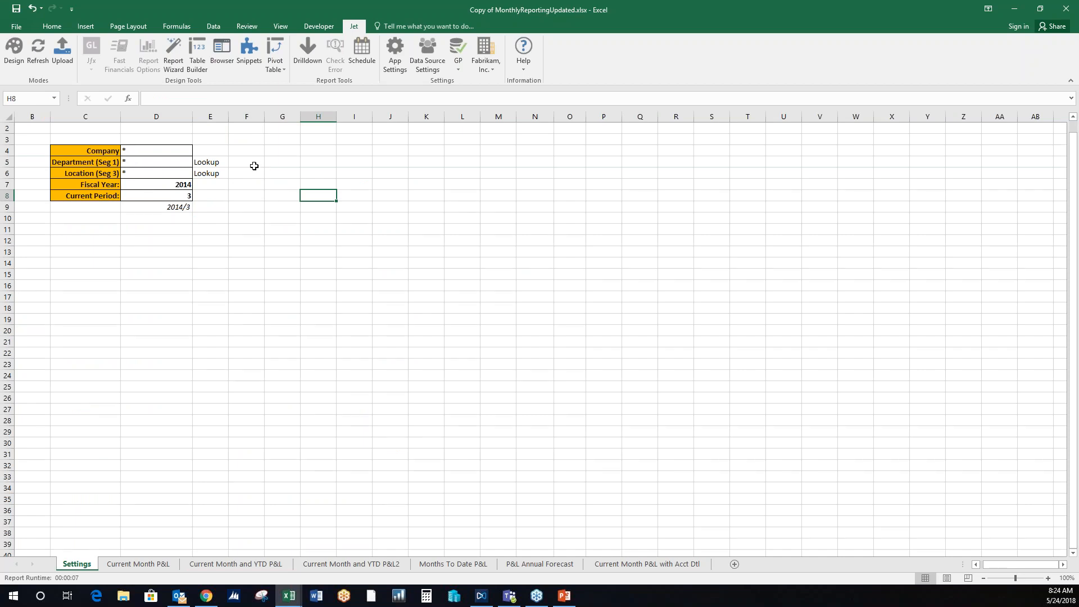
- Look through the Current Month P&L, Current Month and YTD P&L, P&L2 and P&L Annual Forecast sheets
click(157, 568)
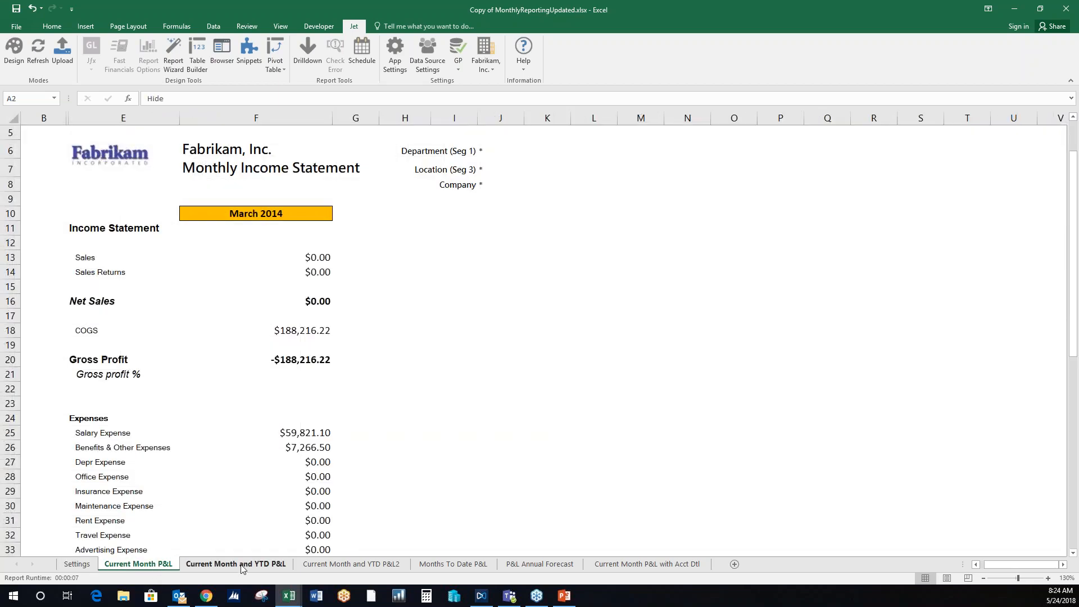
click(236, 565)
click(375, 564)
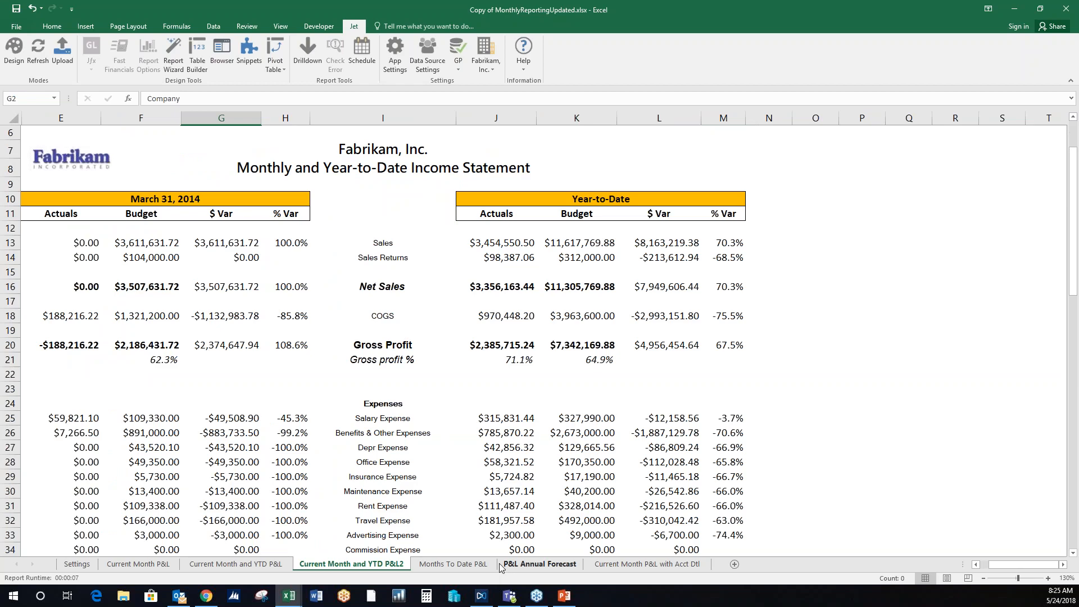
click(539, 564)
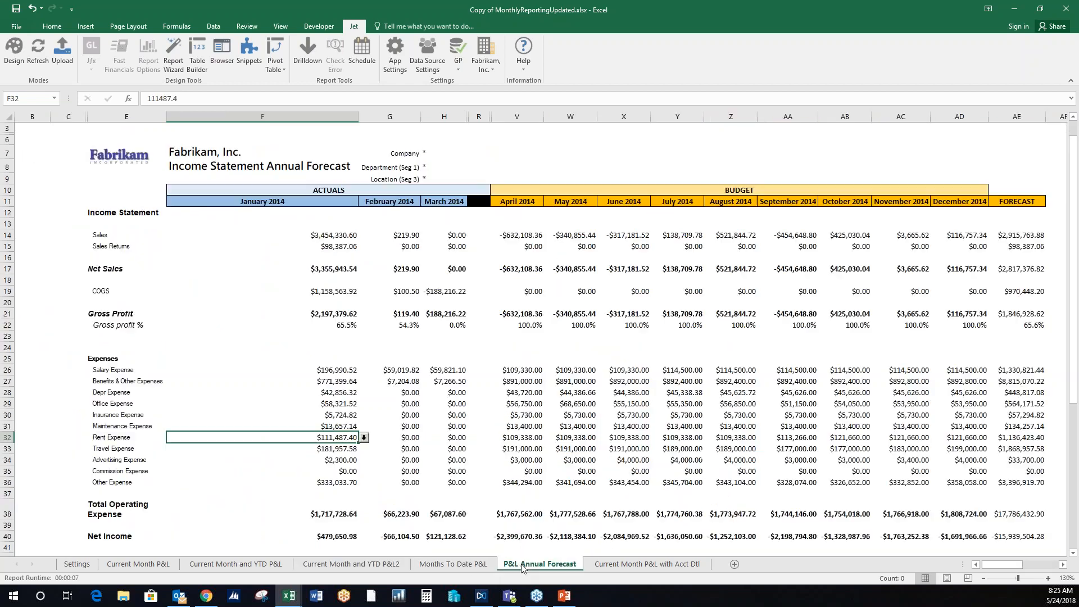
click(621, 148)
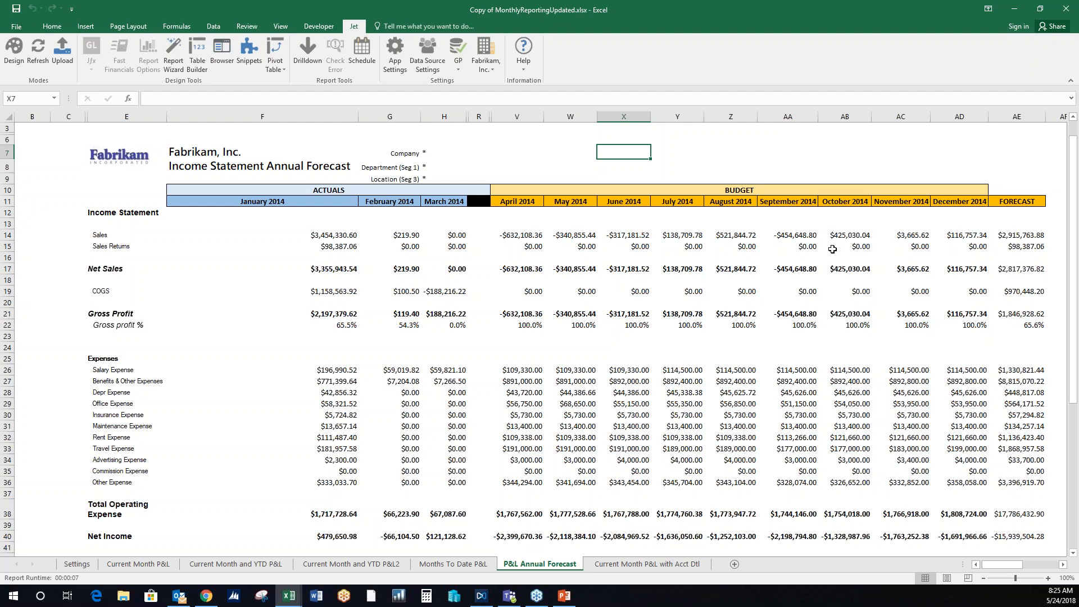
- Put the P&L Annual Forecast in Design mode and examine the GL budget function for February 2014 Sales in cell T14
click(16, 58)
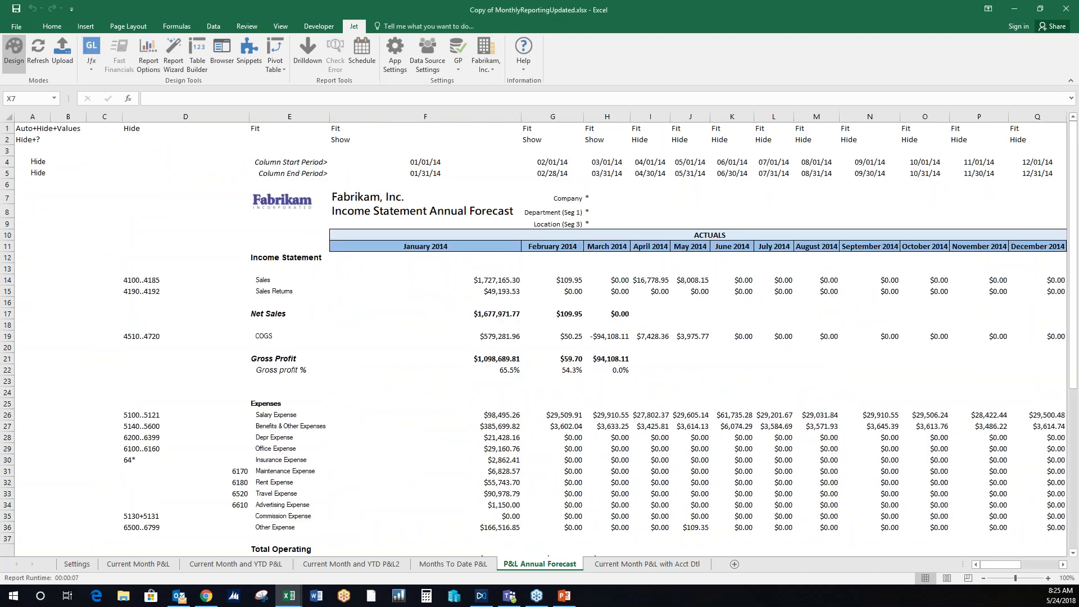
drag(1015, 565, 1022, 568)
click(585, 277)
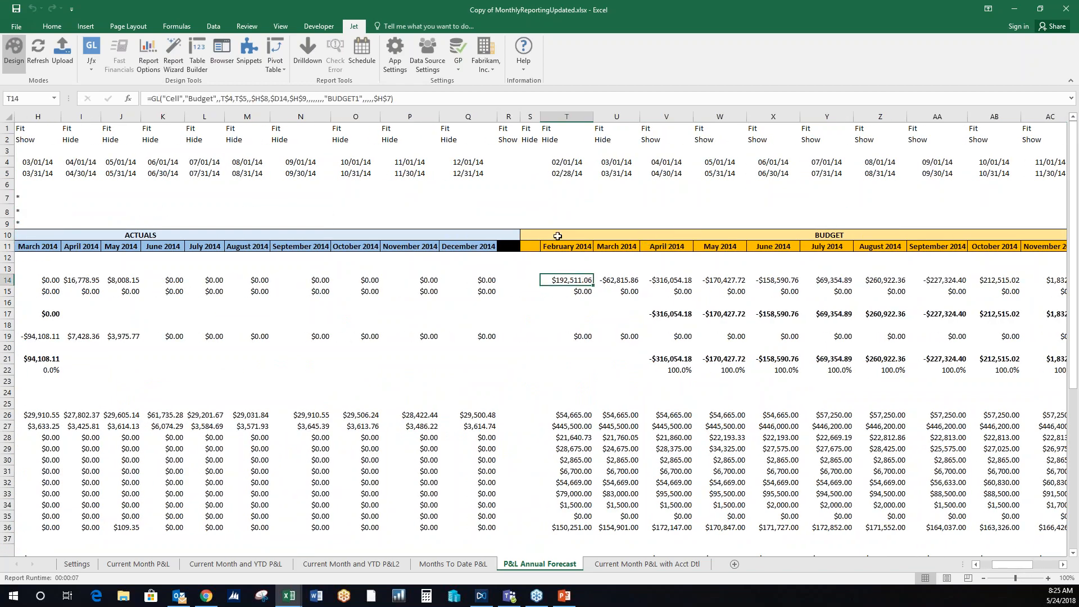
click(90, 44)
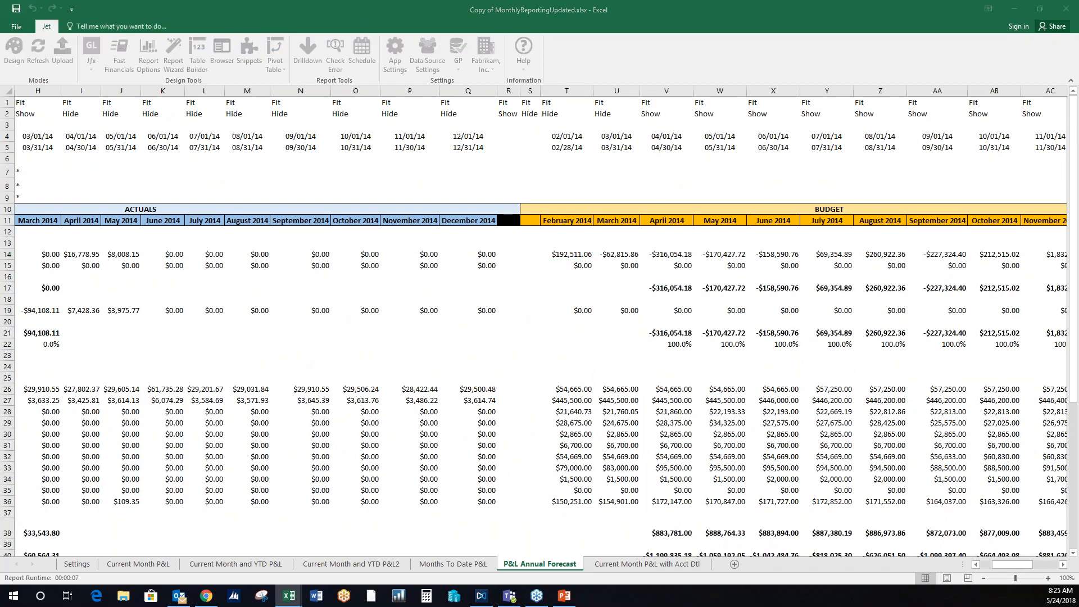
mouse_move(743, 104)
mouse_down()
mouse_move(814, 86)
mouse_move(744, 99)
mouse_move(753, 100)
mouse_up()
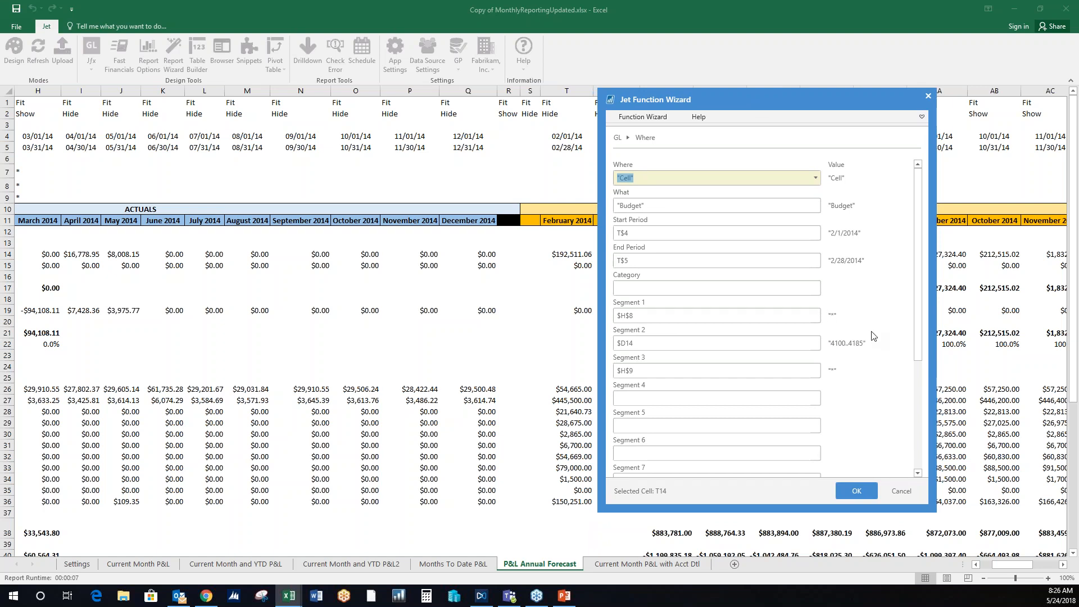
scroll(873, 335, down, 6)
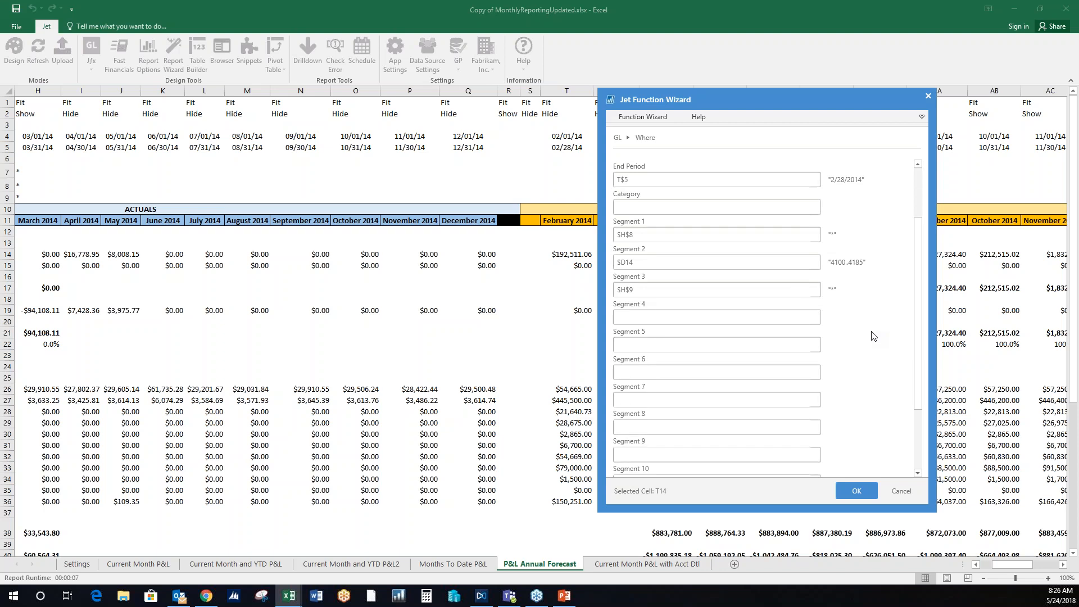
scroll(873, 336, down, 1)
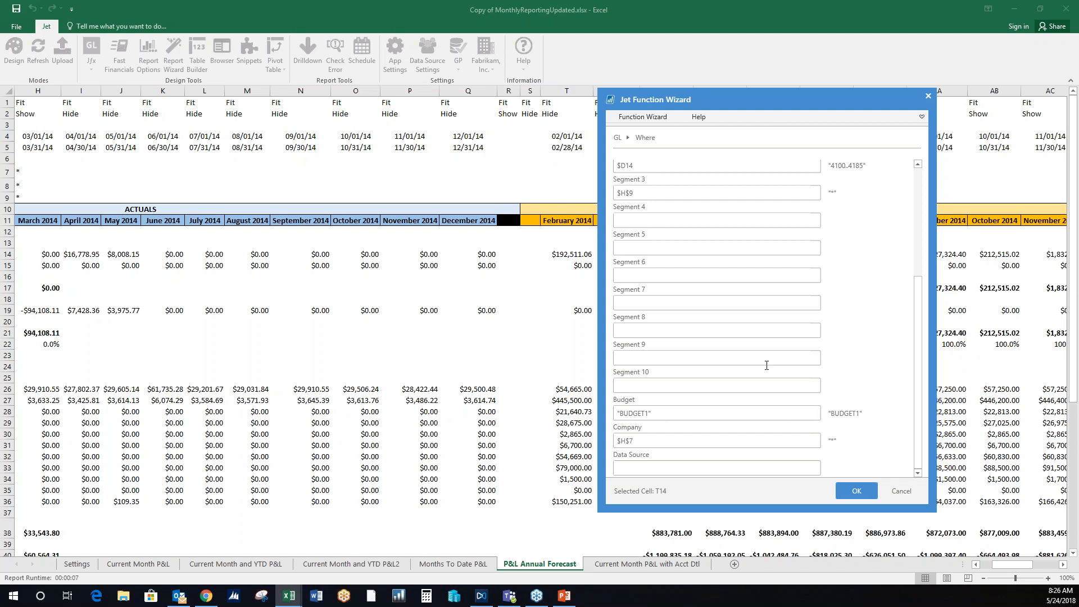
click(901, 490)
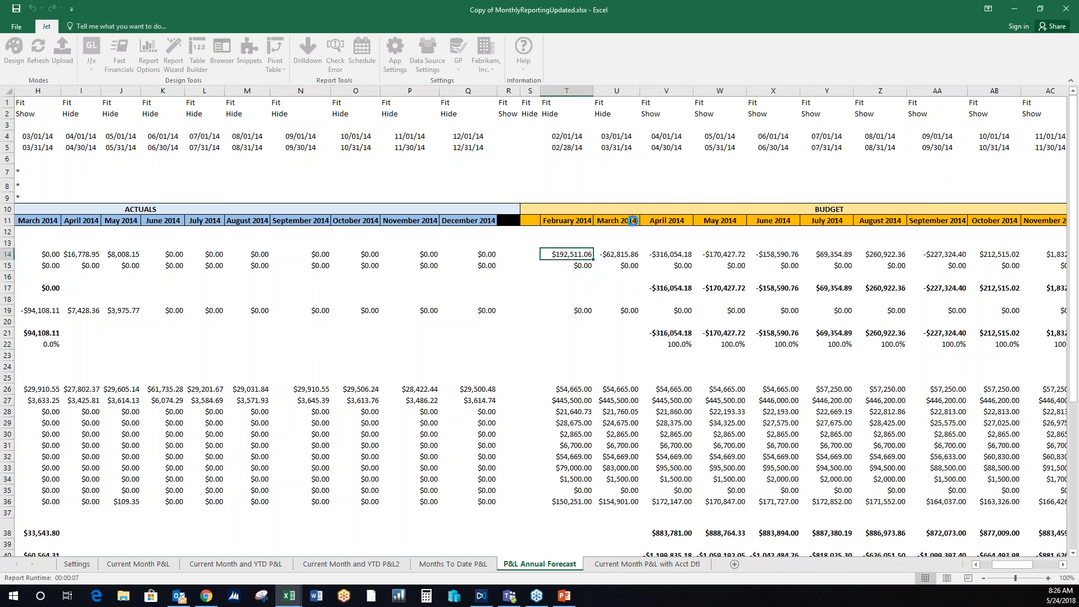
click(584, 195)
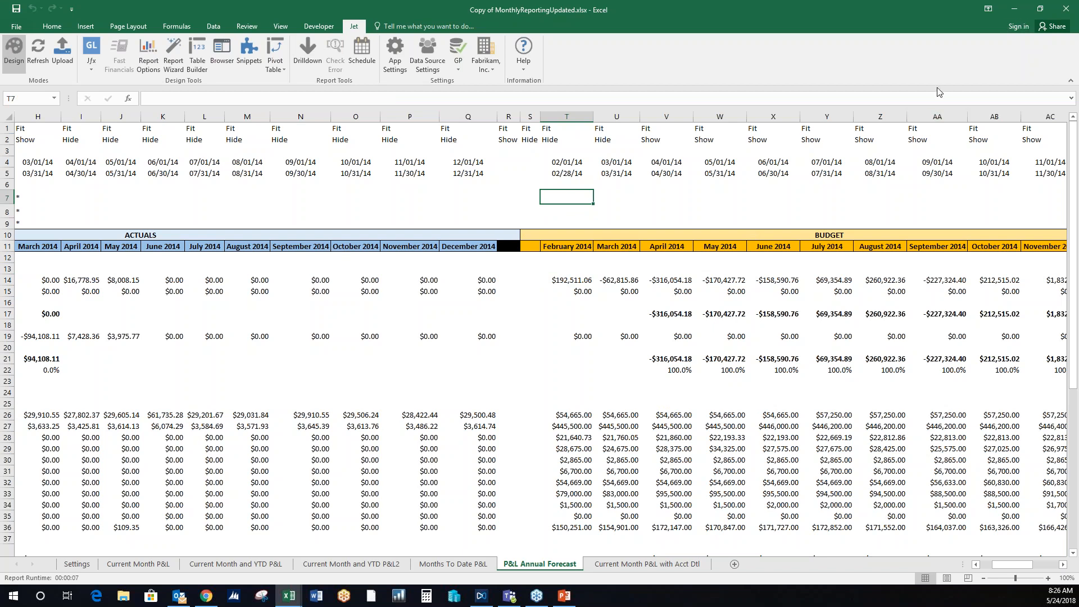
click(623, 199)
- Create a new blank workbook and select cell C5
key(ctrl+n)
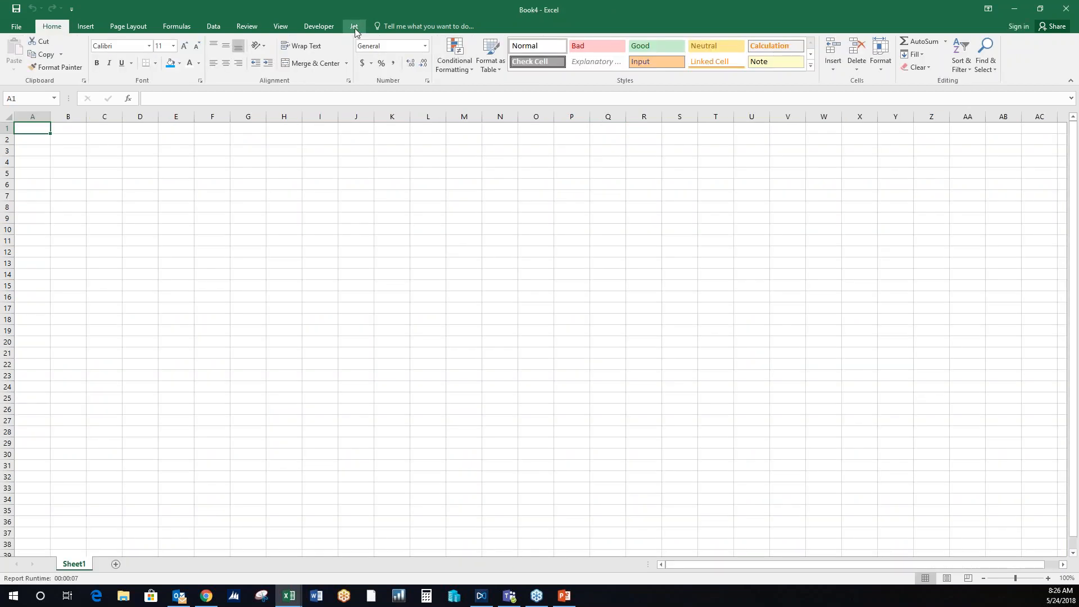
click(355, 28)
click(147, 206)
click(115, 176)
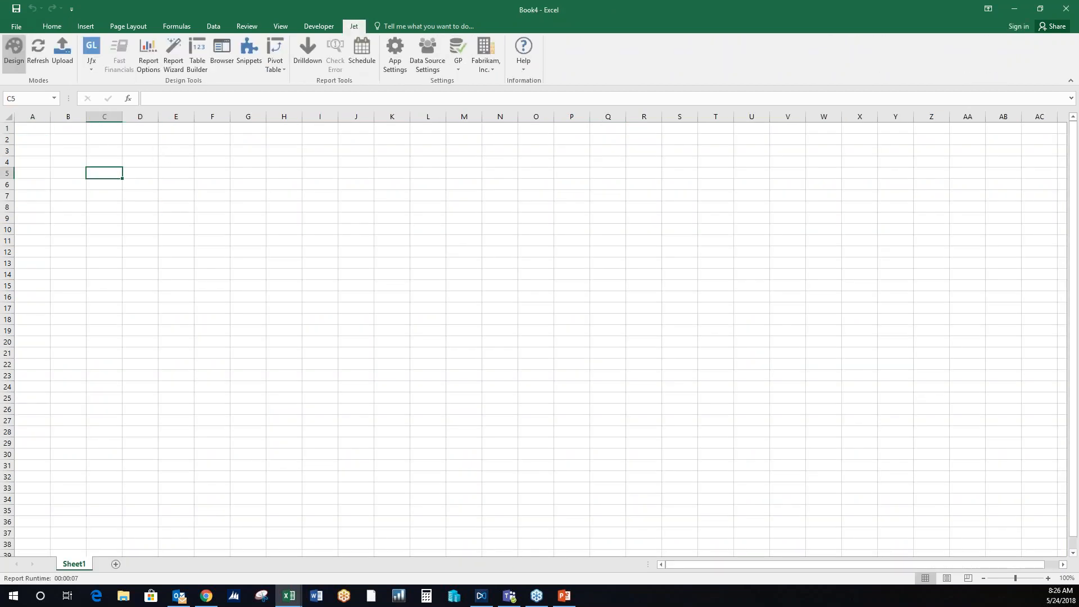
- Switch to GP029 - Customer Balances and Credit Limits.xlsx, try filtering the balances by two individual salespeople, and clear the salesperson filter
click(288, 600)
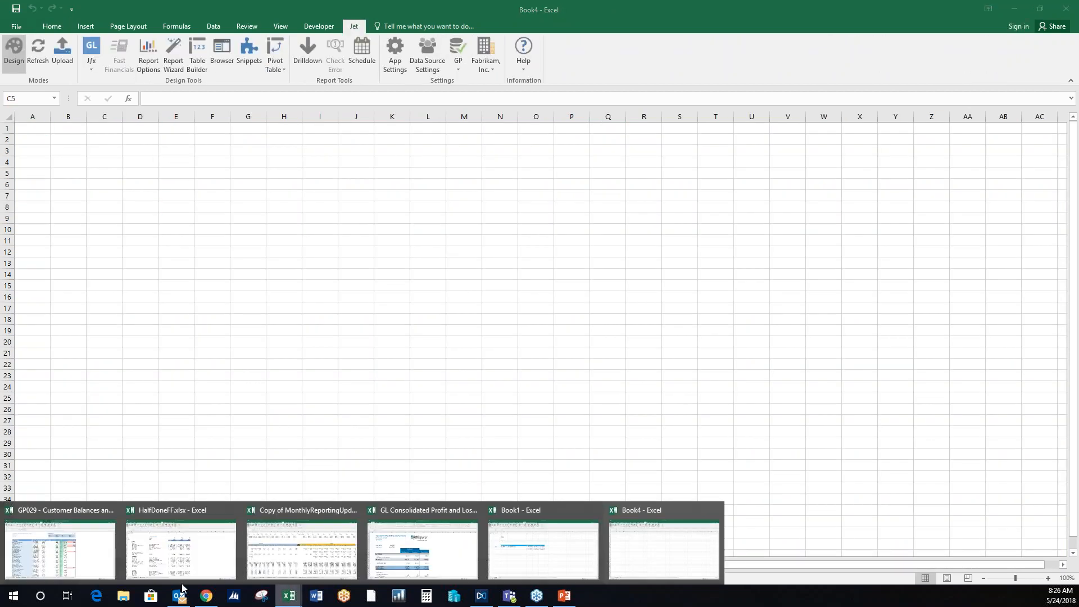
click(60, 545)
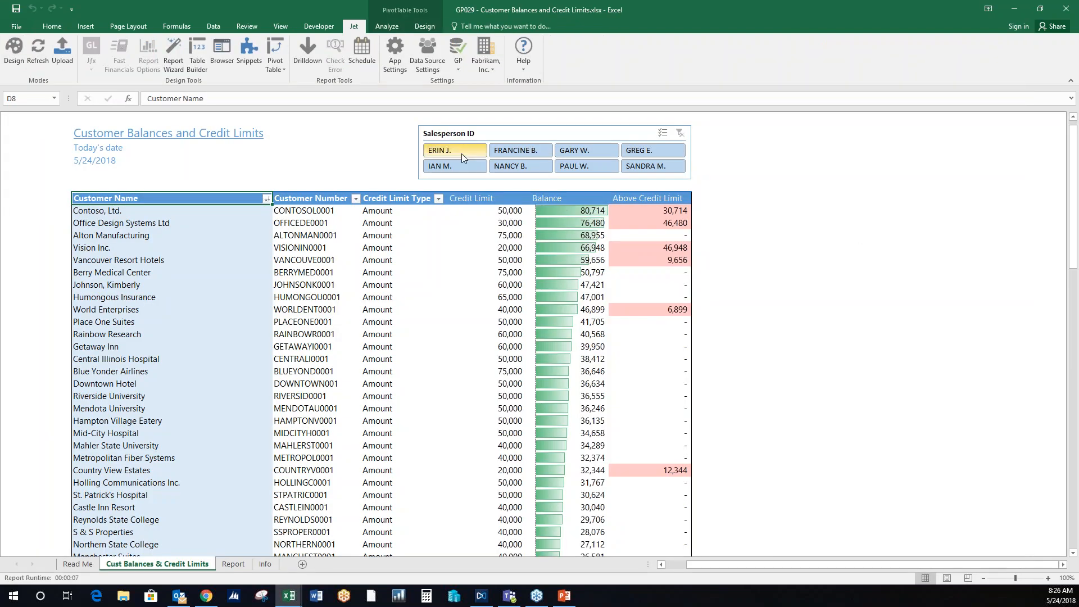
click(809, 259)
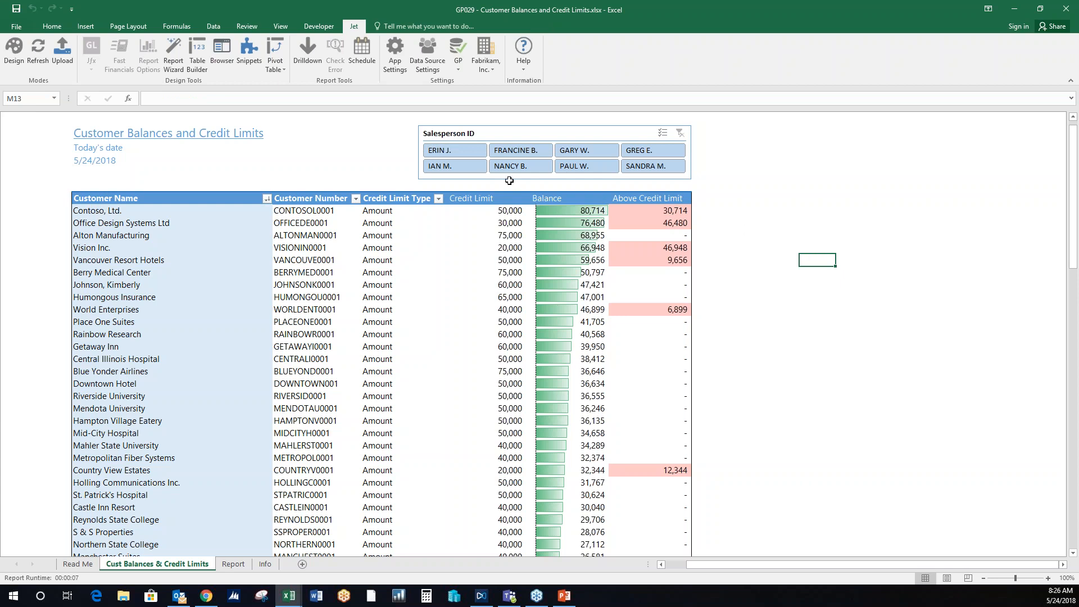
click(447, 151)
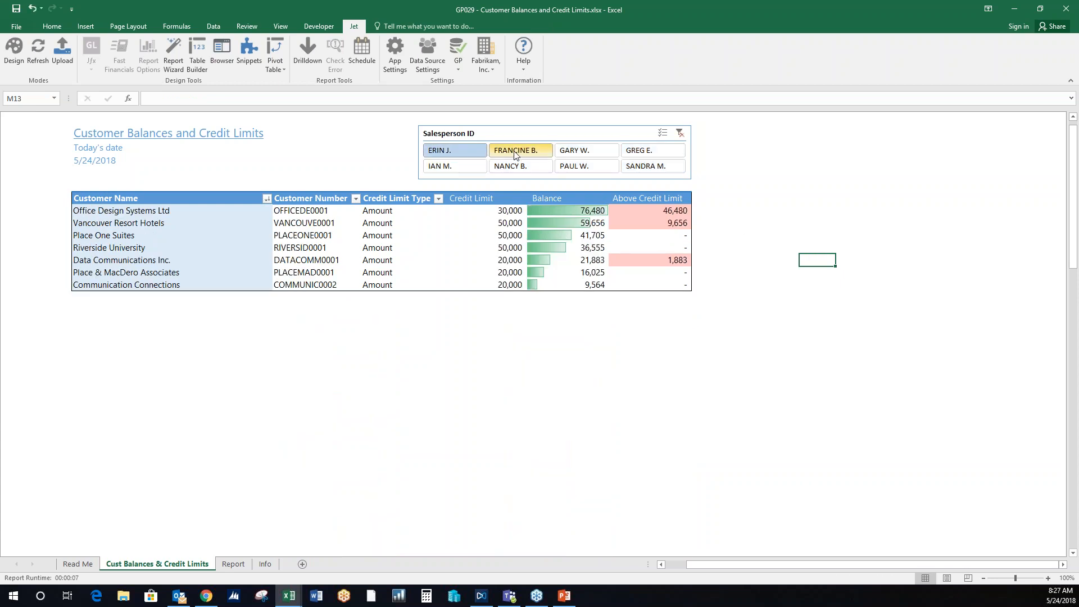
click(595, 168)
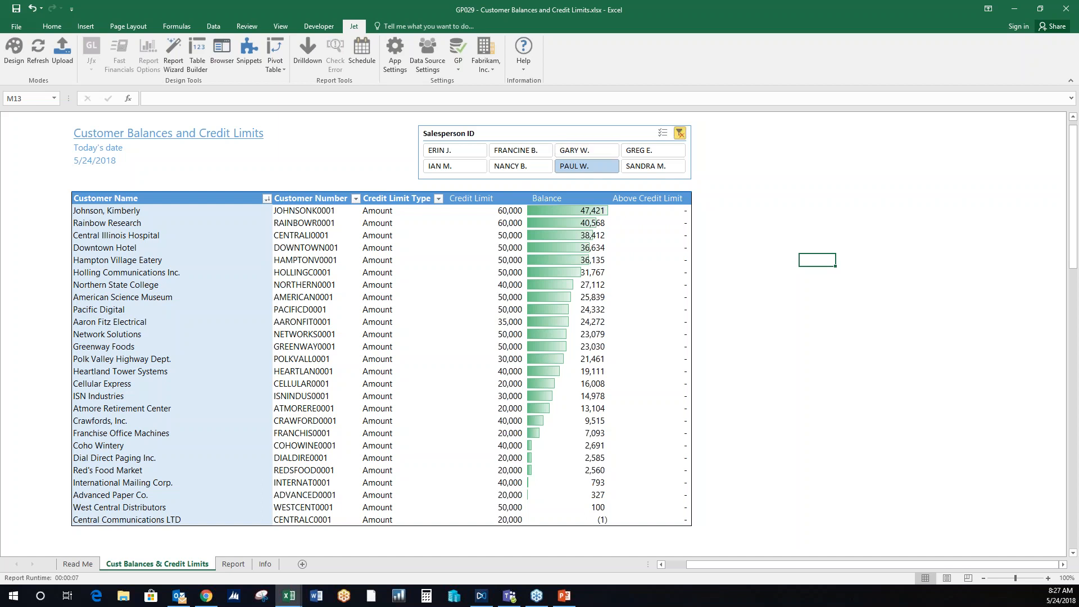
click(680, 134)
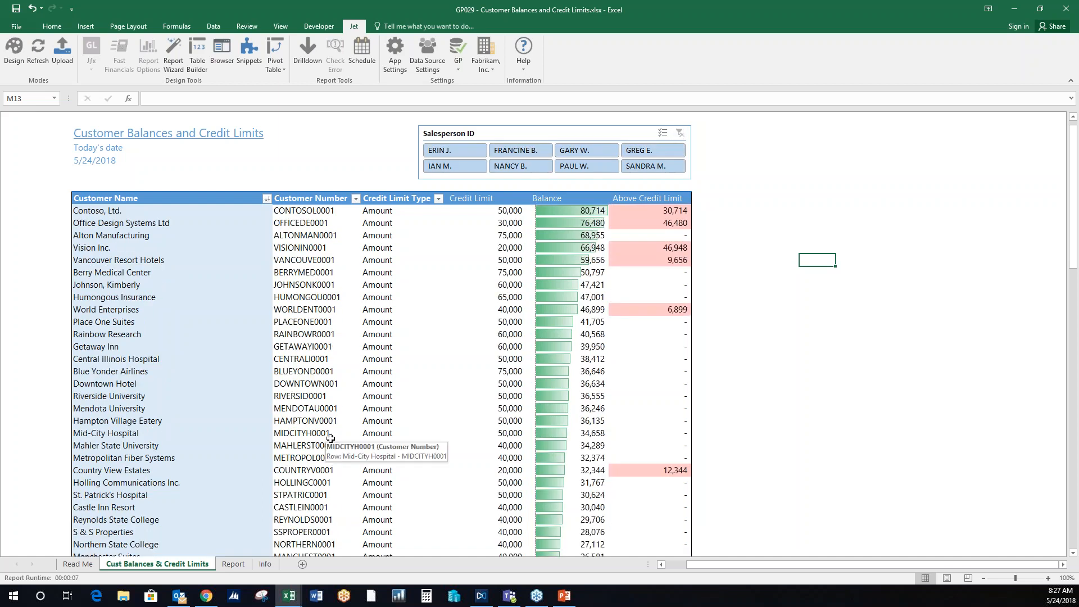
- Examine the customer table and its filters at a larger zoom on the Report sheet, and return to the Cust Balances & Credit Limits sheet
click(234, 564)
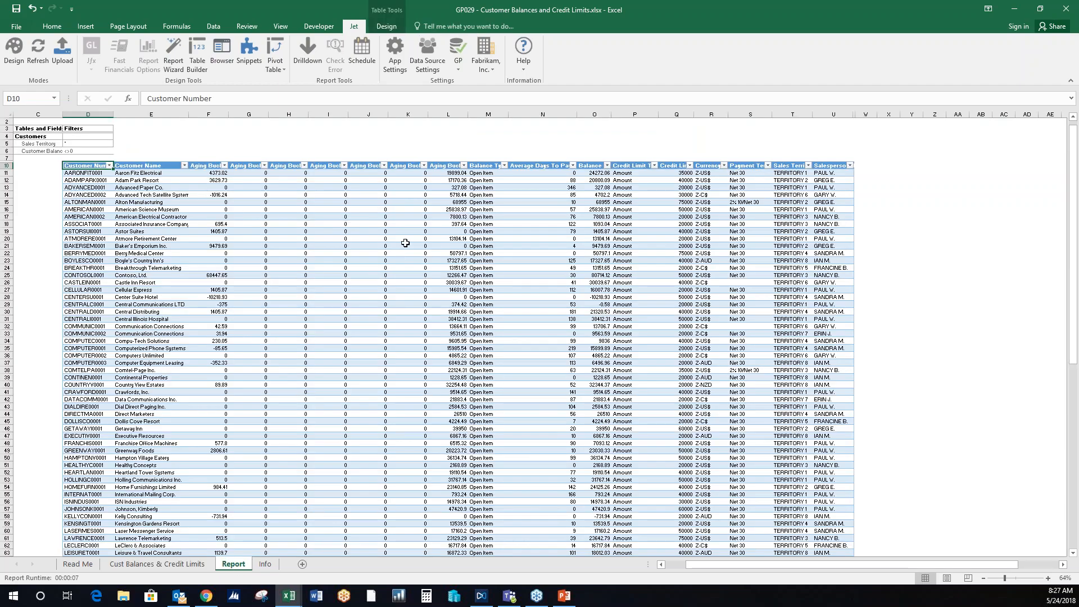
click(1048, 579)
click(1048, 579)
click(1048, 579)
click(1047, 579)
click(1047, 578)
scroll(442, 450, up, 2)
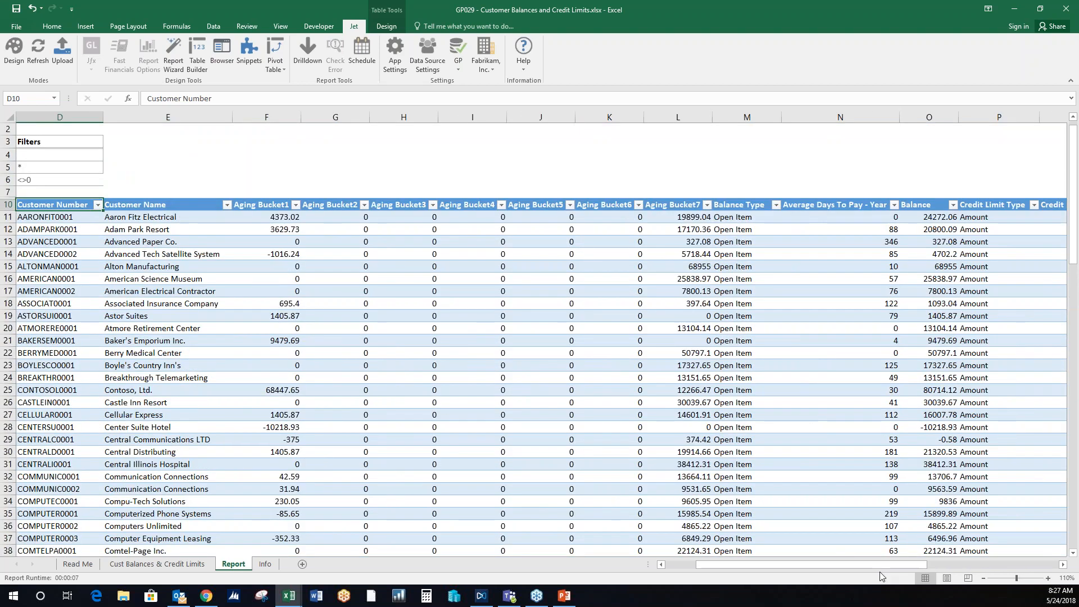
drag(881, 566, 862, 565)
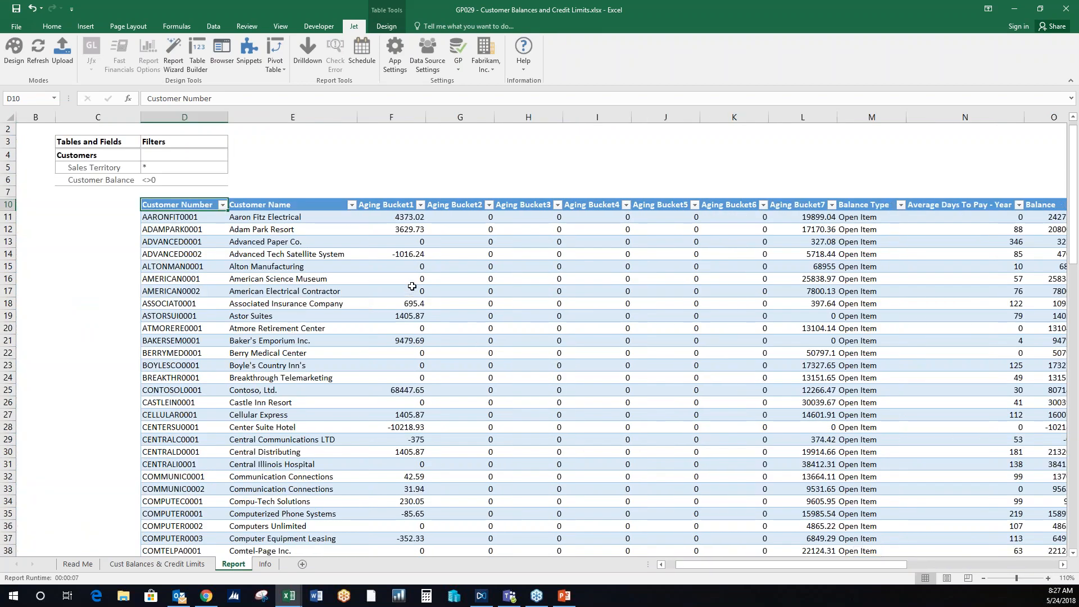
click(158, 564)
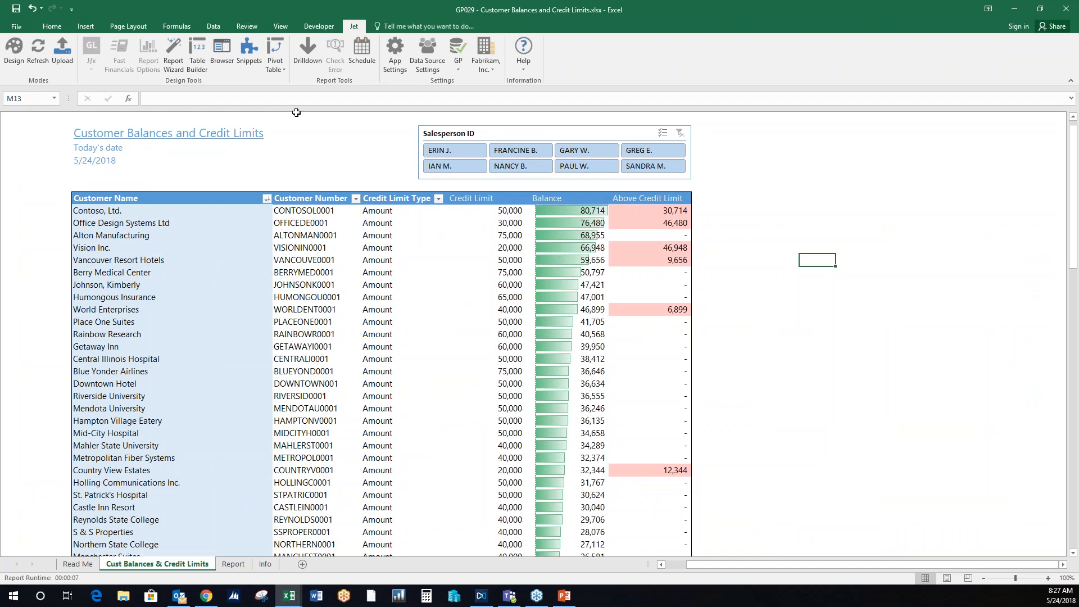
- Create a new blank workbook and open the Jet Table Builder
key(ctrl+n)
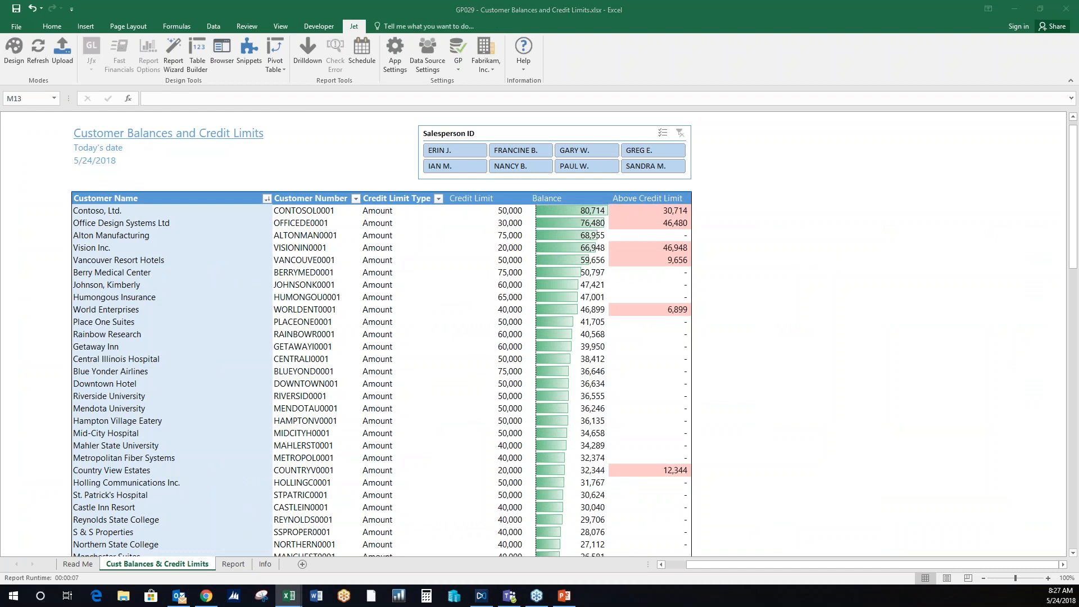
click(114, 184)
click(118, 164)
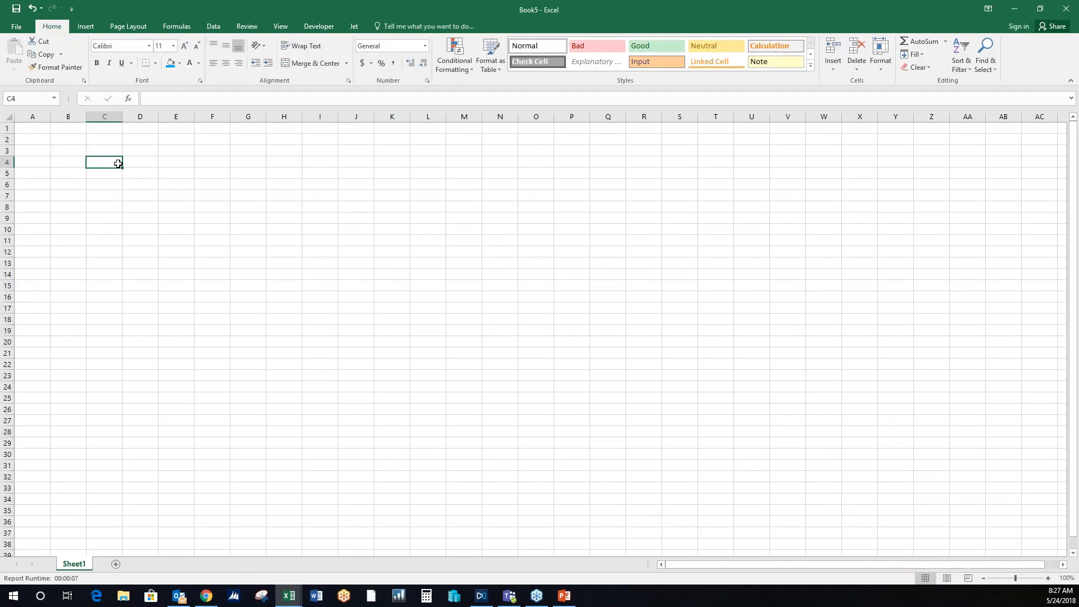
click(143, 163)
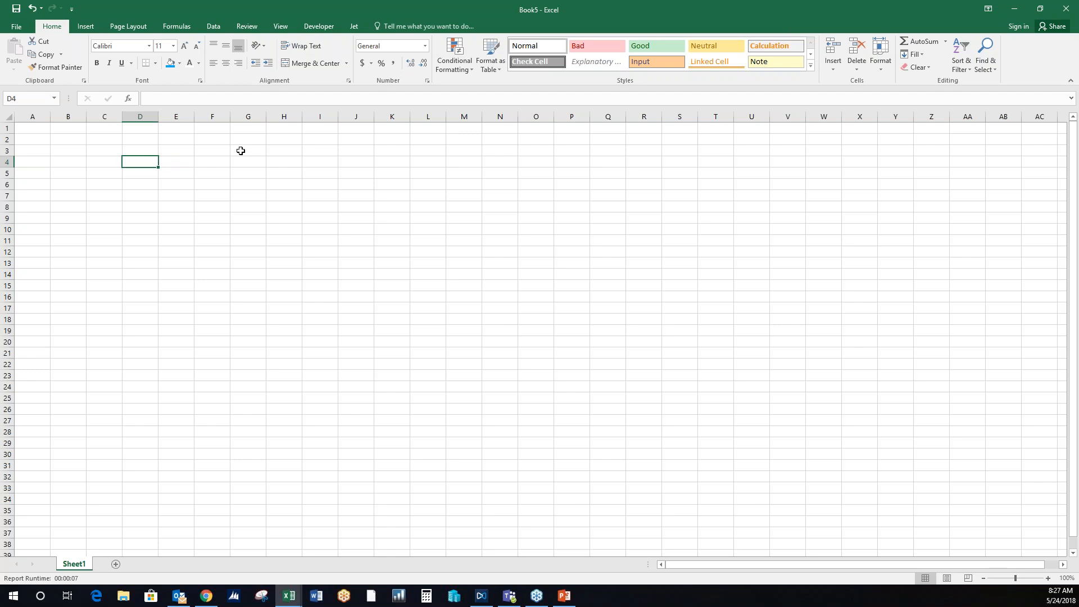
click(349, 27)
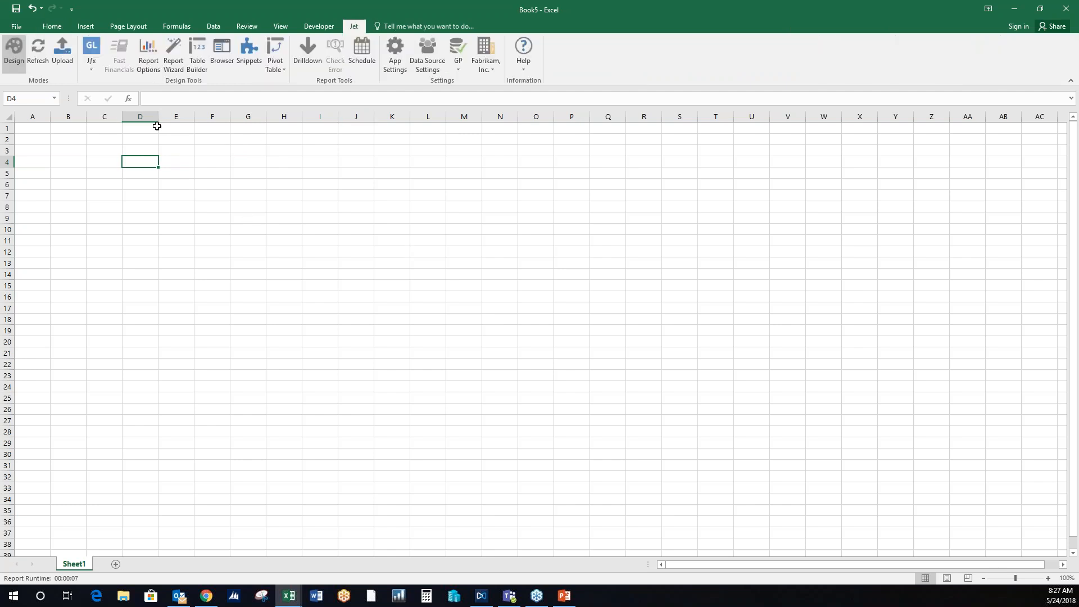
click(202, 63)
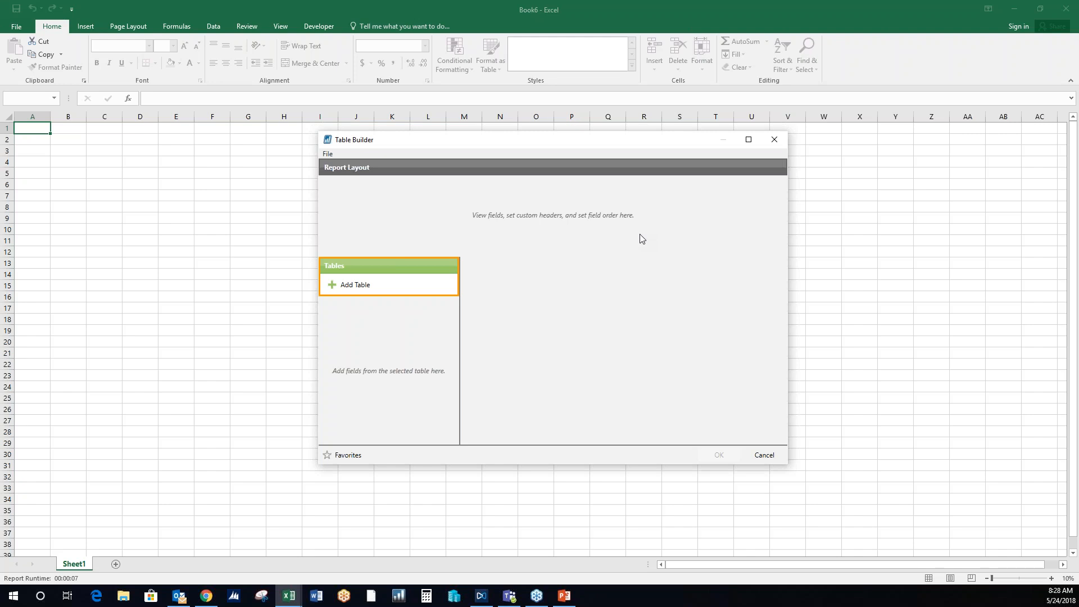
- Browse the tables and views that can be added to the report layout and search them for "jet"
click(359, 287)
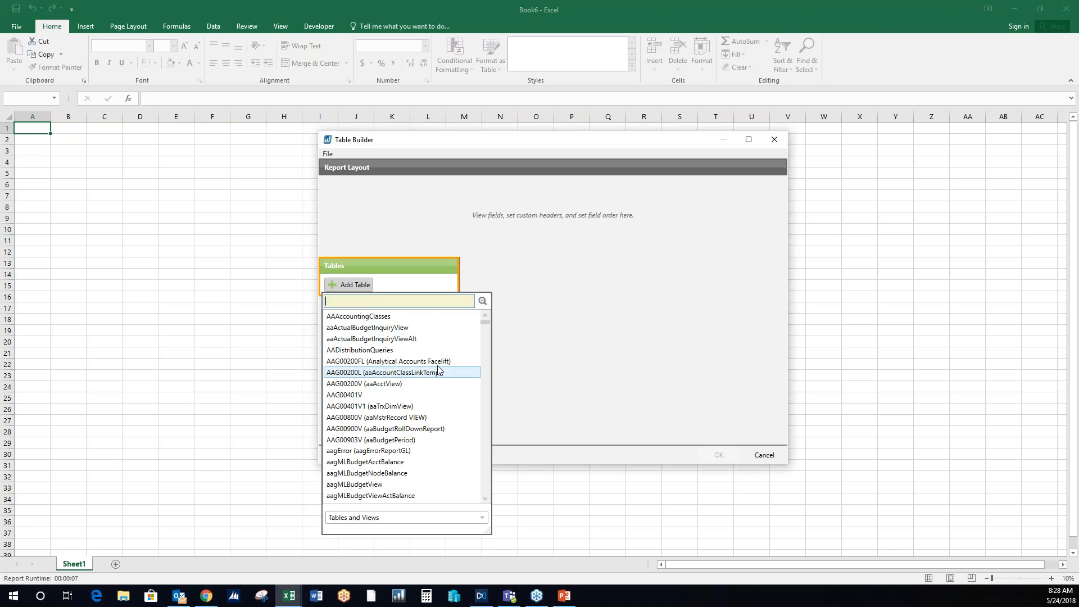
scroll(434, 429, down, 2)
scroll(435, 429, down, 15)
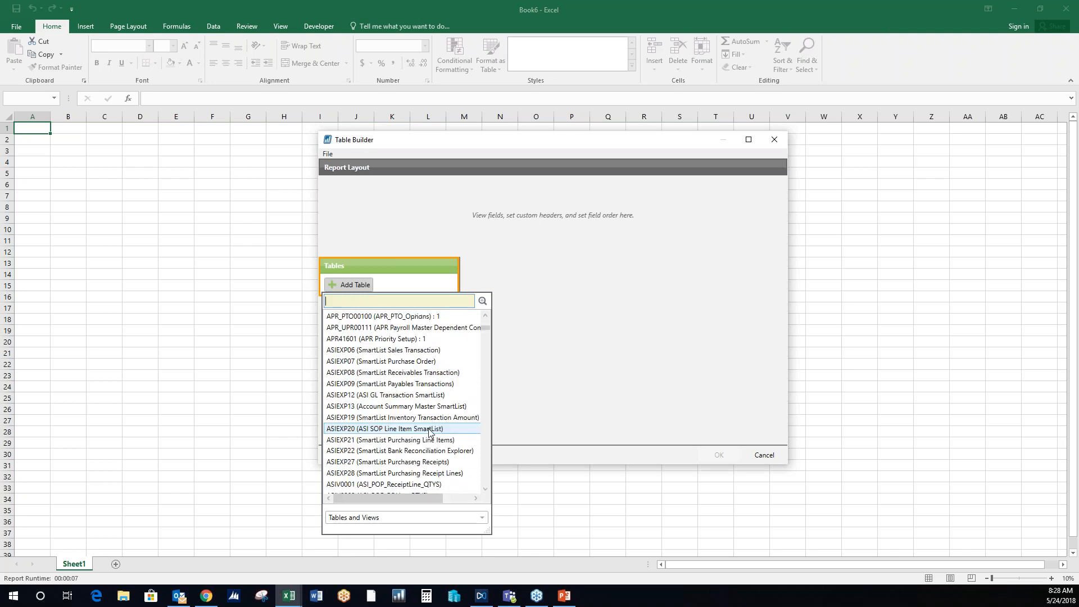
scroll(424, 432, down, 8)
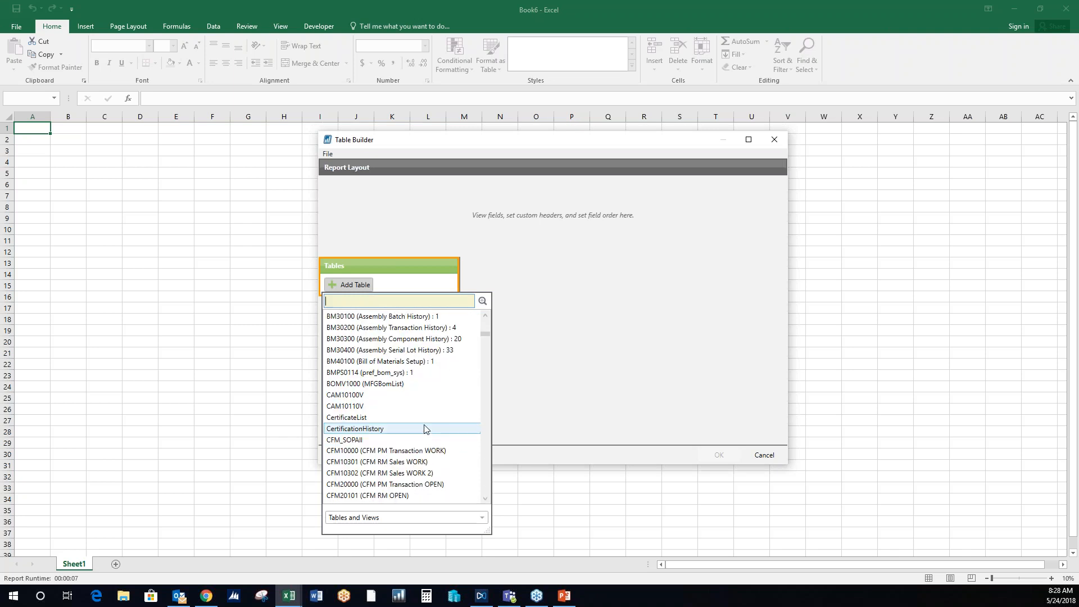
scroll(410, 382, down, 4)
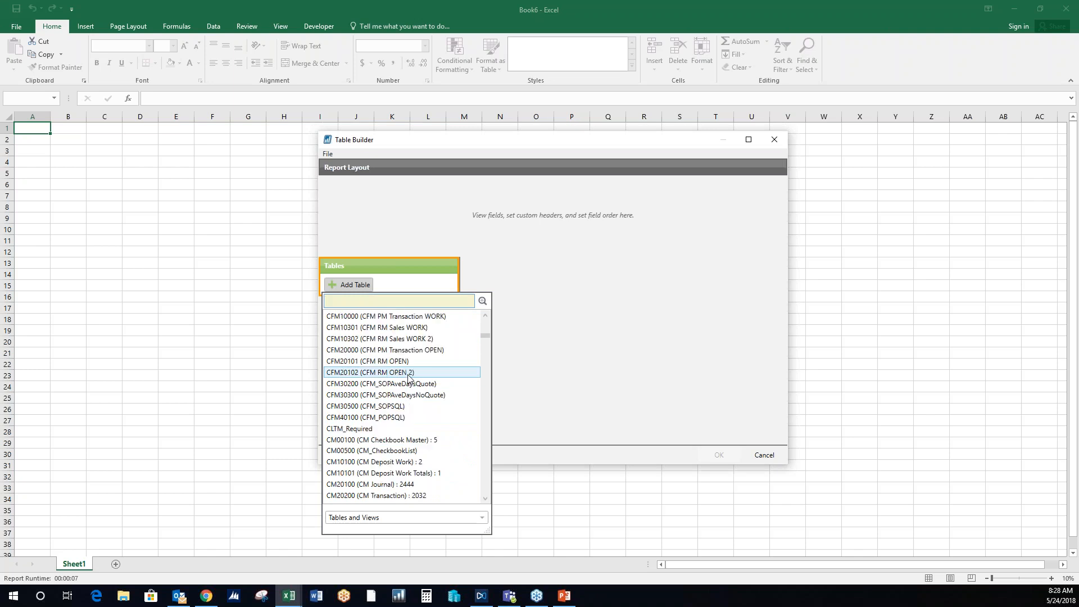
scroll(408, 378, down, 3)
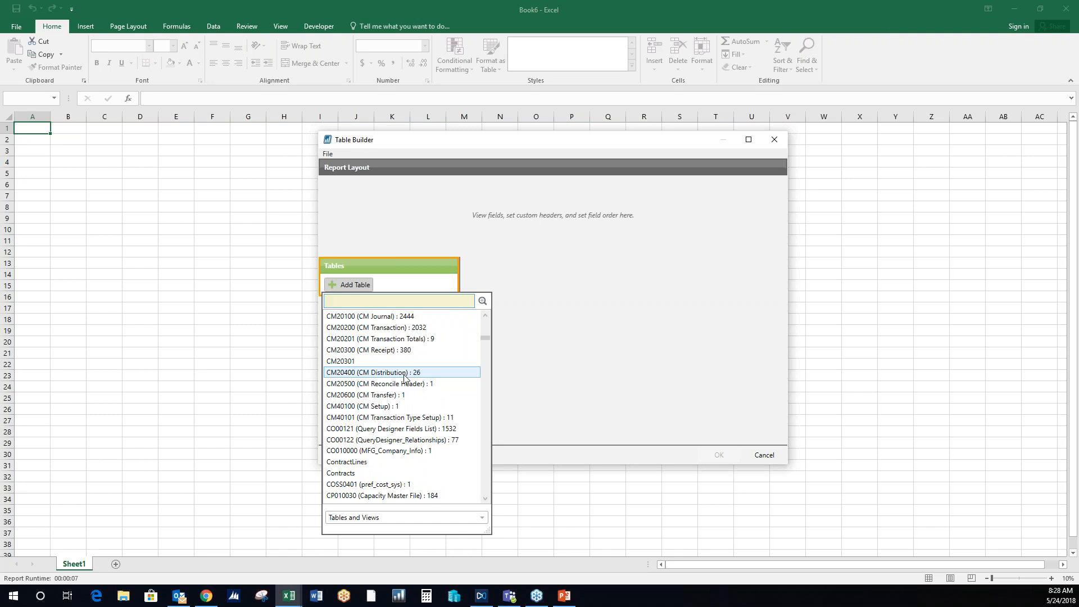
scroll(406, 396, down, 5)
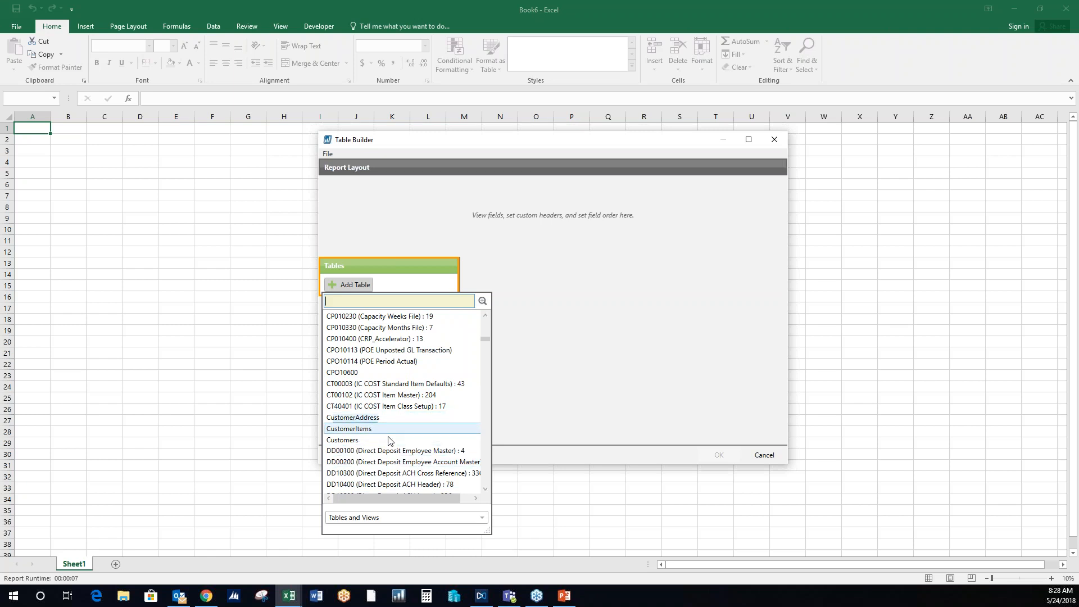
scroll(402, 442, down, 3)
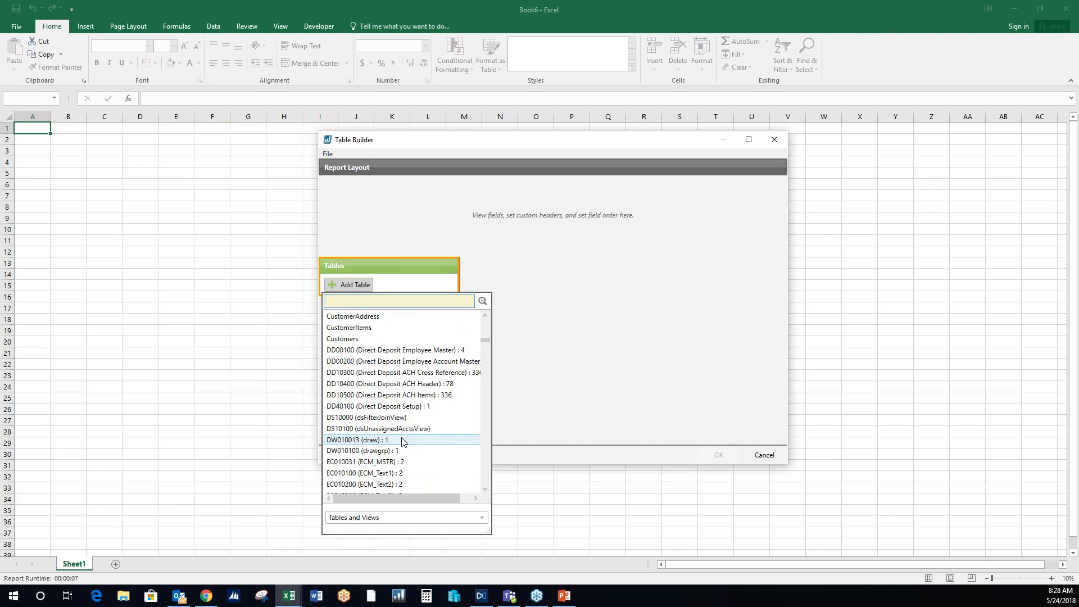
scroll(403, 441, down, 5)
click(388, 299)
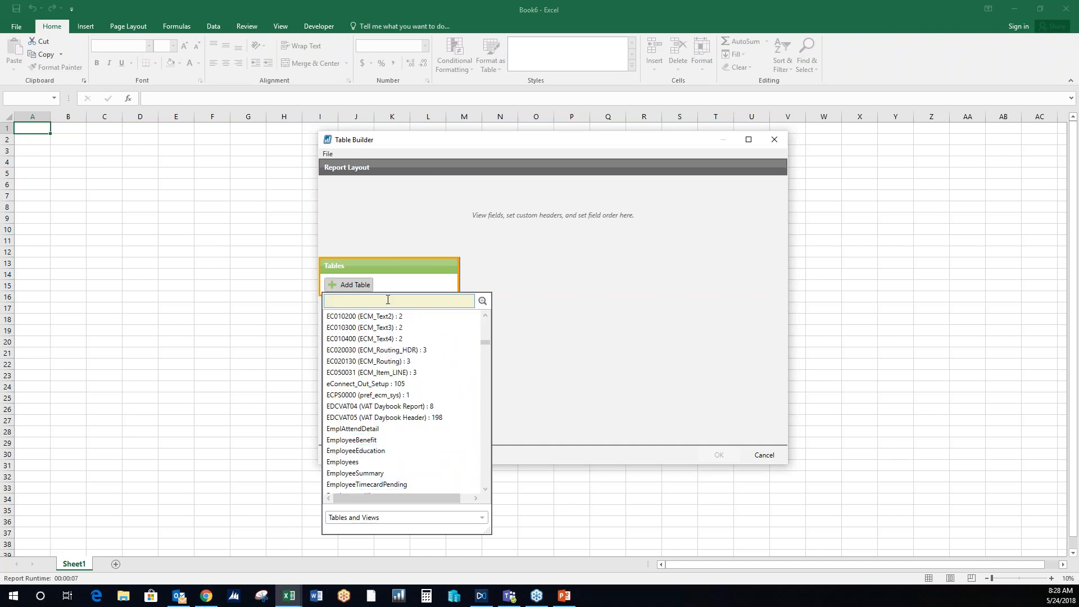
text(jet)
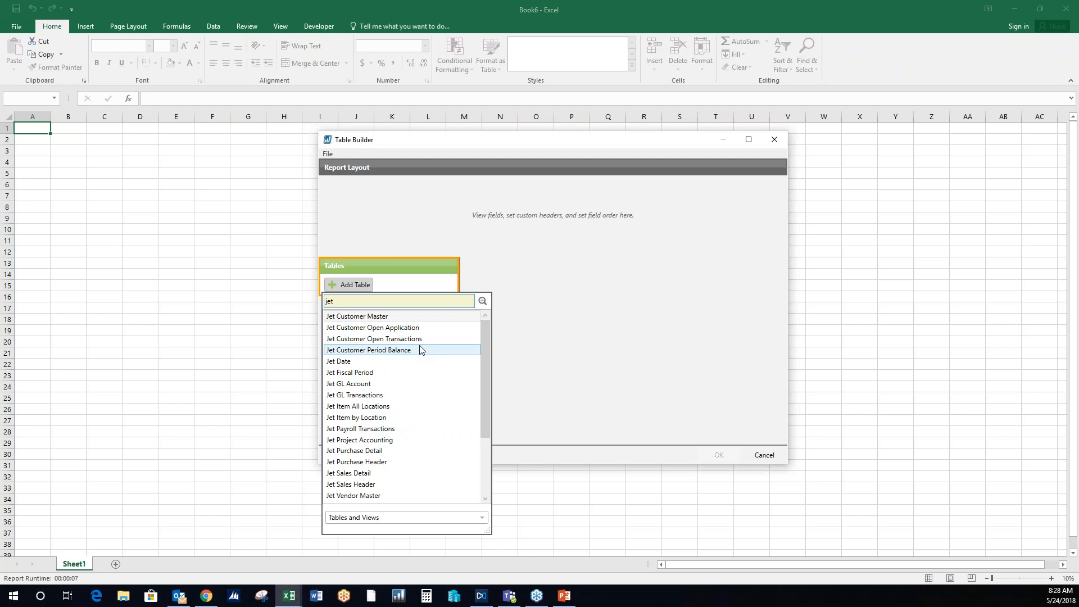
- Search the available tables for "cus" and add the Customers table to the report
key(BackSpace)
key(BackSpace)
key(BackSpace)
text(c)
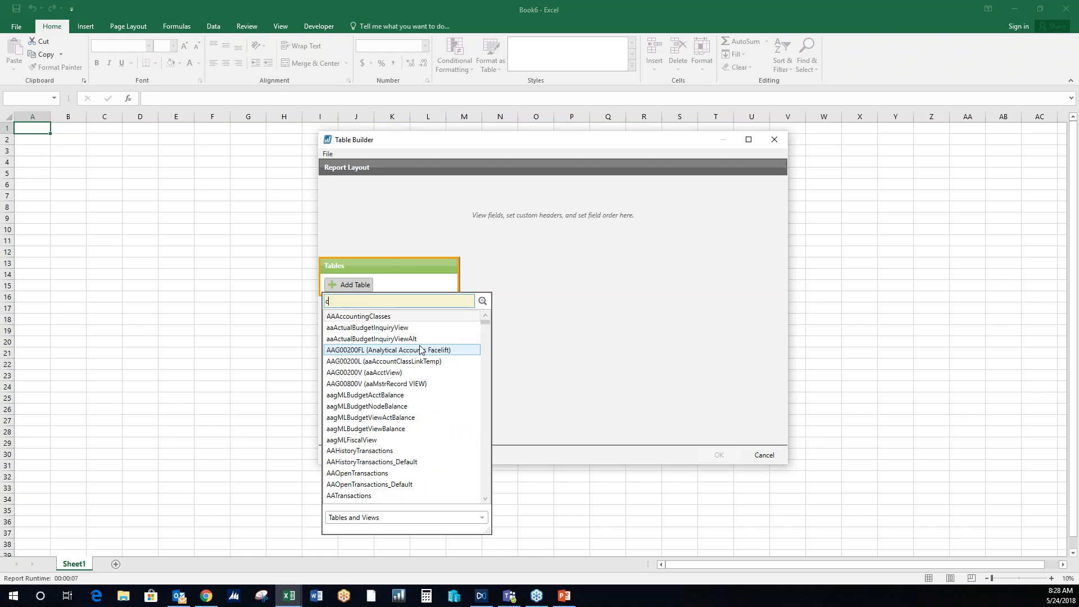
text(us)
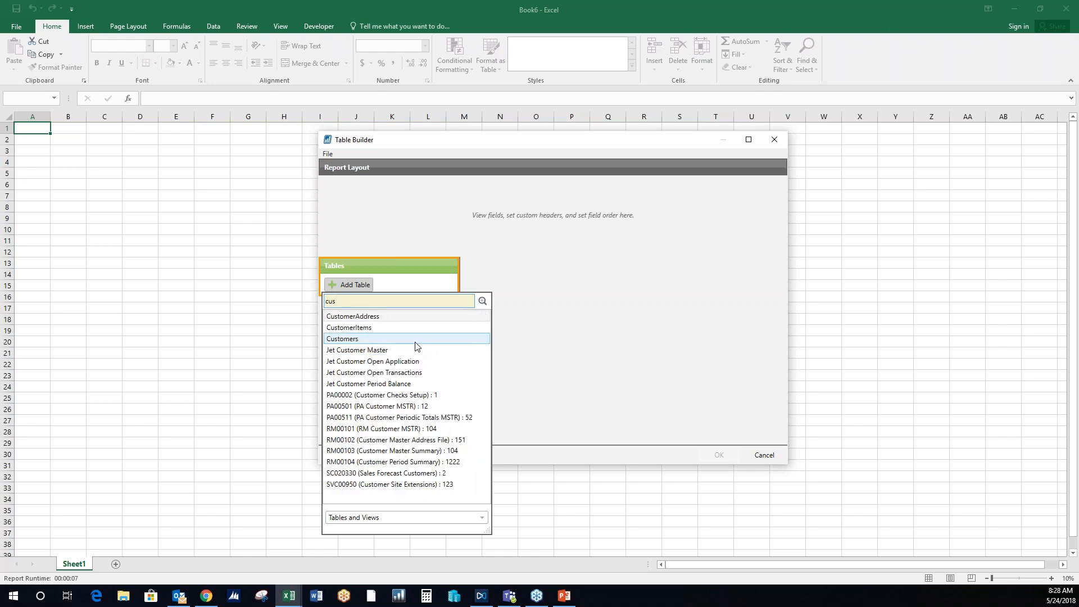
click(416, 339)
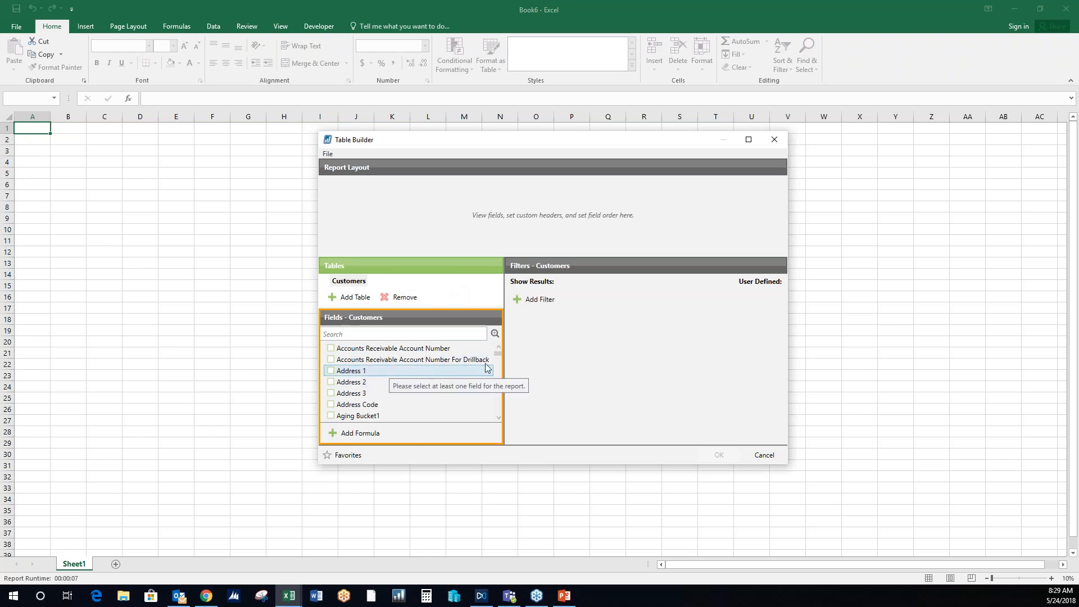
- Add the Customer Number and Customer Name fields from the Customers table to the report layout
click(498, 418)
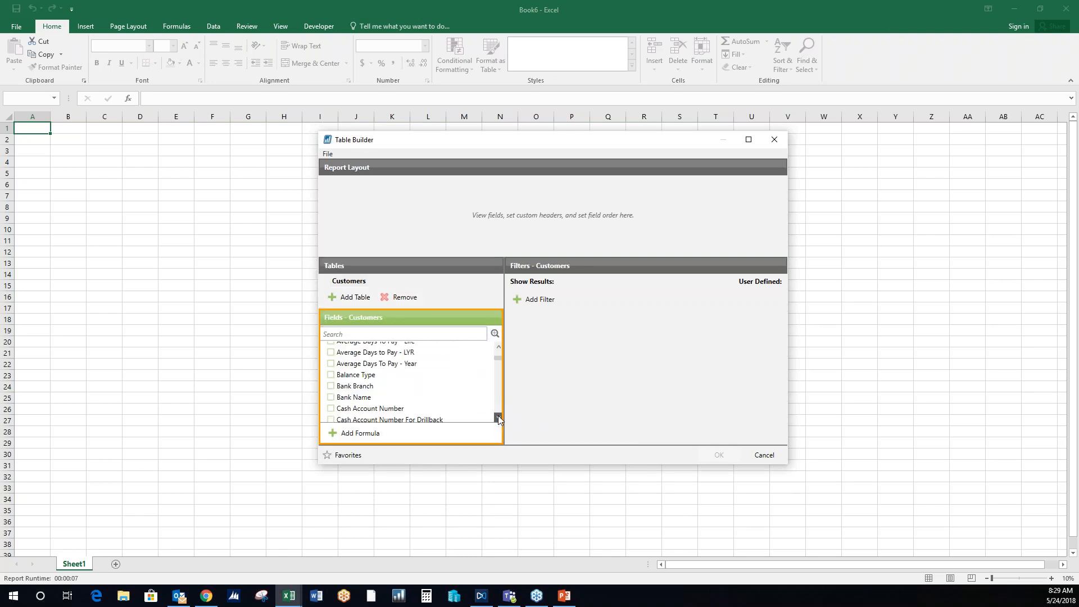
click(498, 417)
click(498, 418)
click(498, 418)
click(498, 418)
click(498, 418)
click(498, 418)
click(498, 417)
click(498, 417)
click(498, 417)
click(498, 418)
click(498, 418)
click(498, 418)
click(498, 418)
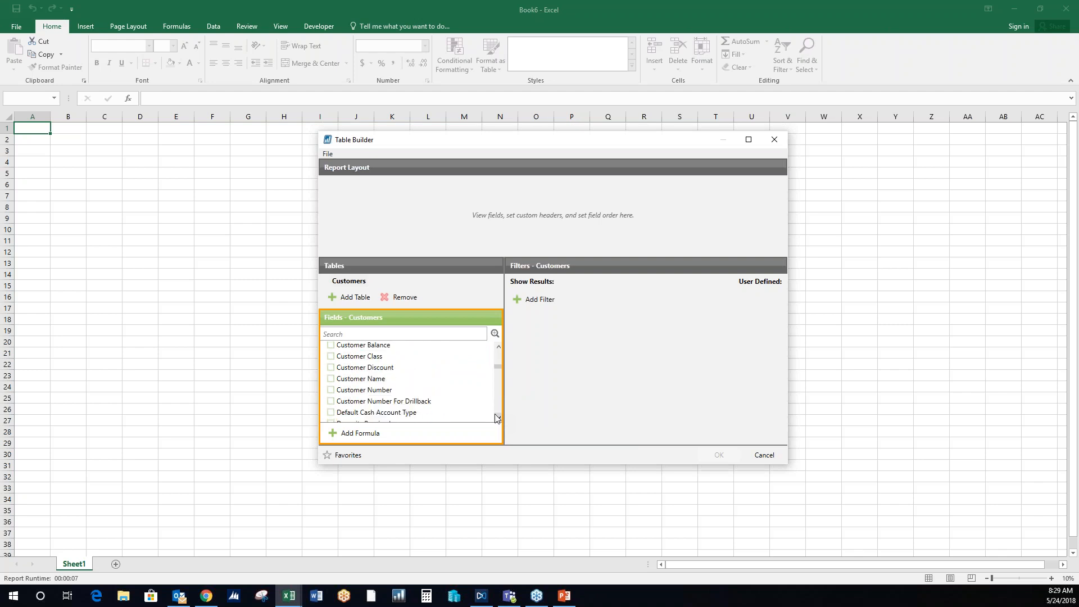
click(330, 390)
click(330, 379)
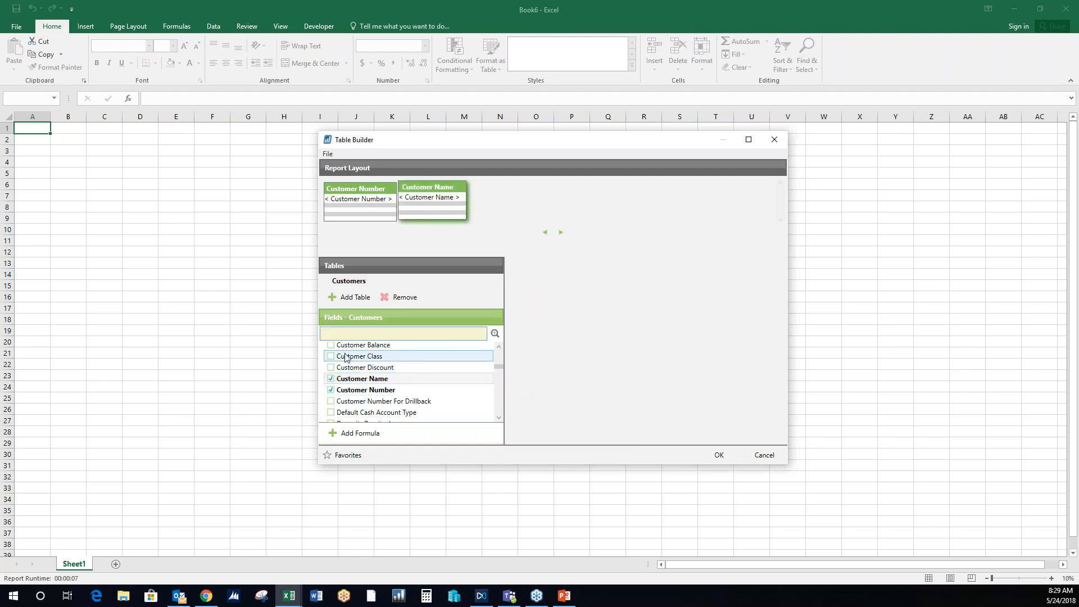
- Add the Customer Balance, Credit Limit Amount and Credit Limit Type fields to the report layout
click(331, 347)
click(498, 348)
click(498, 349)
click(498, 349)
click(498, 349)
click(498, 348)
click(498, 348)
click(331, 363)
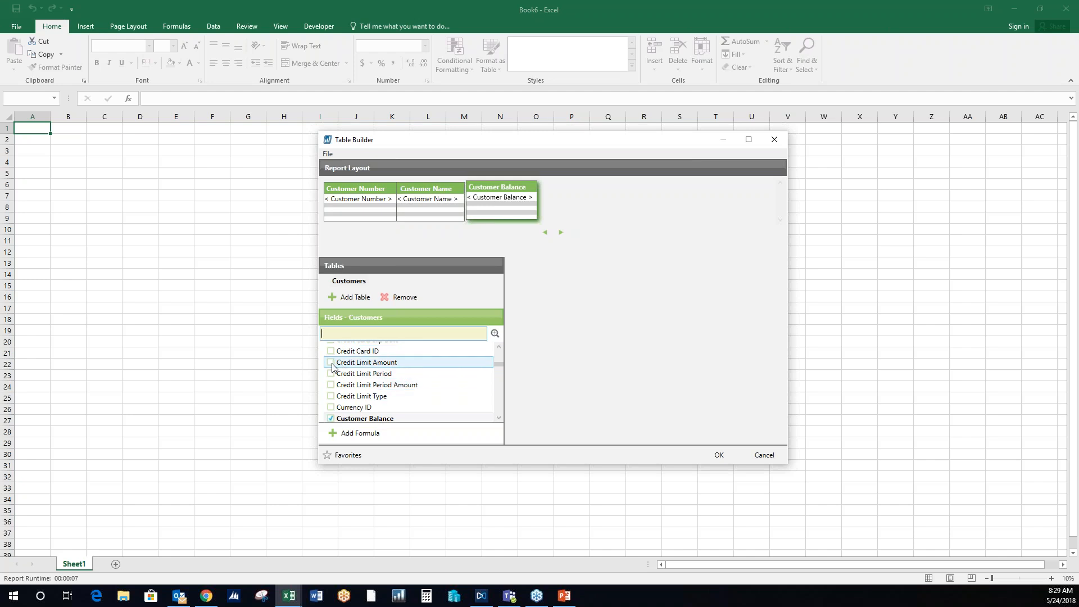
click(331, 396)
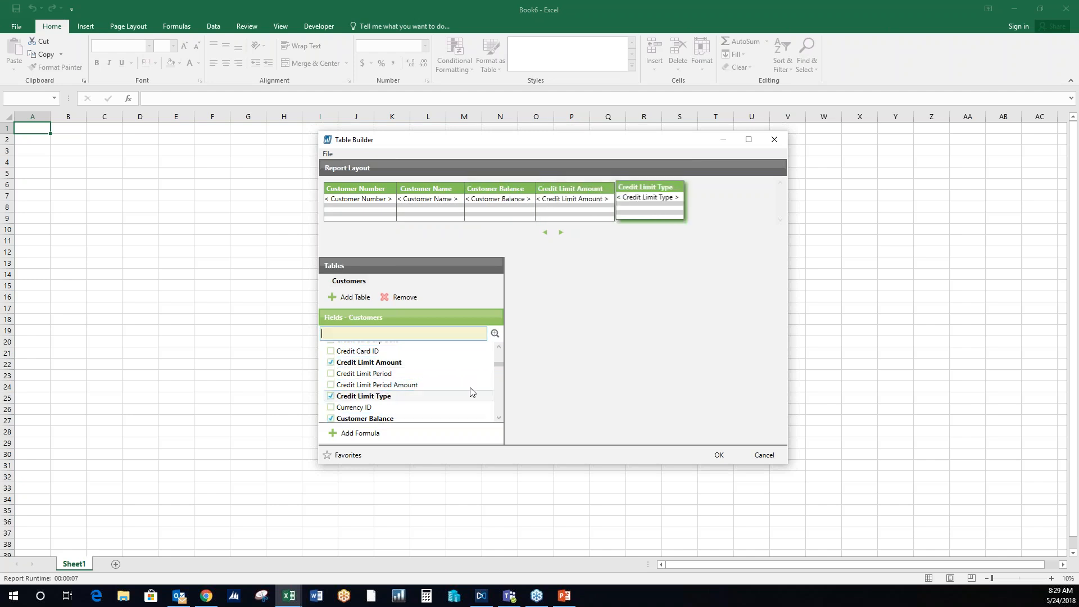
- Search the fields for "sales" to add Salesperson ID, and move the Credit Limit Type column ahead of Credit Limit Amount
click(498, 350)
click(497, 350)
click(498, 350)
click(498, 351)
click(497, 350)
click(498, 351)
click(498, 351)
click(498, 351)
click(497, 351)
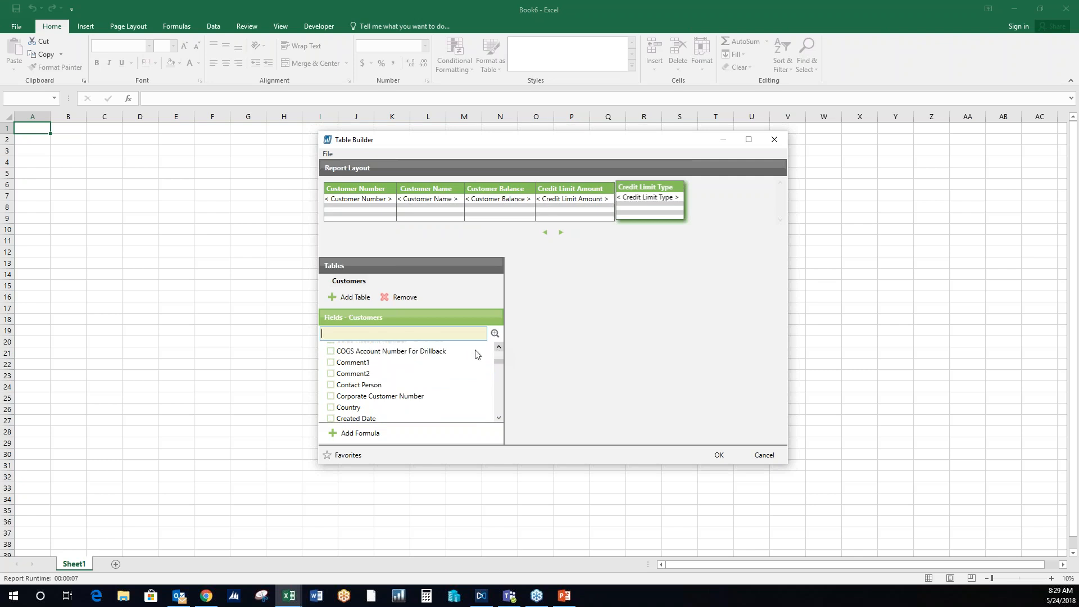
text(sales)
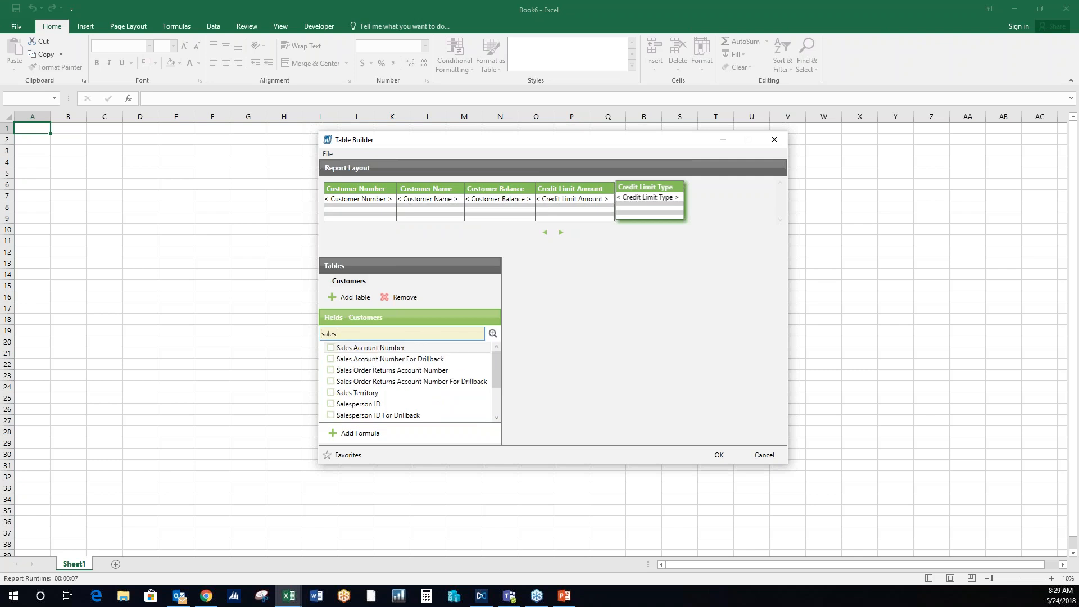
click(331, 404)
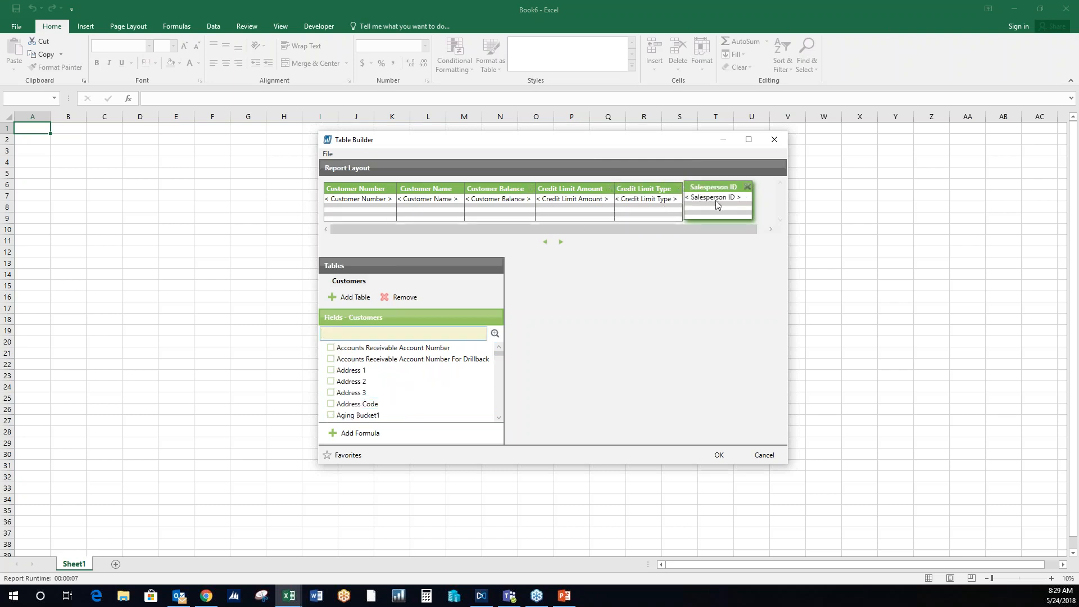
click(592, 188)
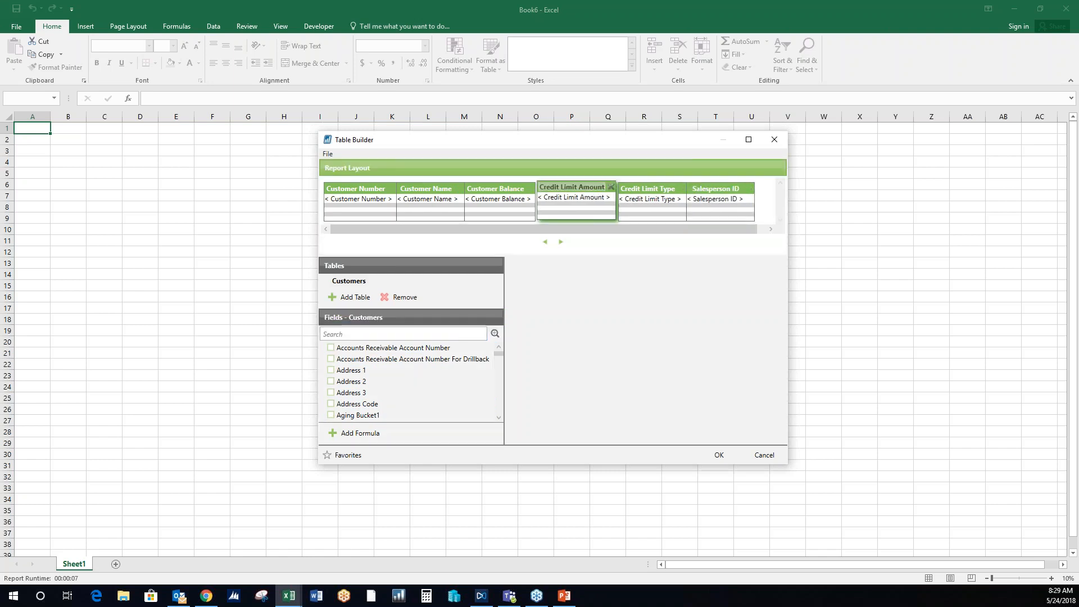
drag(660, 211, 553, 205)
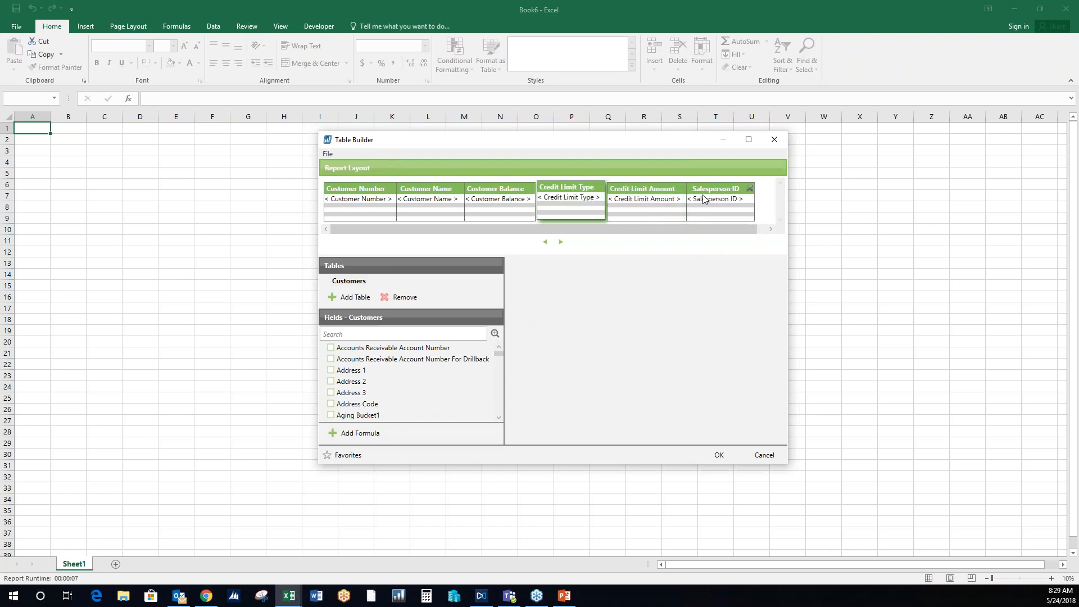
- Add a user-defined filter to the Customers table where Sales Territory equals *
click(346, 281)
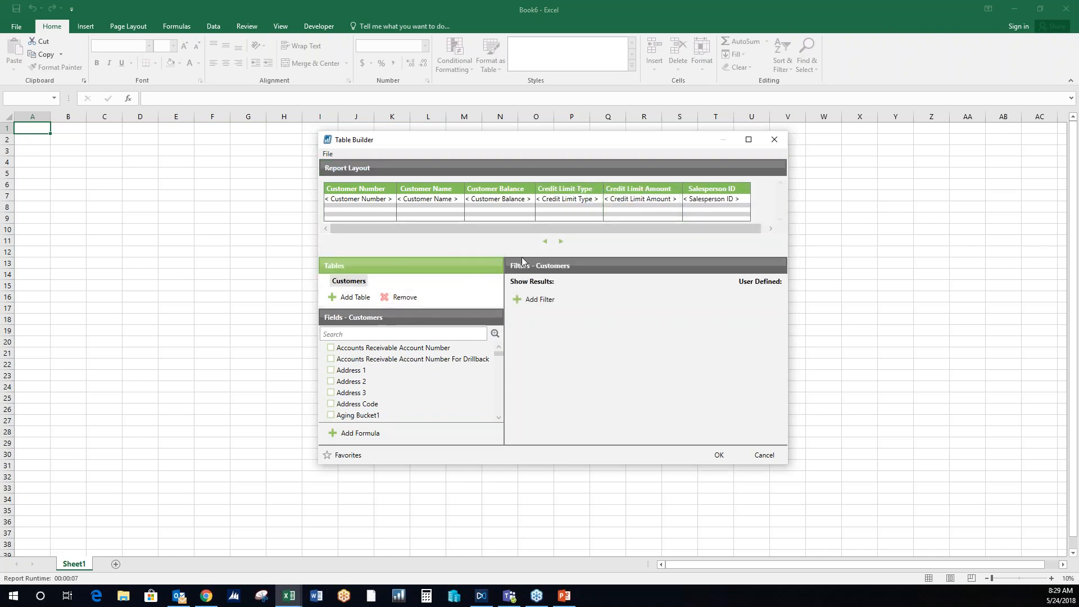
click(548, 301)
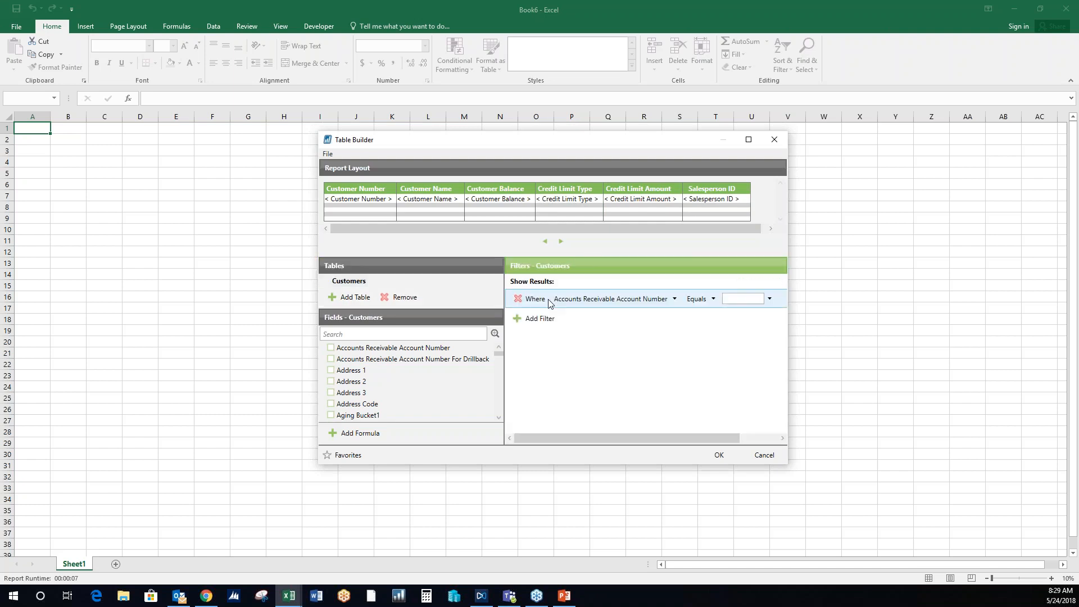
click(644, 299)
text(sales)
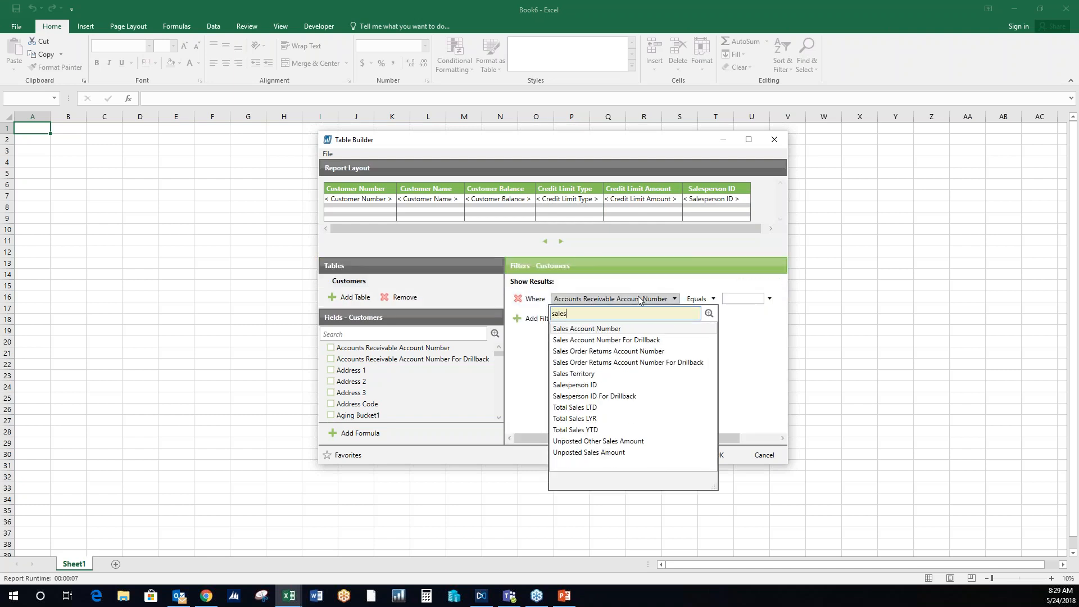
click(621, 374)
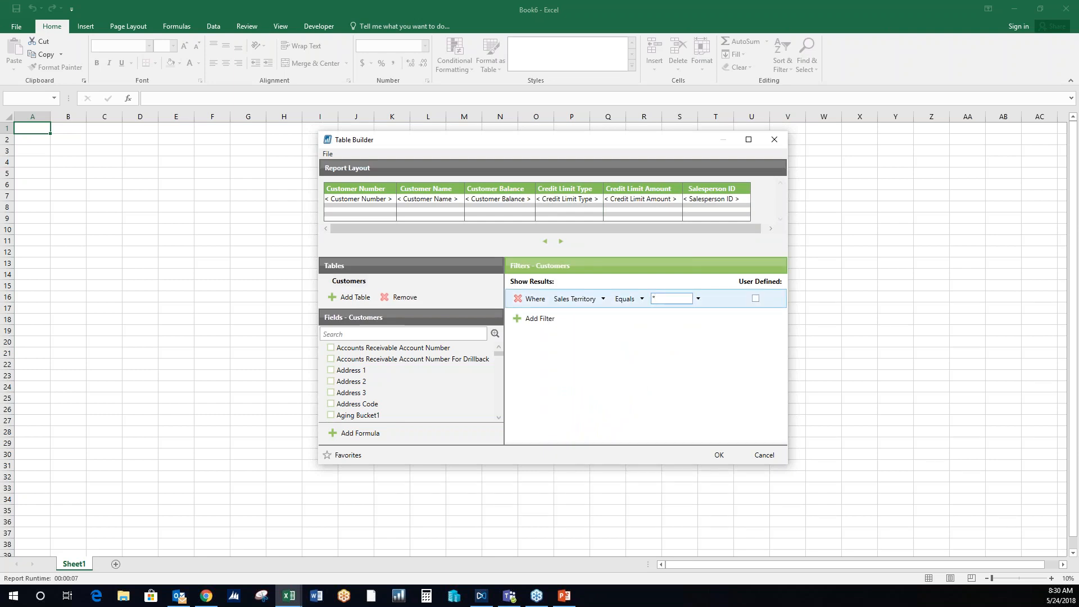
click(756, 299)
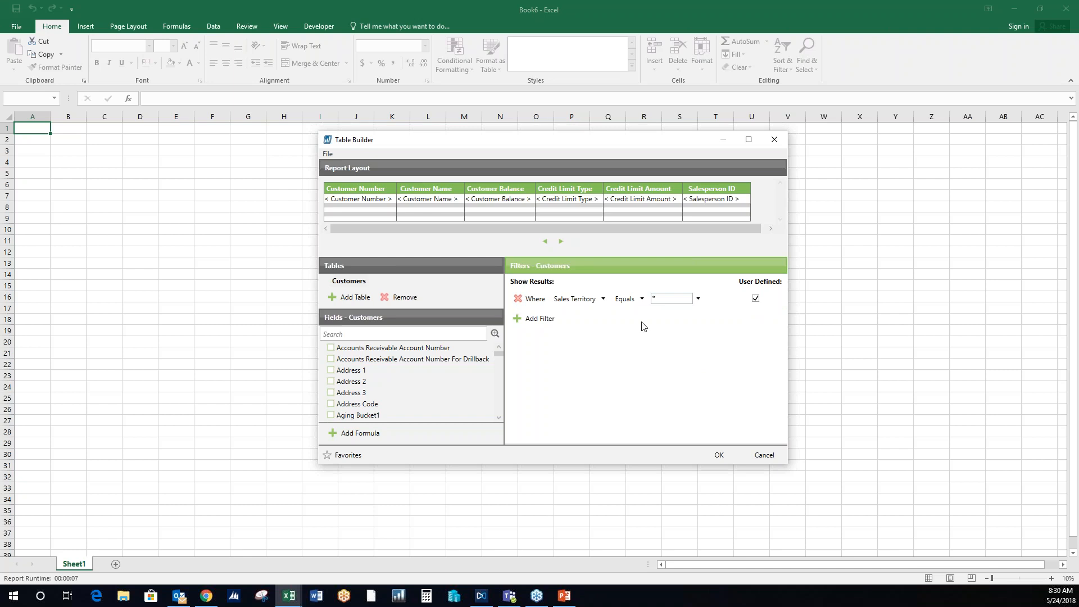
- Generate the table report without saving a Table Builder template, and run it with Sales Territory set to *
click(723, 452)
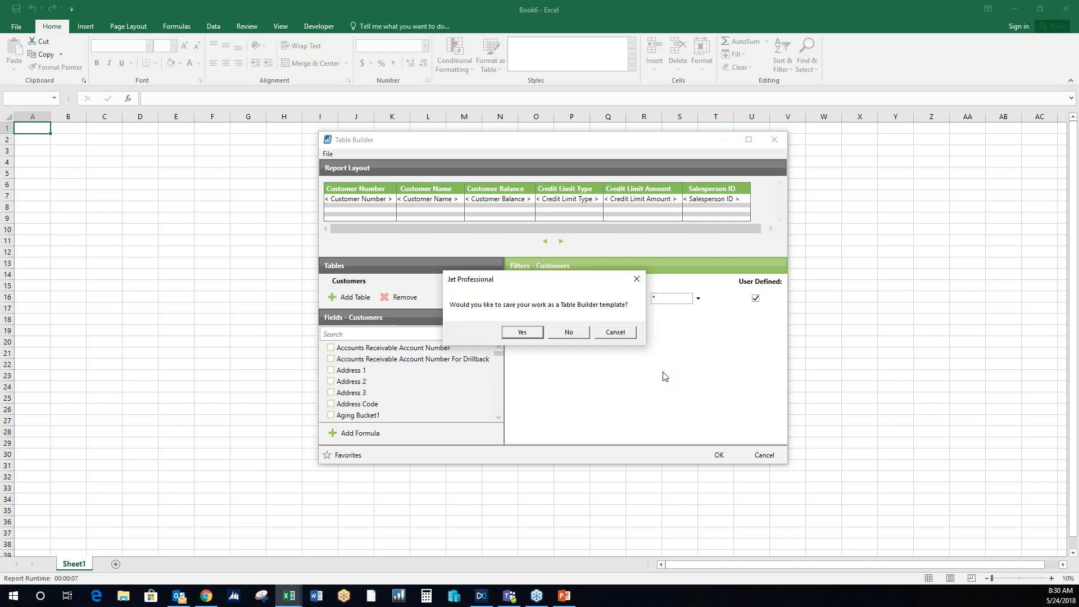
click(568, 331)
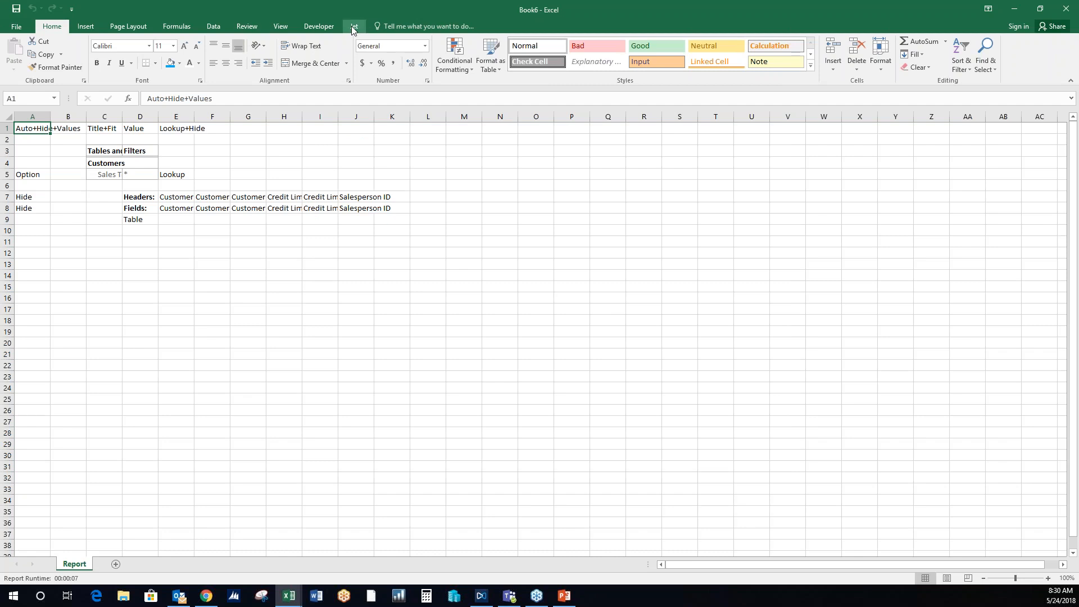
click(354, 26)
click(37, 53)
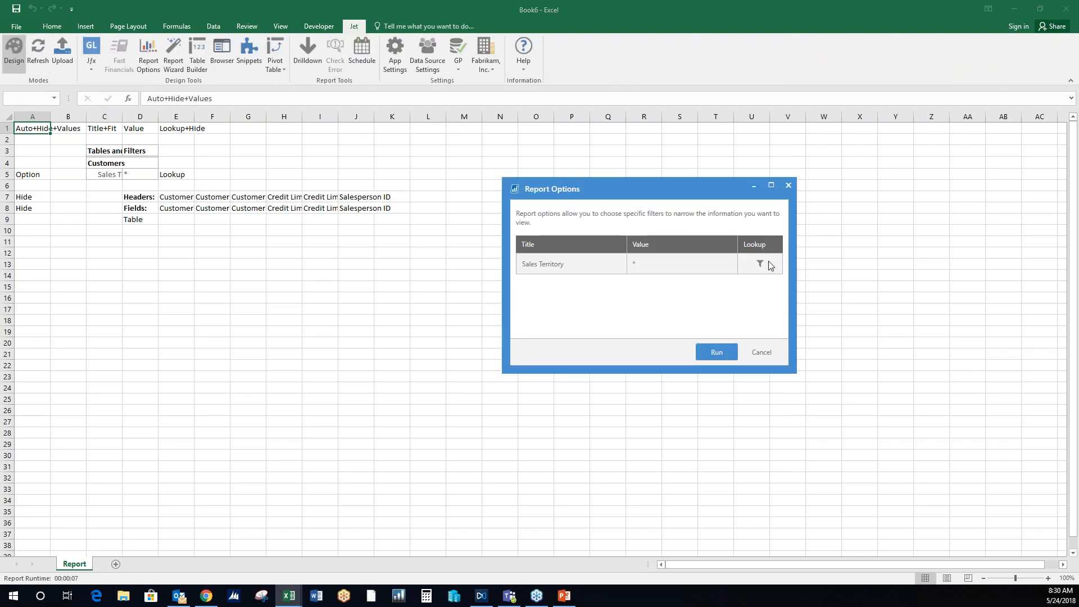
click(717, 352)
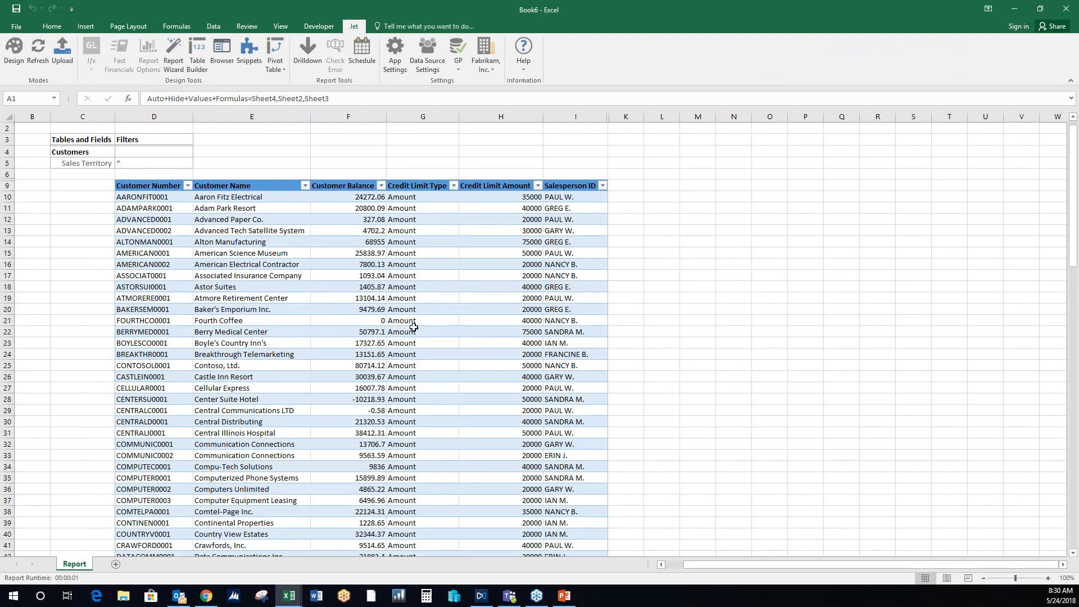
- Look over the customer report and summarize its table with a PivotTable on a new sheet
scroll(468, 334, down, 10)
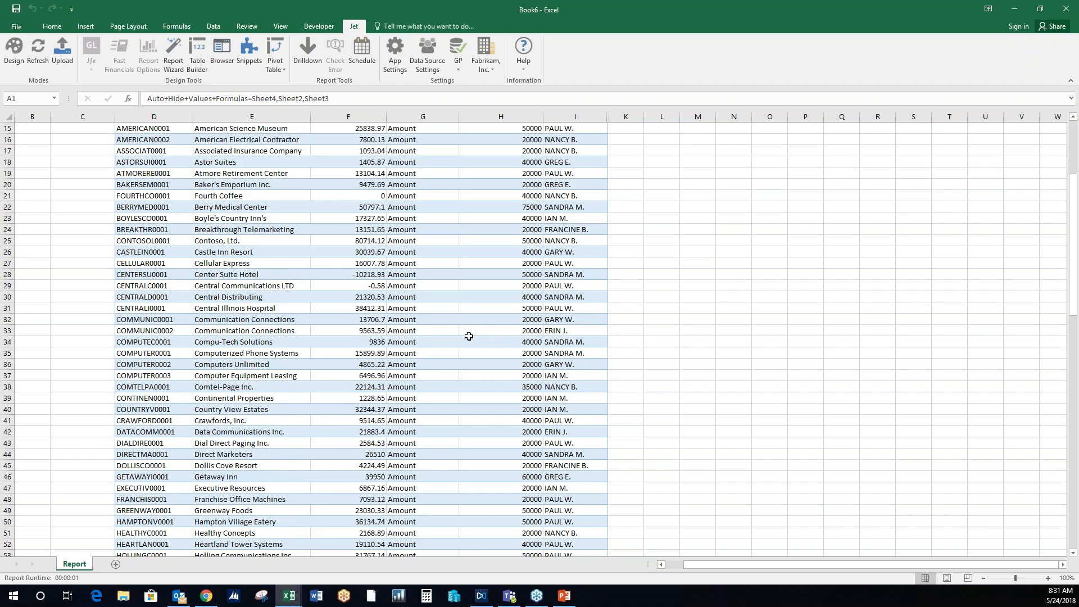
scroll(466, 337, up, 10)
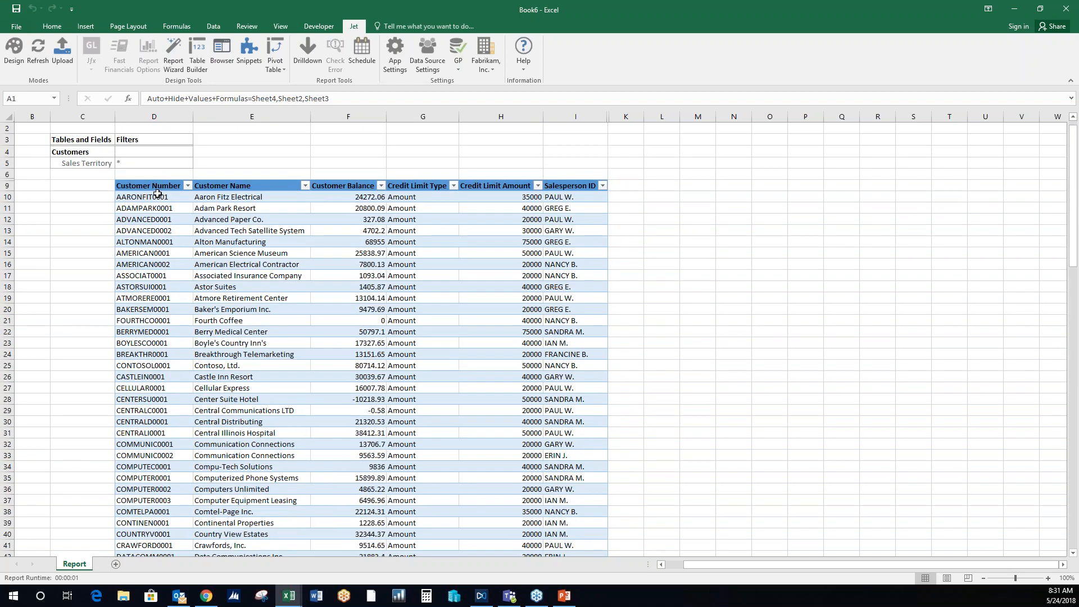
click(158, 193)
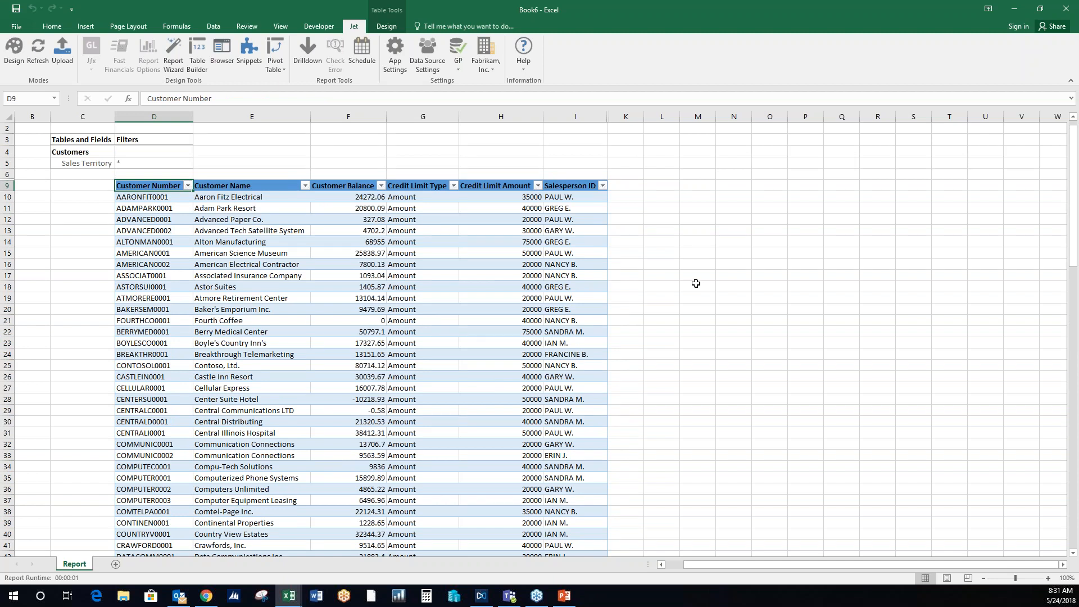
click(389, 28)
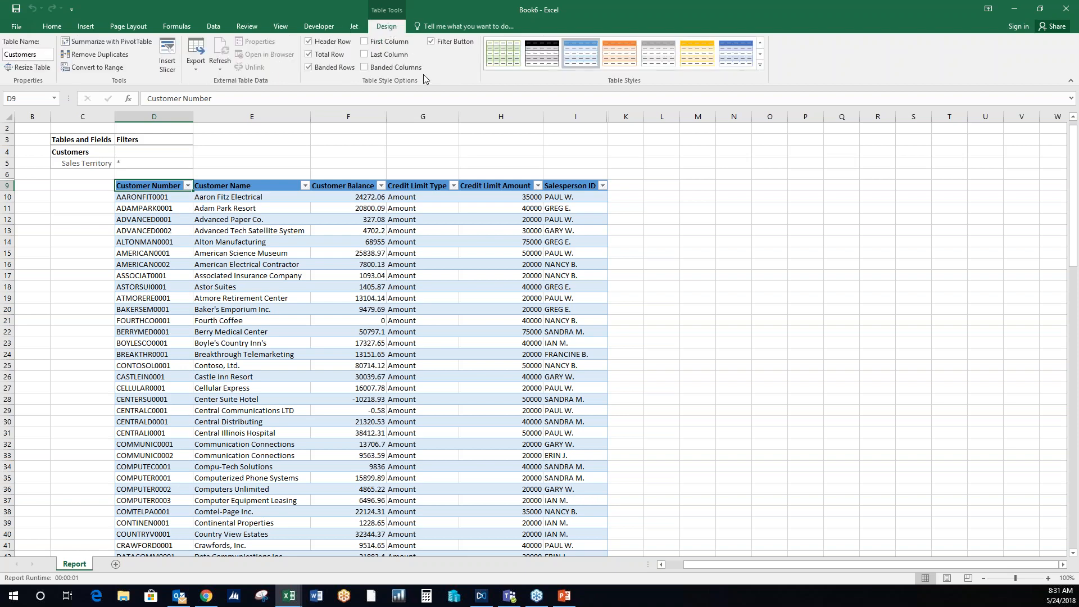
click(115, 43)
click(609, 444)
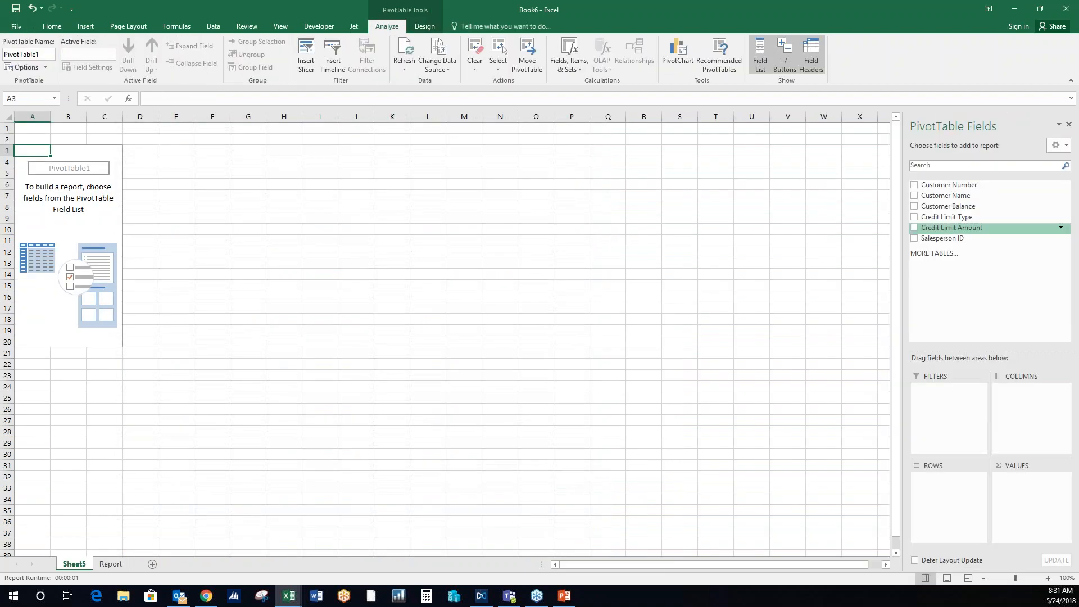
- Add Customer Number, Customer Name, Customer Balance, Credit Limit Type and Credit Limit Amount to the PivotTable
click(915, 185)
click(915, 196)
click(915, 207)
click(914, 217)
click(914, 228)
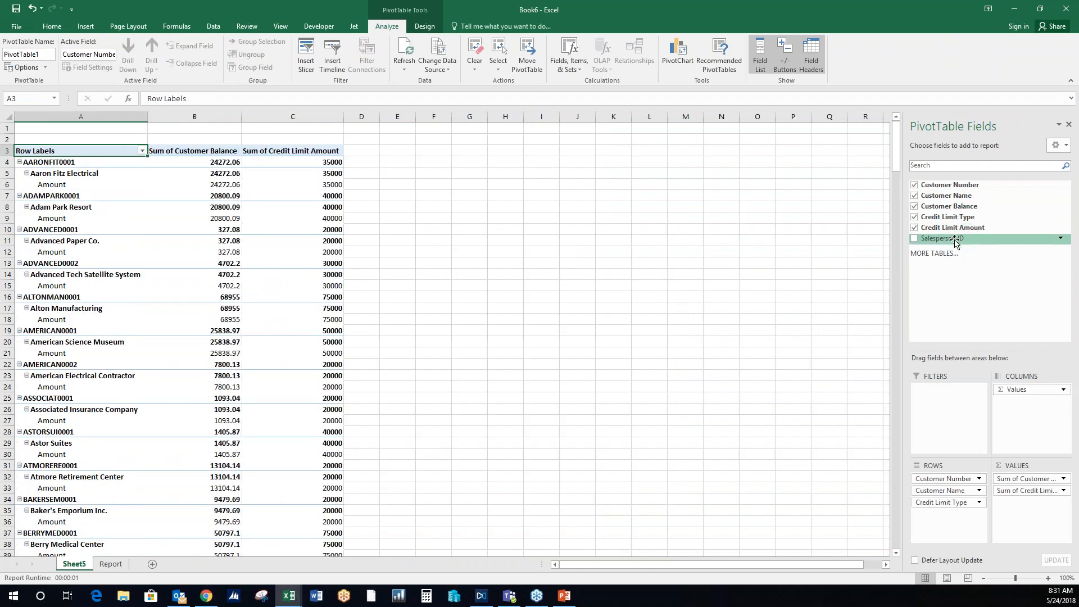
- Add the Salesperson ID field as a slicer and place it well clear of the PivotTable, around columns M to O
right_click(955, 239)
click(616, 319)
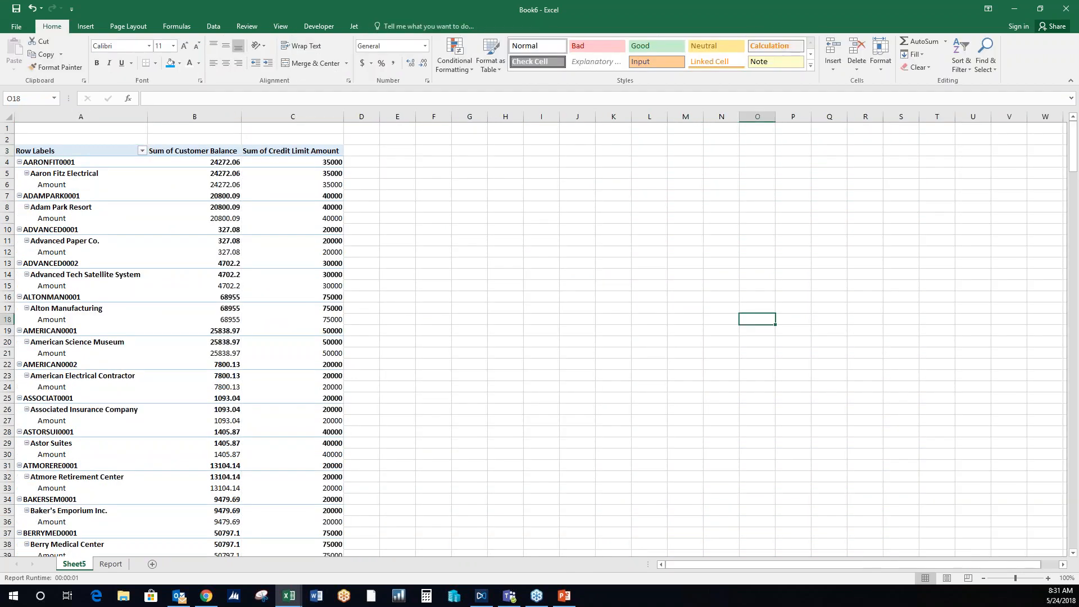
click(85, 150)
right_click(952, 239)
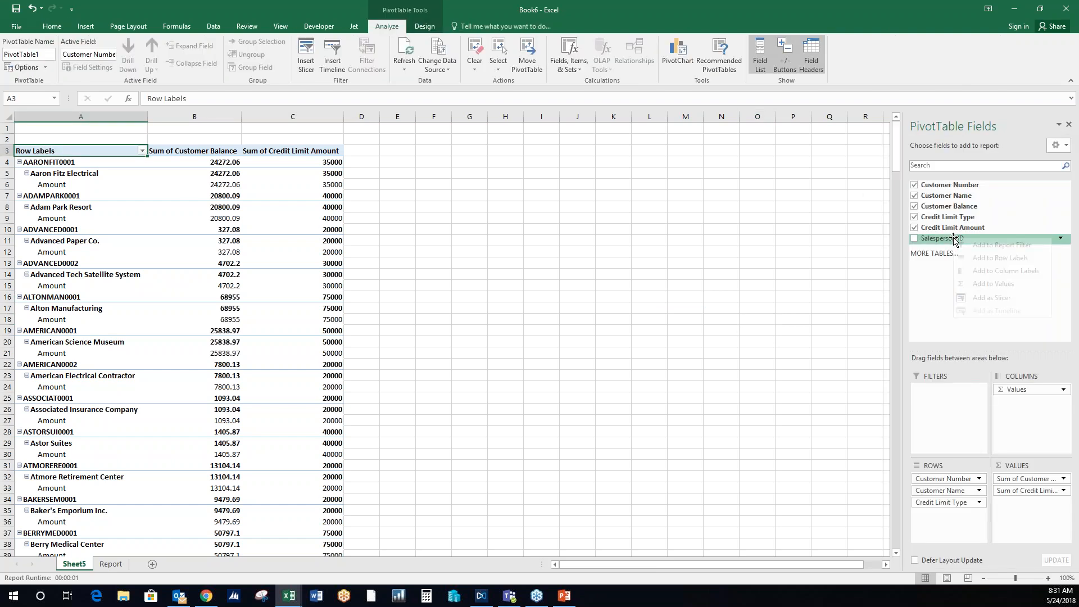
click(963, 299)
drag(515, 268, 788, 146)
- Turn off the PivotTable's subtotals and set its report layout to tabular form
click(62, 146)
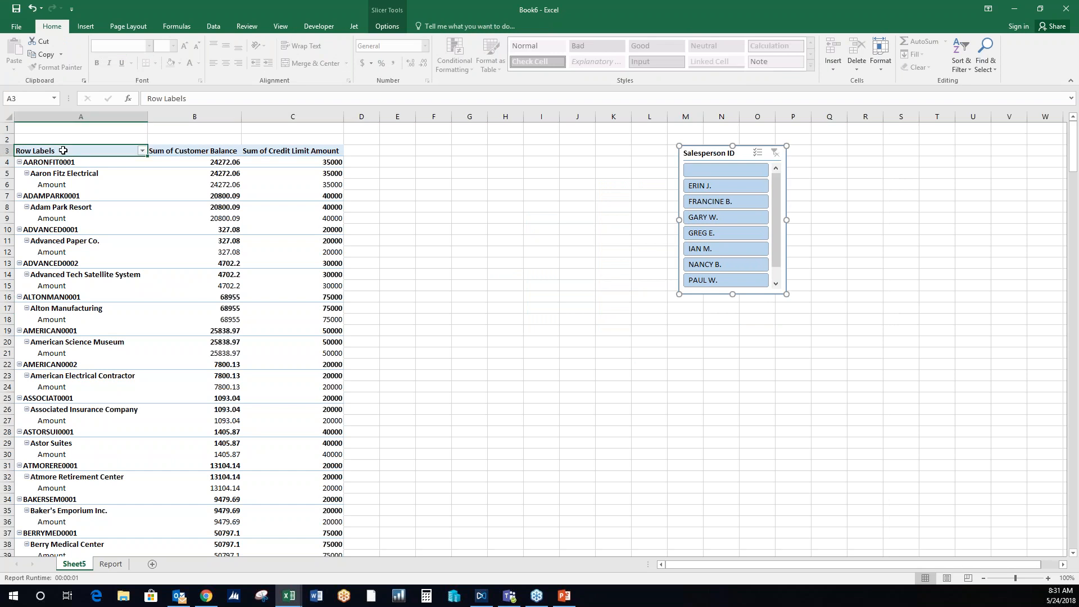
click(425, 26)
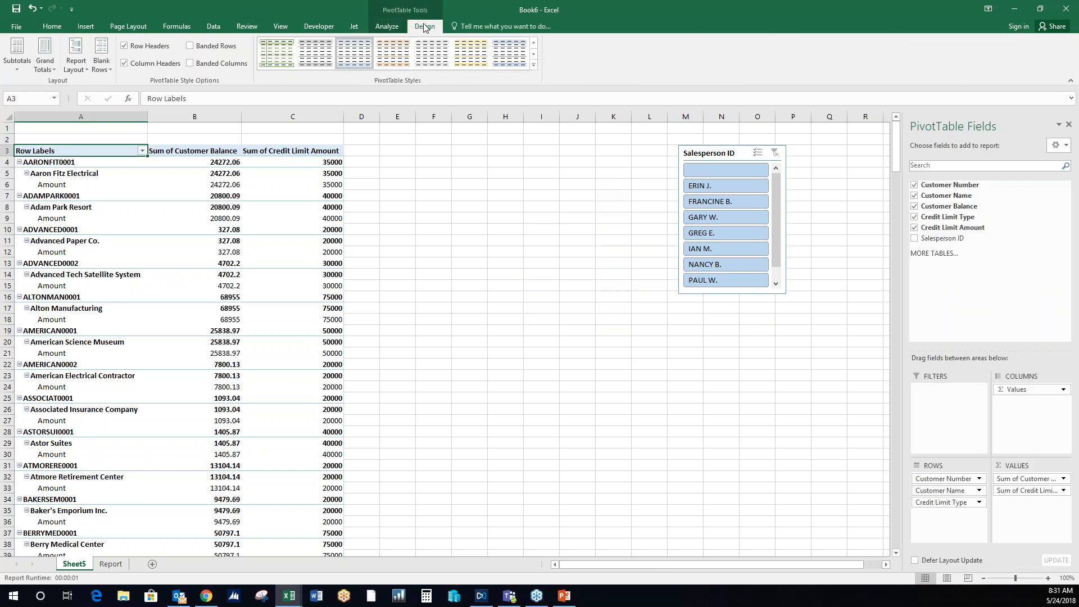
click(18, 63)
click(48, 93)
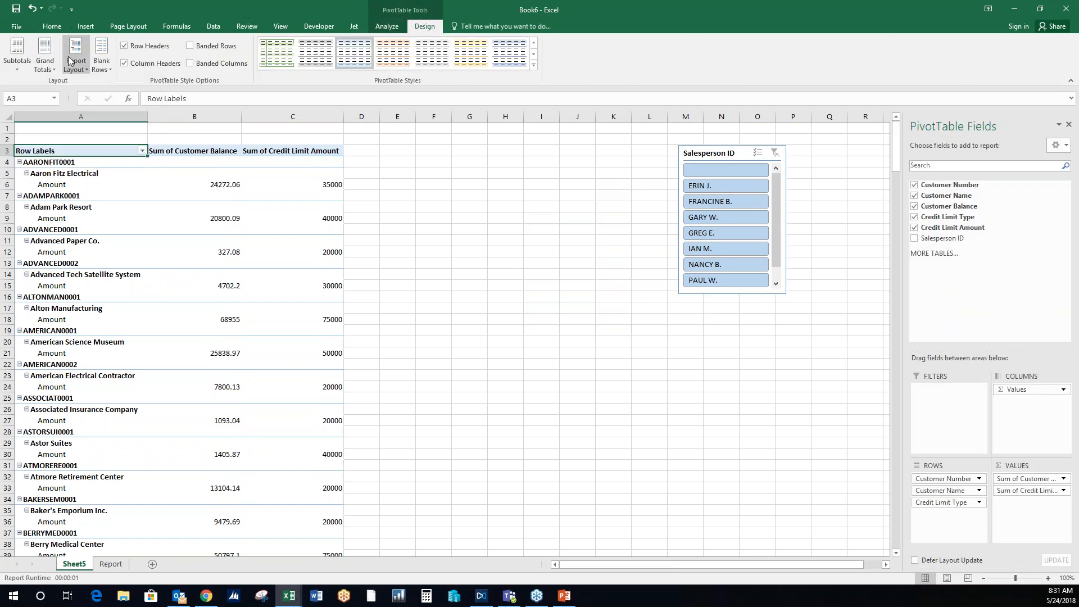
click(83, 71)
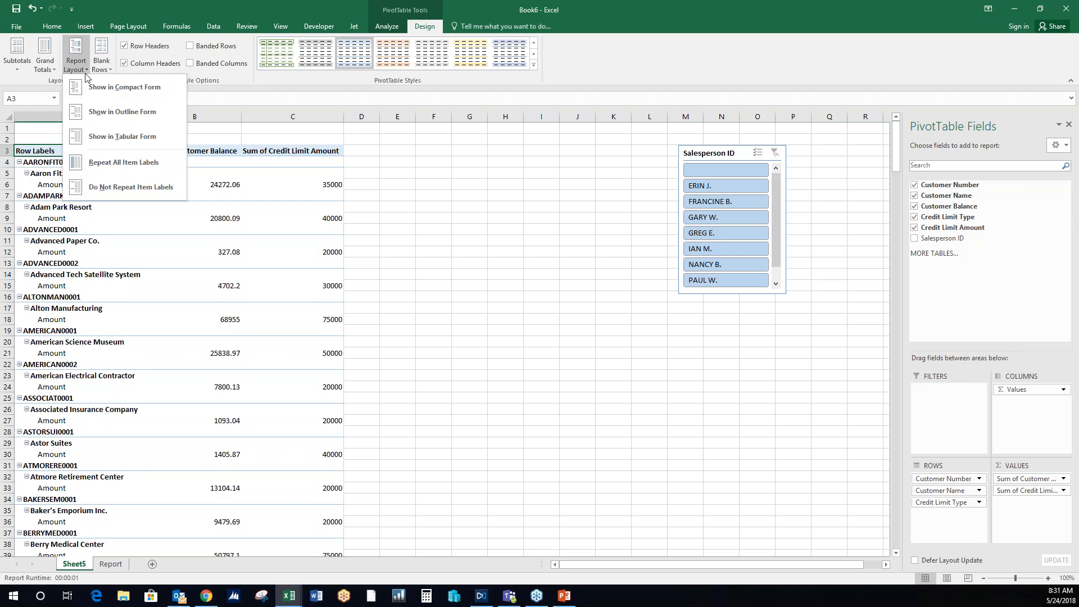
click(123, 136)
- Move the Salesperson ID slicer beside the PivotTable and filter by the first three named salespeople
drag(831, 137, 579, 135)
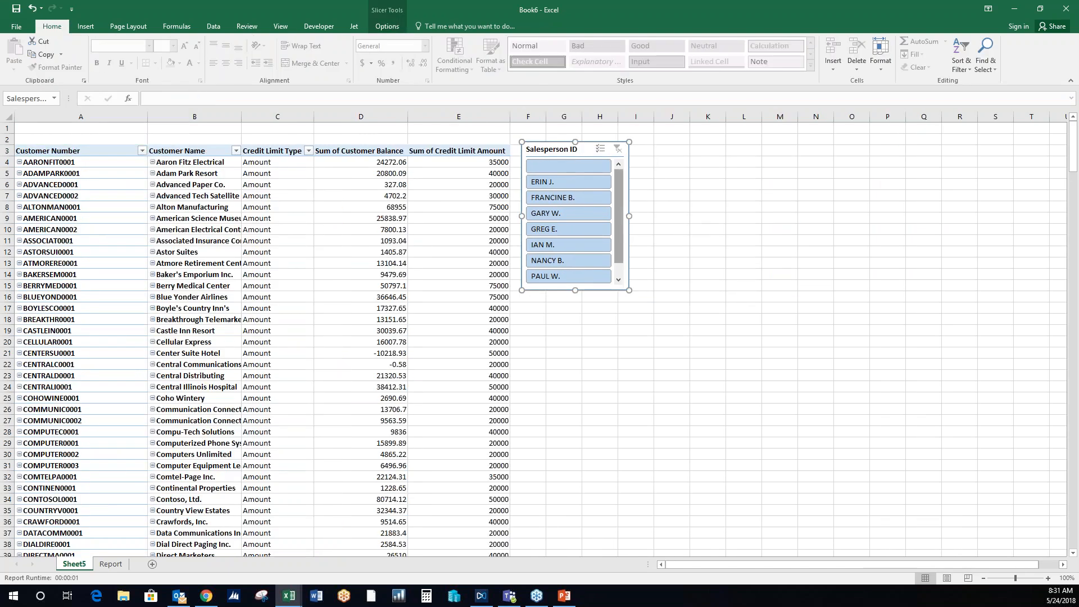
drag(578, 183, 570, 214)
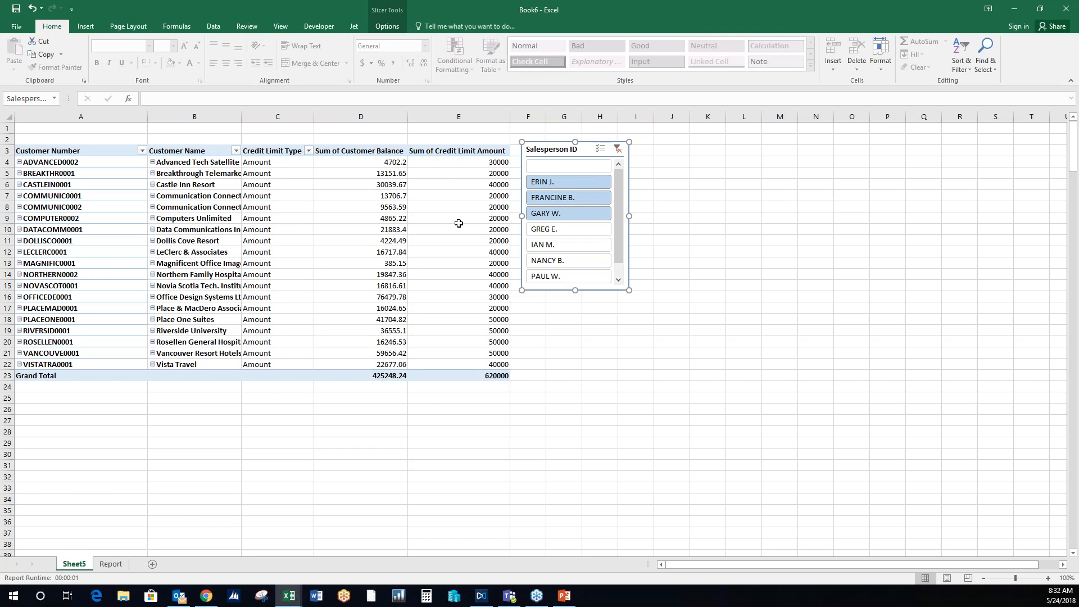
key(alt+Tab)
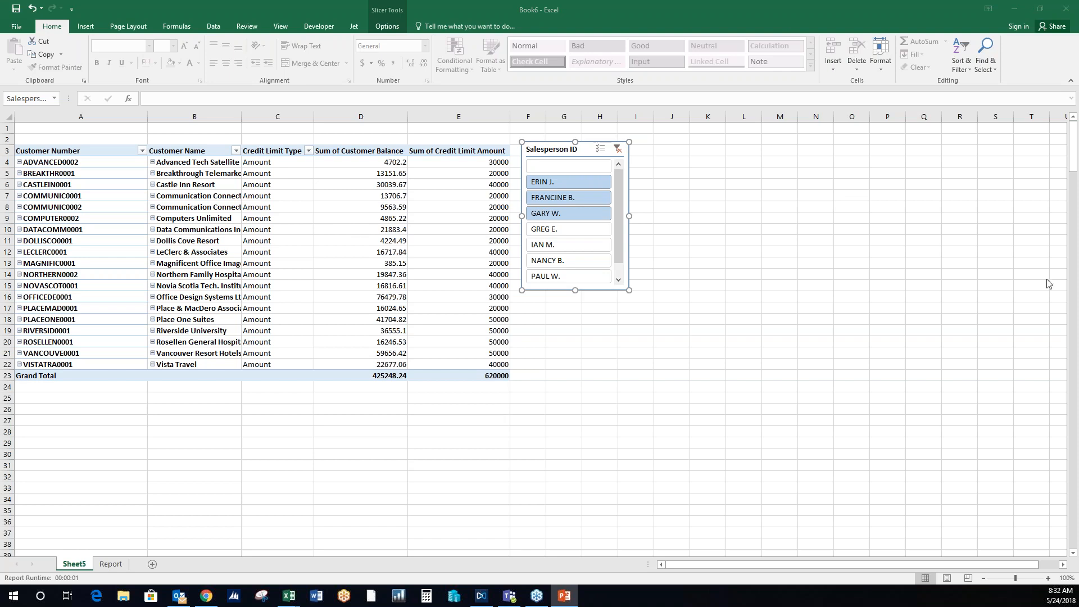
key(alt+Tab)
click(695, 198)
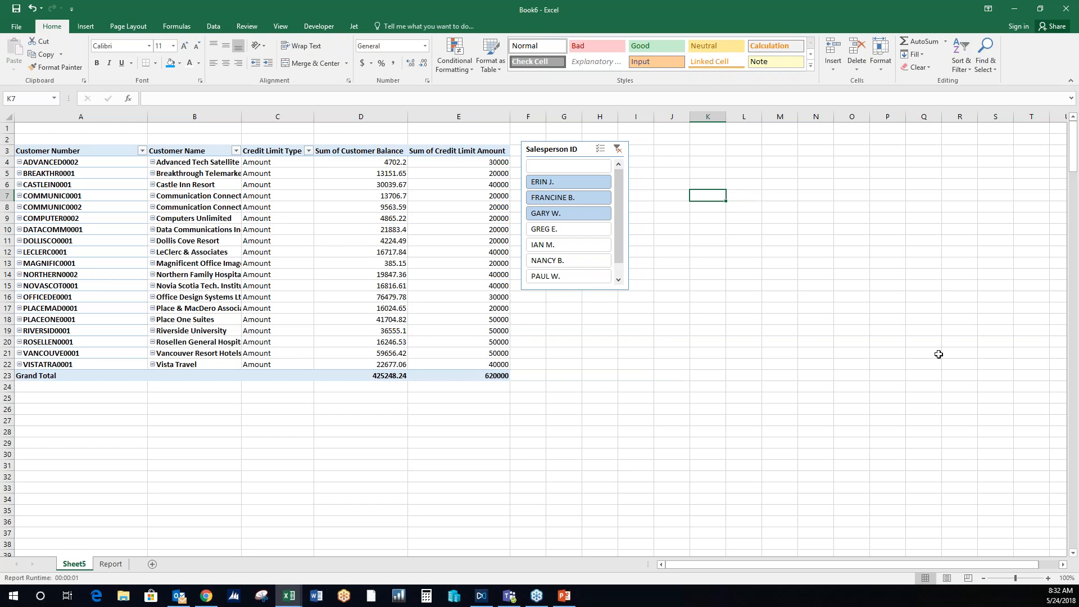
click(354, 26)
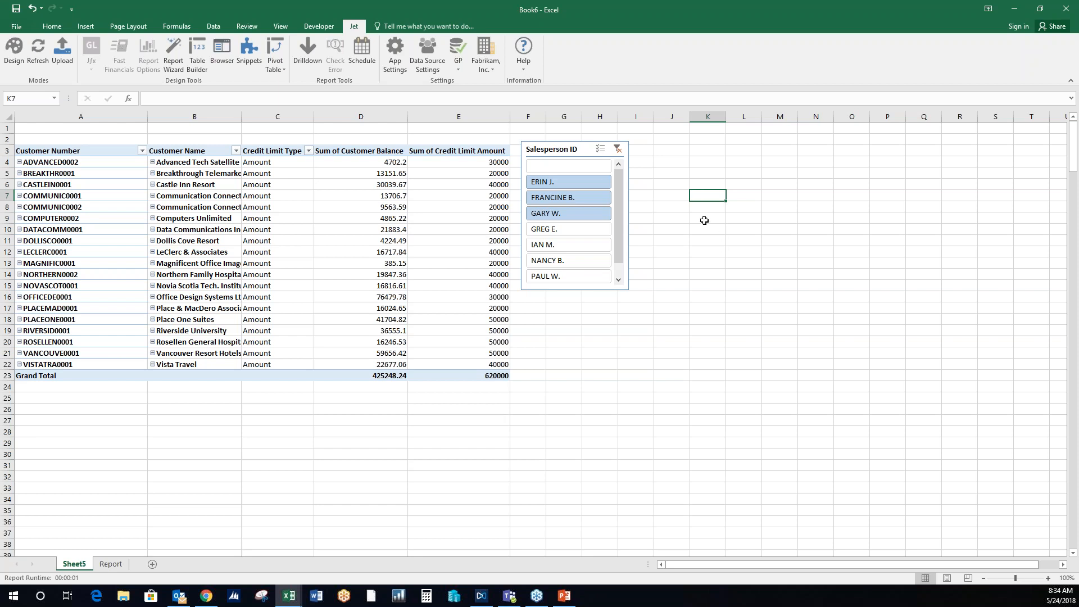
- Switch to the GL Consolidated Profit and Loss workbook and open a maximized Drilldown on the Fabrikam, Inc. Sales amount
click(297, 601)
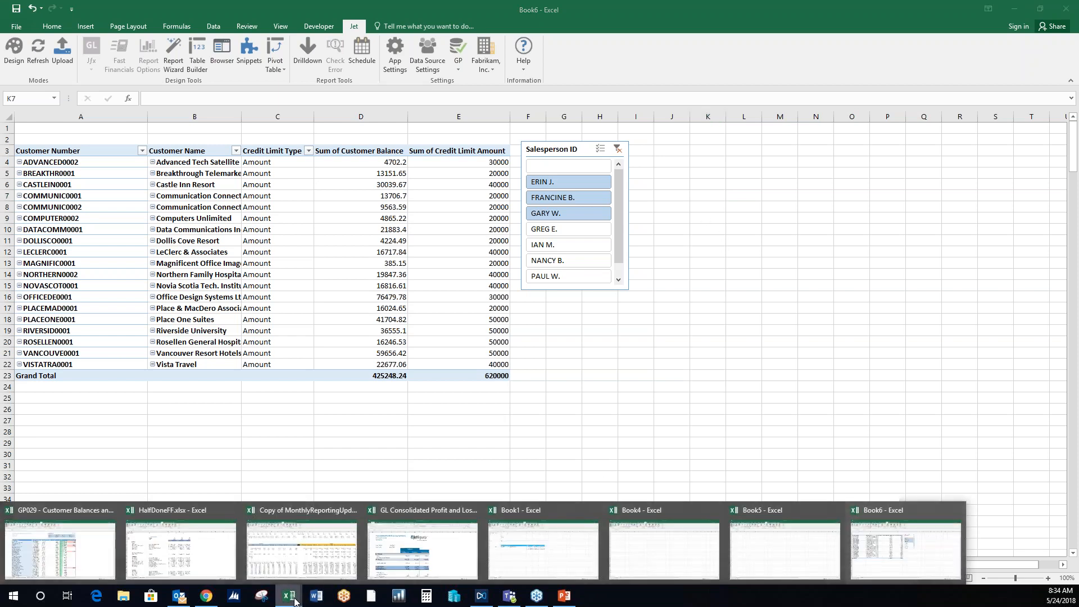
click(430, 562)
click(724, 268)
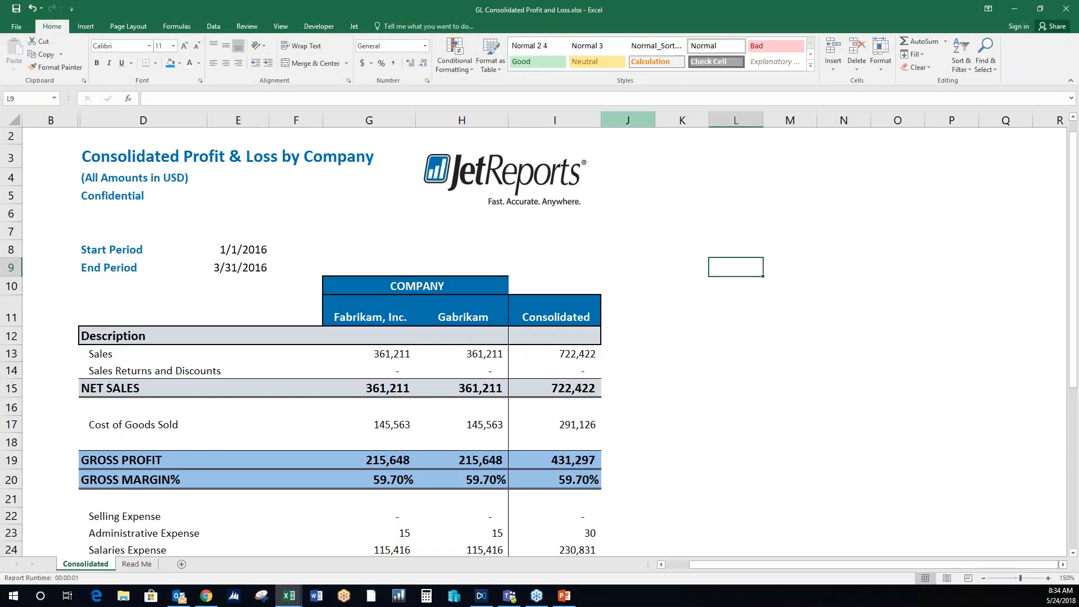
click(355, 23)
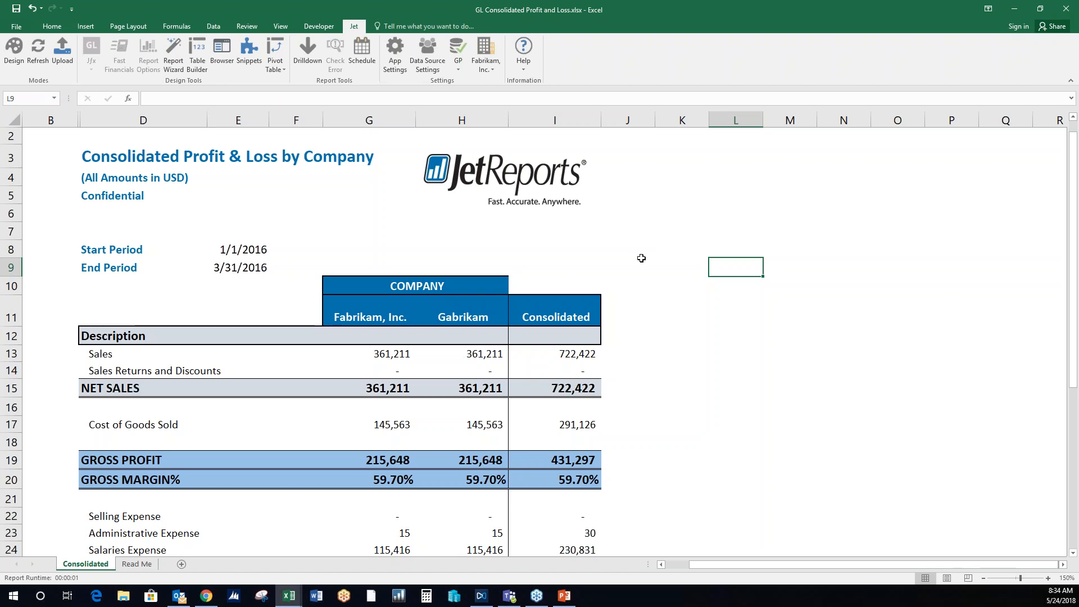
click(375, 356)
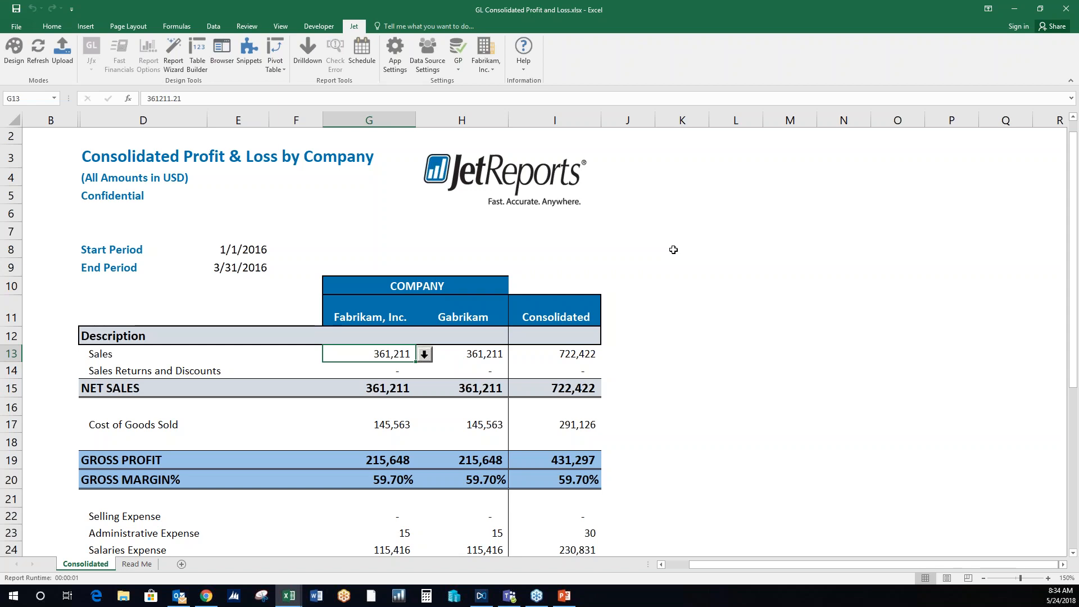
click(313, 59)
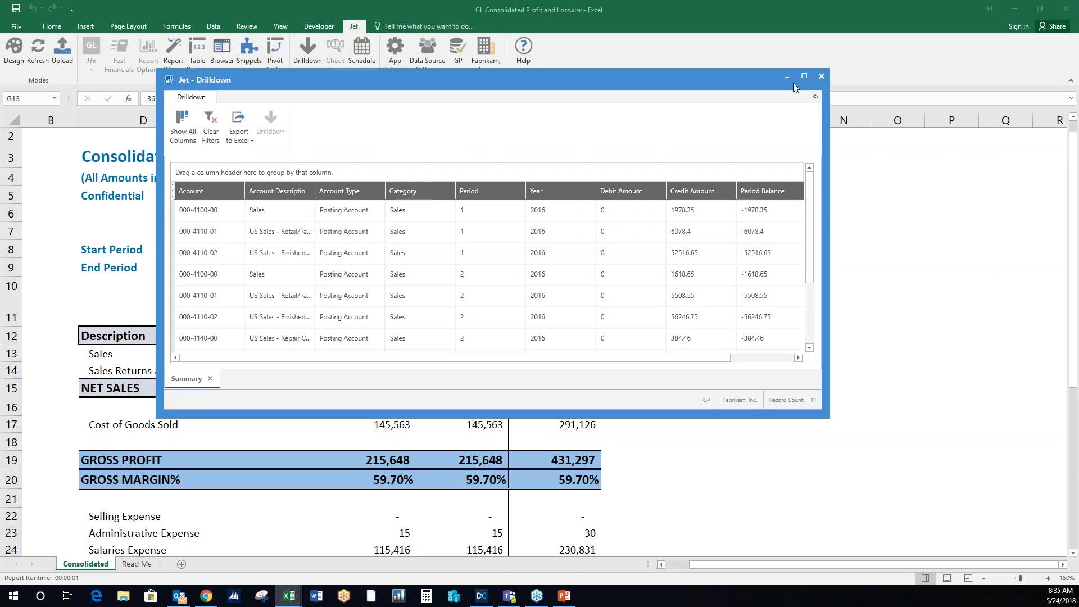
click(804, 77)
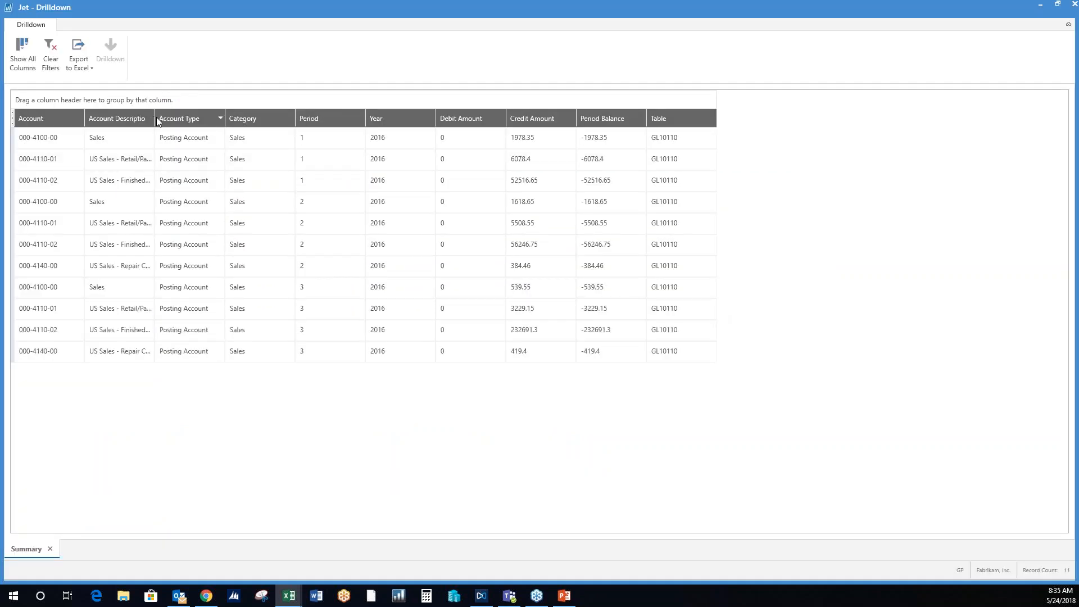
- Widen the Account Description column and drill down into the transactions of the first Sales account row for period 1
drag(155, 116, 208, 117)
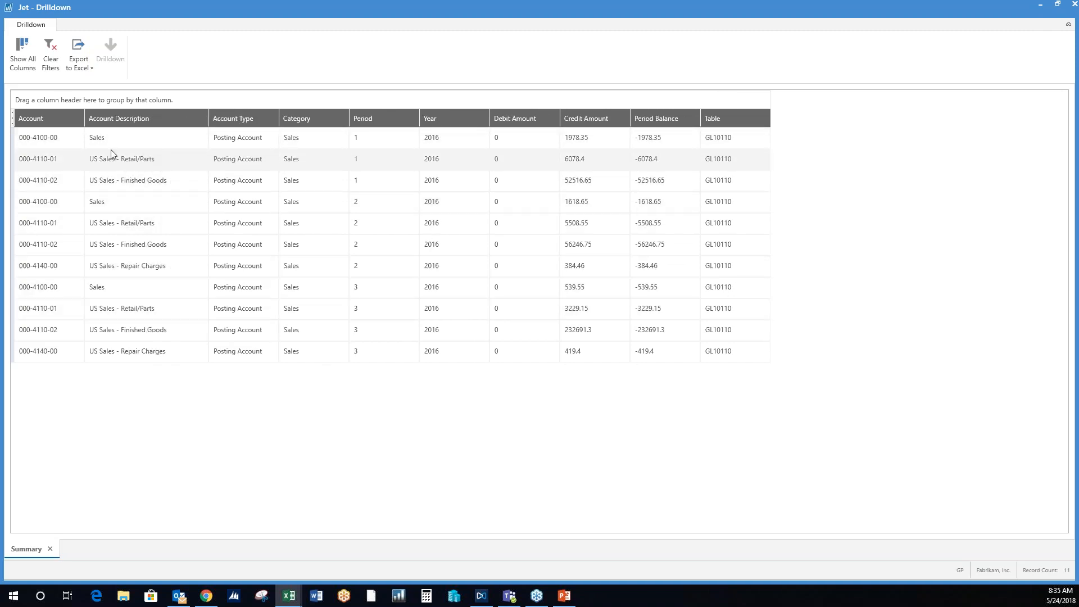
click(65, 139)
click(68, 155)
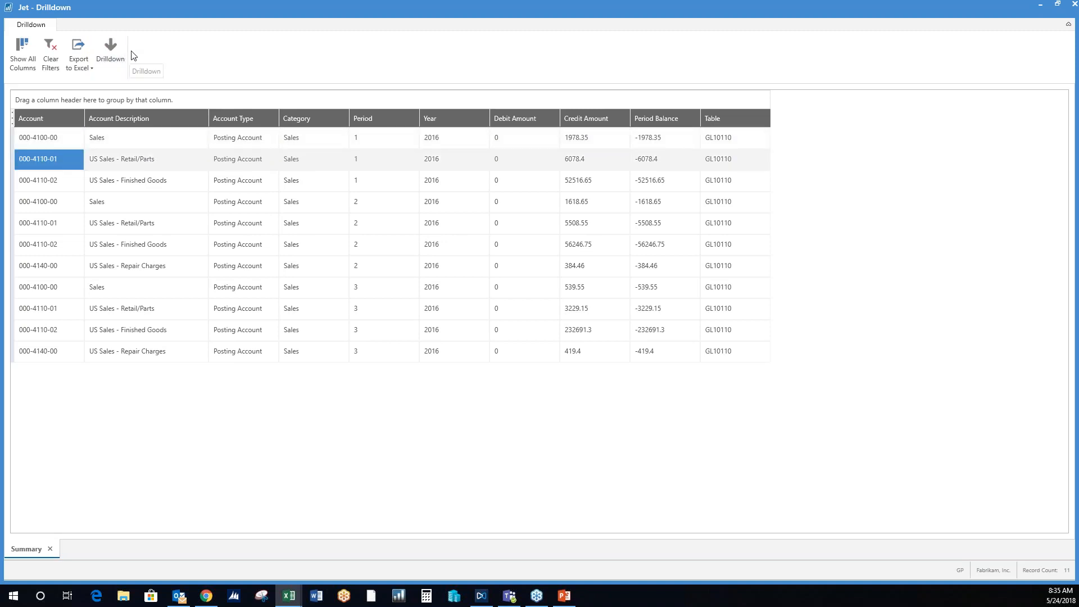
click(79, 137)
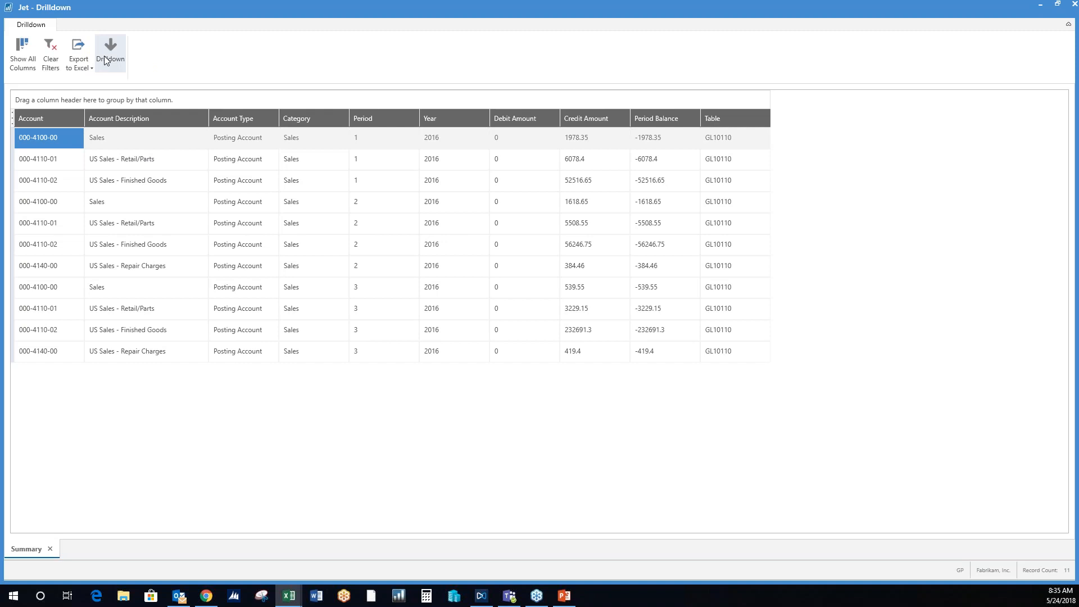
click(105, 58)
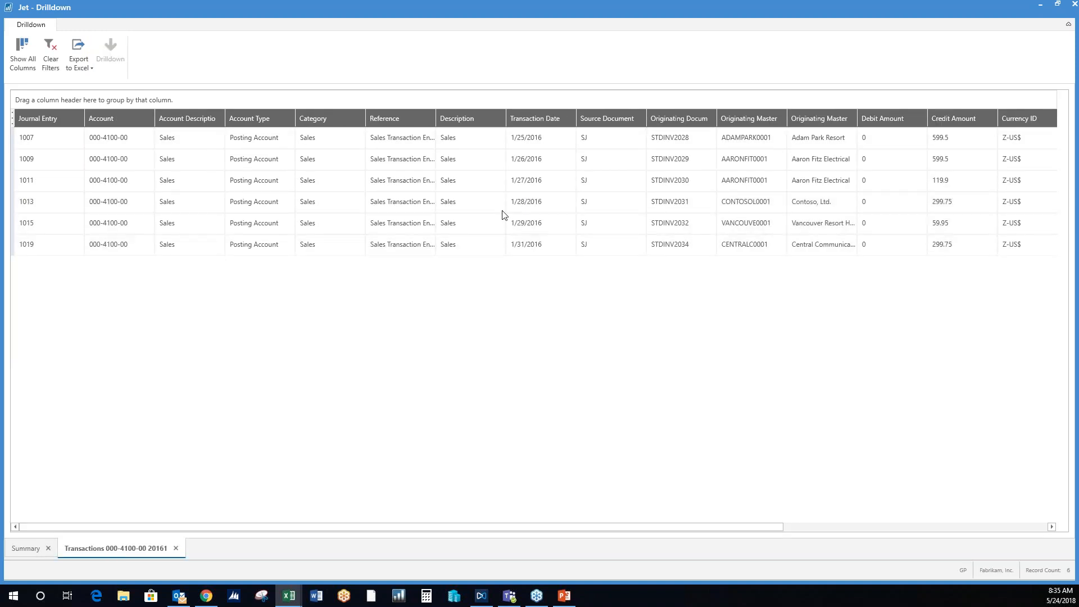
- Widen the Reference column and group the transactions by Originating Master Name
drag(435, 117, 464, 117)
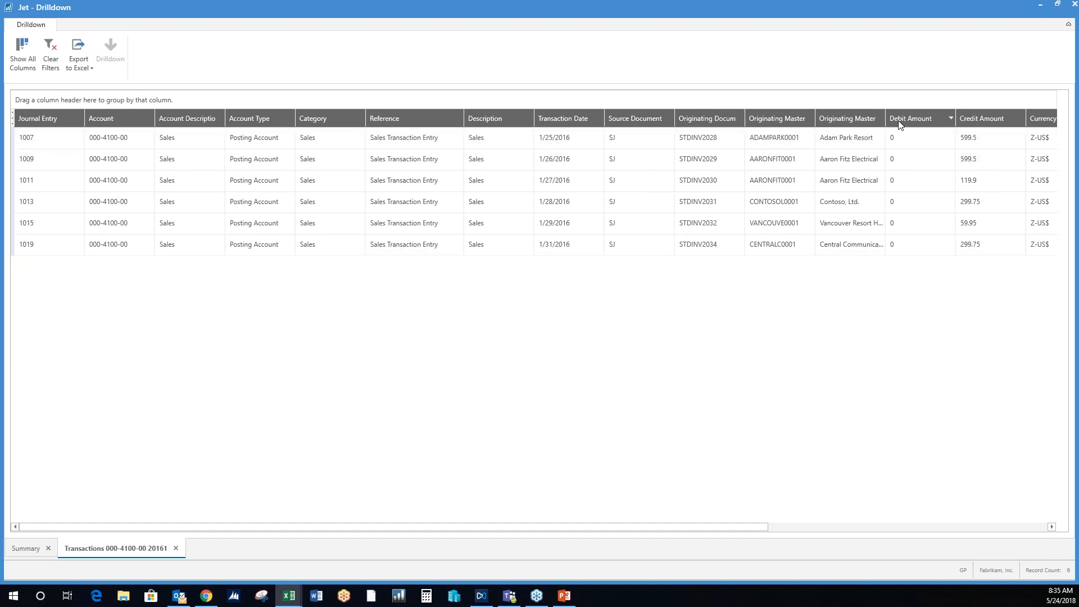
drag(851, 121, 821, 93)
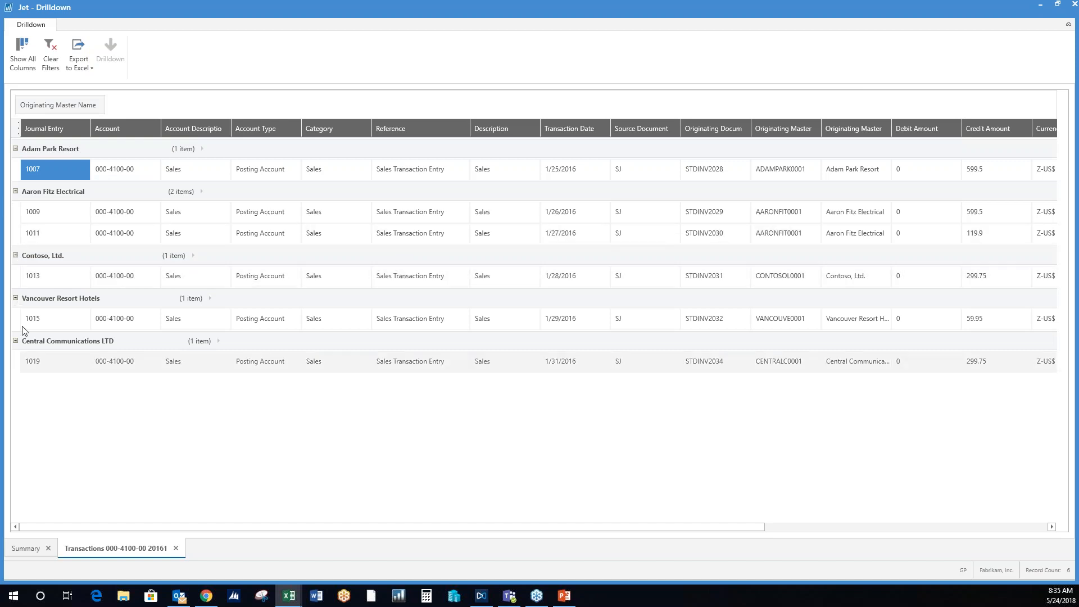
- Review the Excel export choices and the list of available columns for the transactions, and close the drilldown
click(80, 67)
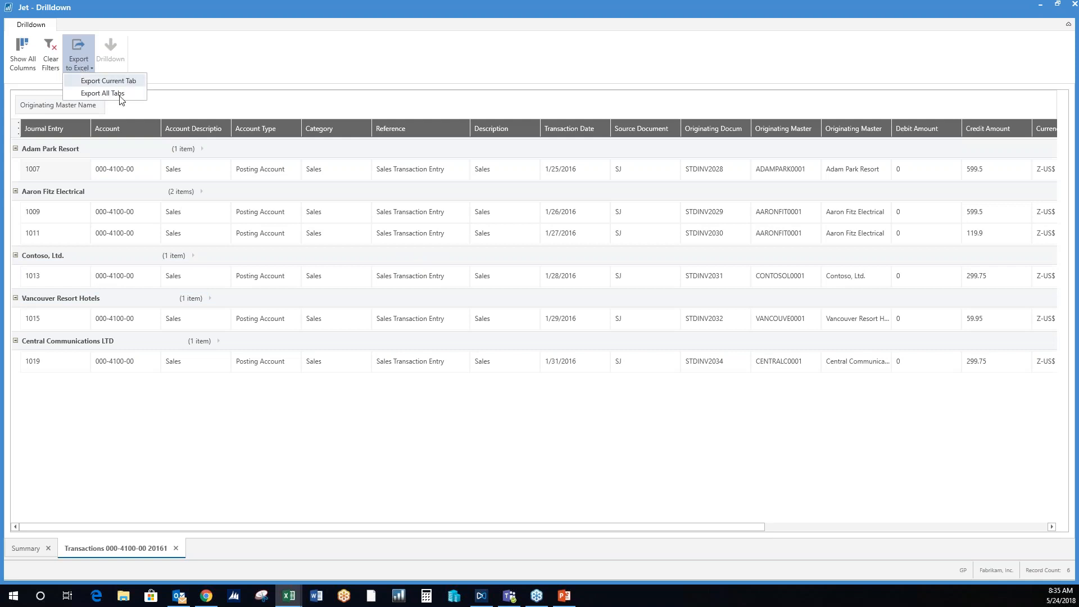
click(240, 73)
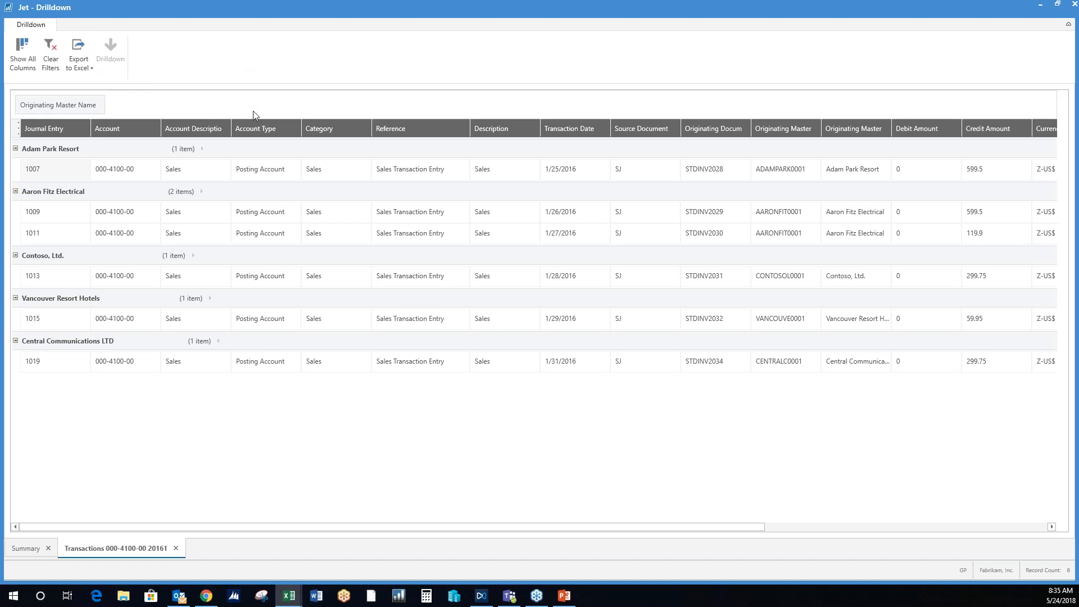
right_click(136, 127)
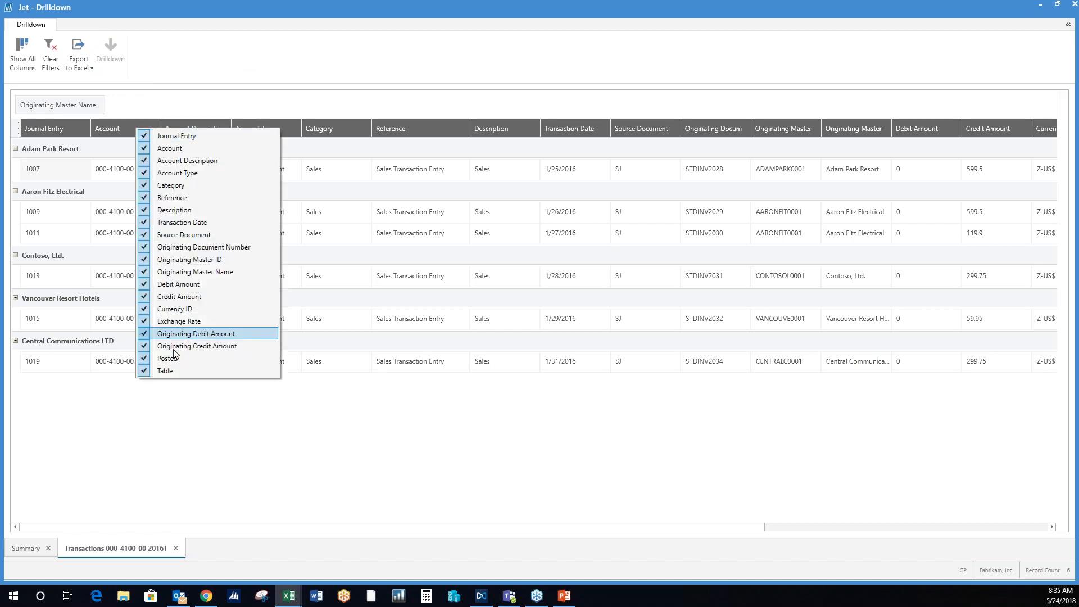
click(226, 80)
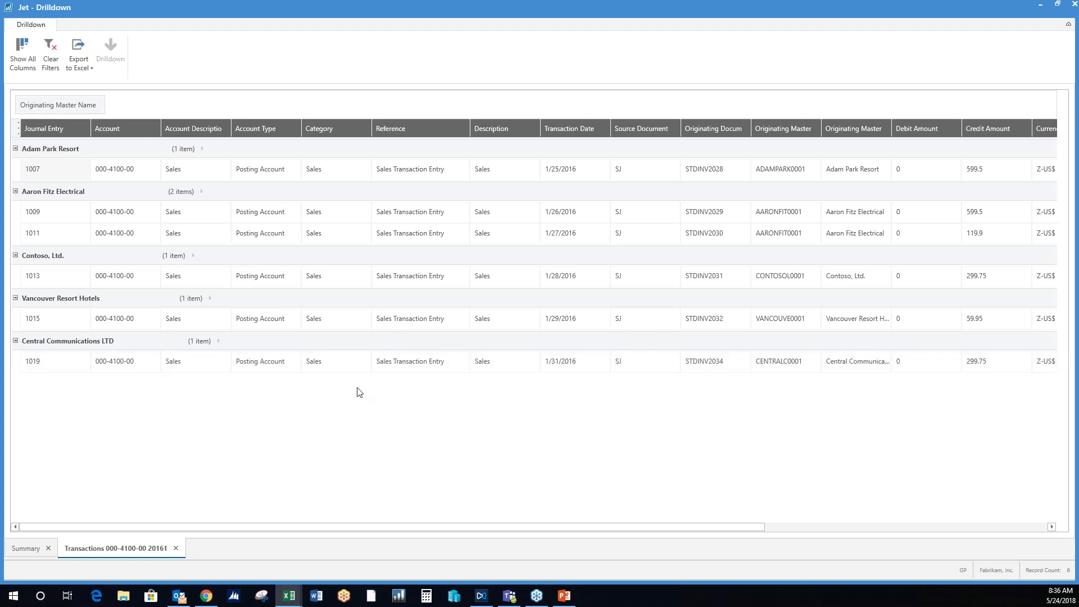
click(1074, 4)
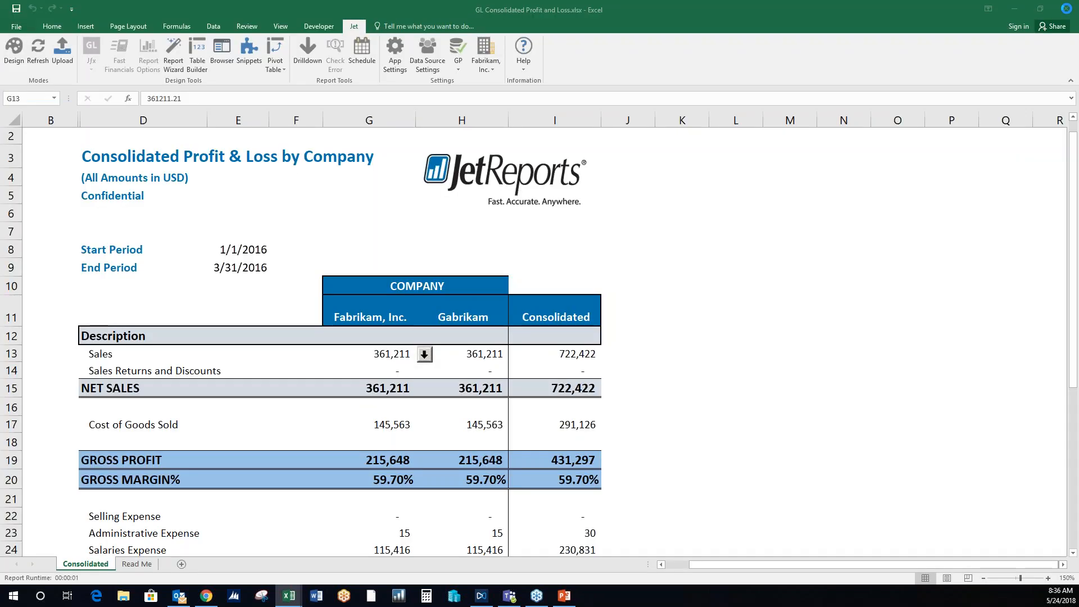
- Review the Start Period and End Period options offered when refreshing the consolidated report, and cancel without running it
click(638, 234)
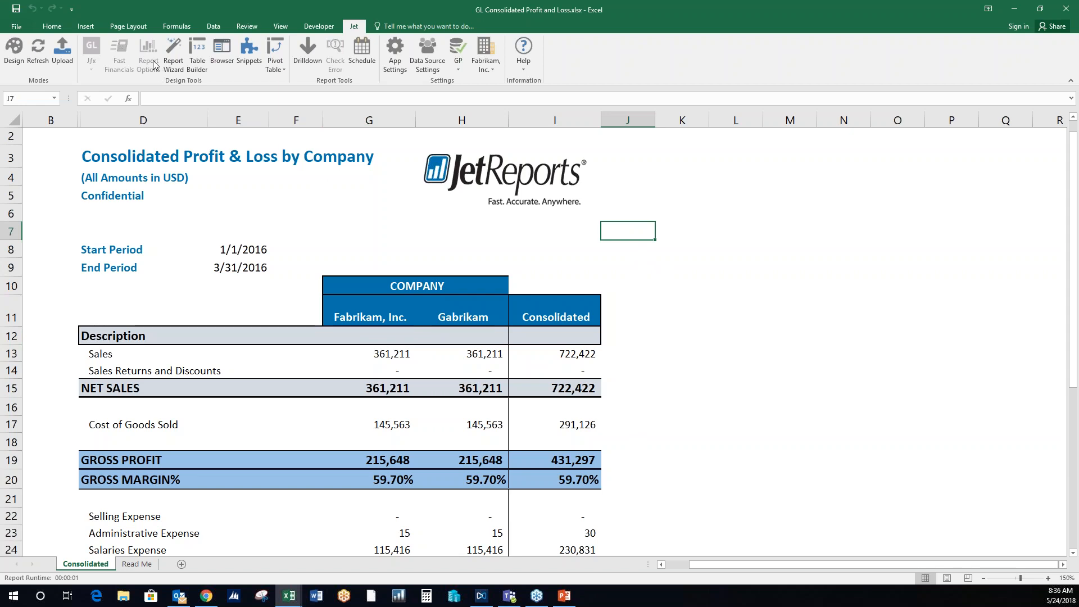
click(34, 59)
drag(669, 189, 743, 158)
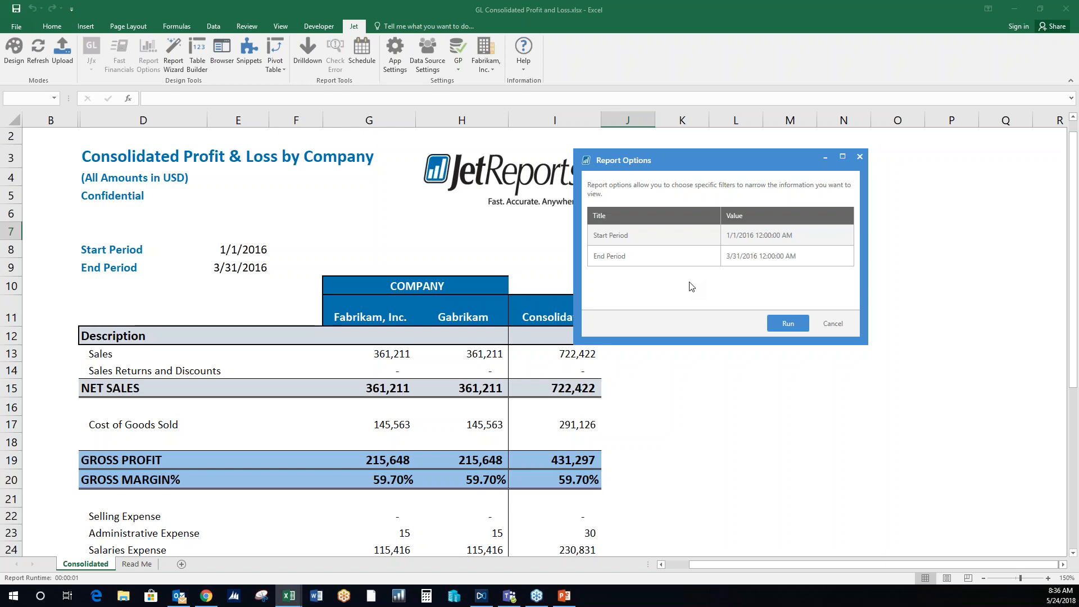
click(850, 327)
- In Copy of MonthlyReportingUpdated.xlsx, open the report options for the Current Month P&L sheet and inspect the Department (Seg 1) lookup values
mouse_move(284, 601)
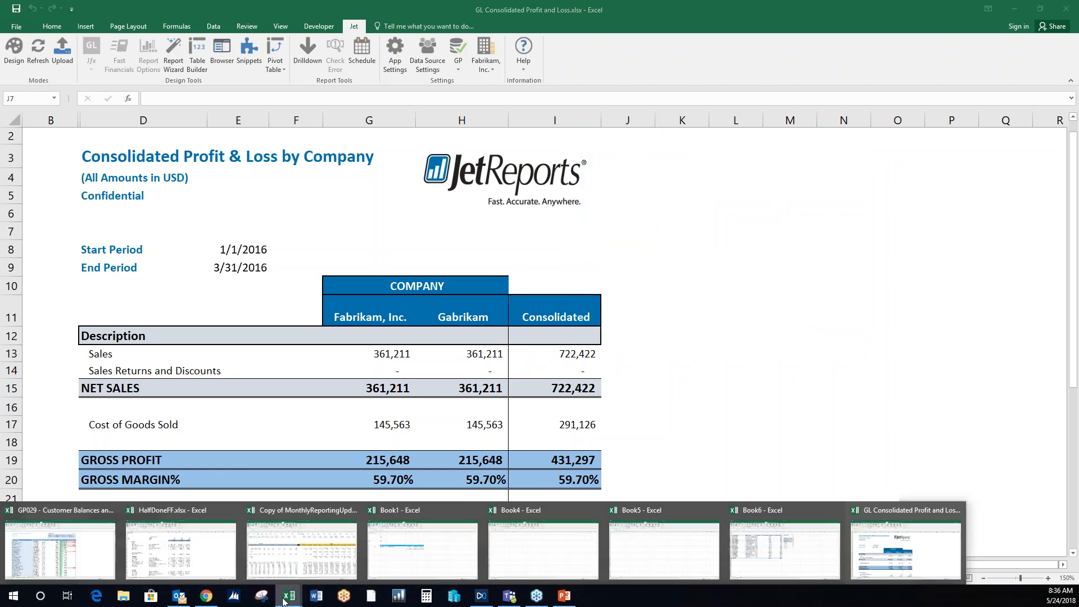
click(300, 562)
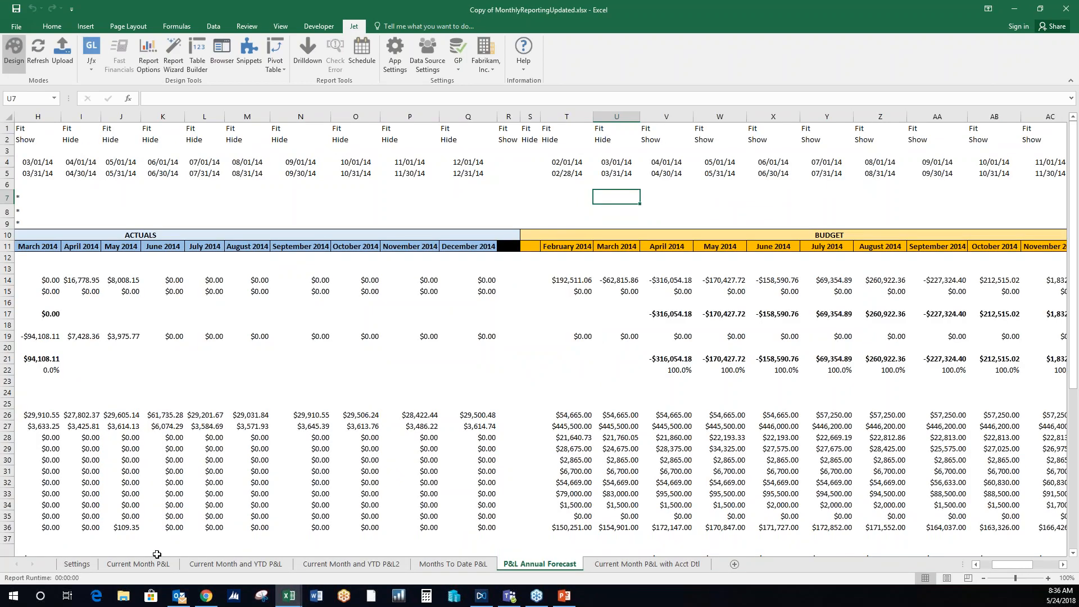
click(153, 564)
click(49, 59)
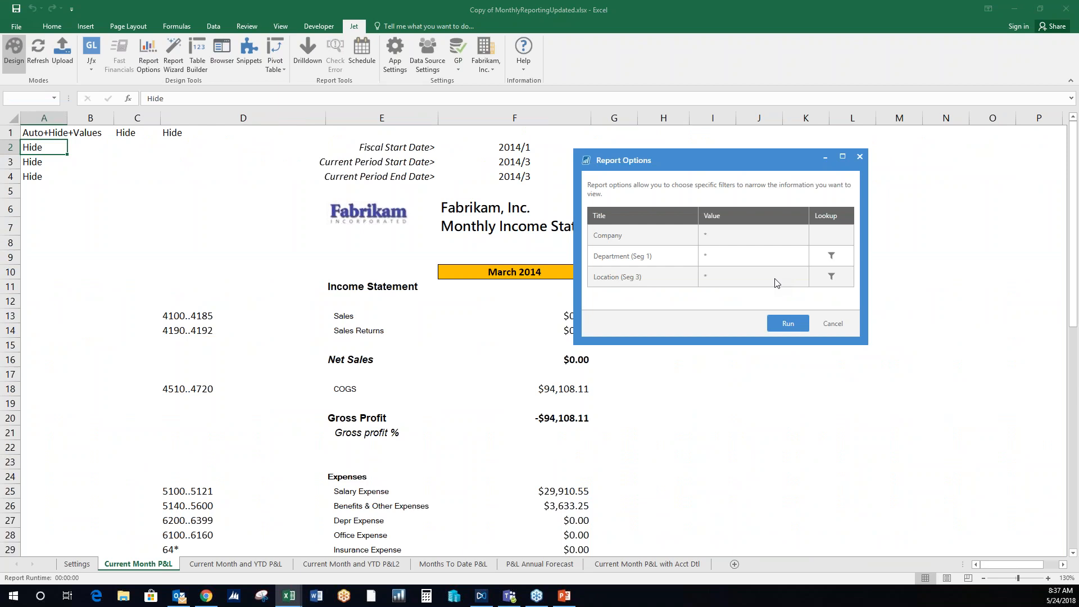
click(831, 255)
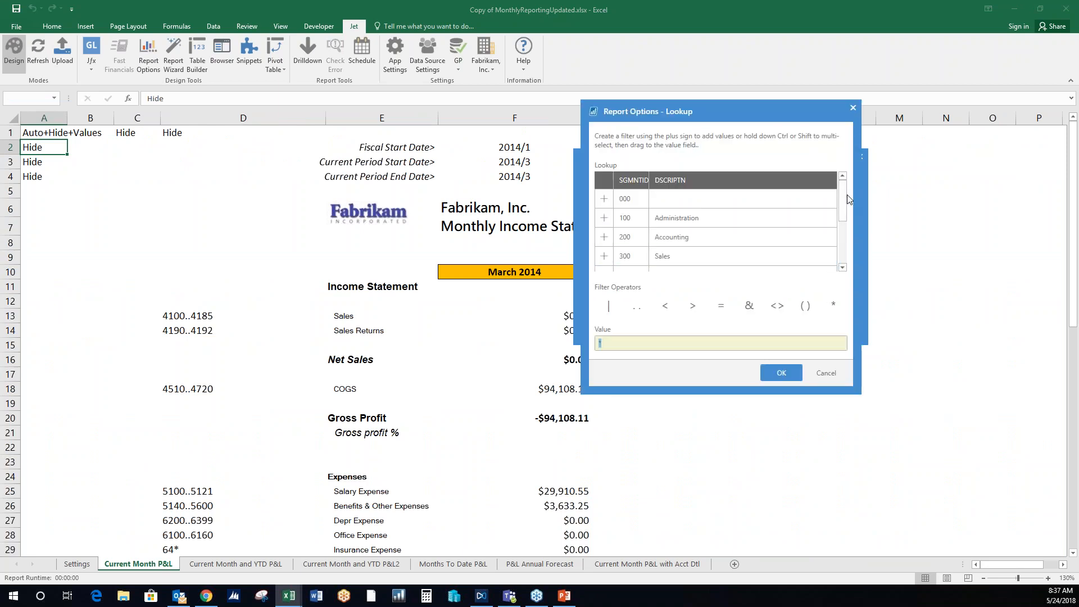
scroll(847, 194, down, 3)
click(826, 374)
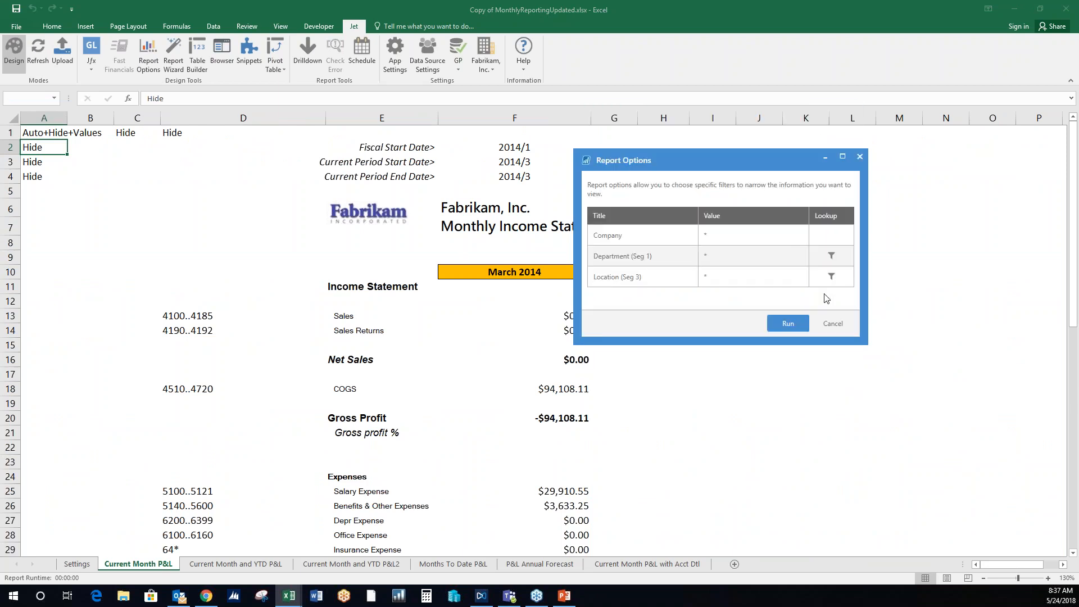
- Inspect the Location (Seg 3) lookup values and cancel the report options without running the report
click(832, 277)
drag(843, 203, 844, 232)
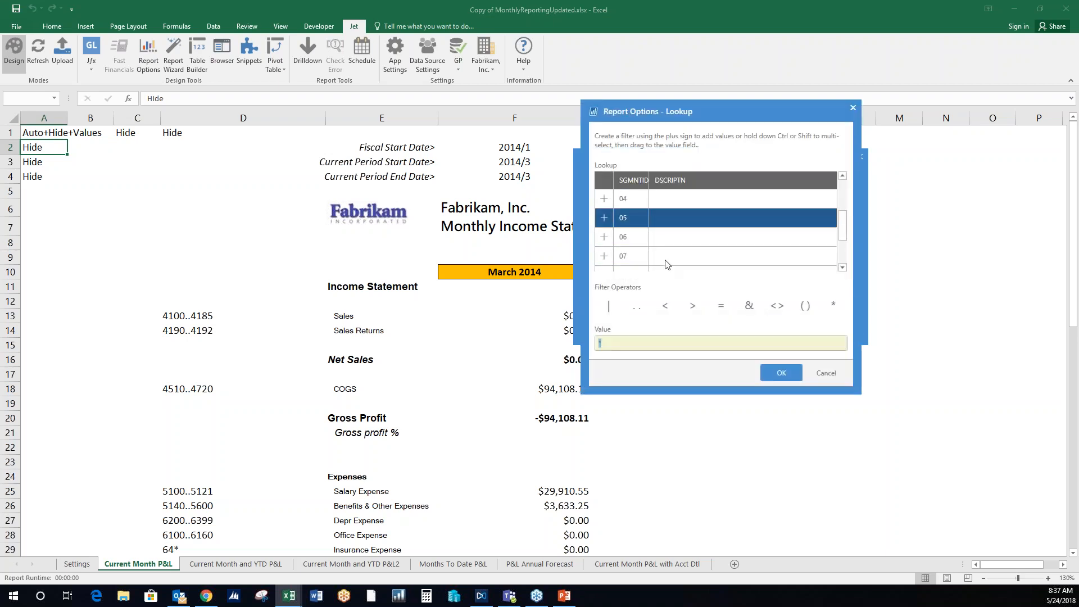
click(827, 373)
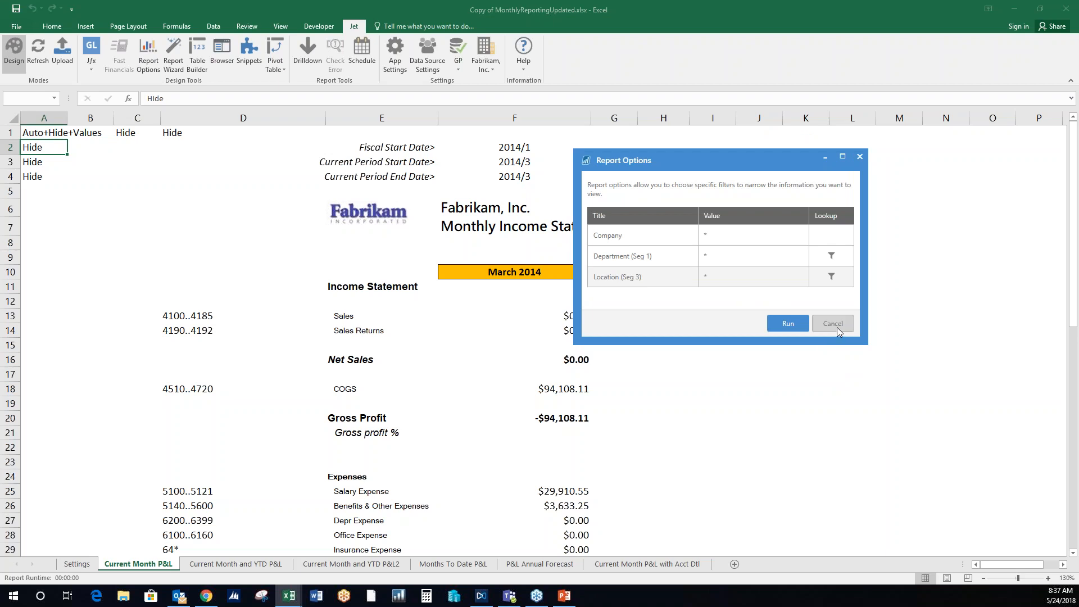
click(834, 325)
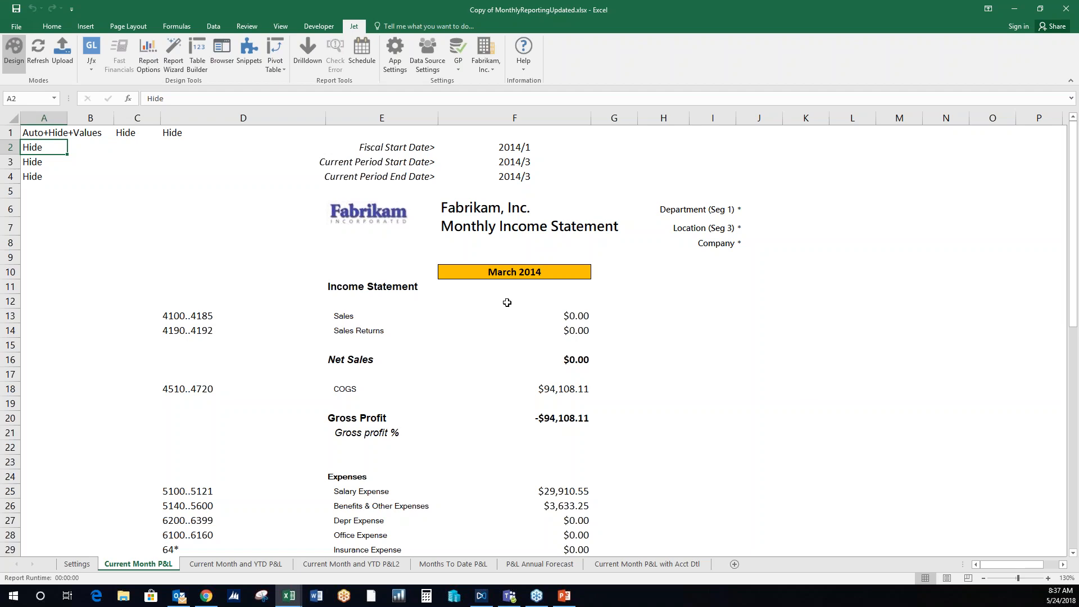
- Open the Jet Reports Snippets library over the report, look at the COGS snippet, and close the library
click(254, 66)
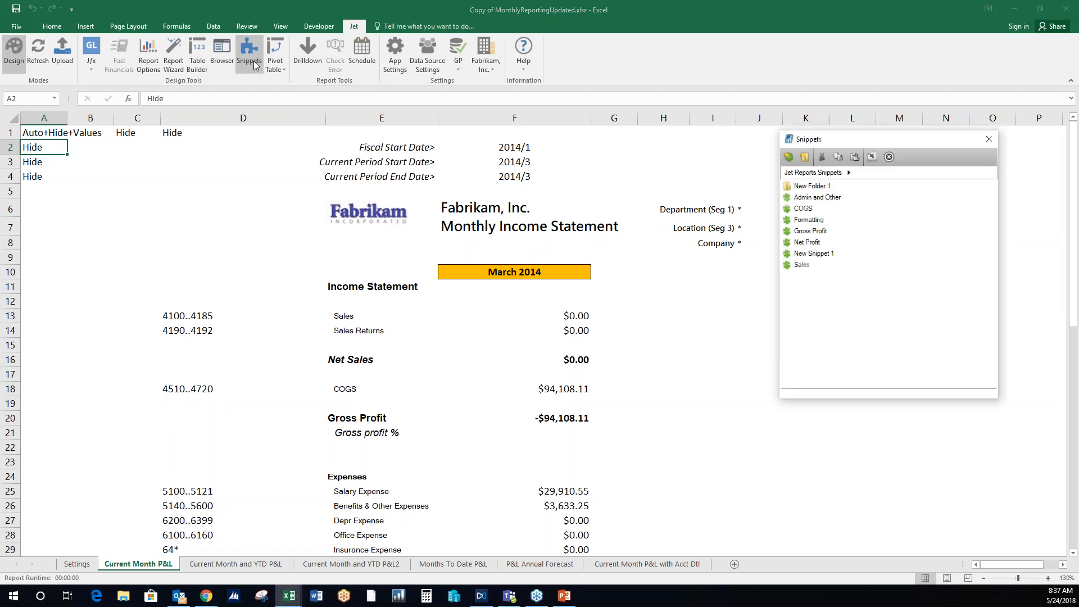
drag(874, 139, 424, 106)
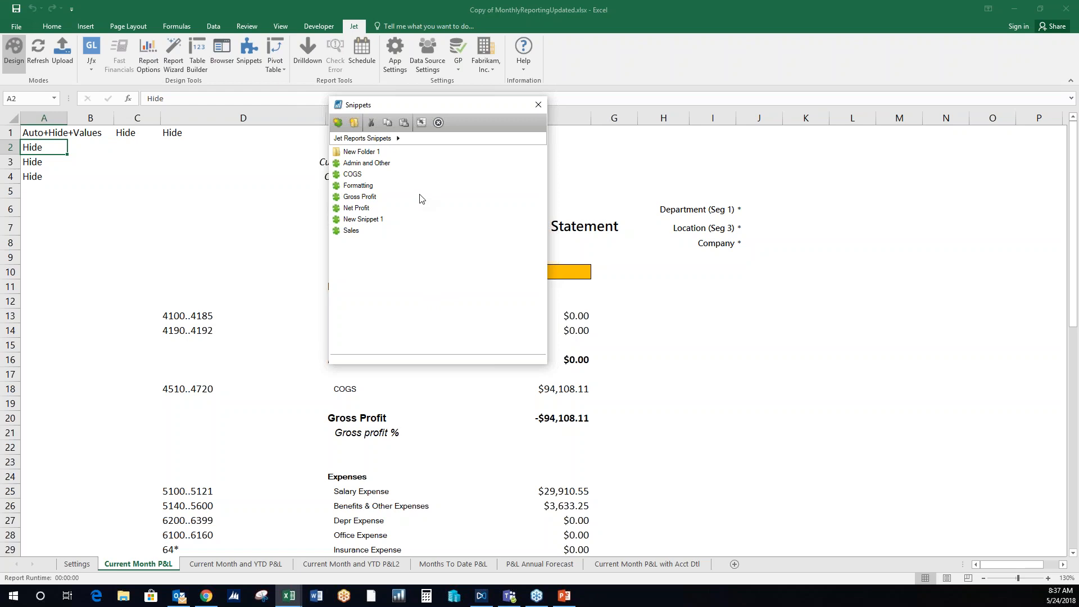
click(398, 177)
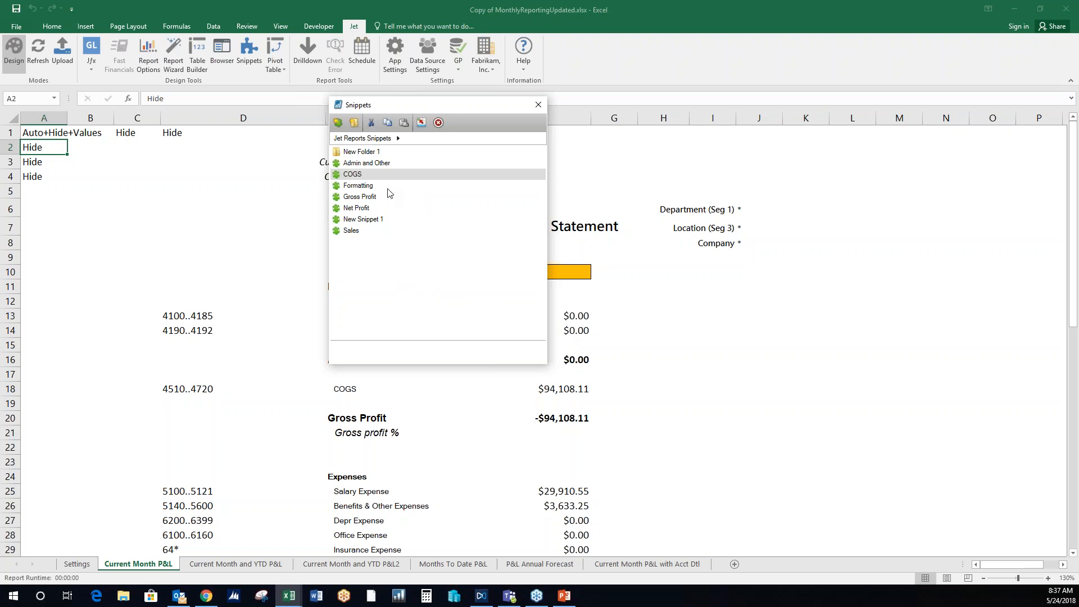
mouse_move(384, 177)
mouse_down()
mouse_move(240, 187)
mouse_move(162, 213)
mouse_move(117, 205)
mouse_move(378, 180)
mouse_up()
click(539, 105)
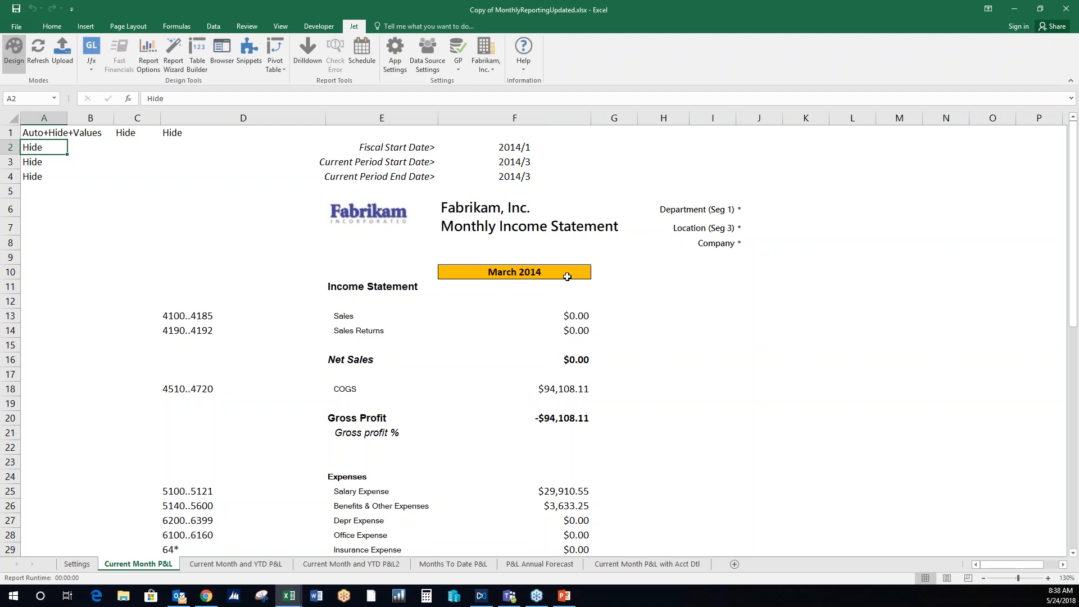
- Return to the GL Consolidated Profit and Loss workbook and start a new scheduled task for that report
click(292, 599)
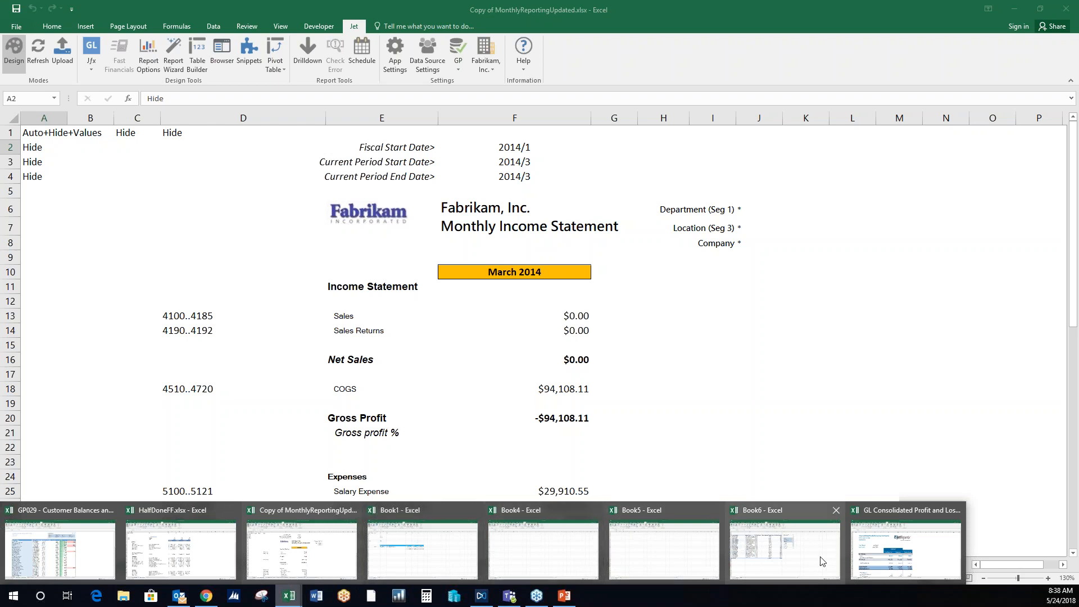
click(903, 559)
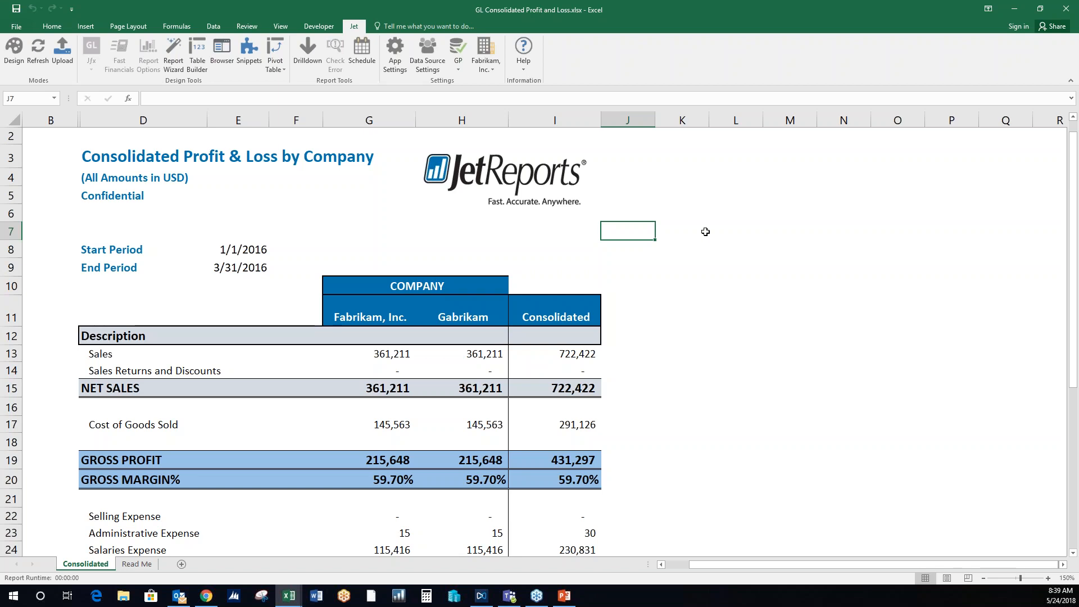
click(363, 60)
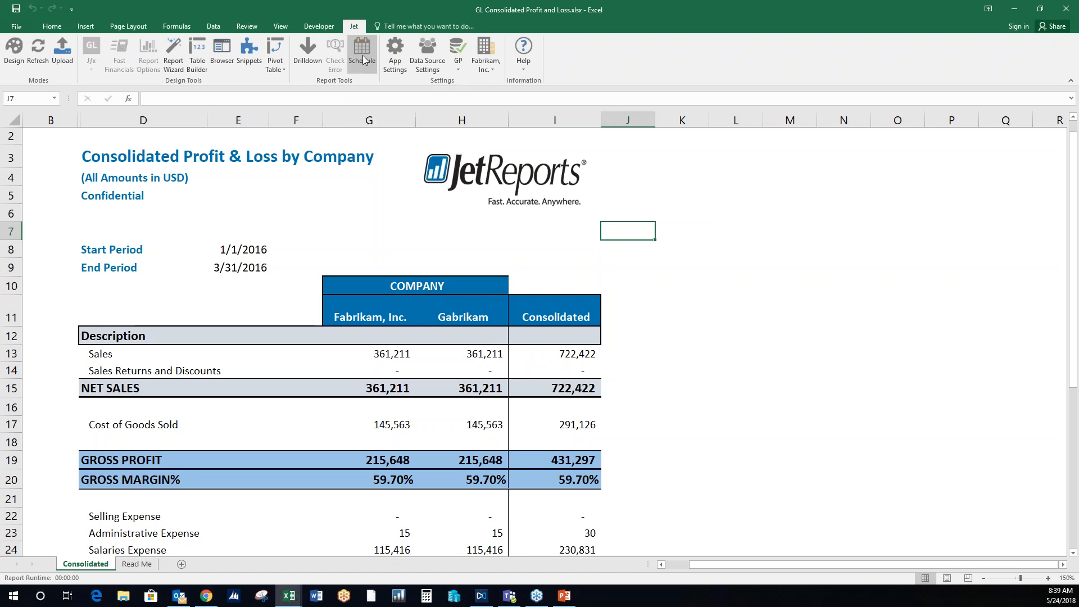
click(659, 348)
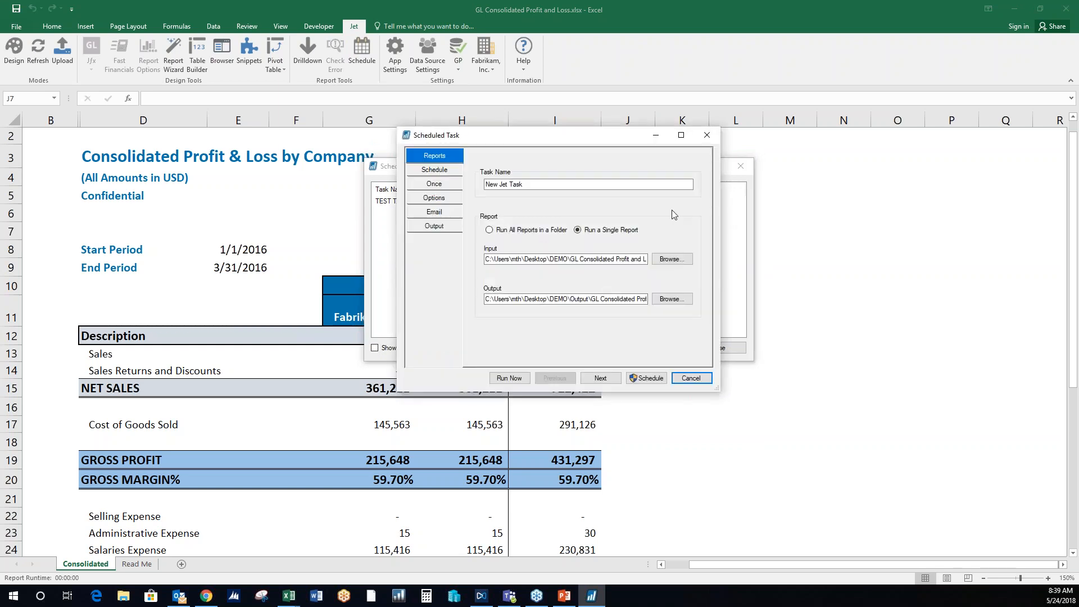
- Set the new scheduled task to run weekly on Monday
click(446, 170)
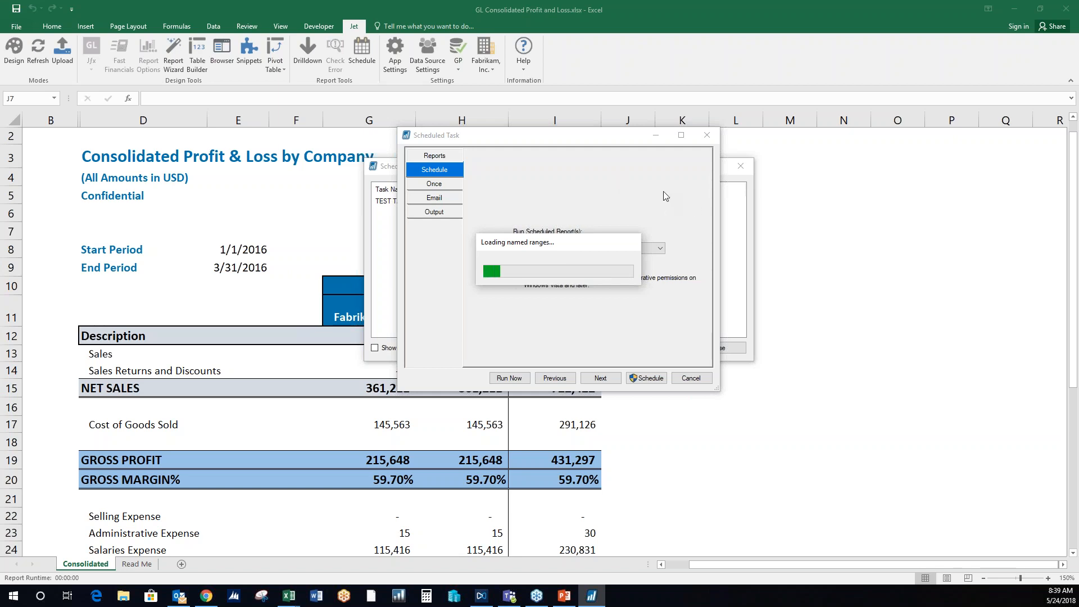
click(627, 248)
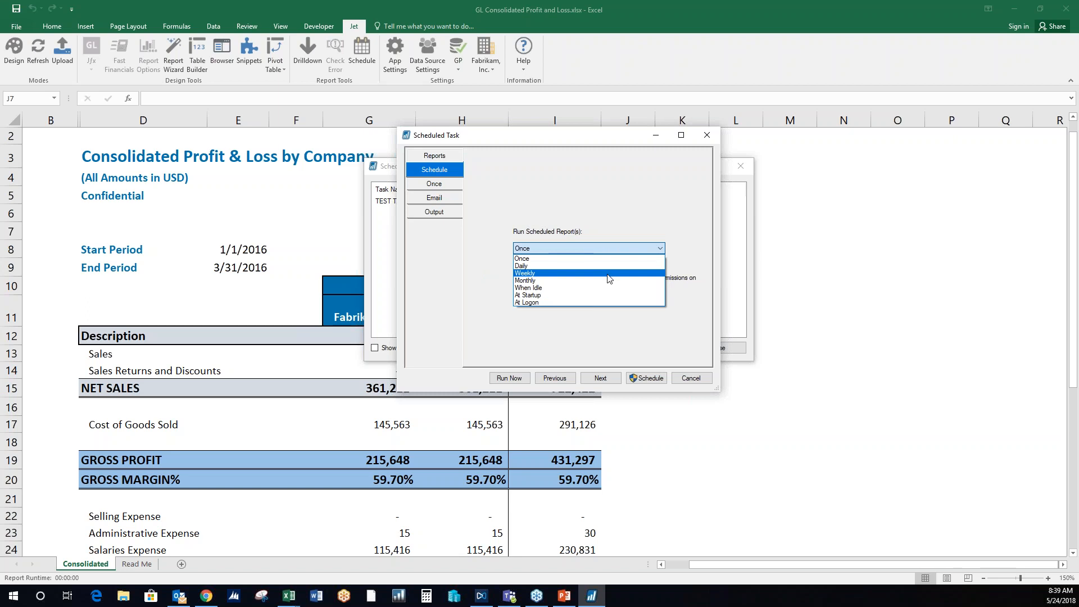
click(610, 273)
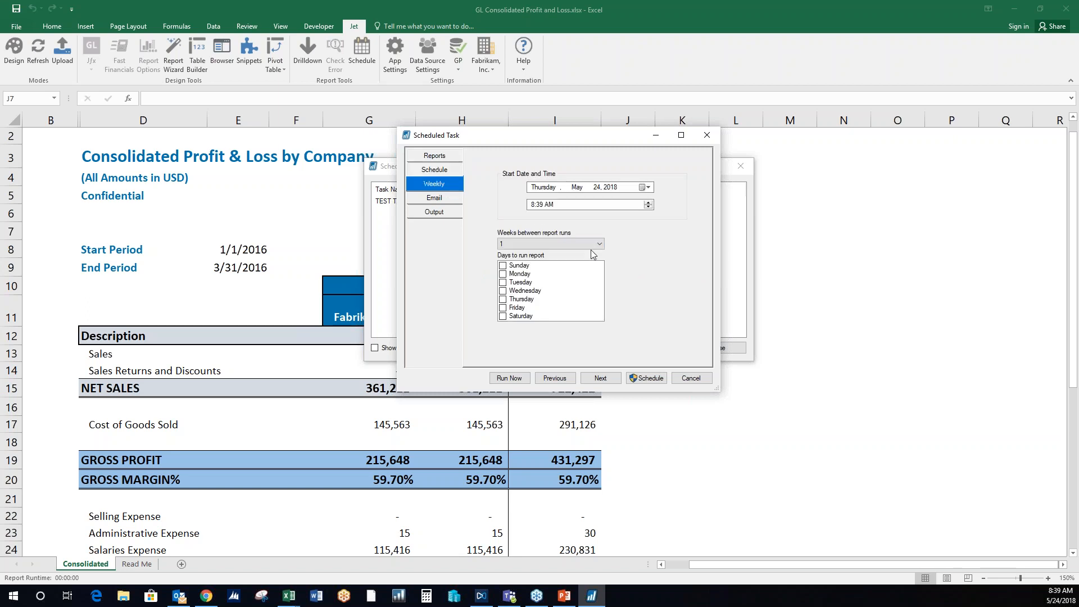
click(506, 274)
- Review the task's email settings and available output formats, then cancel the task and close the scheduler
click(432, 199)
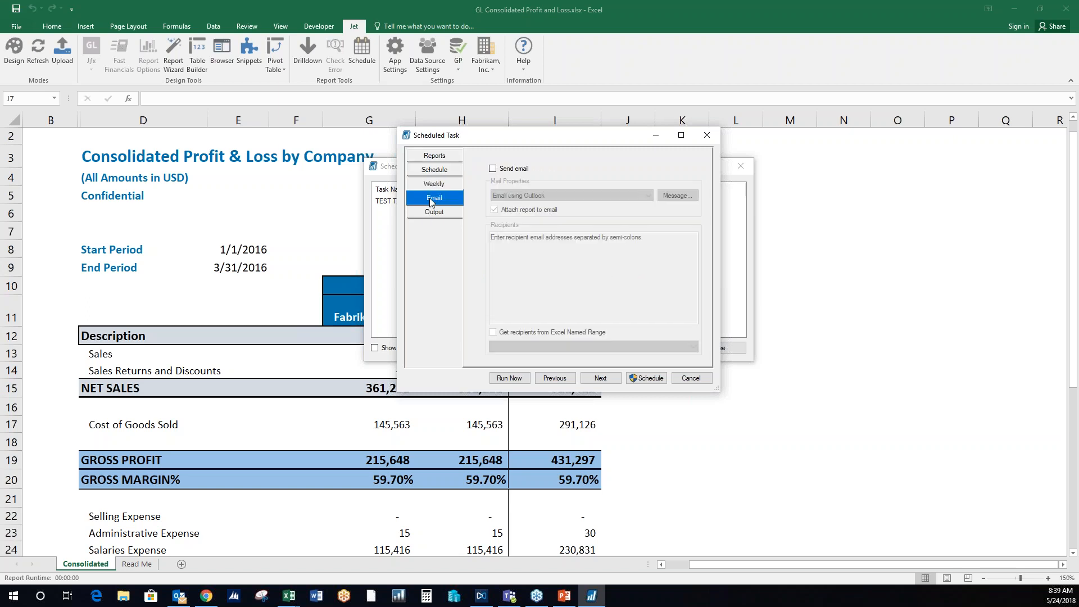
click(436, 214)
click(554, 191)
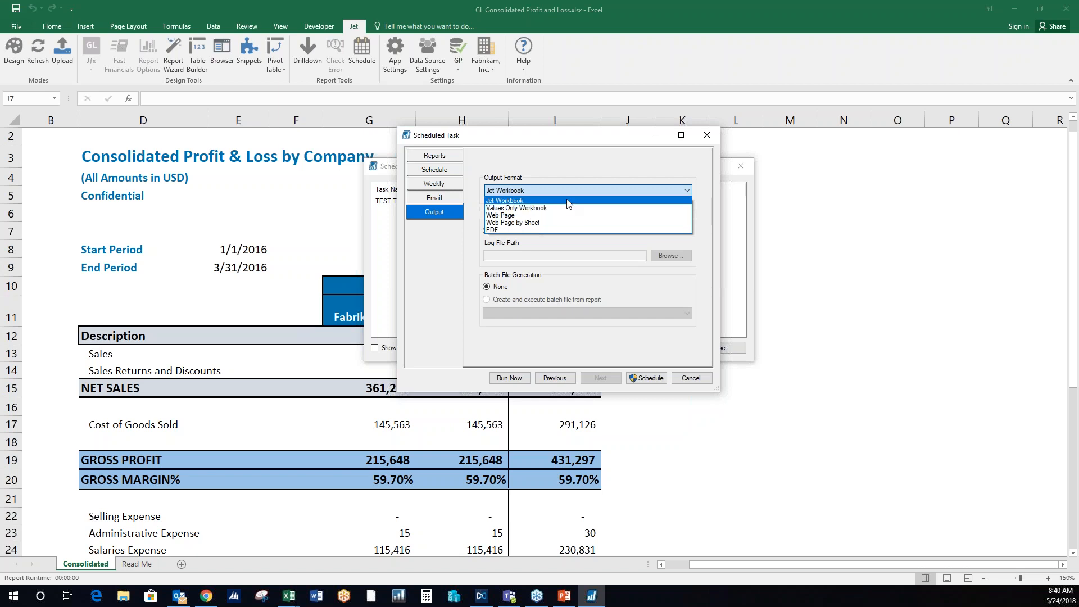
click(569, 169)
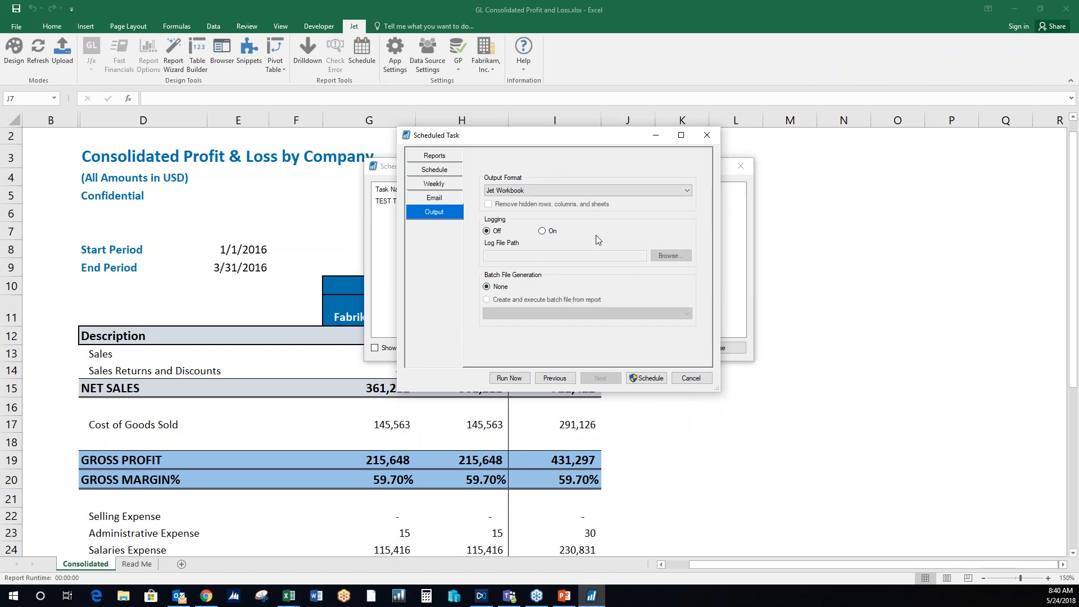
click(697, 380)
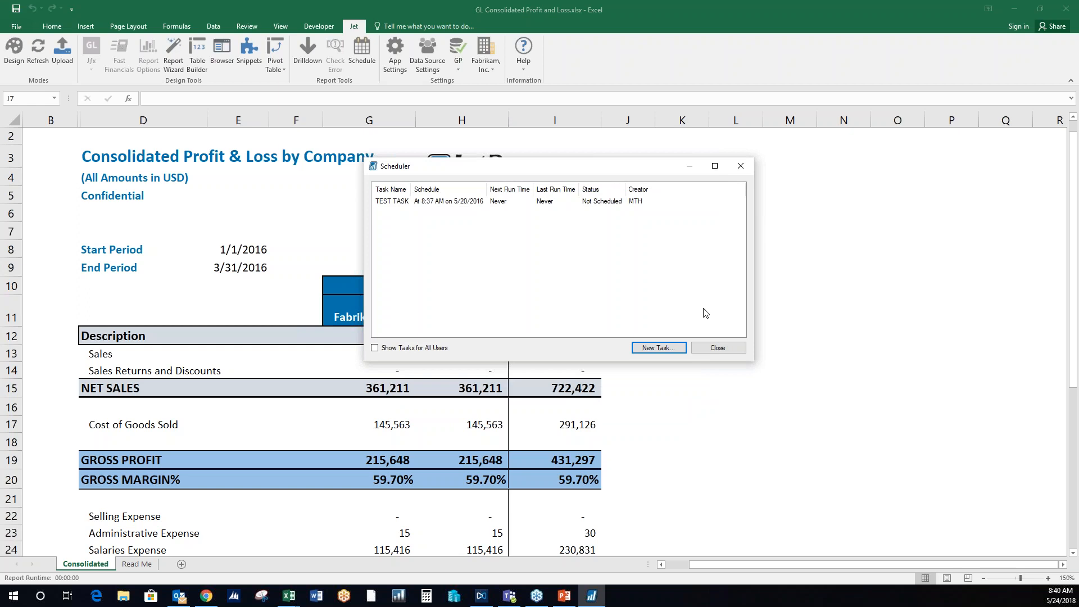
click(728, 350)
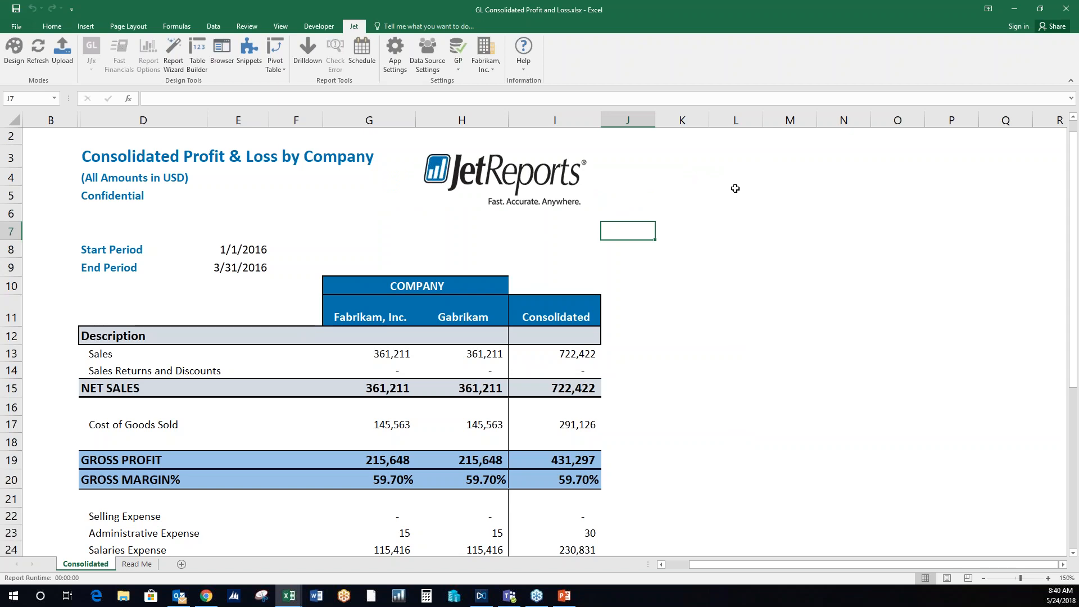
- Switch to Chrome and sign in to the Jet Web Portal with the saved credentials
click(206, 596)
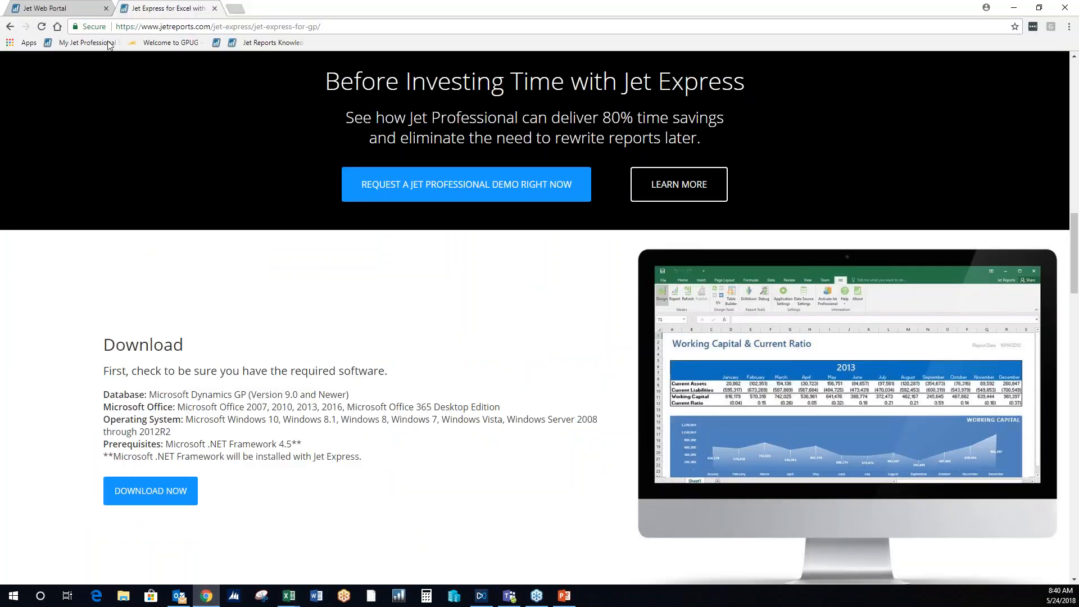
click(93, 9)
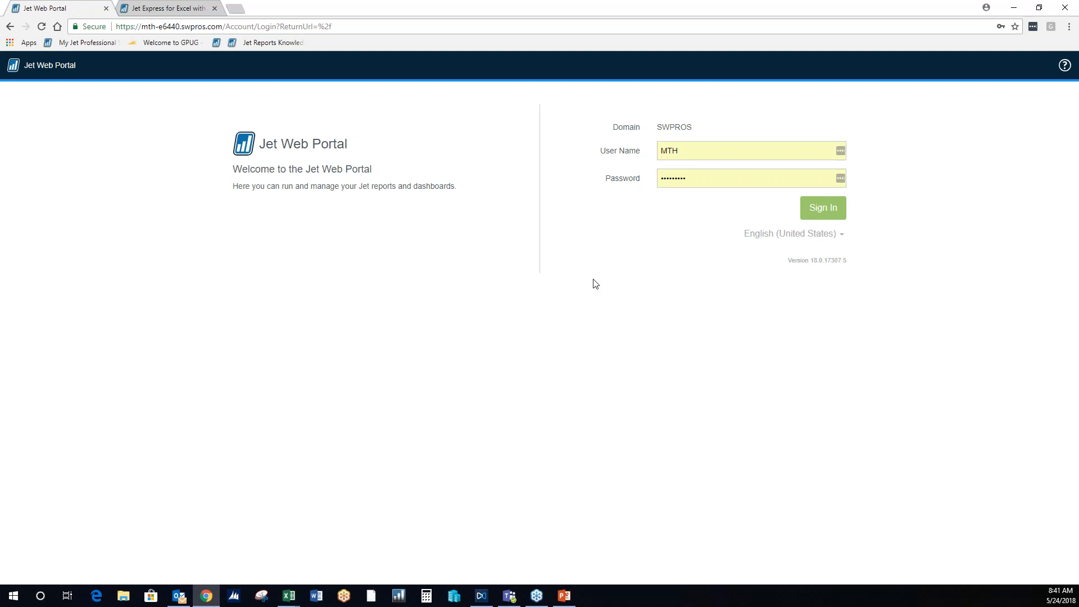
click(830, 217)
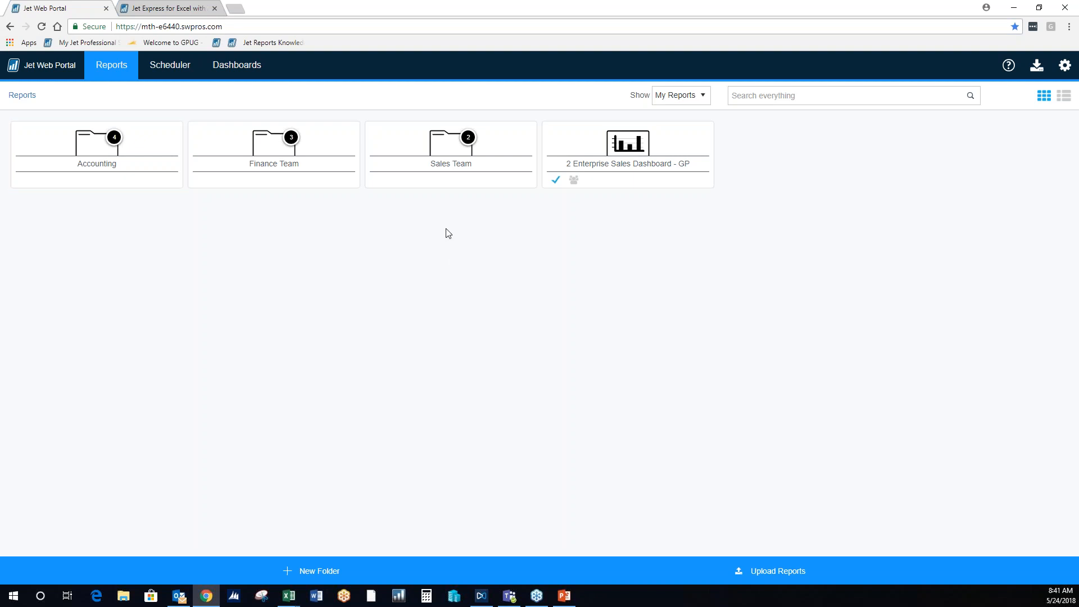
- Inspect the details of GP029 - Customer Balances and Credit Limits in the Sales Team folder, including its sharing, run history and versions
double_click(491, 173)
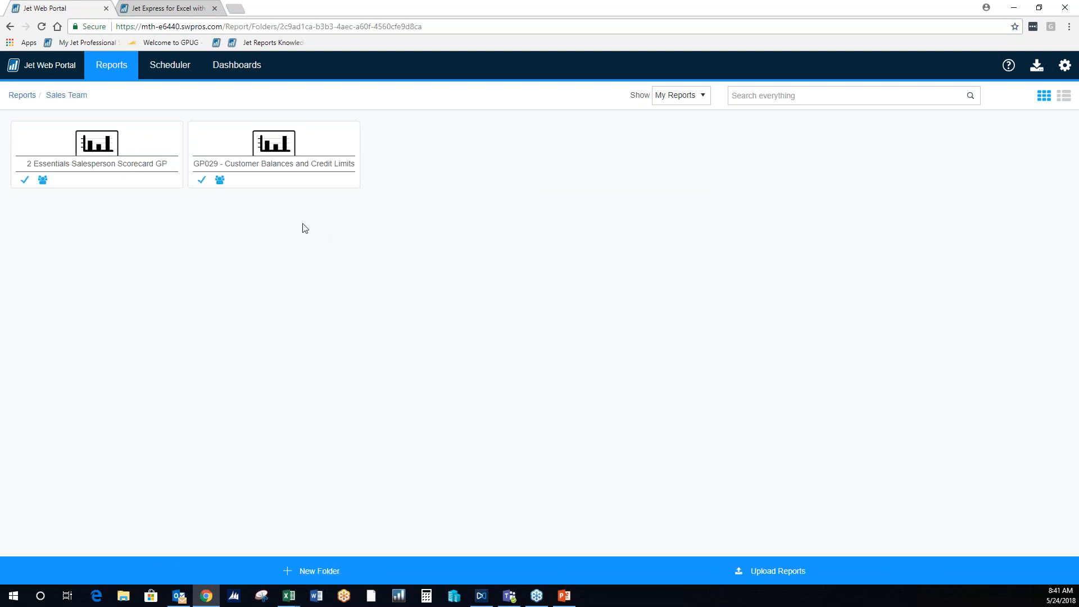
click(270, 162)
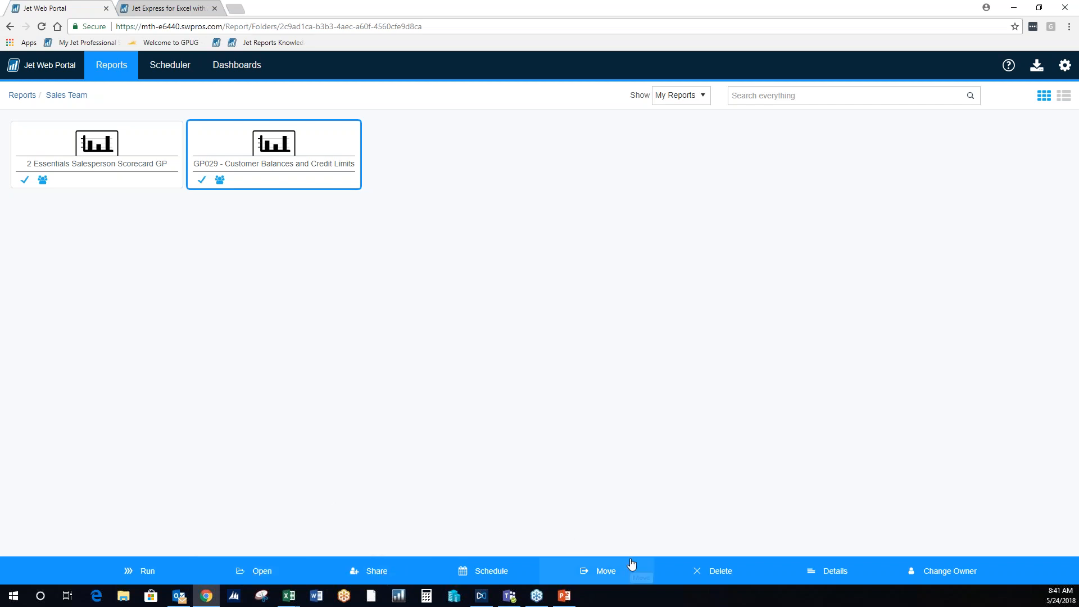
click(834, 572)
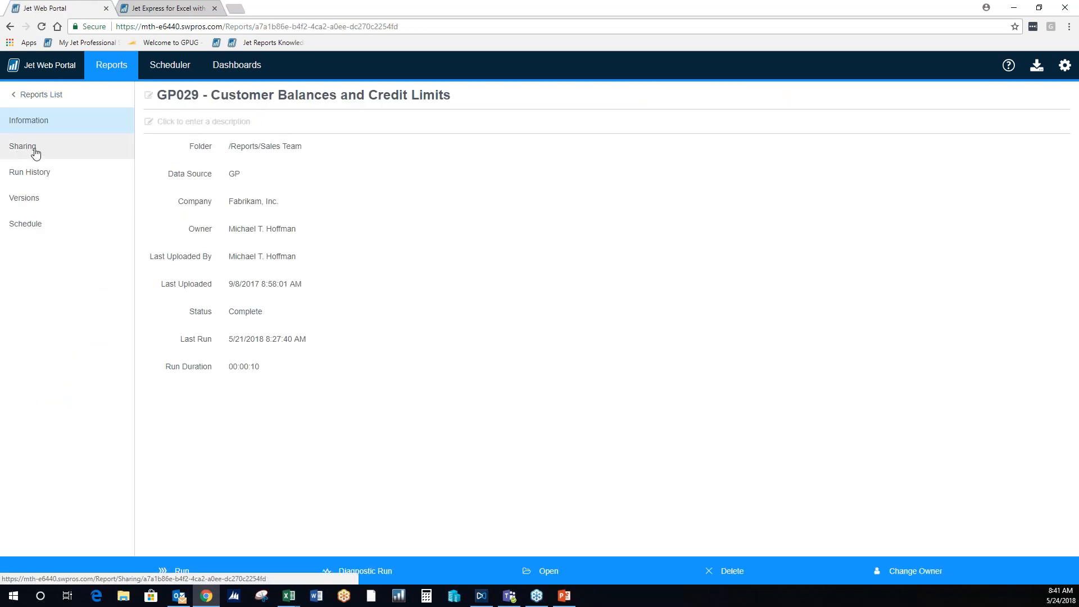
click(41, 160)
click(45, 171)
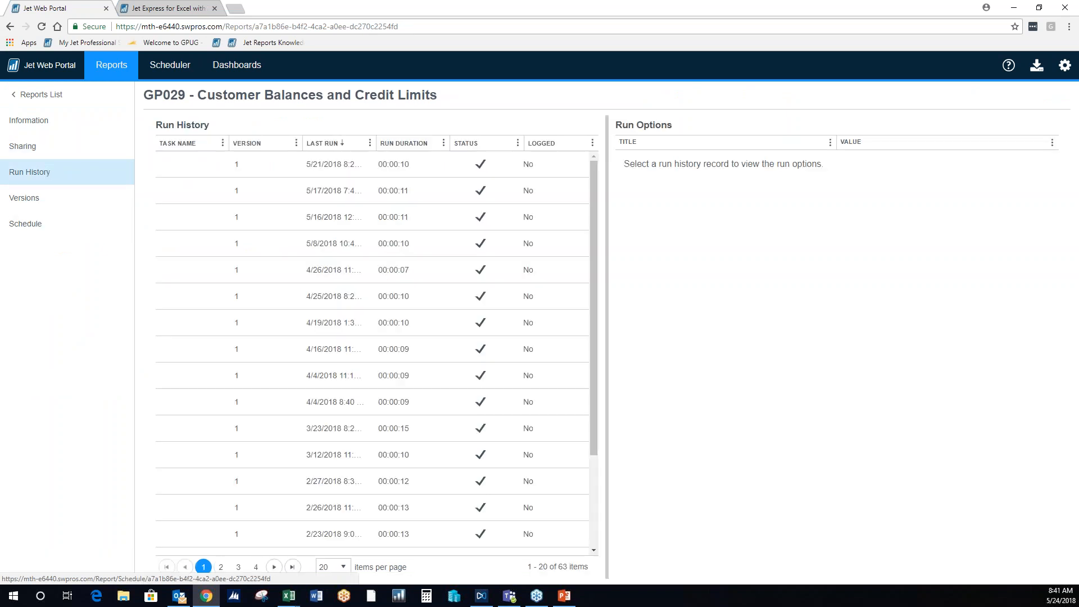
click(63, 201)
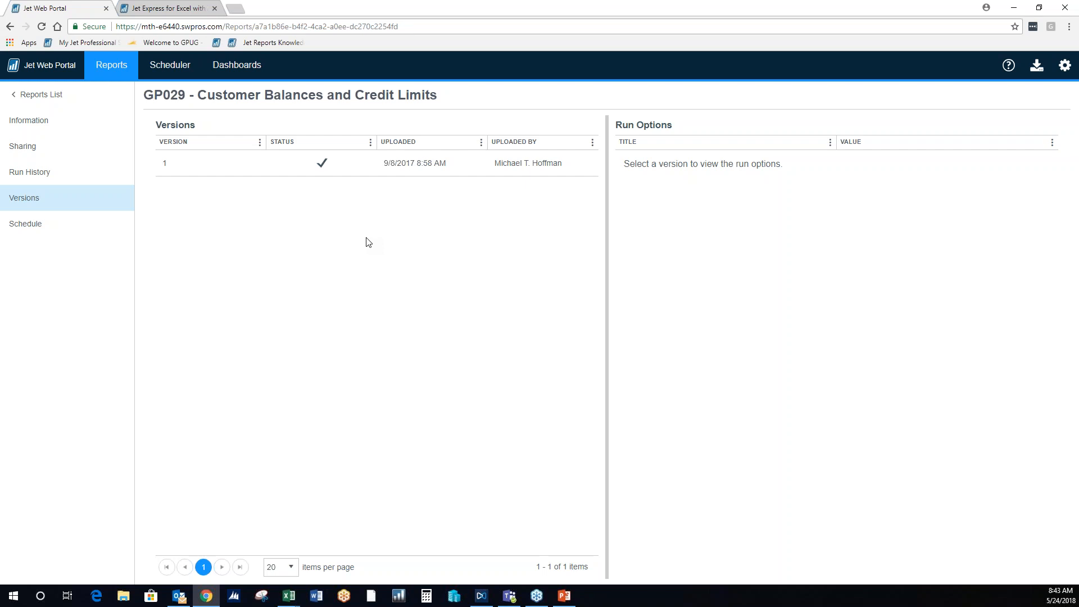
- Return to the Sales Team folder and run GP029 - Customer Balances and Credit Limits with Sales Territory left at *
click(131, 68)
click(483, 180)
click(258, 168)
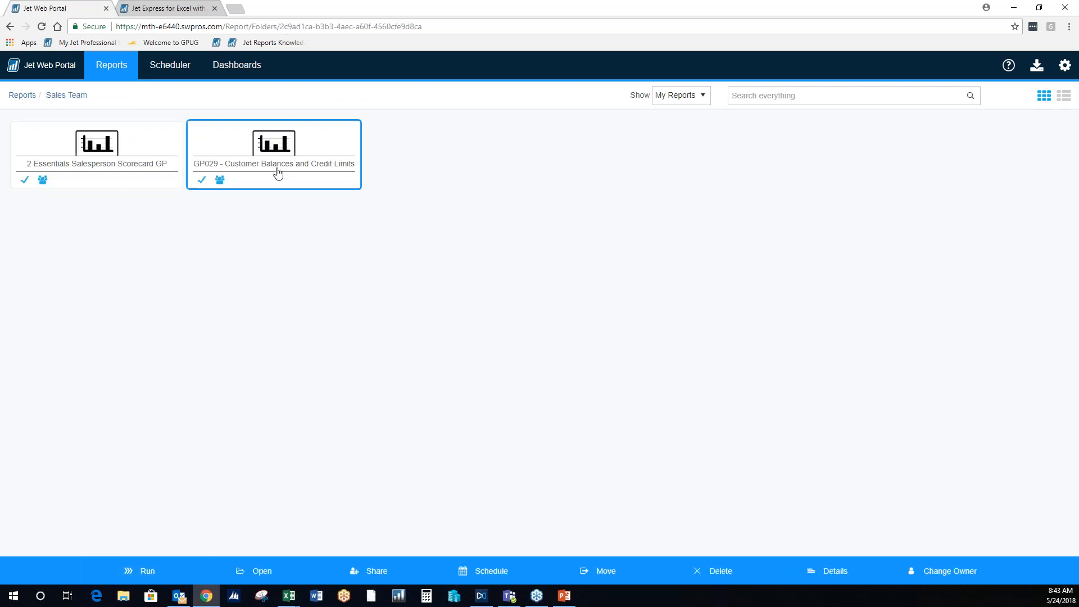
click(142, 572)
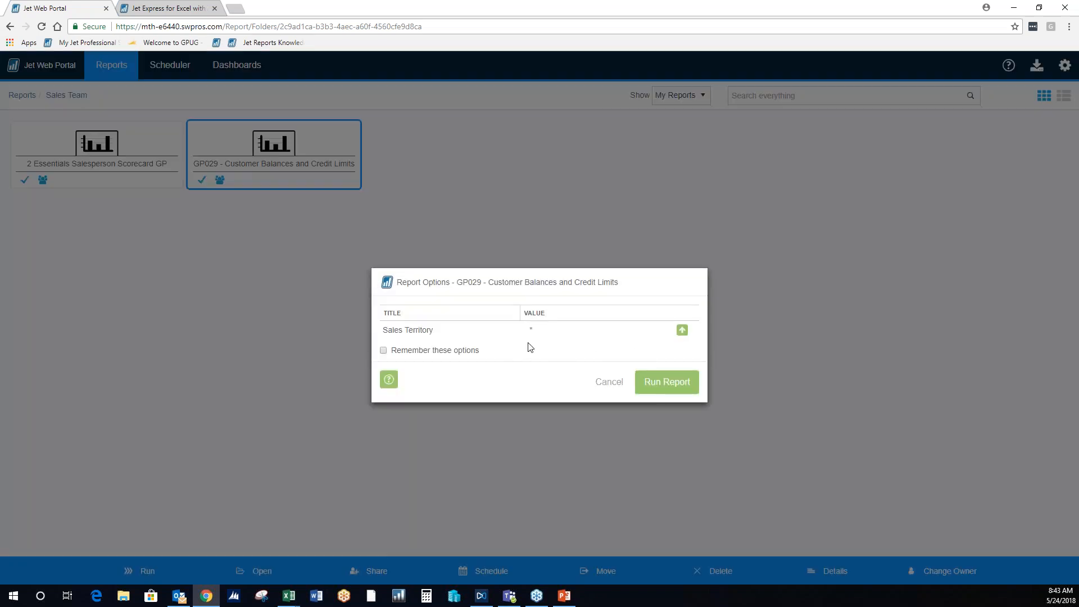
click(663, 388)
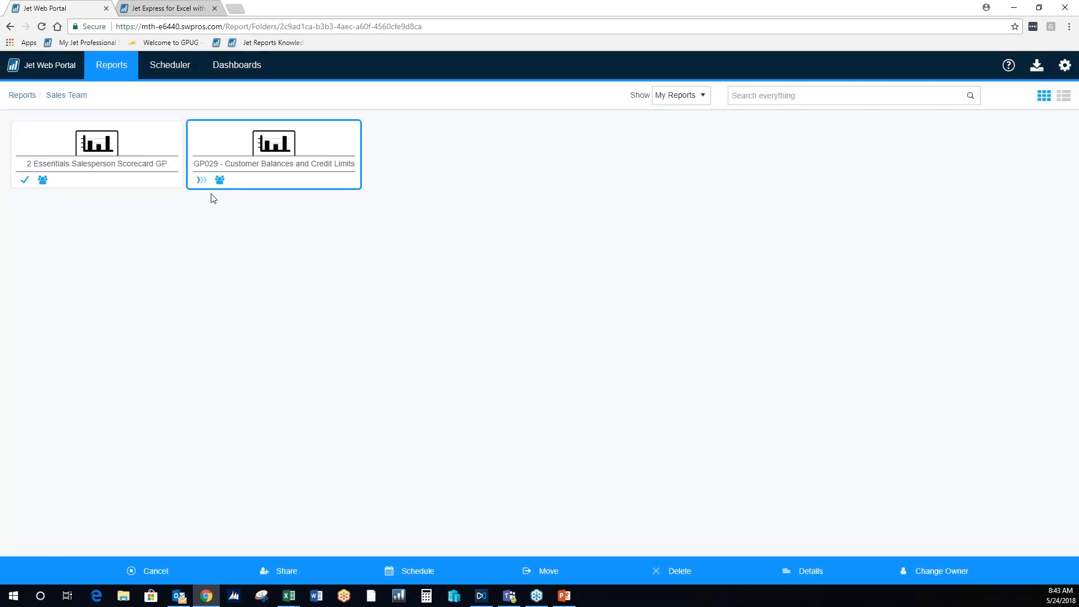
- Open the refreshed GP029 - Customer Balances and Credit Limits report in Excel Online
mouse_move(206, 184)
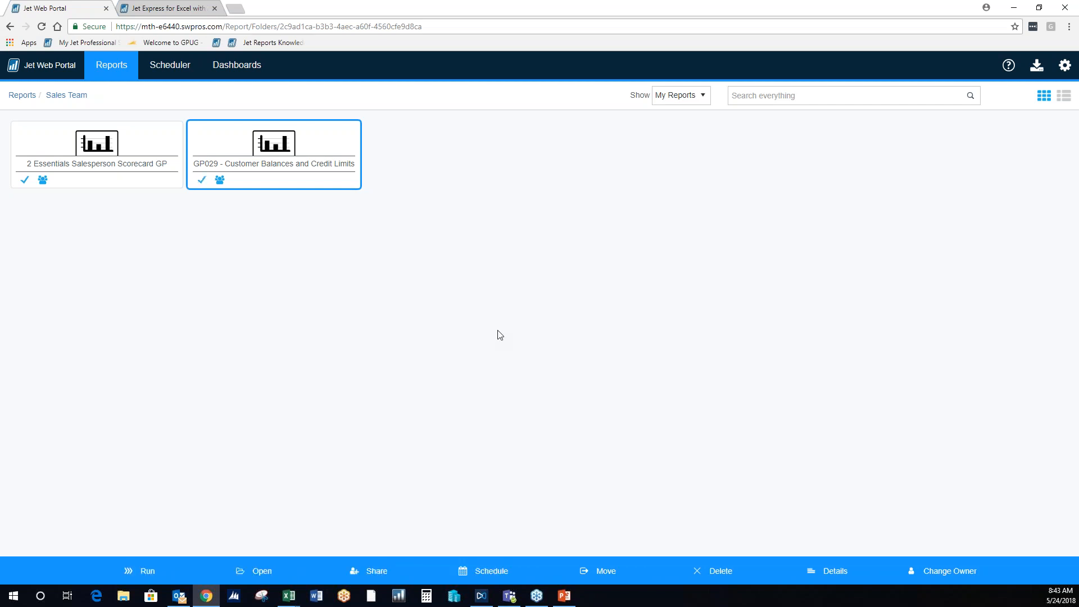
click(244, 571)
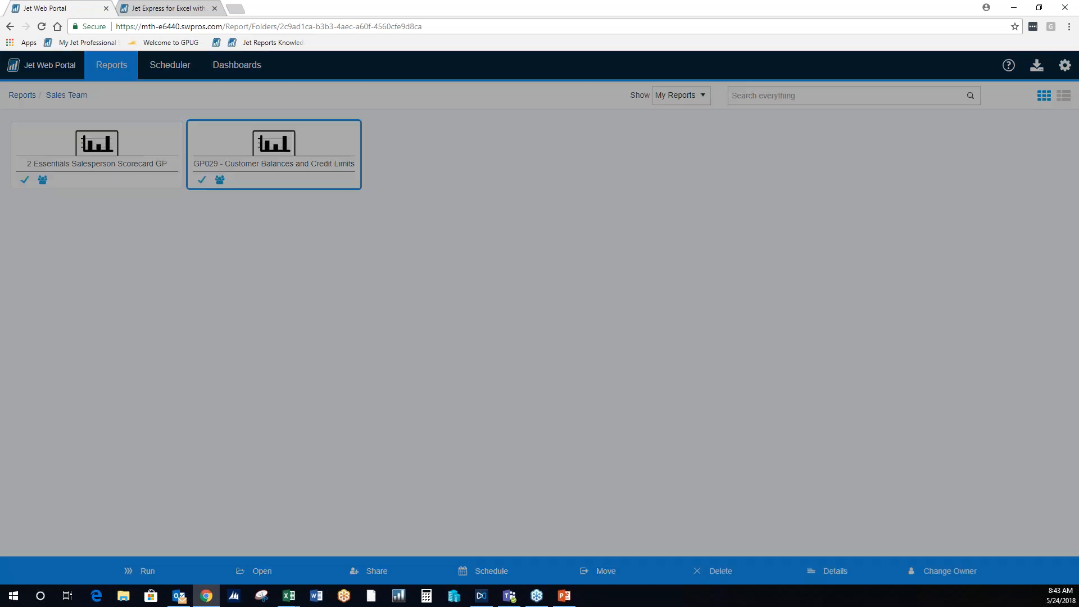
click(405, 295)
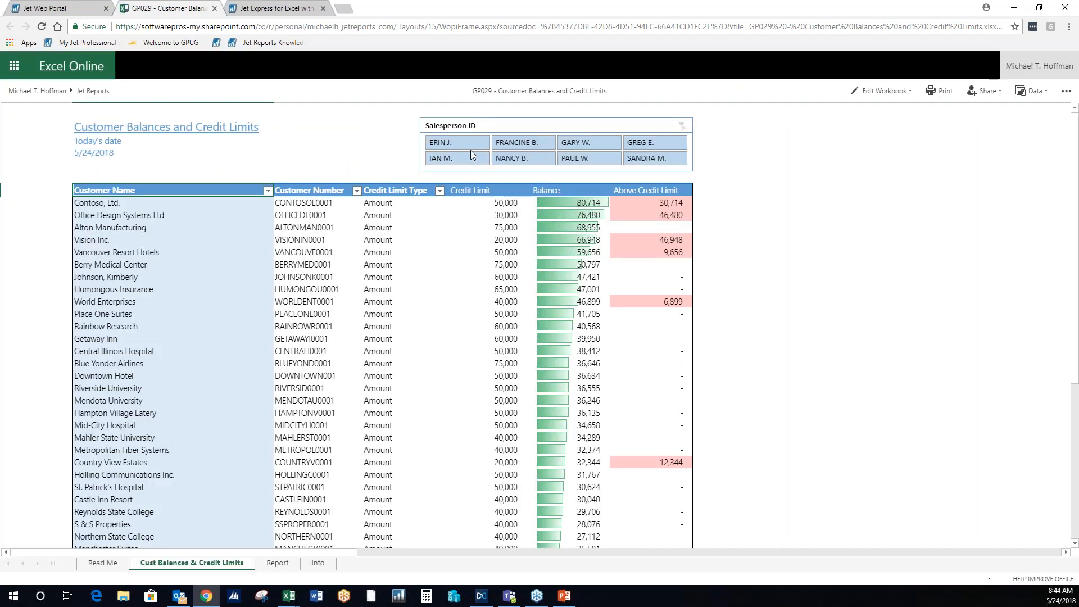
- Filter the report by the four salespeople in the first two columns of the Salesperson ID slicer, then close the report
click(469, 142)
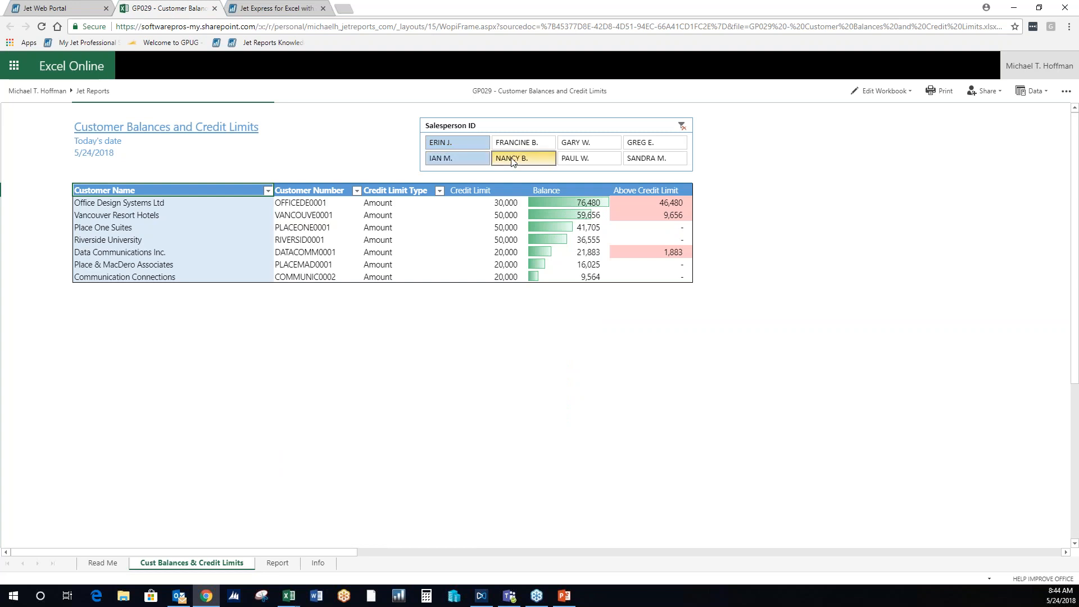
click(515, 148)
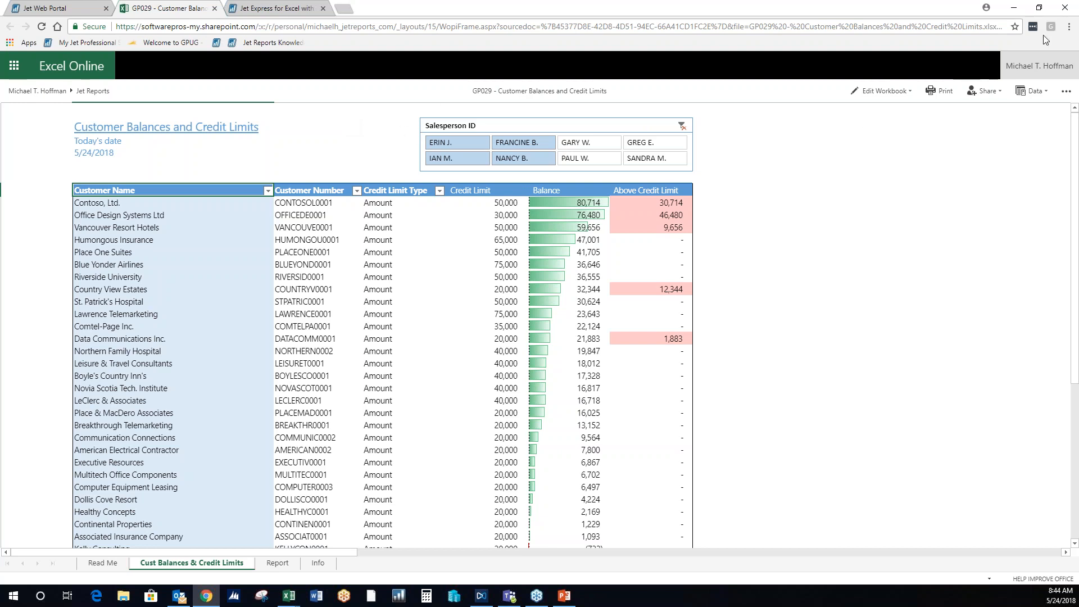
click(214, 8)
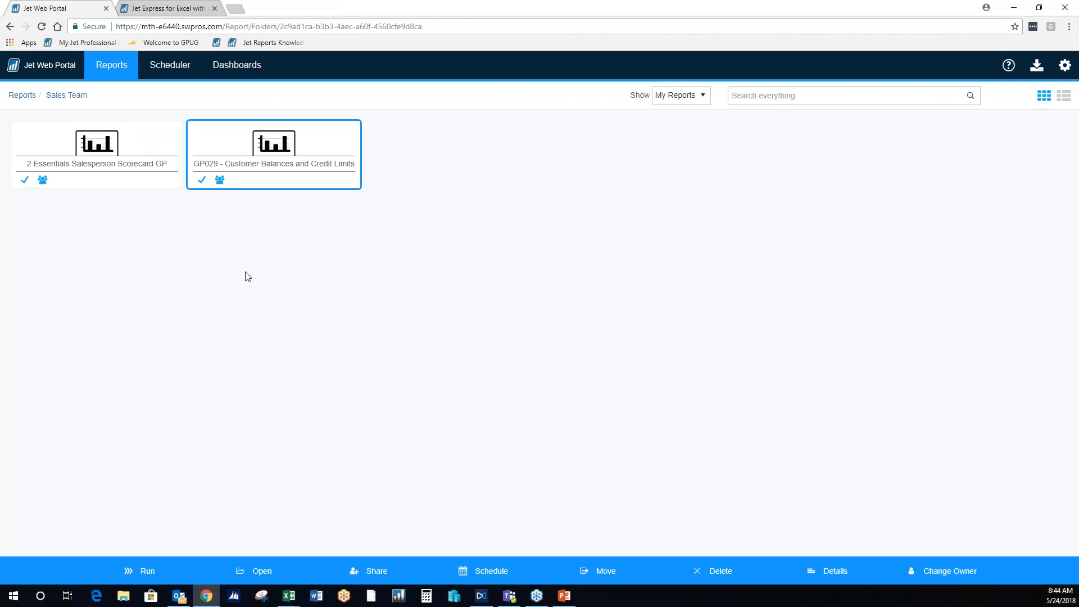
- Switch to PowerPoint and resume the slide show at the Jet Enterprise data warehouse slide
key(alt+Tab)
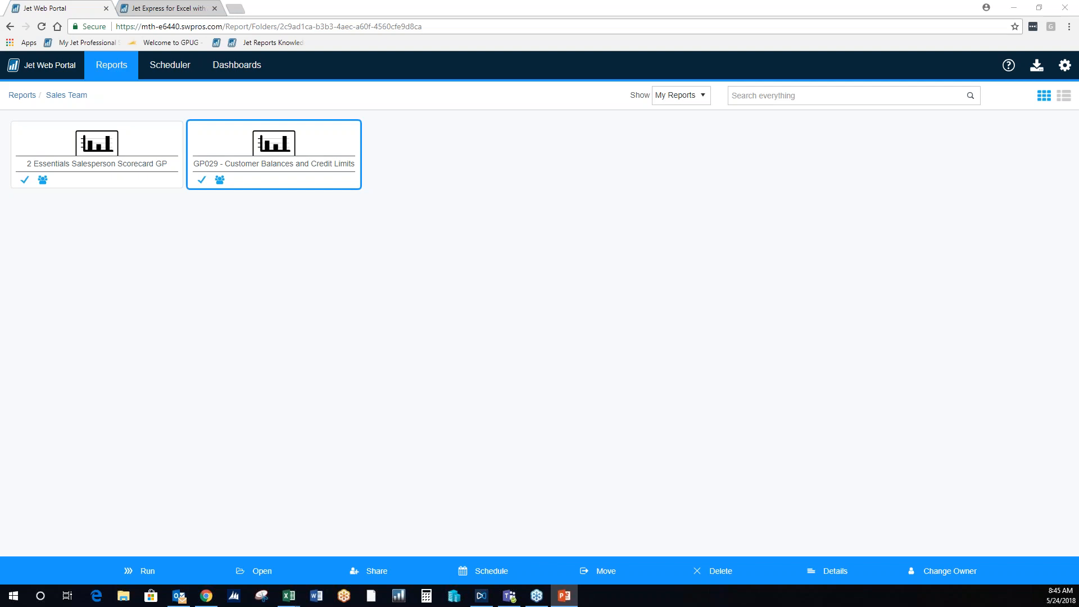
key(shift+F5)
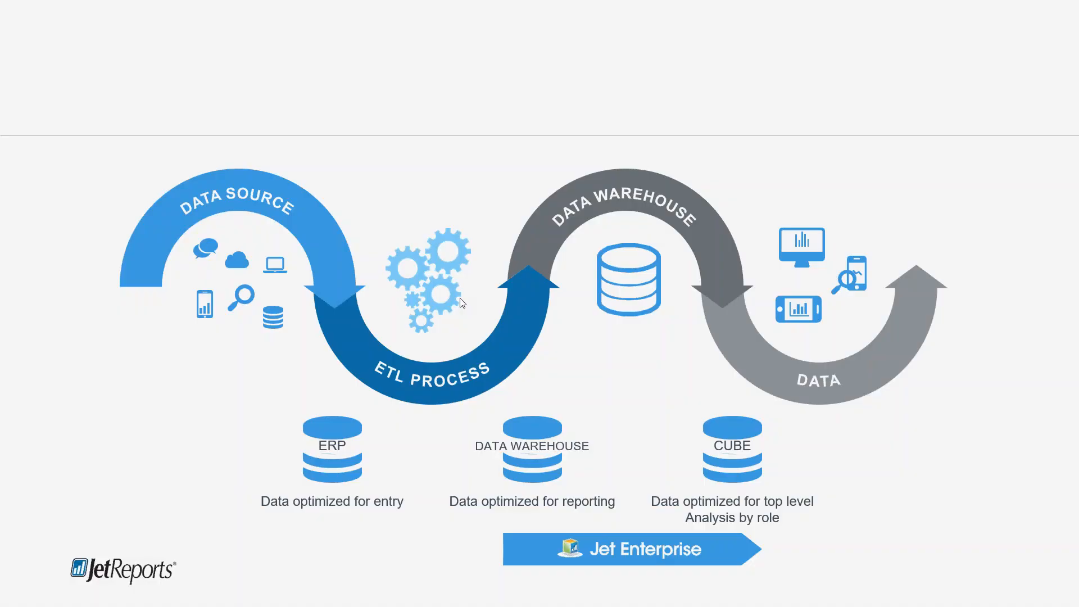
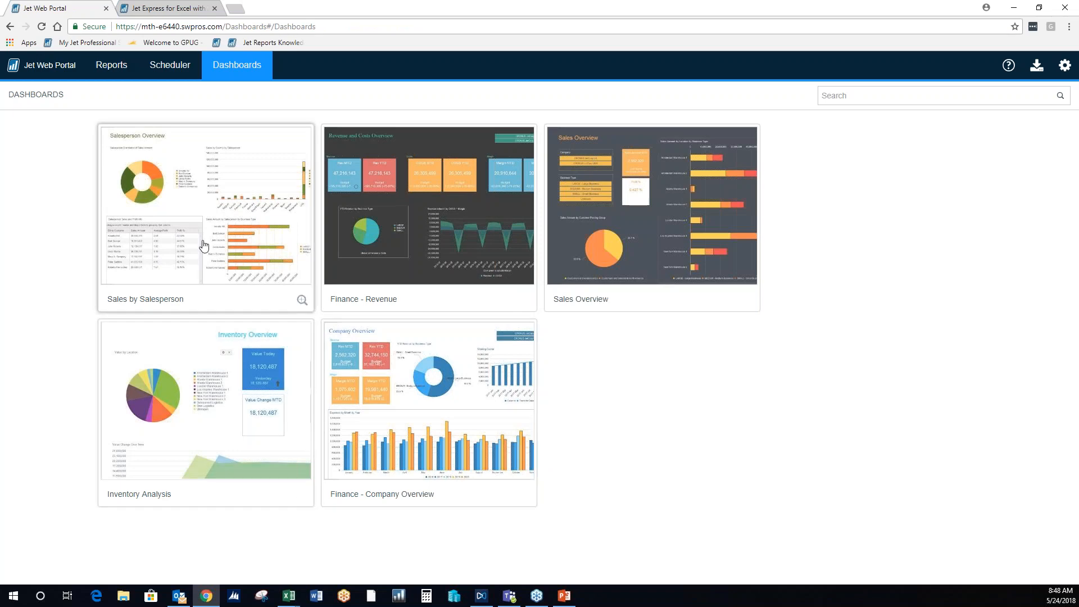
- Open the Finance - Revenue dashboard and enlarge its Revenue reduced by COGS = Margin chart
click(481, 296)
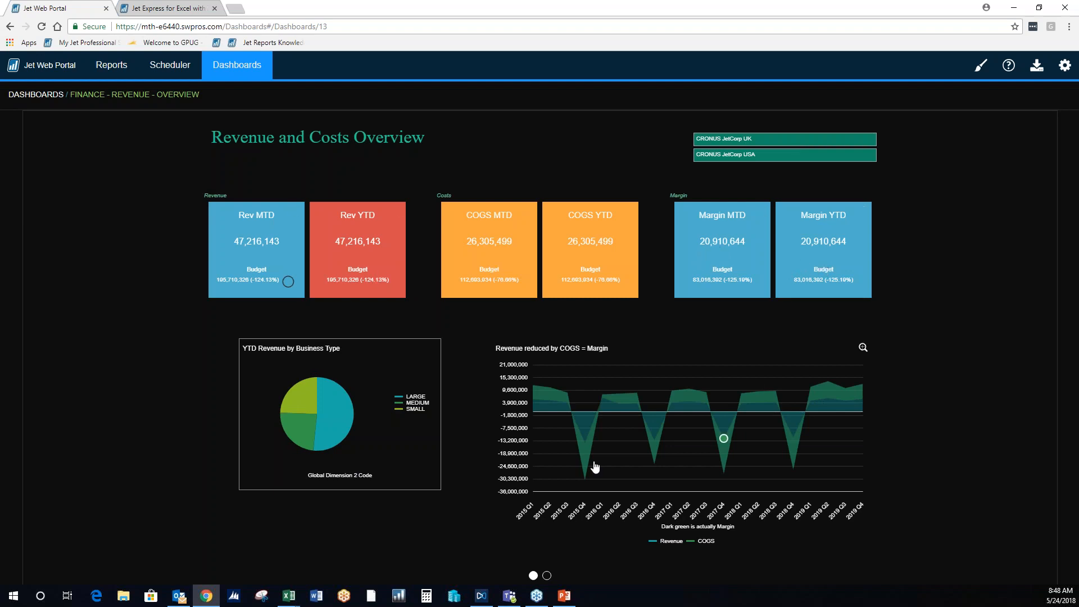
click(862, 349)
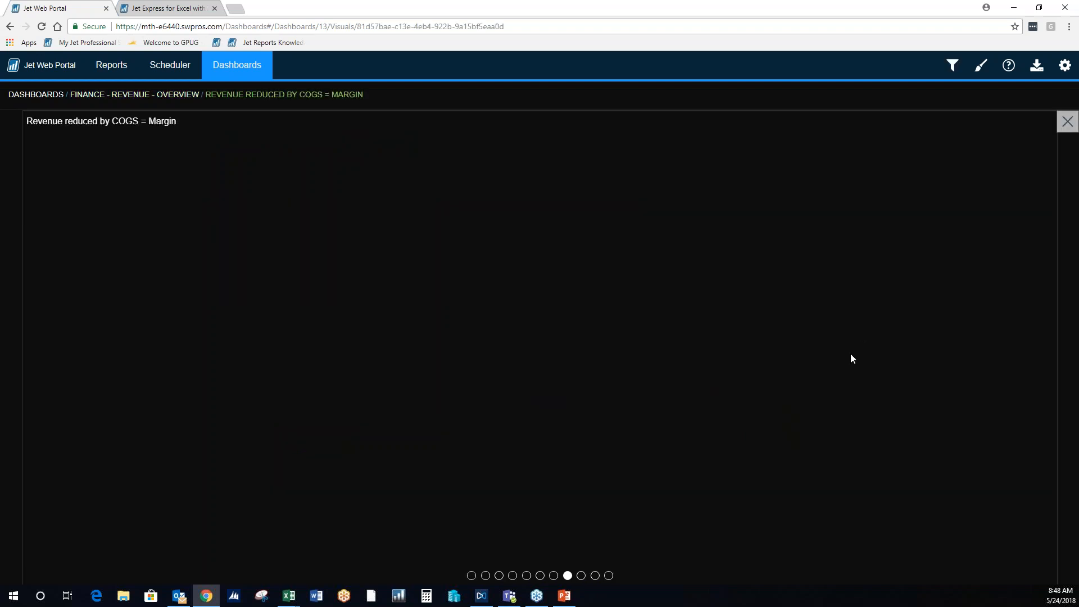
click(528, 551)
click(529, 551)
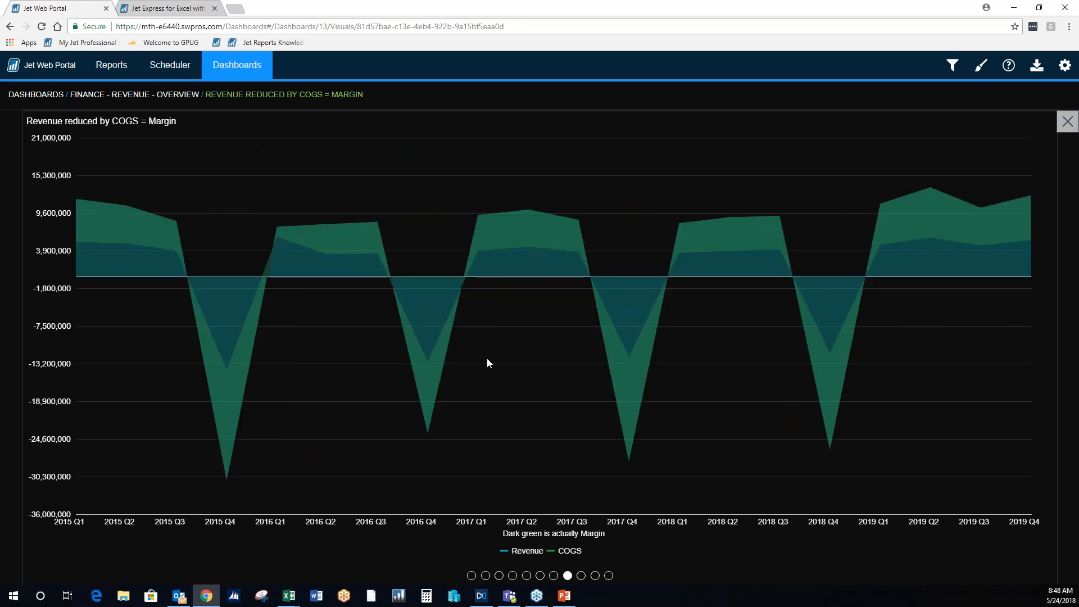
- Page forward through the enlarged revenue visuals as far as the Margin by Quarter chart
drag(487, 359, 266, 326)
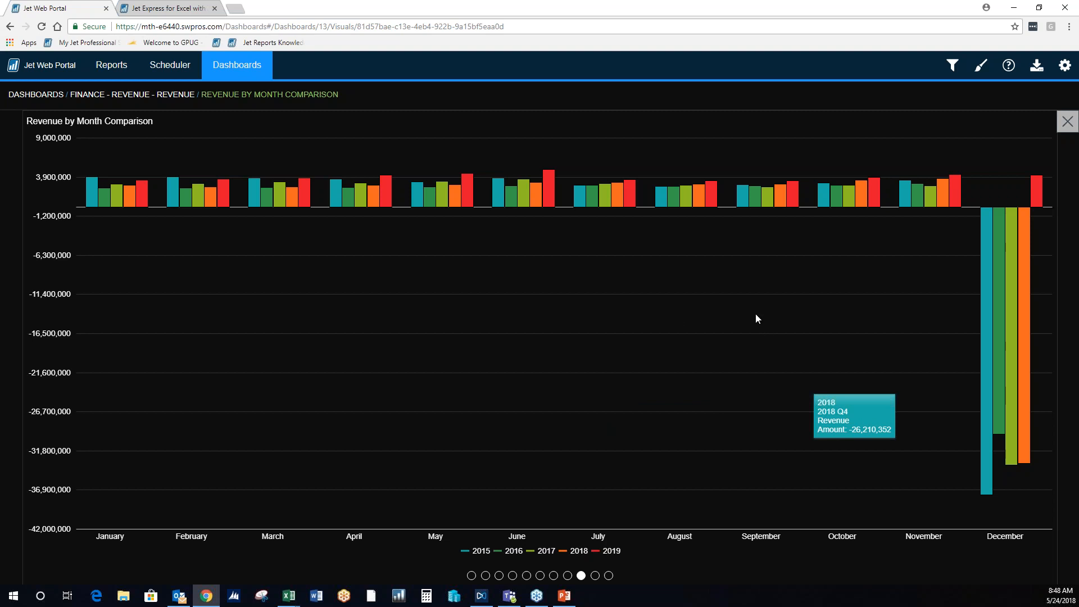
drag(760, 319, 292, 366)
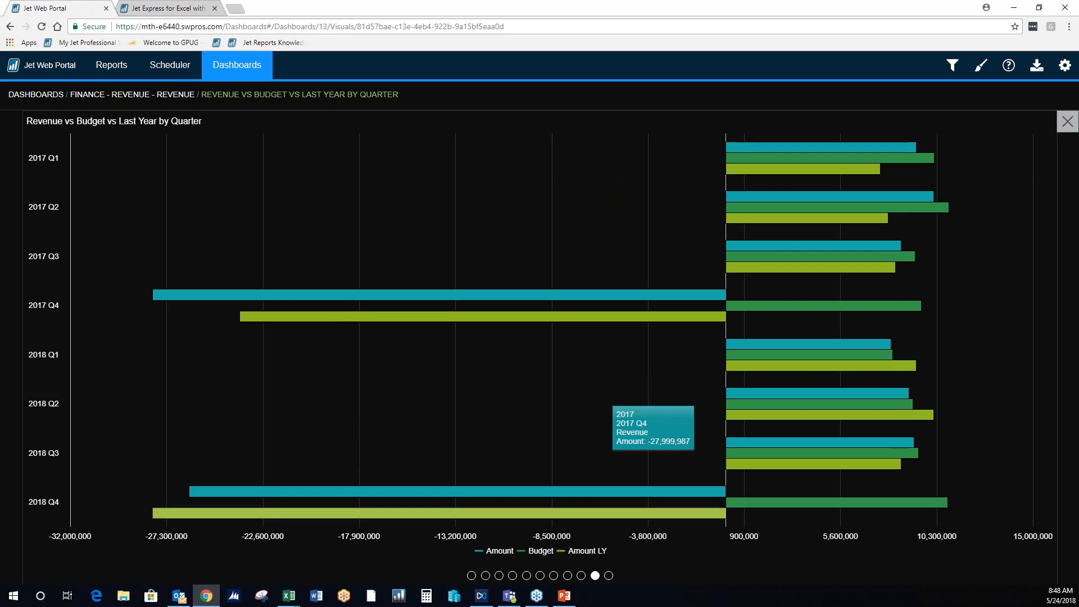
click(540, 551)
click(540, 551)
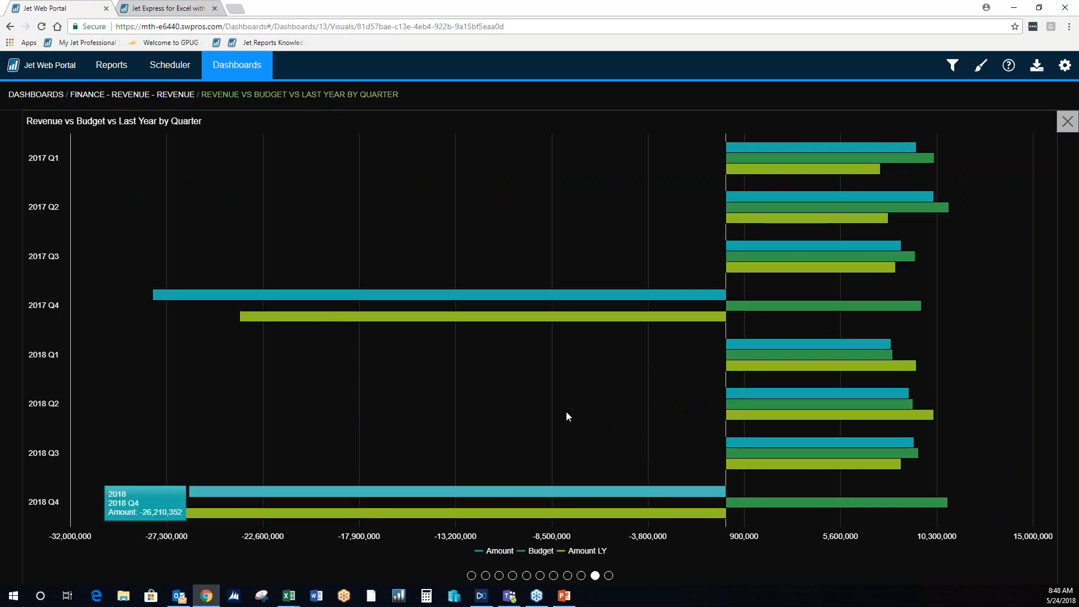
drag(989, 316, 956, 317)
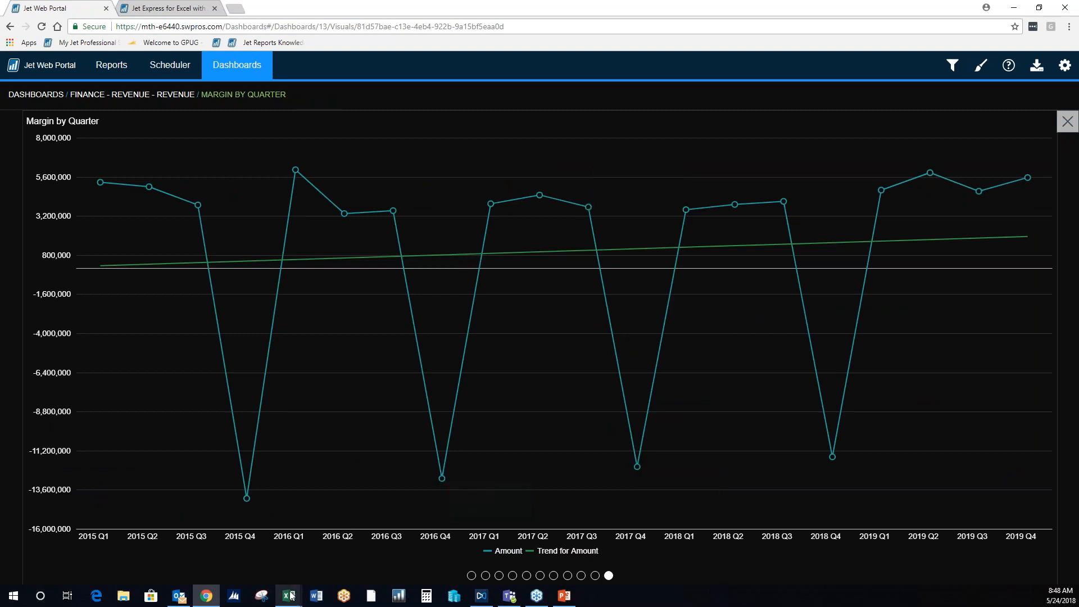
- Switch to the blank Book4 workbook in Excel, select cell C4 and set the default Jet data source to DEMO Cubes
mouse_move(292, 596)
click(541, 554)
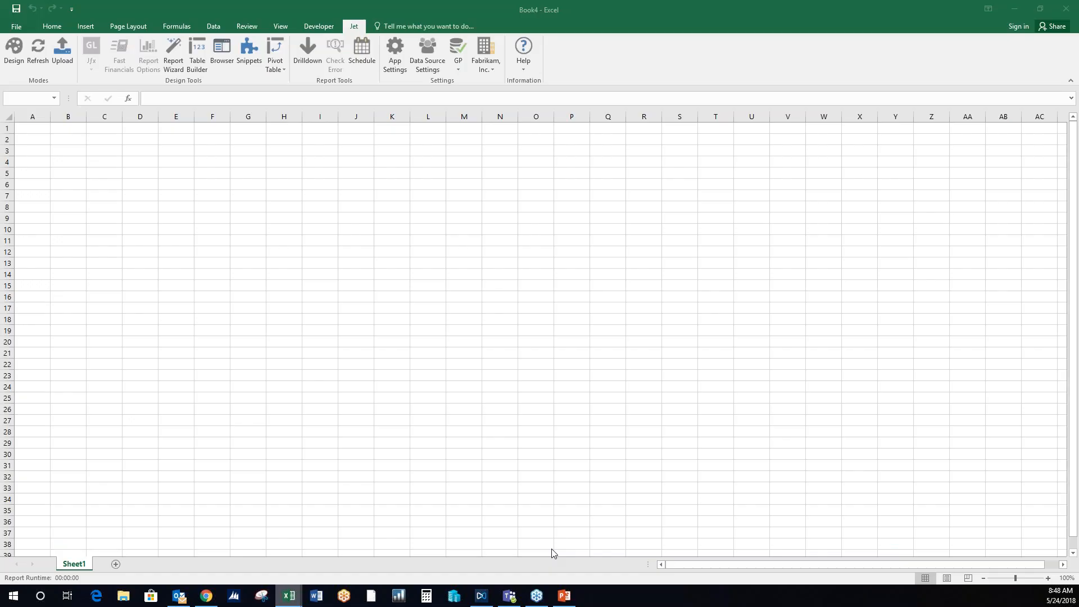
click(219, 252)
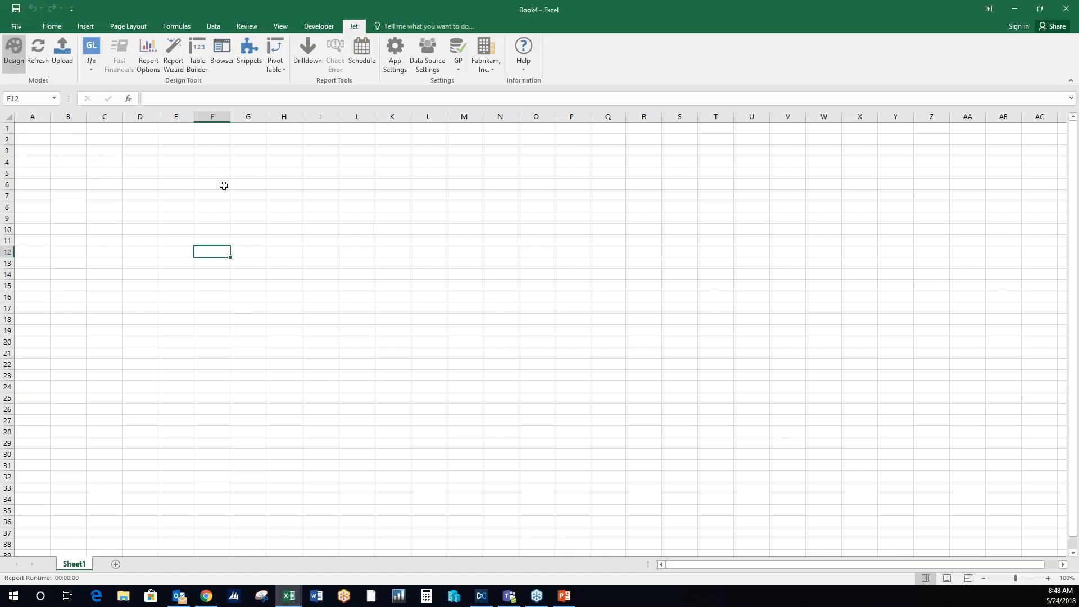
click(111, 164)
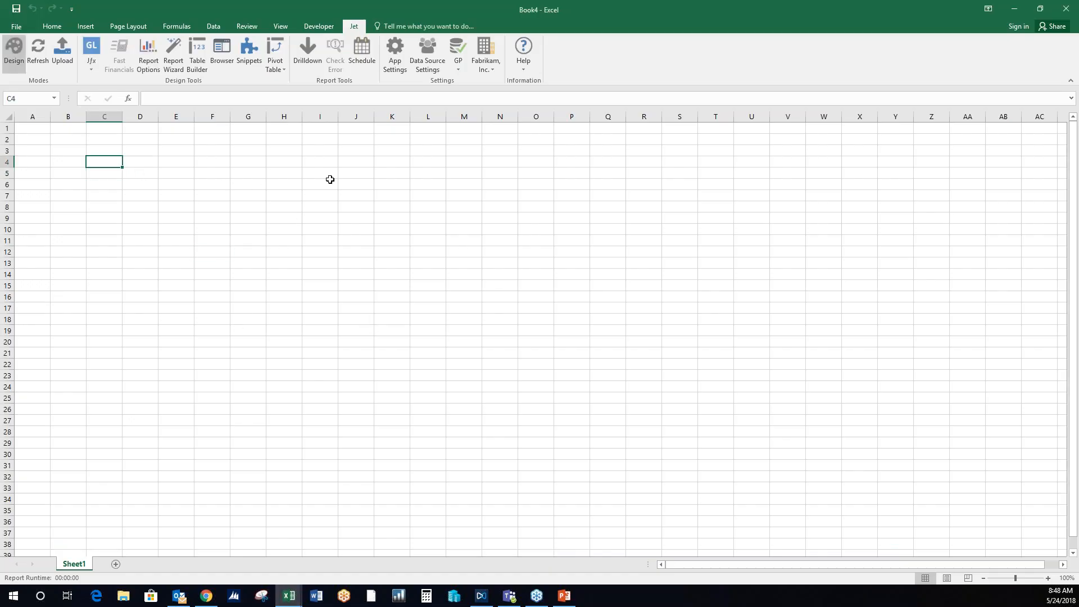
click(458, 66)
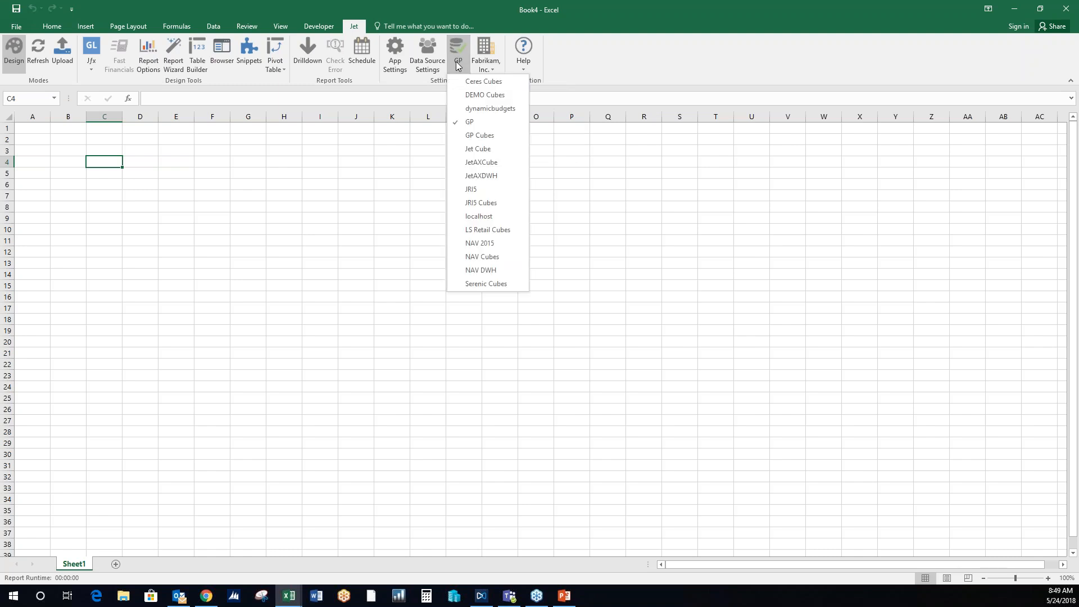
click(482, 98)
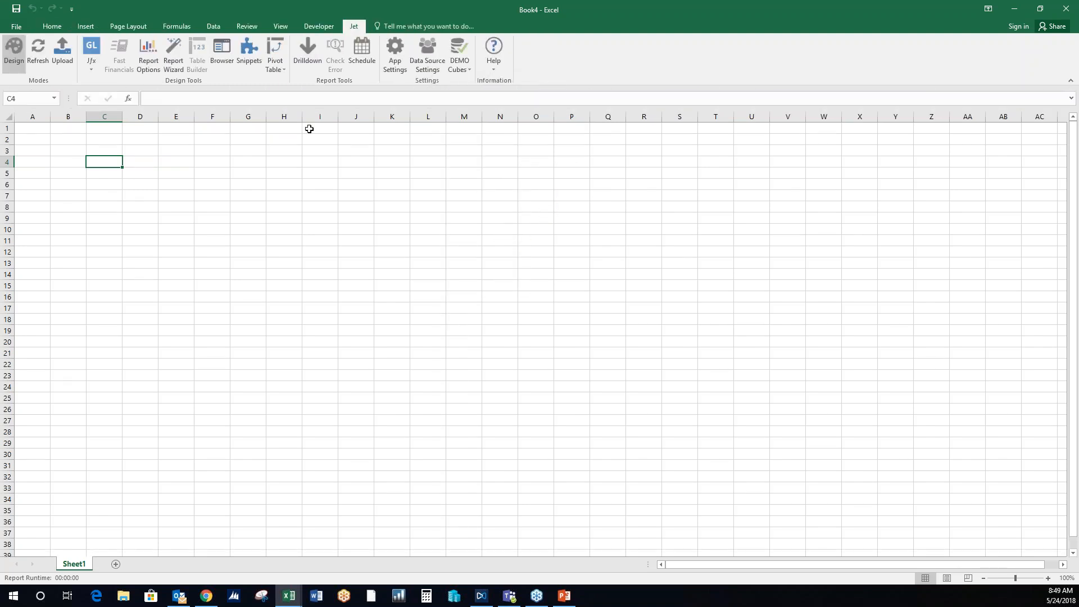
- Insert a Jet PivotTable from the Sales cube at cell C4 of Sheet1 and widen the field list
click(273, 56)
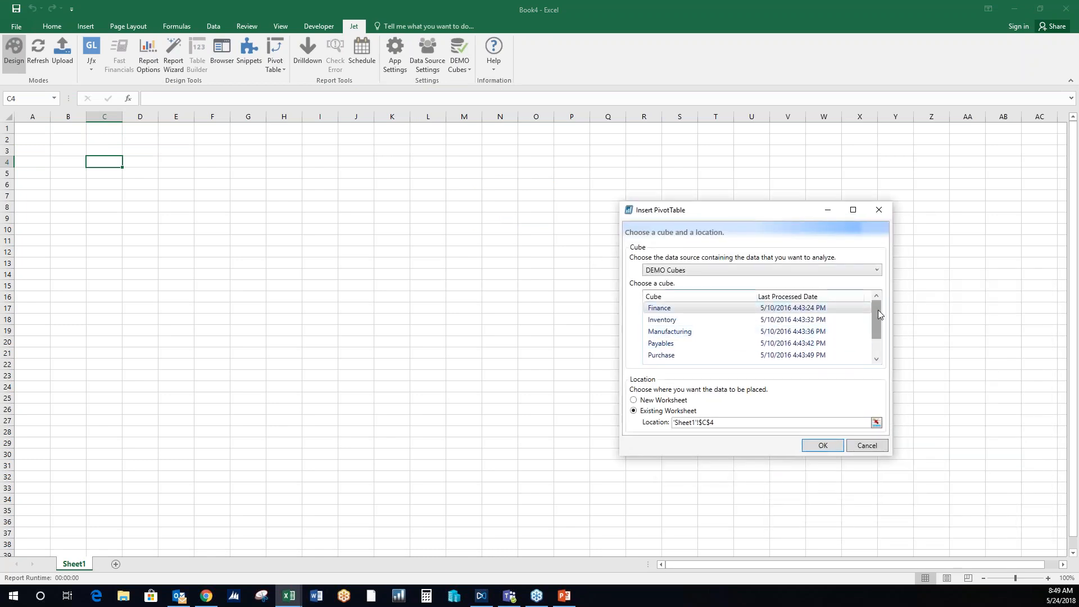
drag(876, 326, 877, 349)
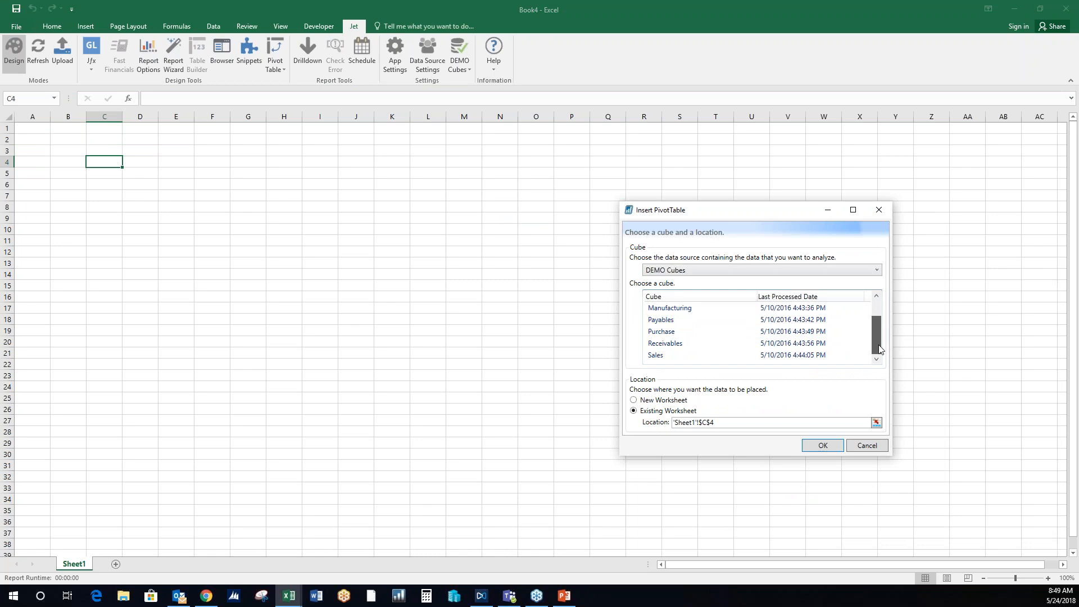
click(695, 356)
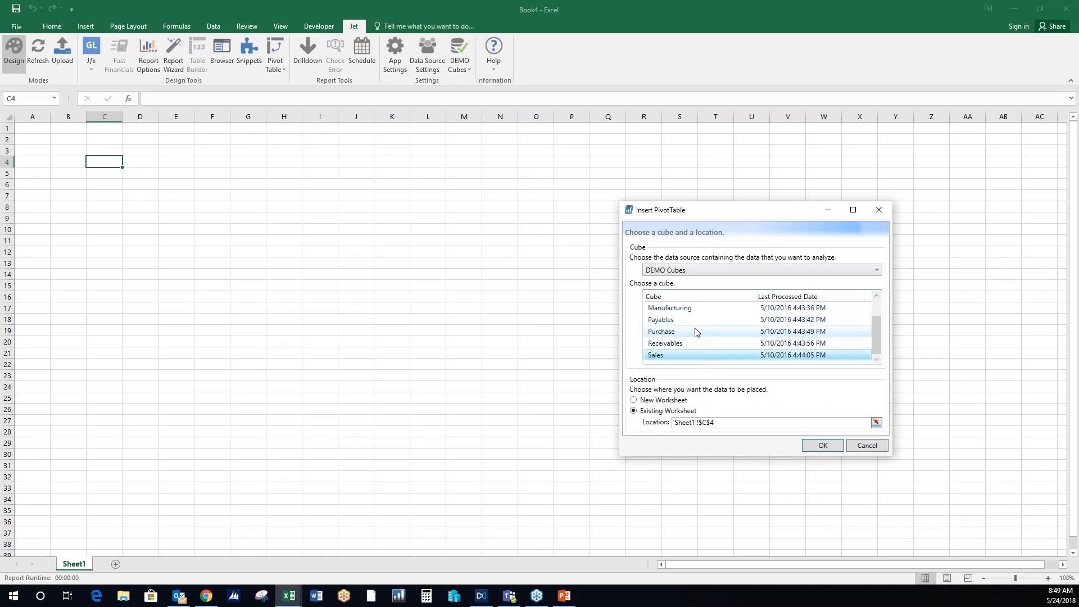
click(823, 445)
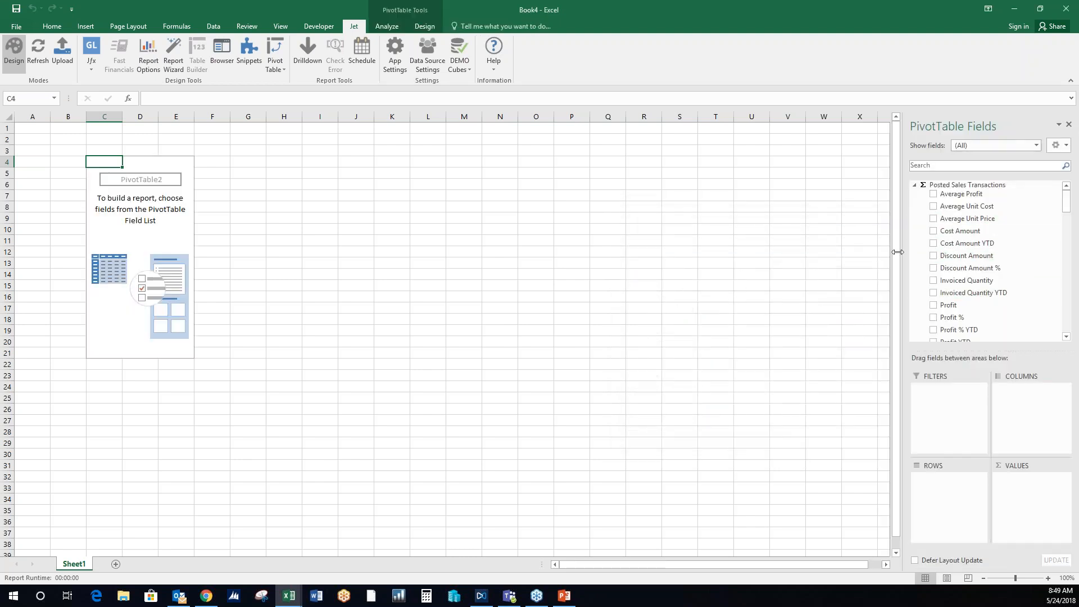
drag(898, 253, 869, 253)
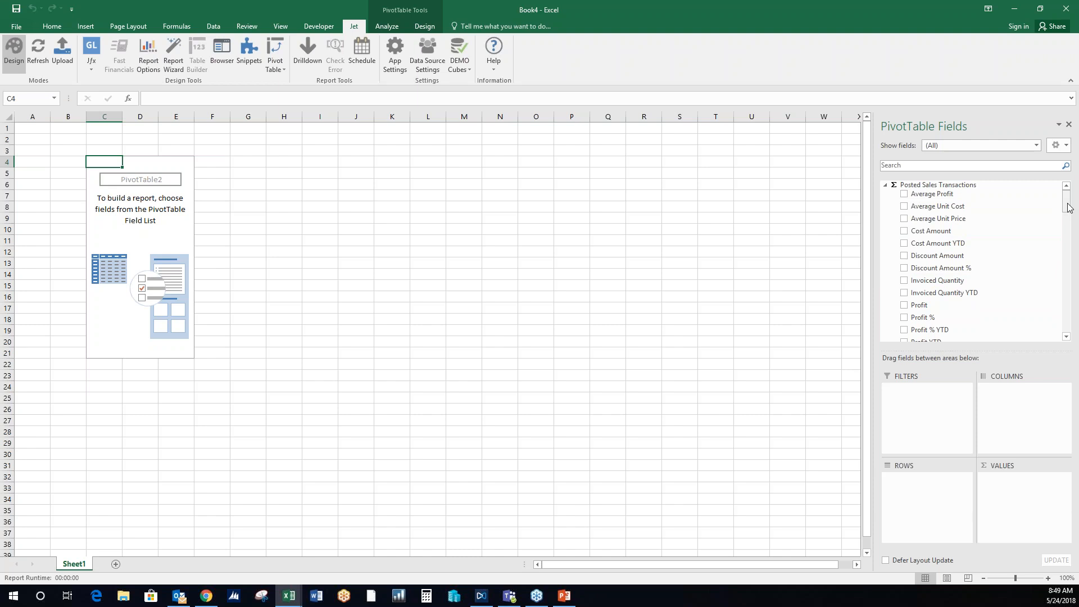
- Add Sales Amount, Cost Amount, Profit and Profit % to the PivotTable as values
mouse_move(1068, 207)
mouse_down()
mouse_move(1069, 253)
mouse_move(1064, 217)
mouse_up()
click(904, 279)
scroll(913, 230, up, 2)
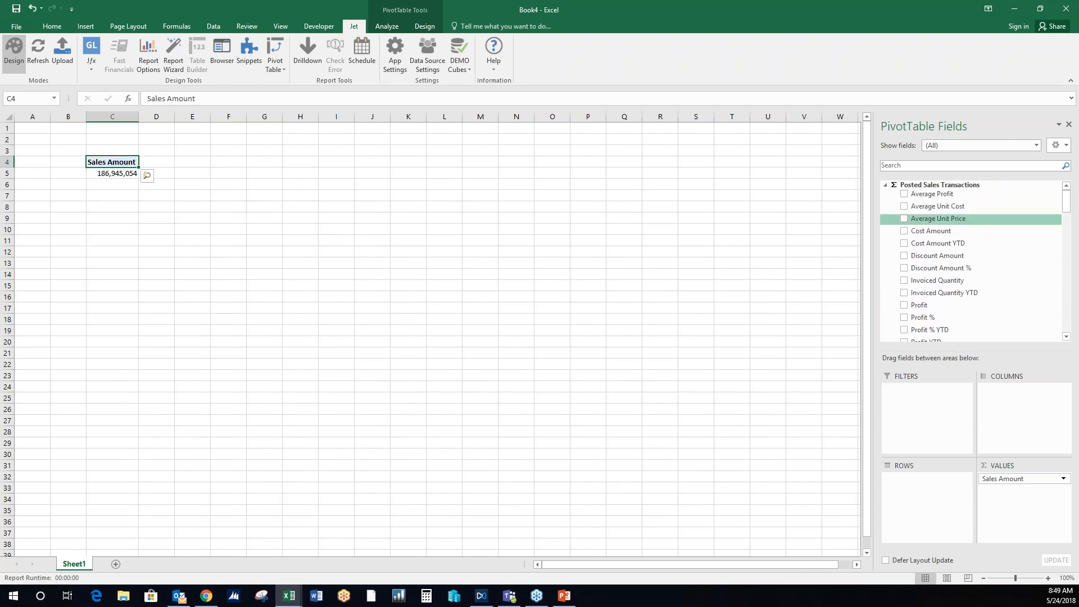
click(914, 229)
click(905, 305)
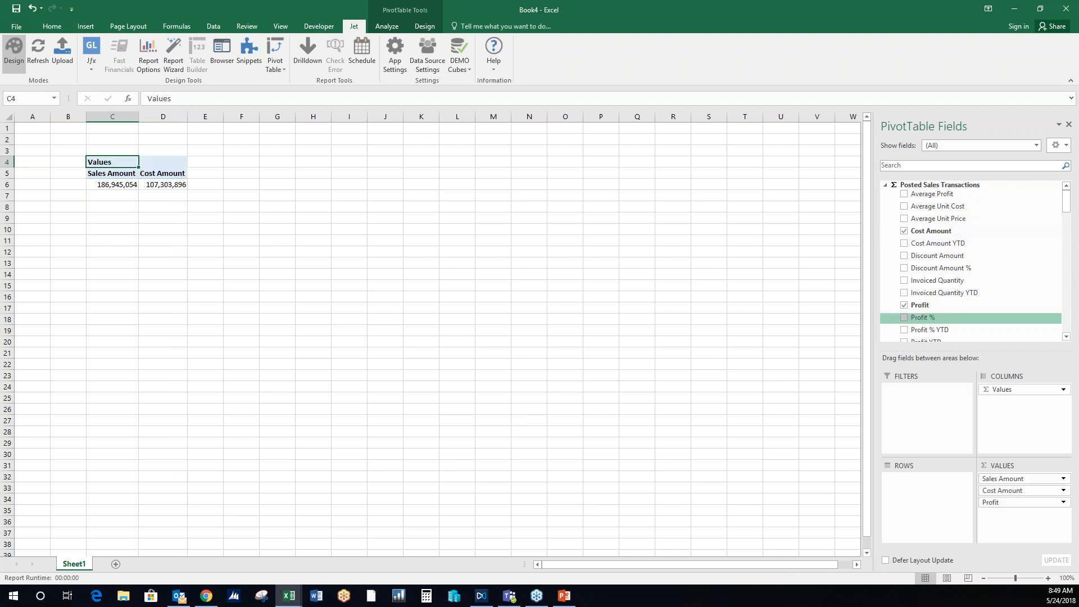
click(904, 318)
click(205, 117)
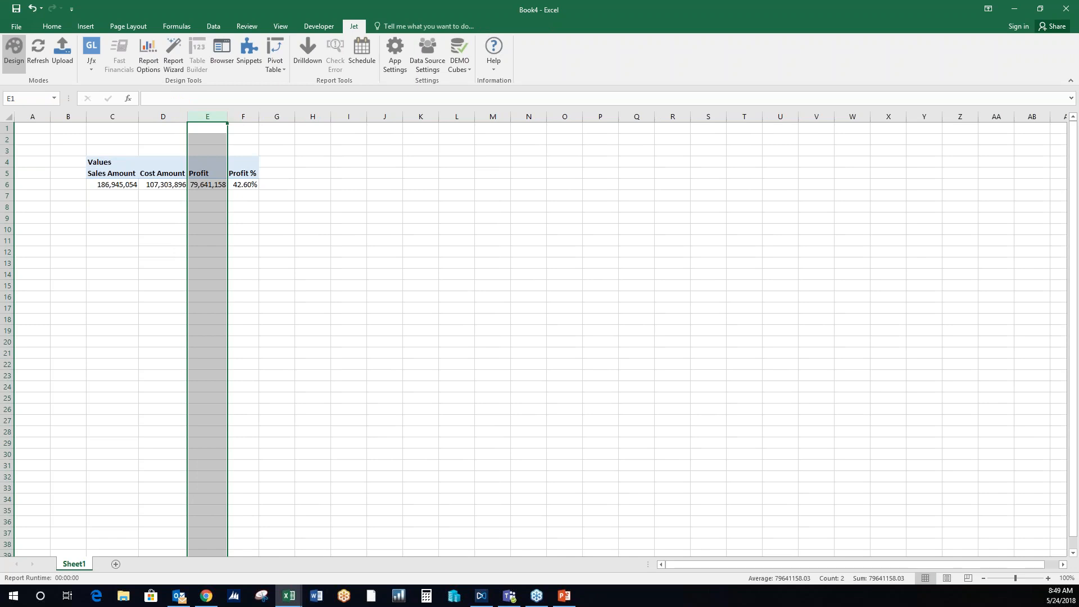
click(121, 162)
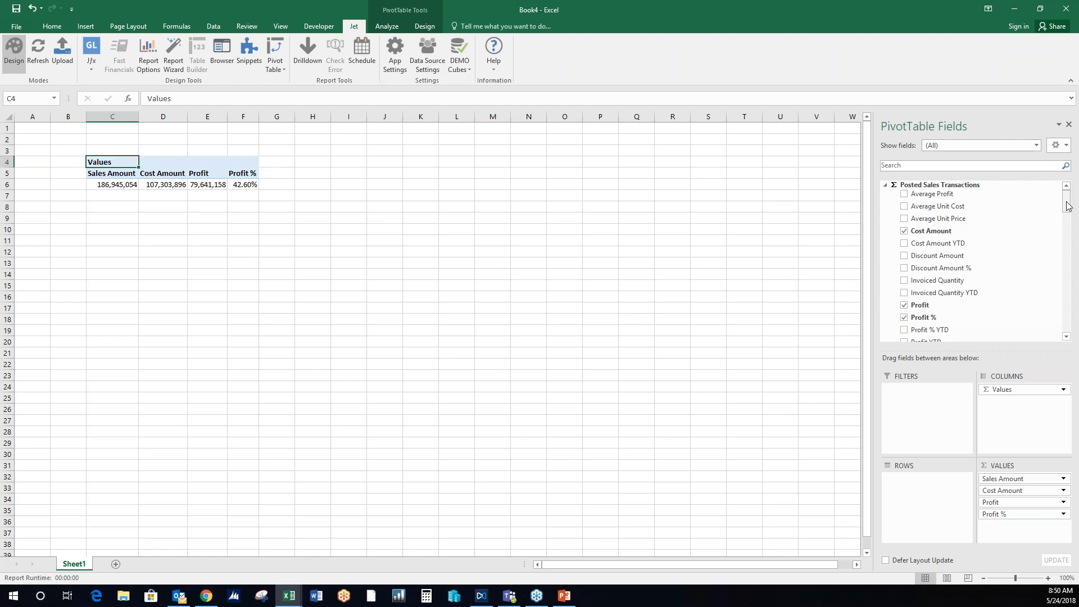
- Break the PivotTable down by Item Category by Product Group in rows and by posting Date YQMD in columns
drag(1067, 206, 1070, 291)
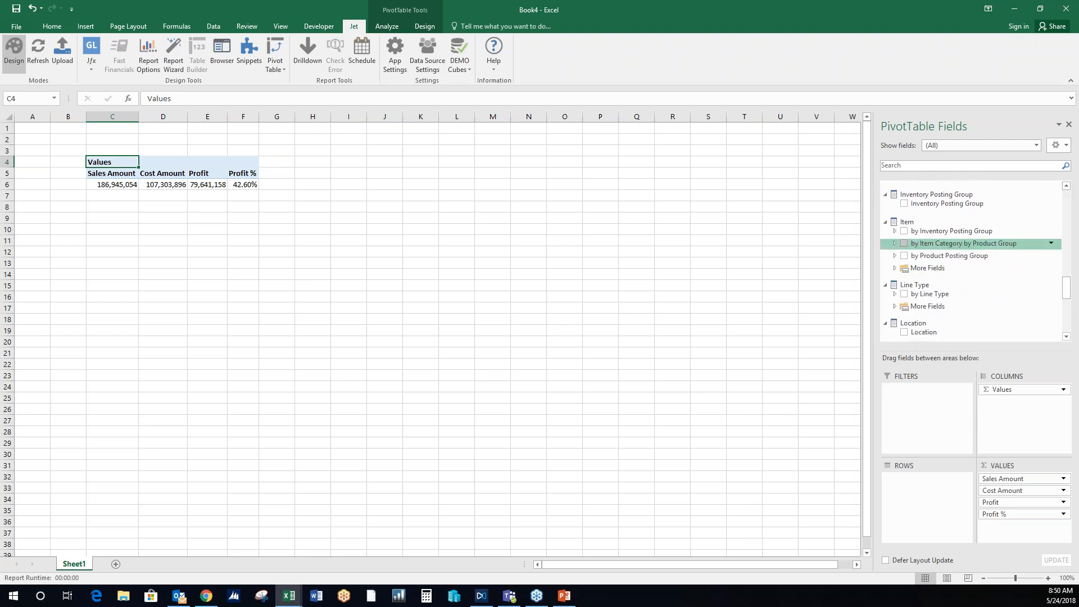
click(904, 243)
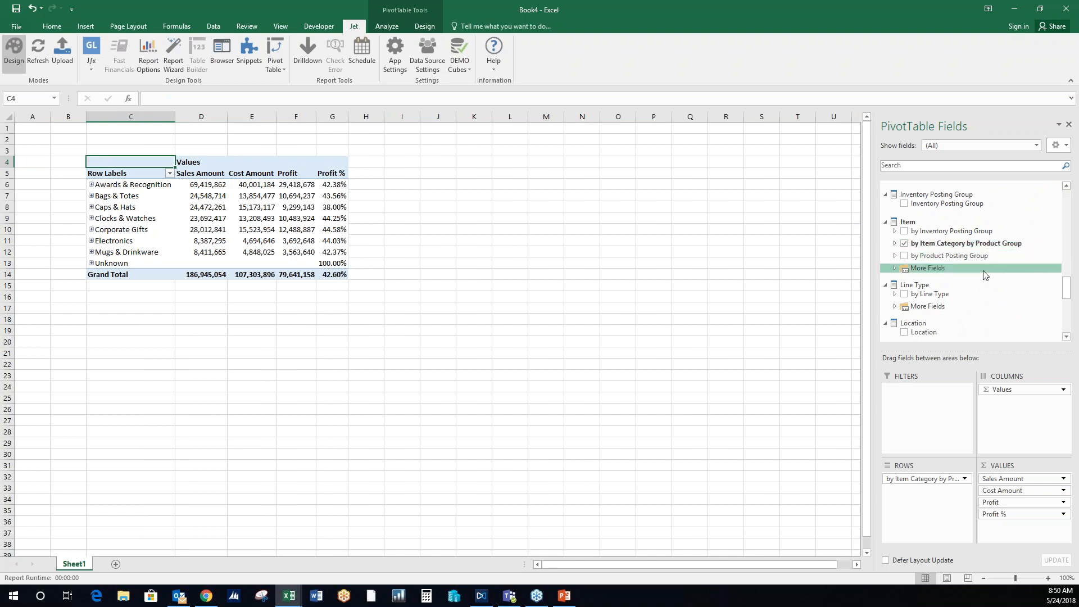
scroll(1070, 281, down, 1)
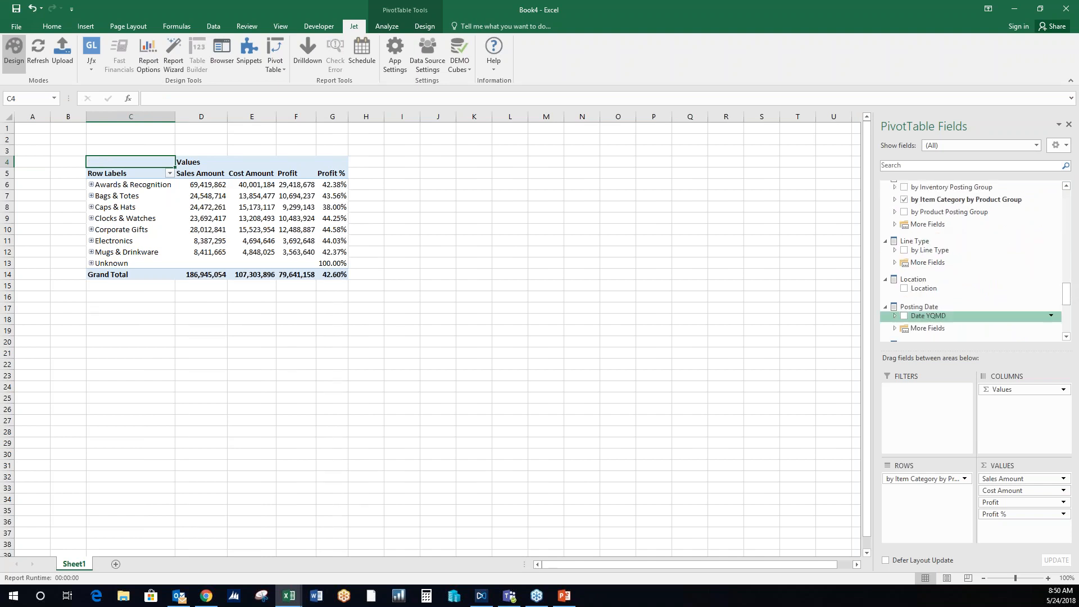
click(904, 315)
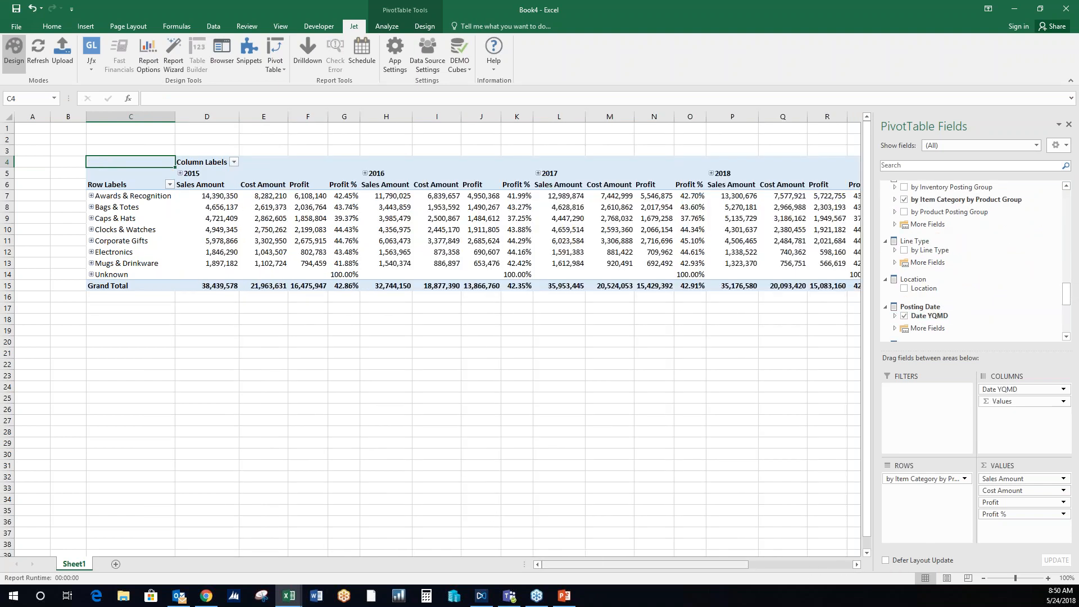
mouse_move(595, 564)
mouse_down()
mouse_move(716, 562)
mouse_move(603, 557)
mouse_up()
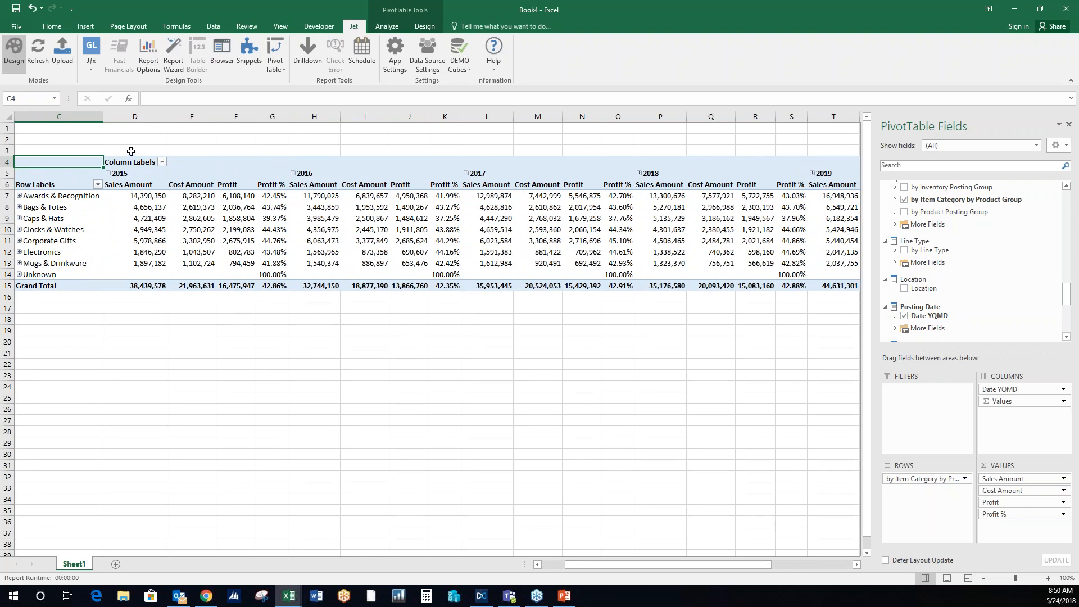
- Expand Bags & Totes and its Plastic group, and drill through to the 2015 Sales Amount transactions of the Plastic Handle Bag
click(19, 207)
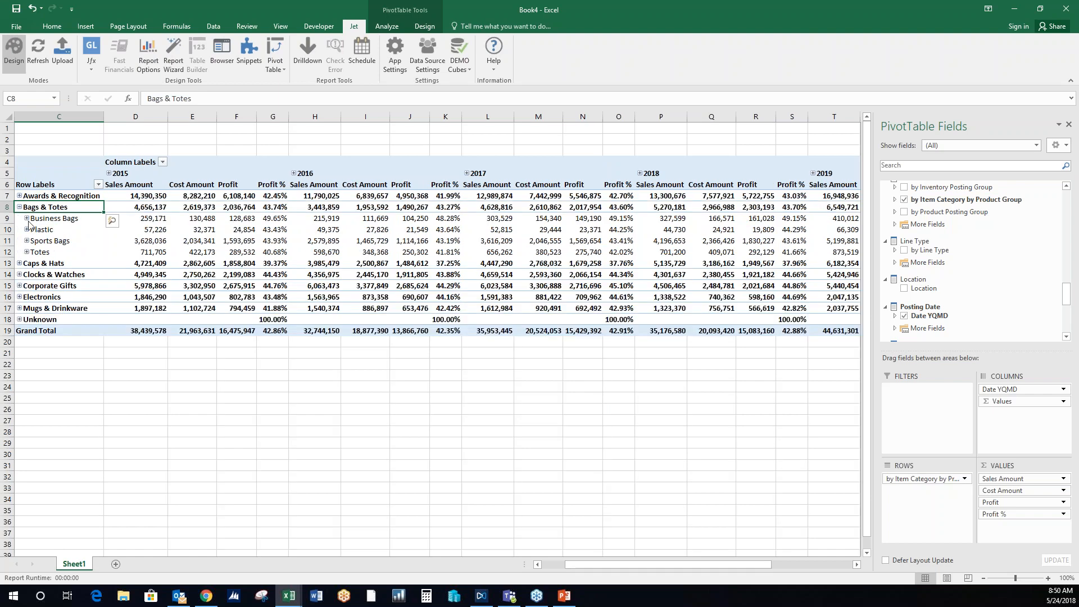
click(26, 230)
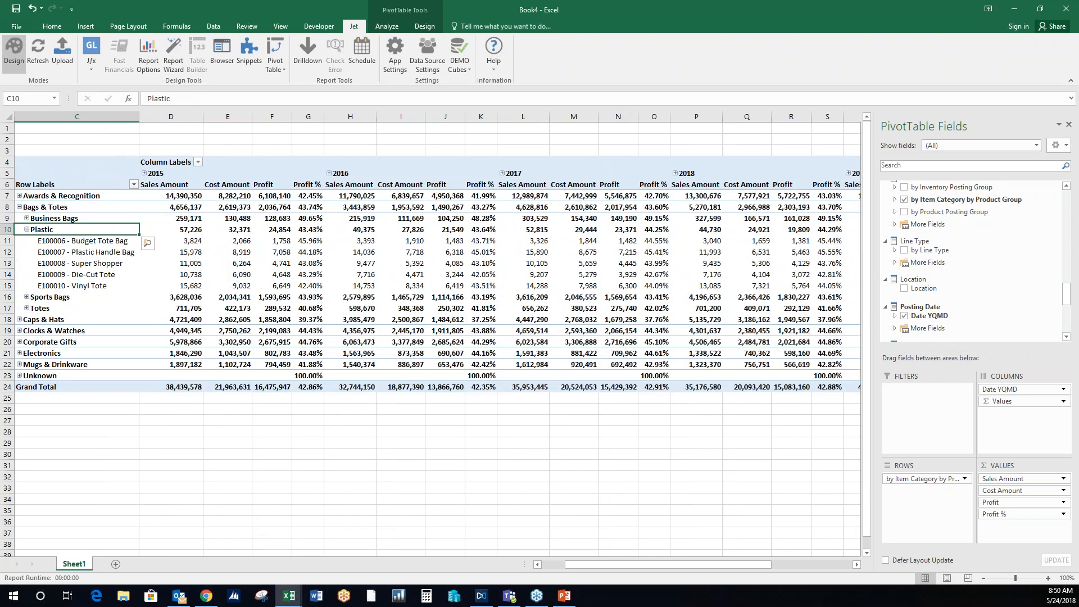
double_click(192, 253)
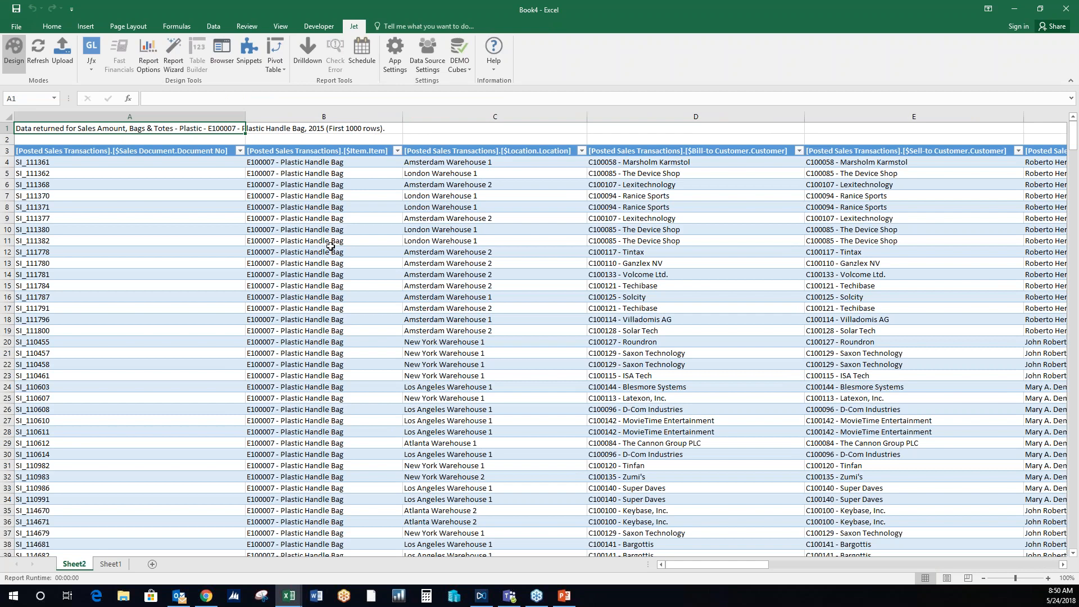
drag(125, 163, 202, 488)
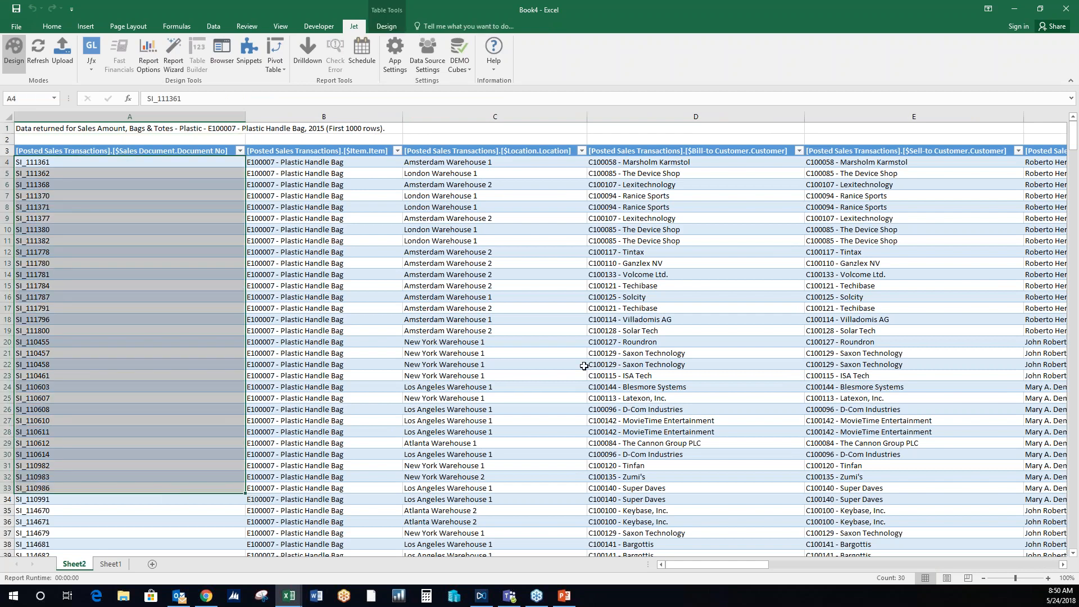
- Return to the PivotTable on Sheet1 and collapse the Plastic and Bags & Totes groups
click(110, 563)
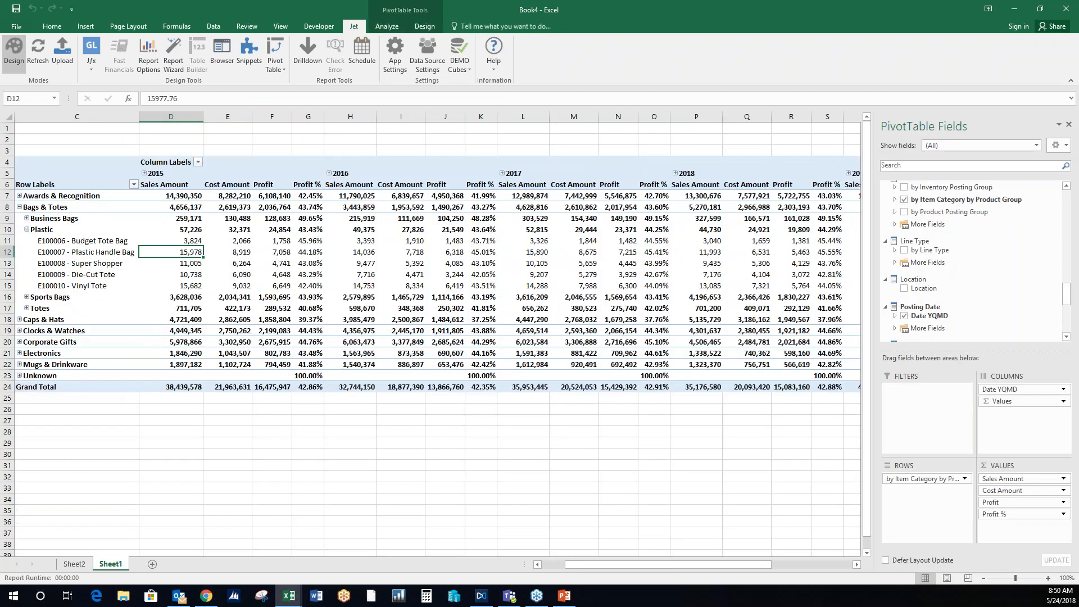
click(26, 230)
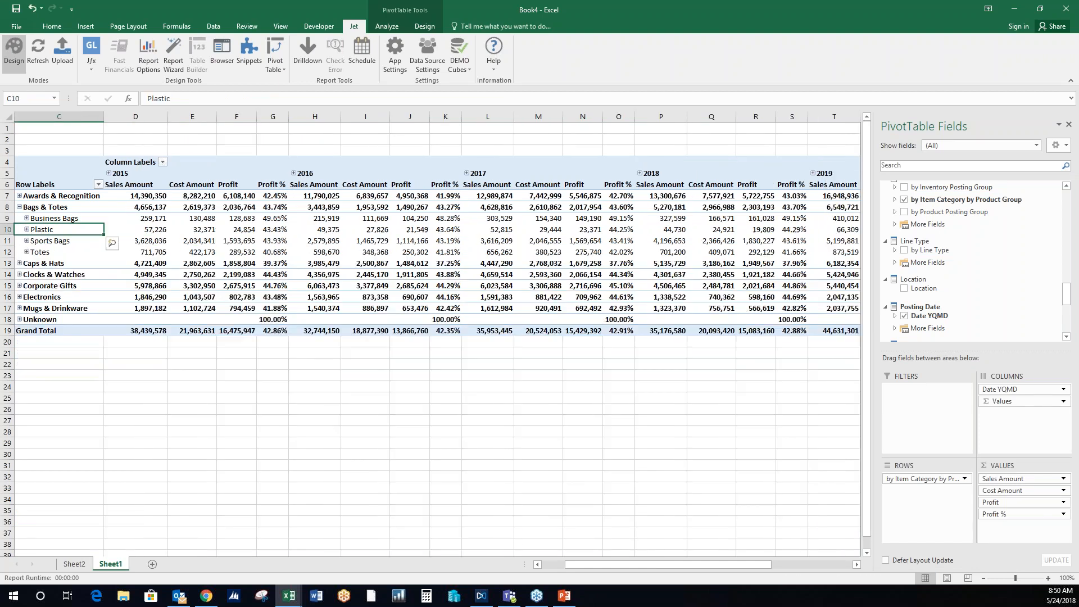
click(19, 207)
- Add the Date Calculation Aggregation field to the PivotTable rows
click(63, 163)
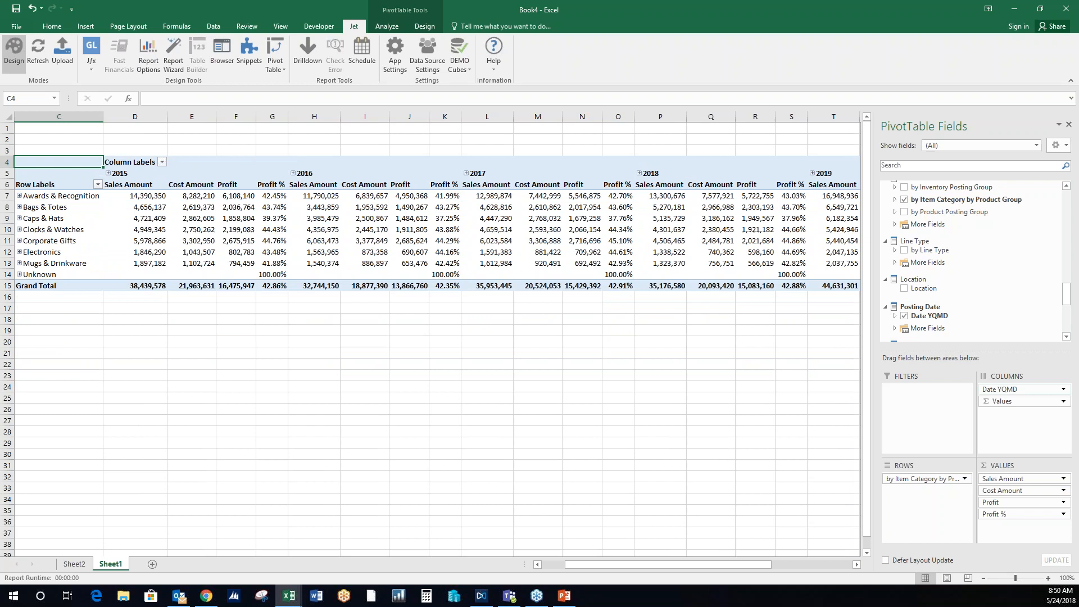
drag(1067, 299, 1066, 290)
scroll(928, 318, up, 8)
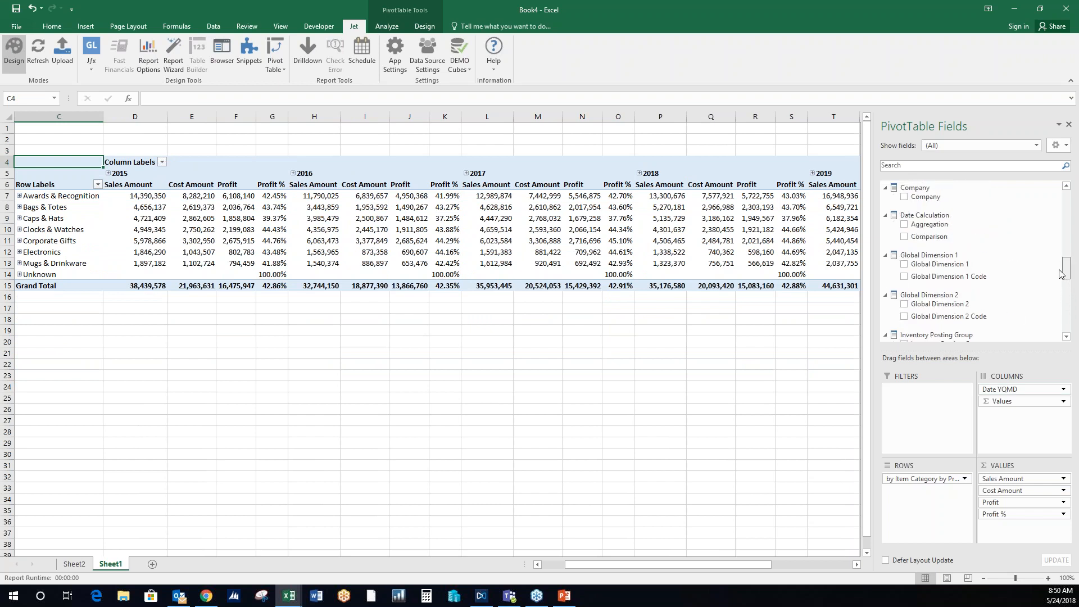
click(928, 317)
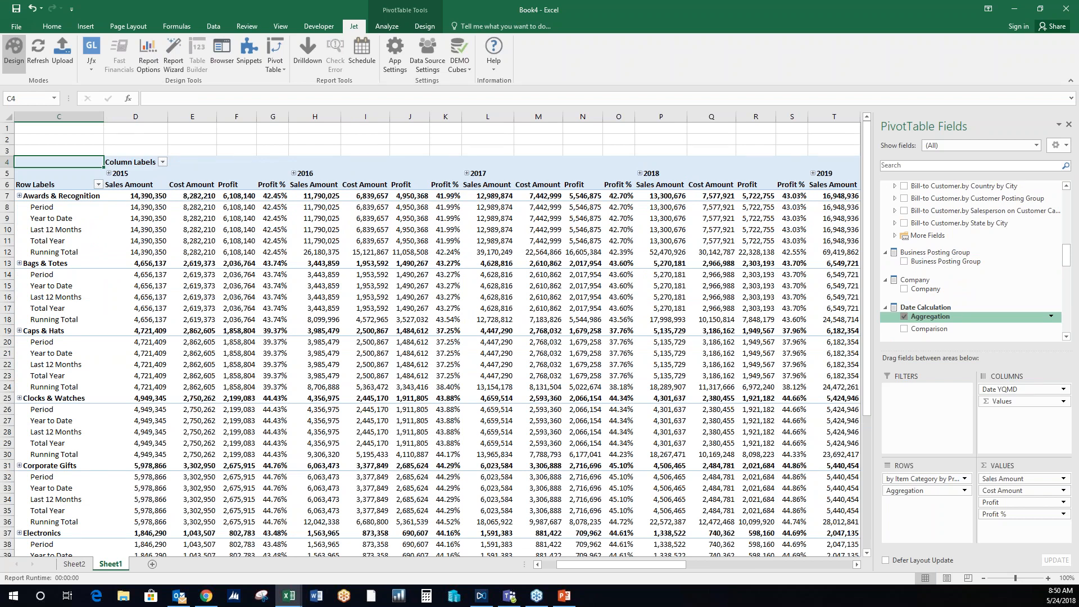
- Replace the Date Calculation Aggregation field with Comparison in the PivotTable rows, and remove Comparison again
click(905, 317)
click(905, 329)
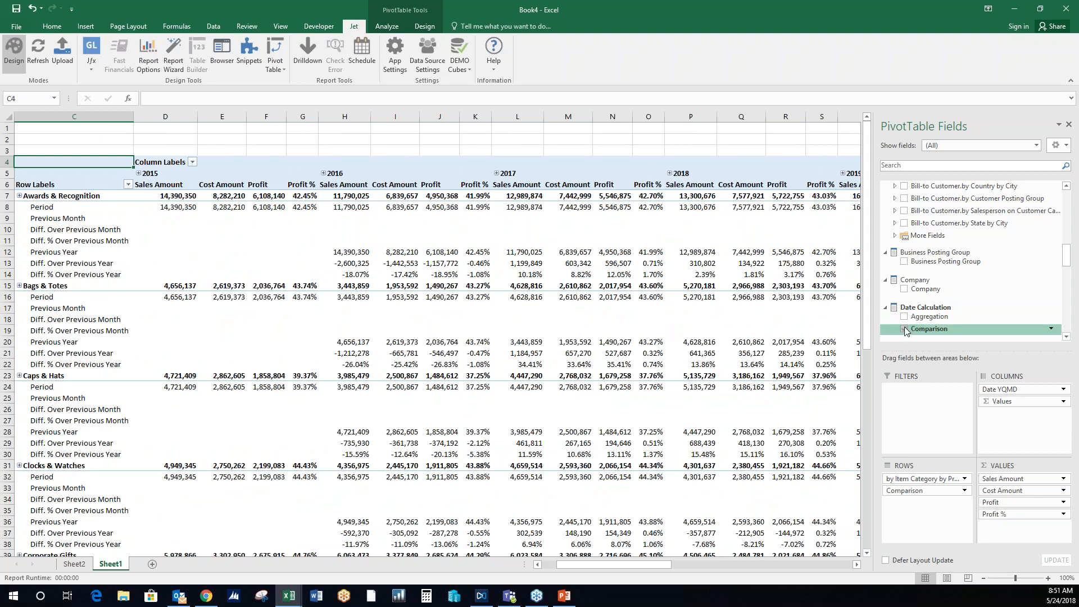
click(904, 329)
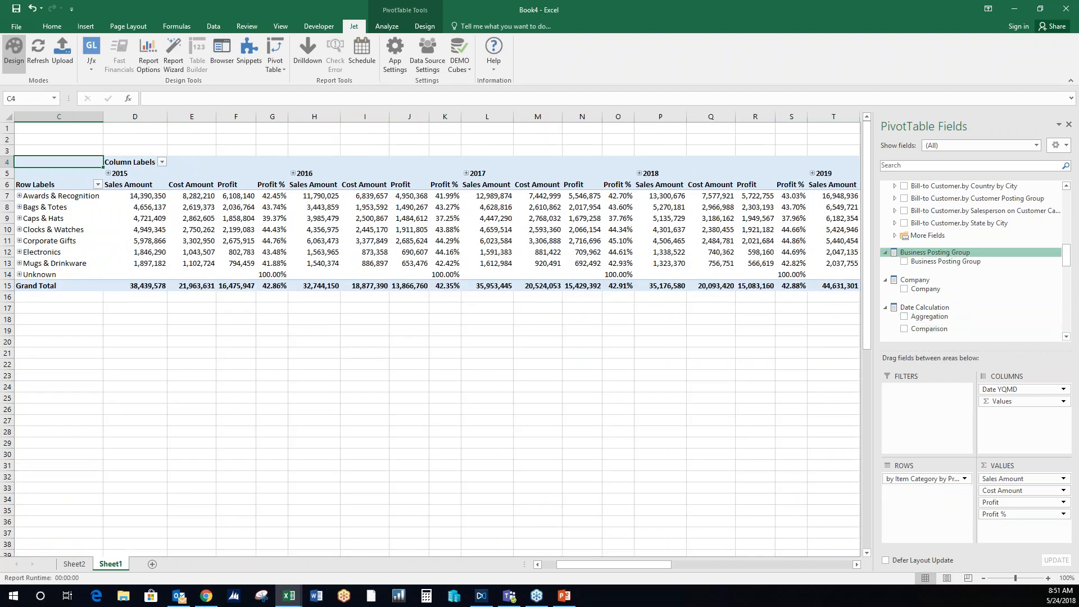
- Add a slicer for the Salesperson on Document field and place it in the empty area below the PivotTable
drag(1067, 257, 1067, 204)
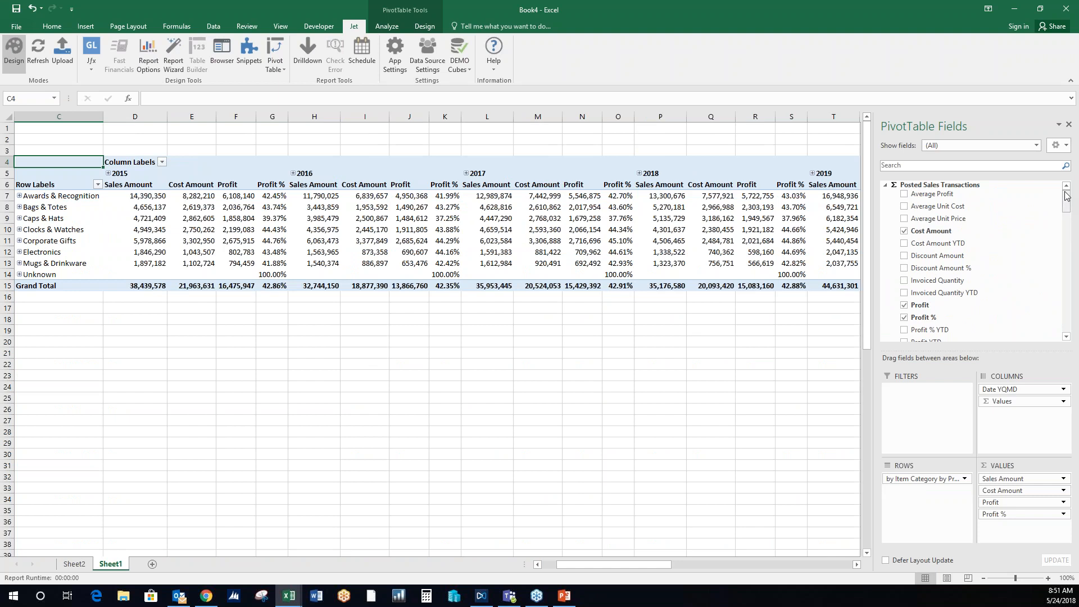
drag(1071, 205, 1075, 316)
right_click(983, 276)
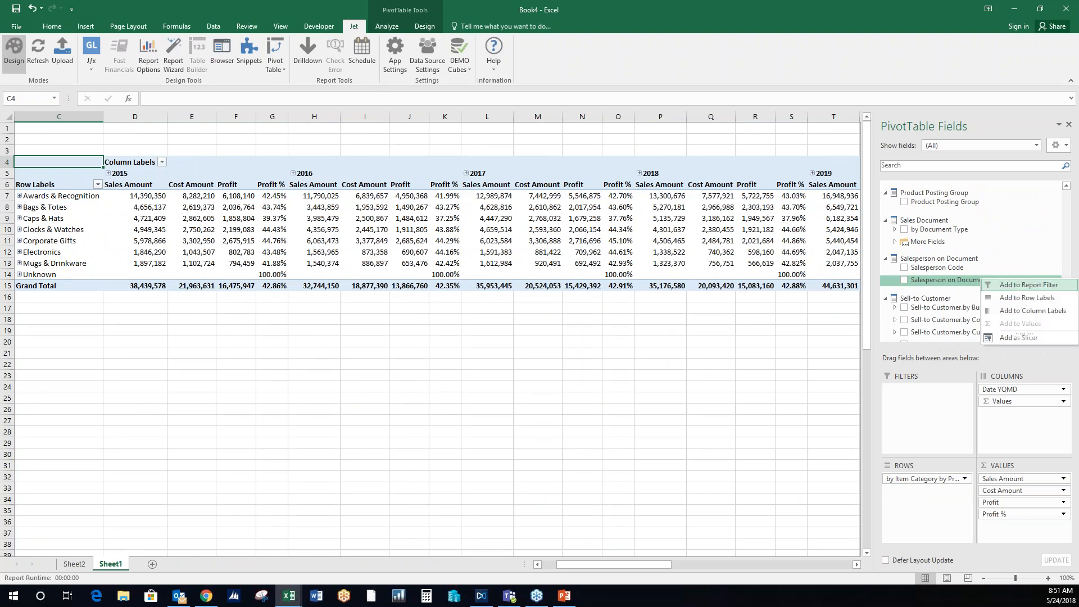
click(1027, 336)
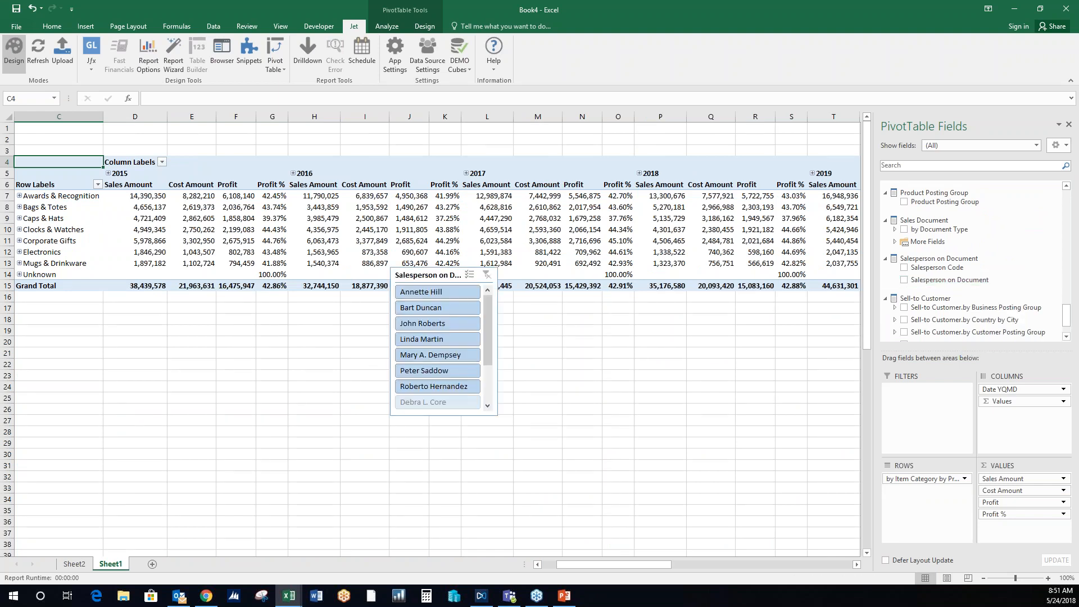
drag(445, 277, 525, 316)
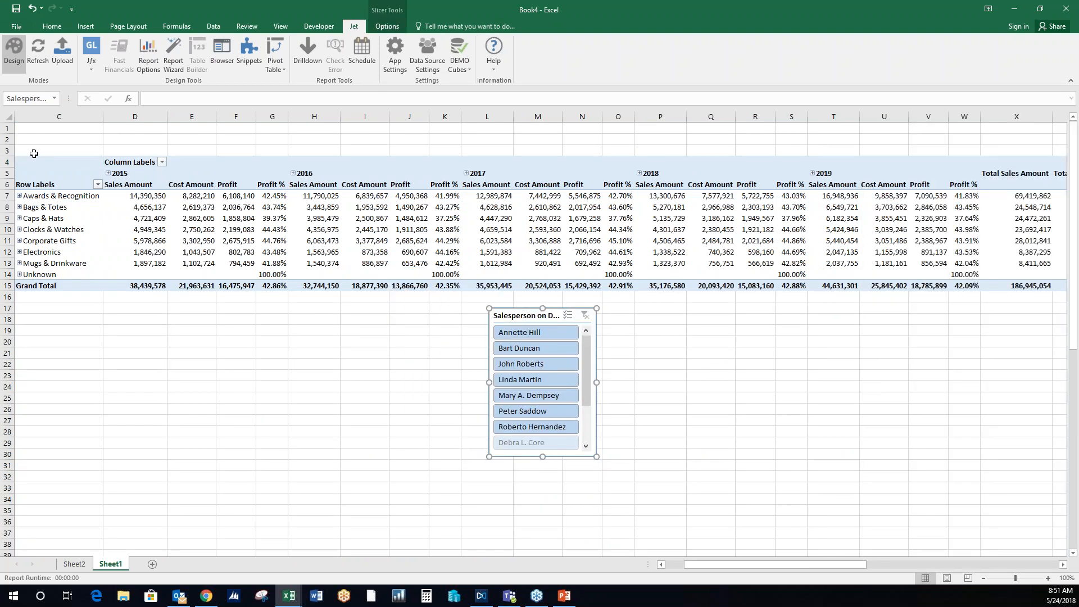
- Insert a 2-D clustered column PivotChart from the PivotTable, and place and enlarge it below the table beside the salesperson slicer
click(49, 163)
click(85, 26)
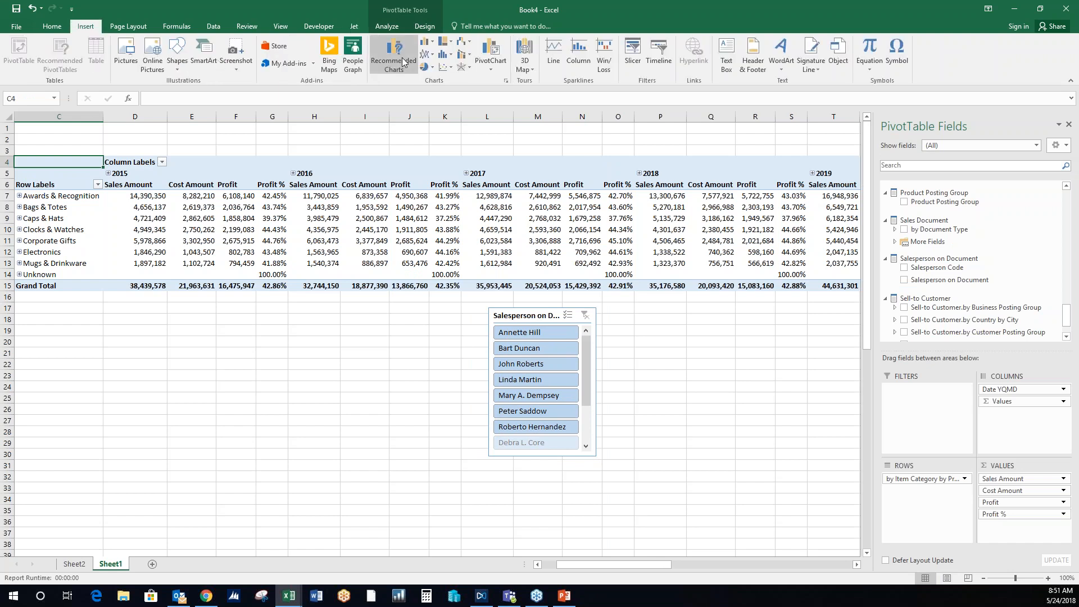
click(427, 42)
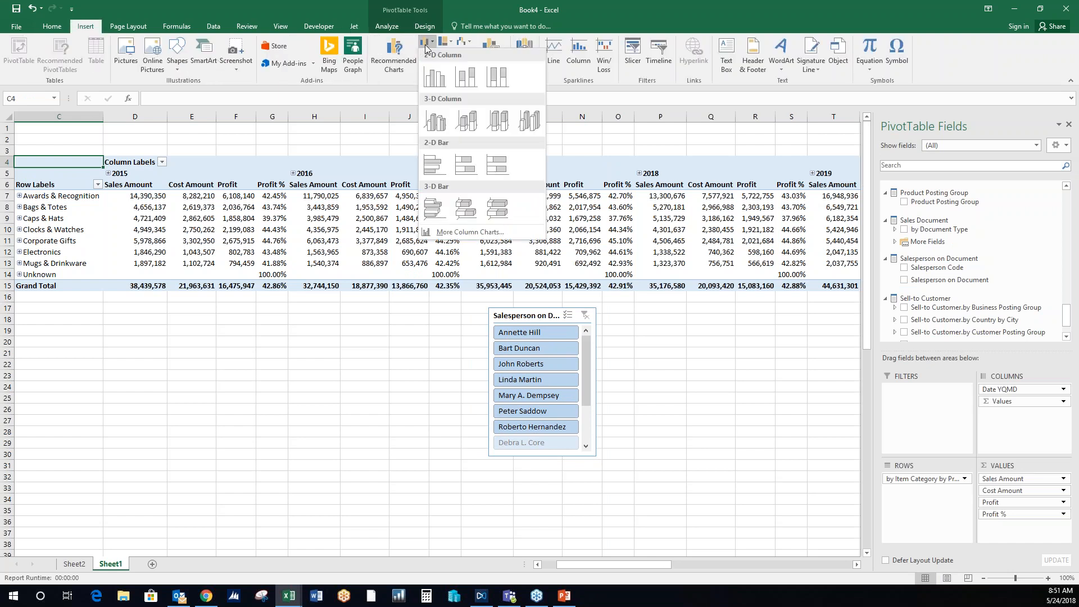
click(434, 77)
drag(524, 284, 229, 313)
click(232, 314)
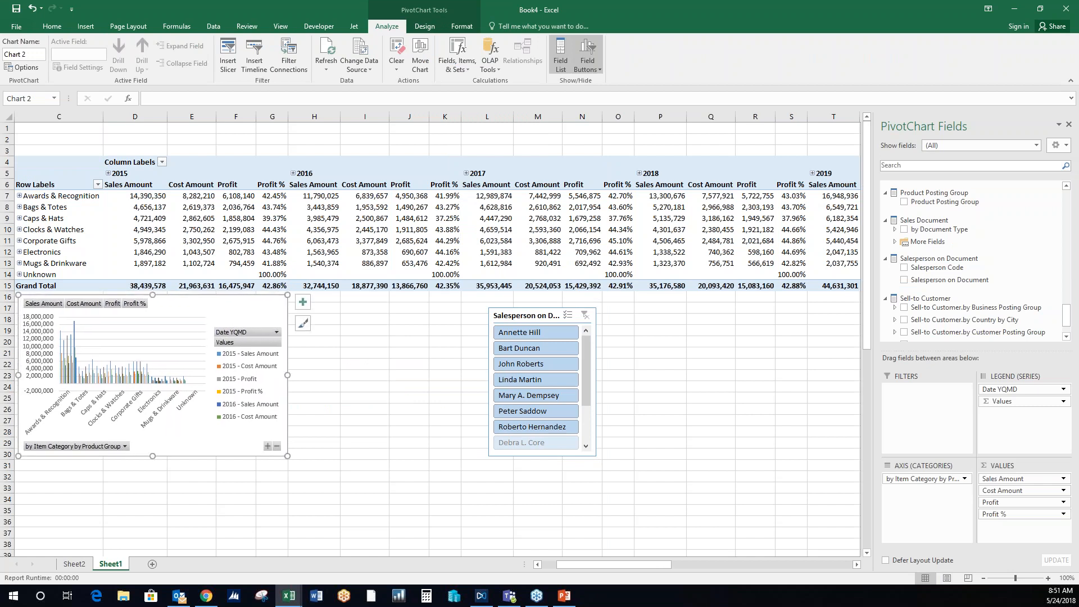
drag(287, 455, 414, 498)
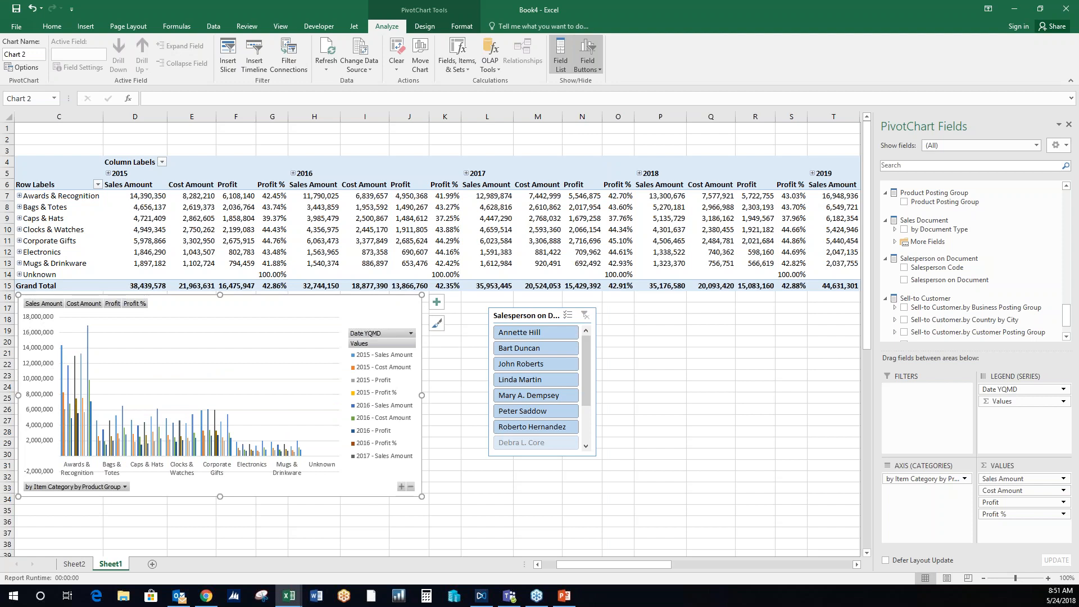
- Open the 2 Enterprise Sales Dashboard - GP workbook, view its Chart 1, Chart 2 and Chart 3 sheets, and return to the Sales Dashboard sheet
key(super+e)
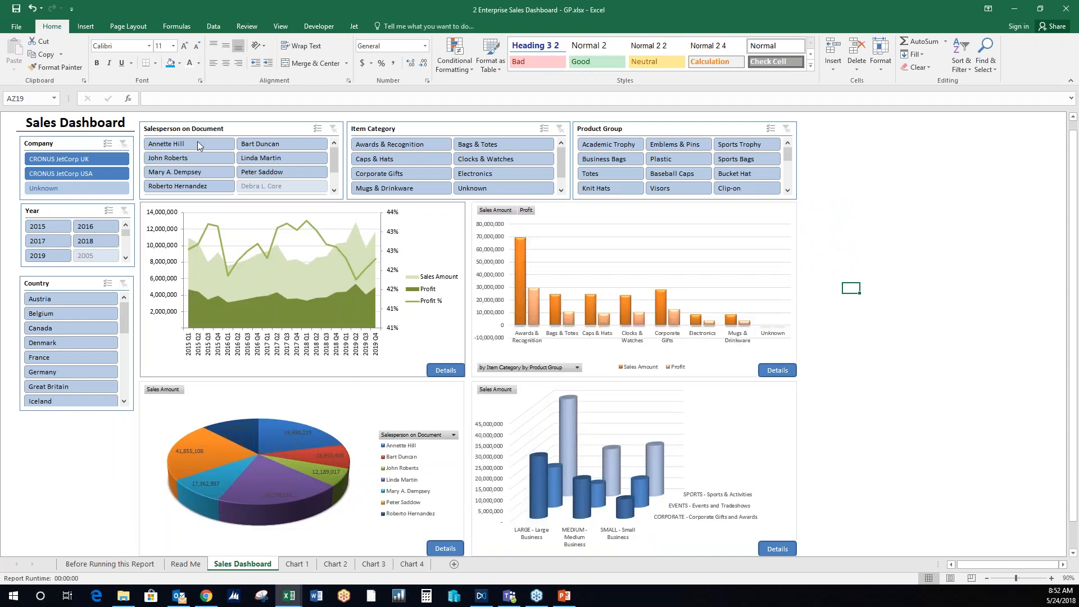
click(308, 564)
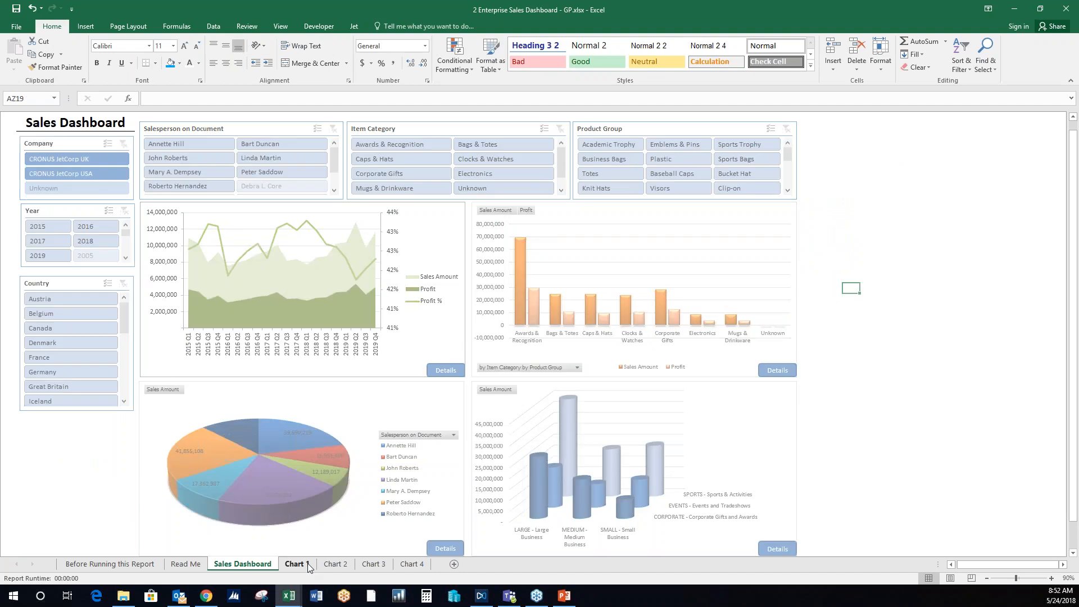
click(341, 567)
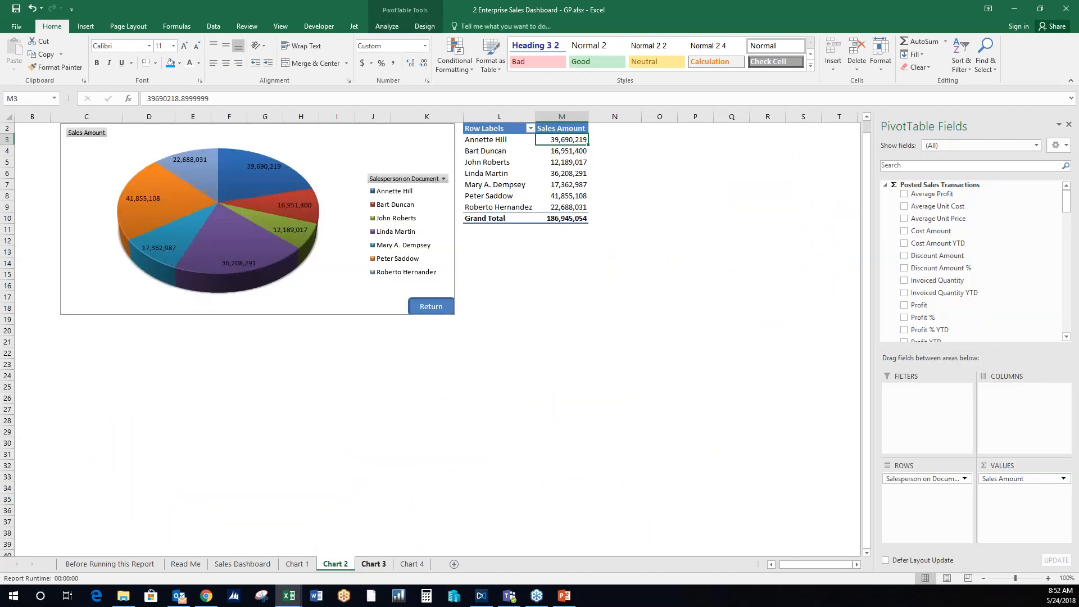
click(374, 565)
click(242, 564)
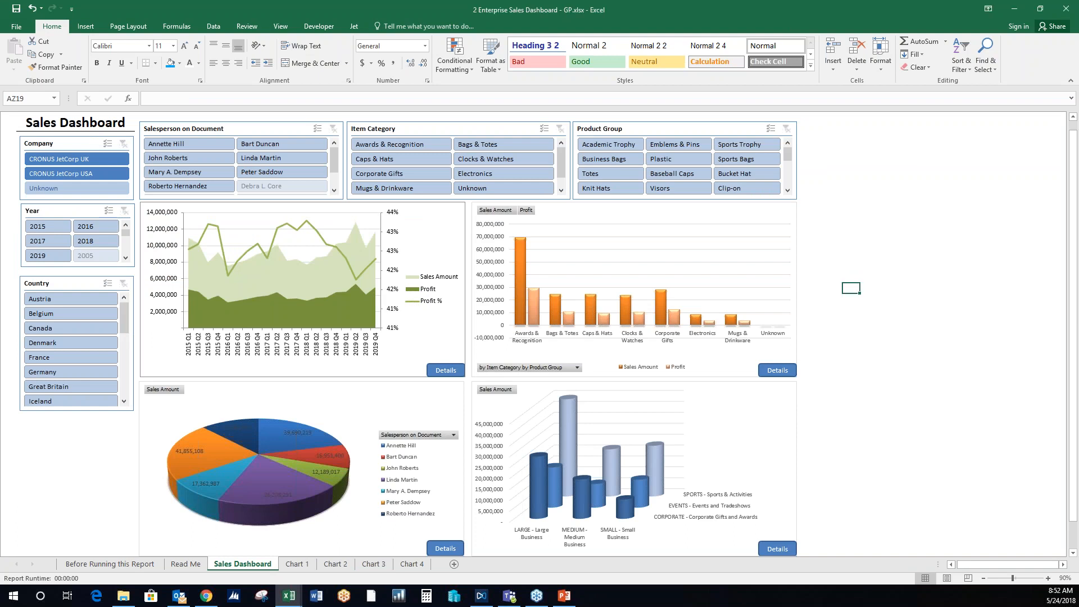
- Switch to Power BI Desktop to view the Short-term Liabilities chart in the Finance - Balance Sheet report and the Inventory report
key(super+e)
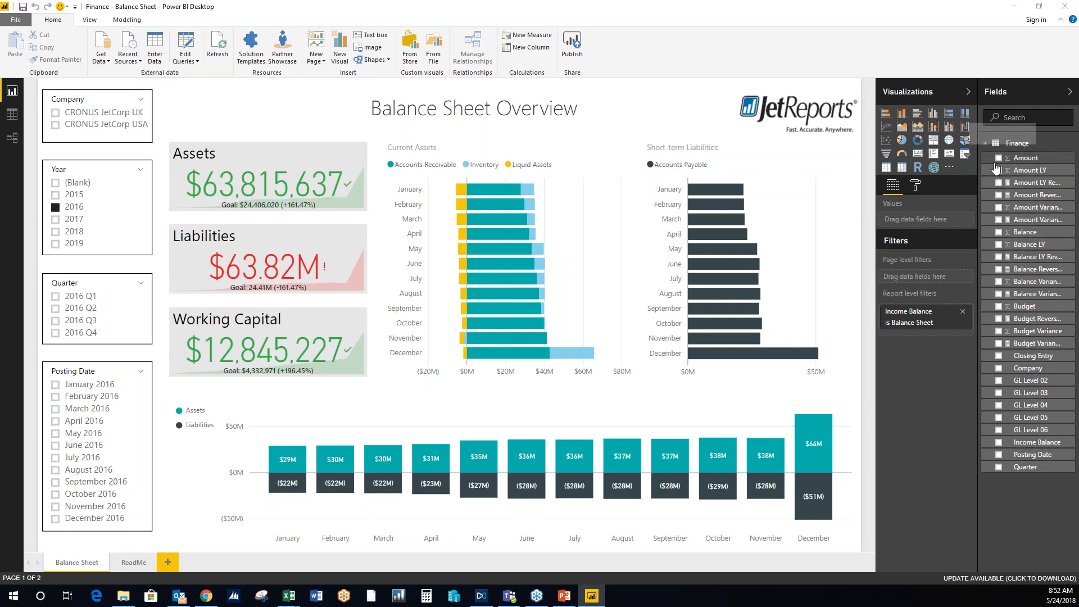
click(792, 250)
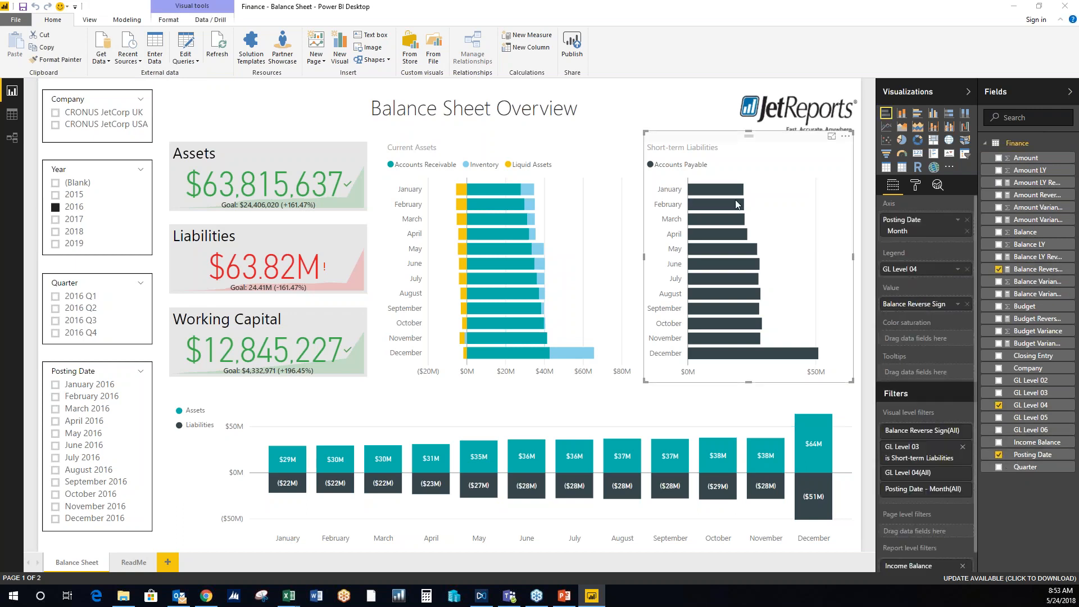
key(alt+Tab)
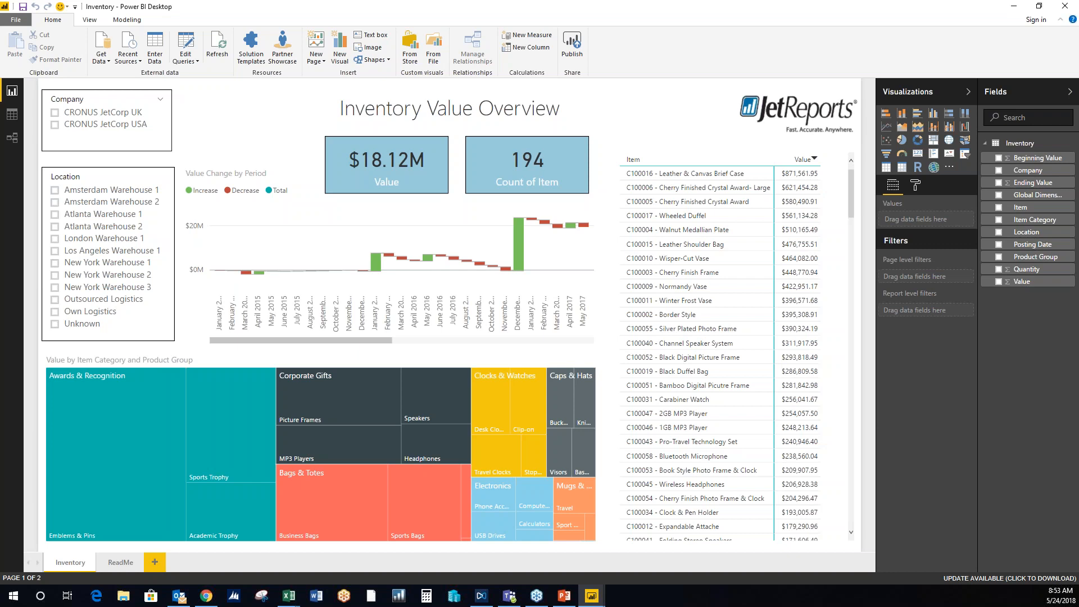
- Switch to the PowerPoint presentation and start the slide show at the Jet Express for Excel slide
key(alt+Tab)
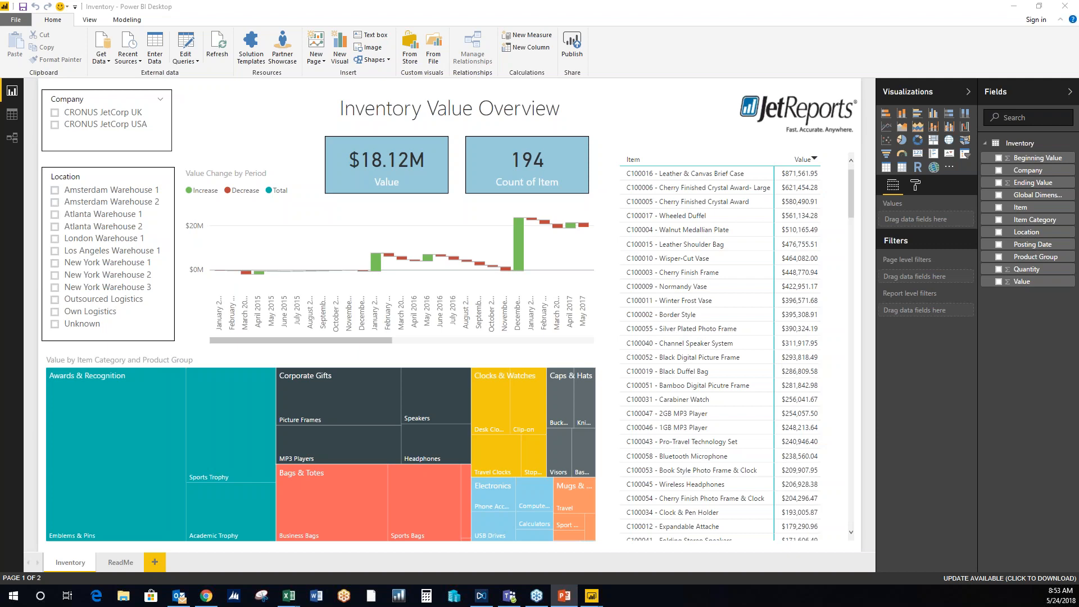
key(shift+F5)
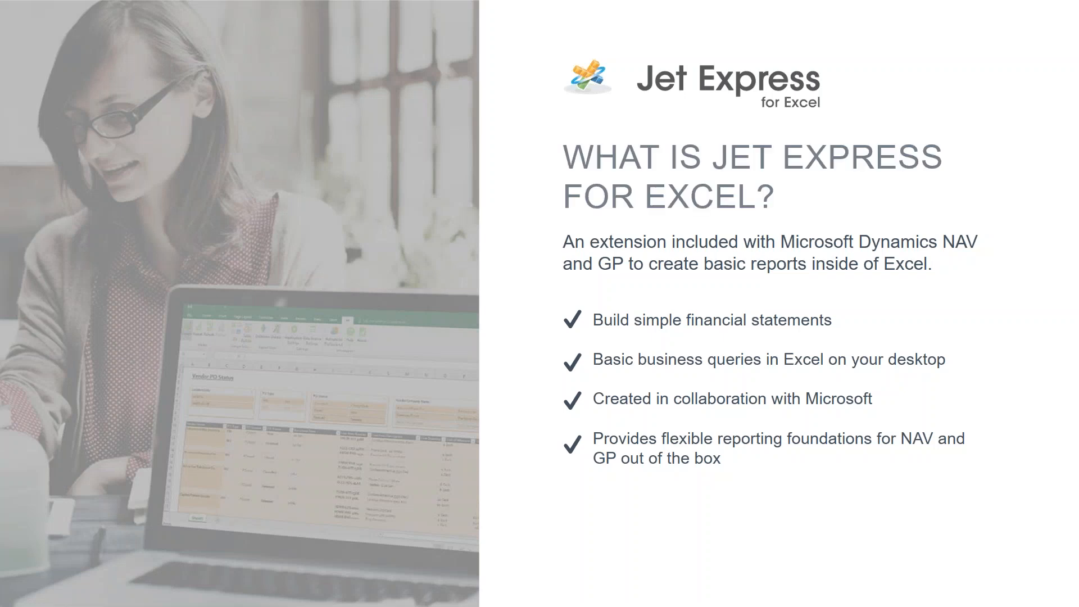